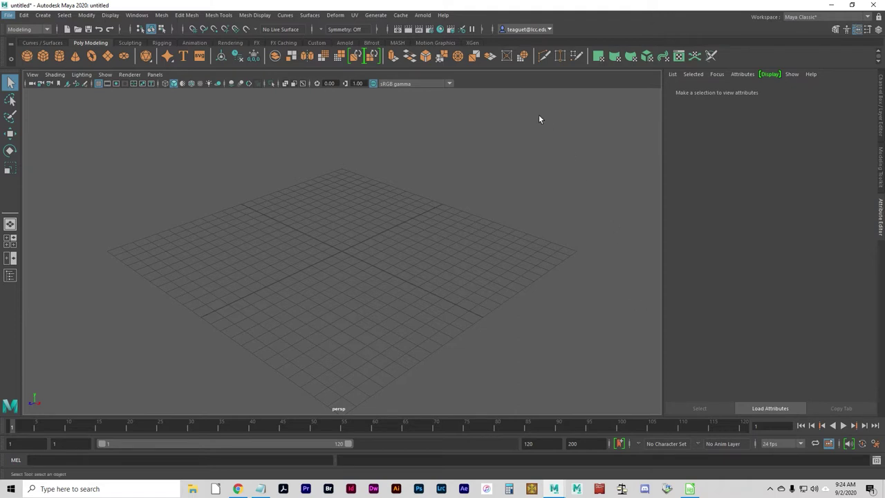
Switch to Chrome and download the Arts234_02_BuildingPrimitives_DemoFiles zip from the Unit_02 lecture notes
click(237, 489)
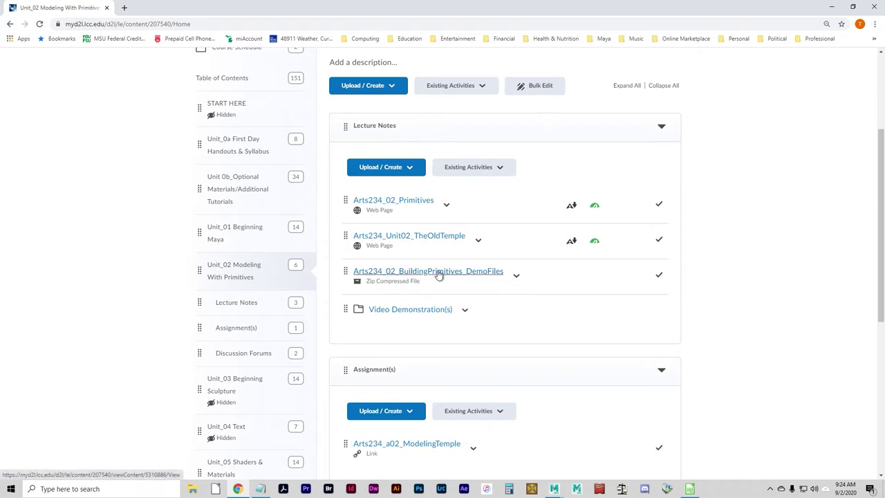
click(517, 277)
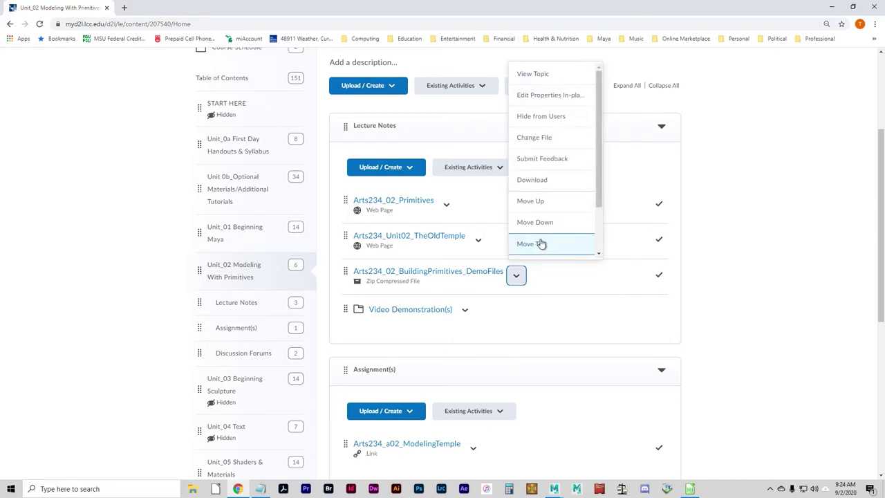
click(547, 184)
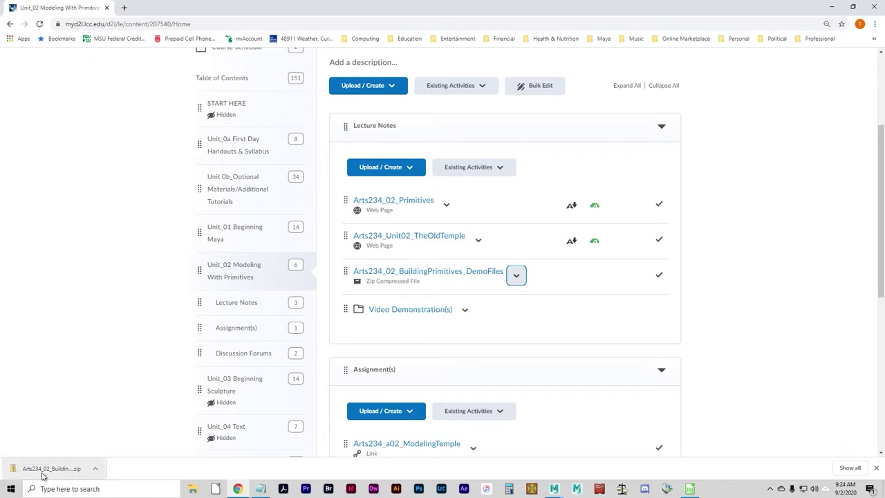
Show the downloaded zip in its folder, open it, and copy the Arts234_02_BuildingPrimitives_DemoFiles folder inside
click(94, 469)
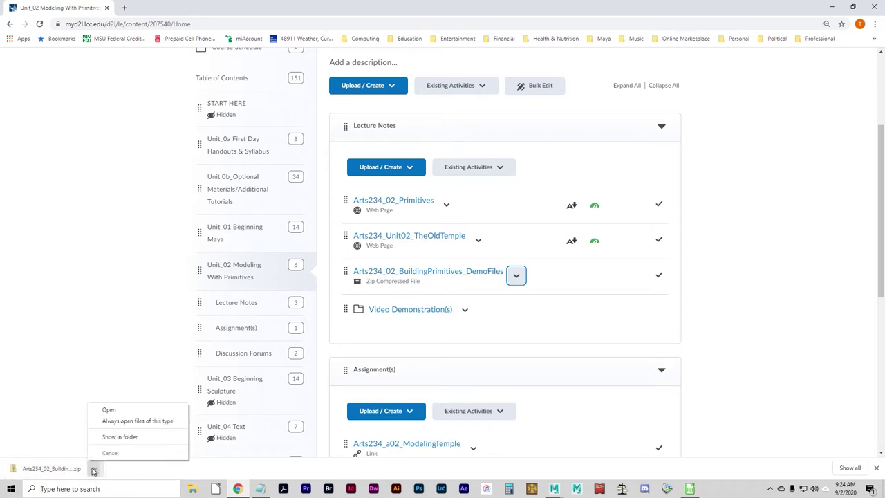
right_click(55, 470)
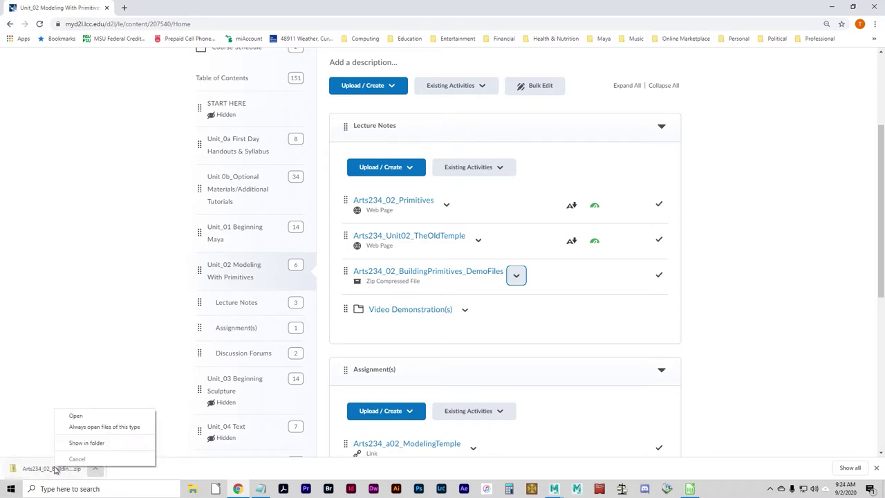
click(91, 444)
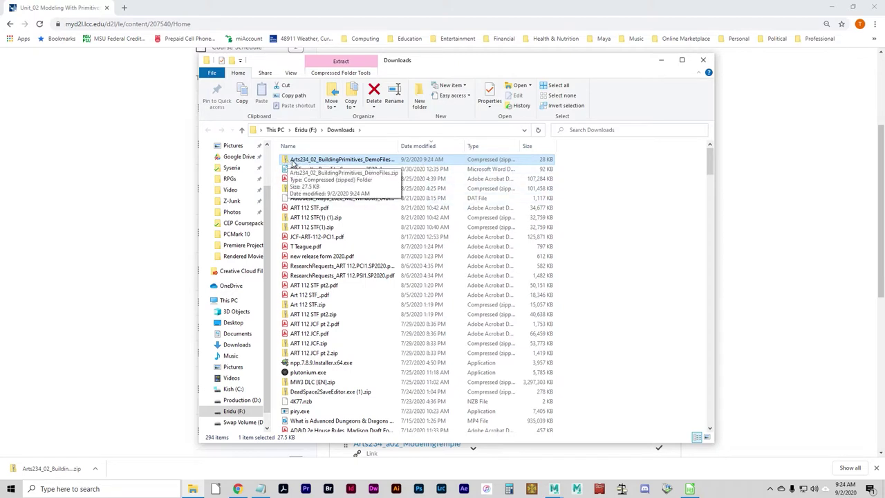
double_click(291, 161)
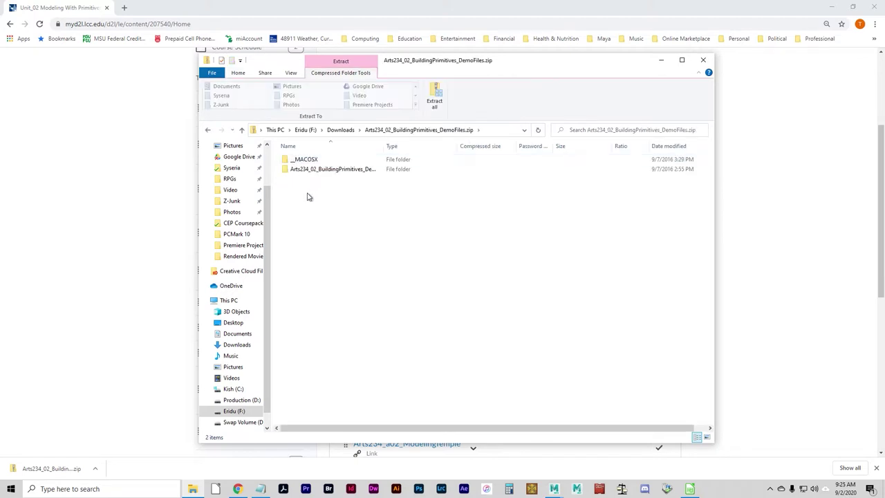
click(317, 172)
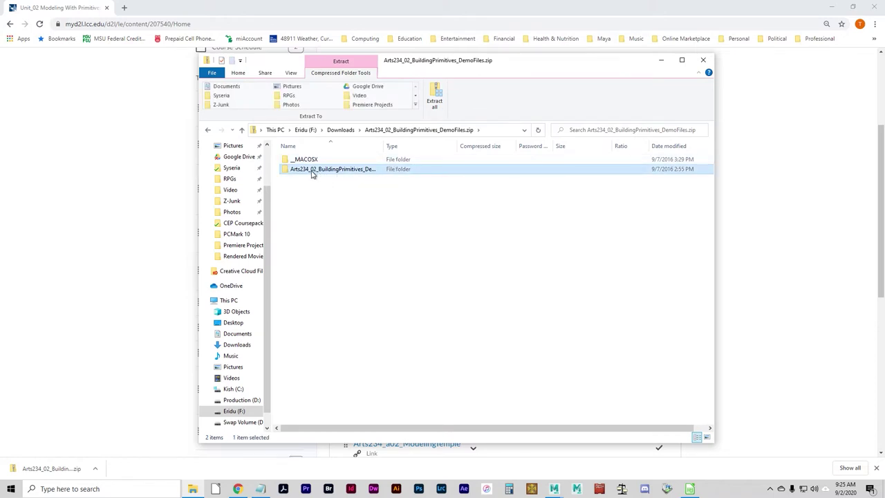
right_click(316, 175)
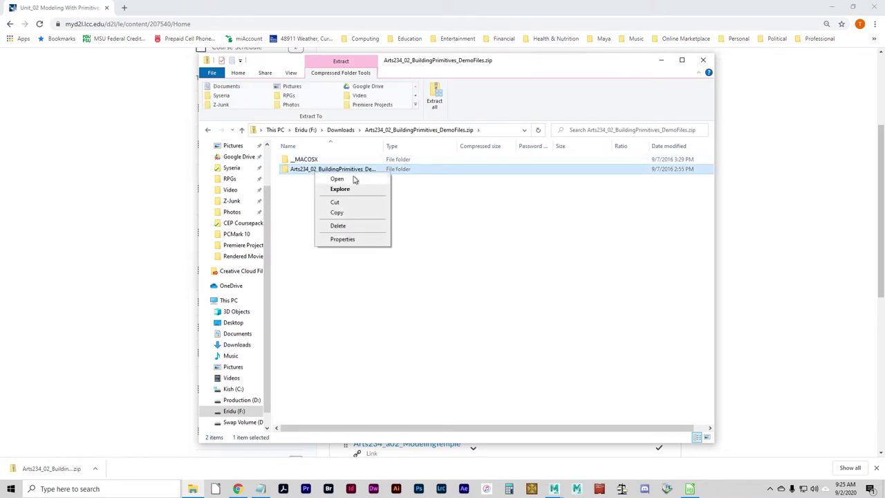
click(337, 212)
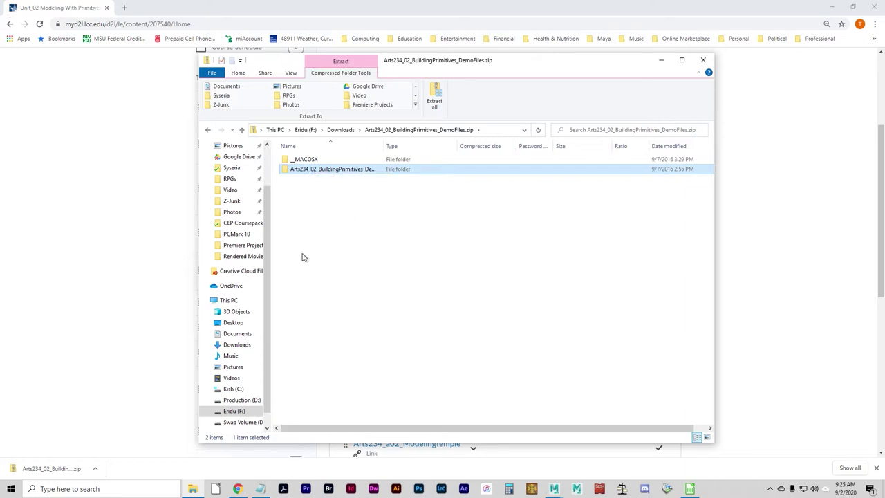
Paste the copied demo files folder into the maya projects folder inside Documents
scroll(270, 248, up, 1)
scroll(270, 247, up, 2)
scroll(271, 252, down, 2)
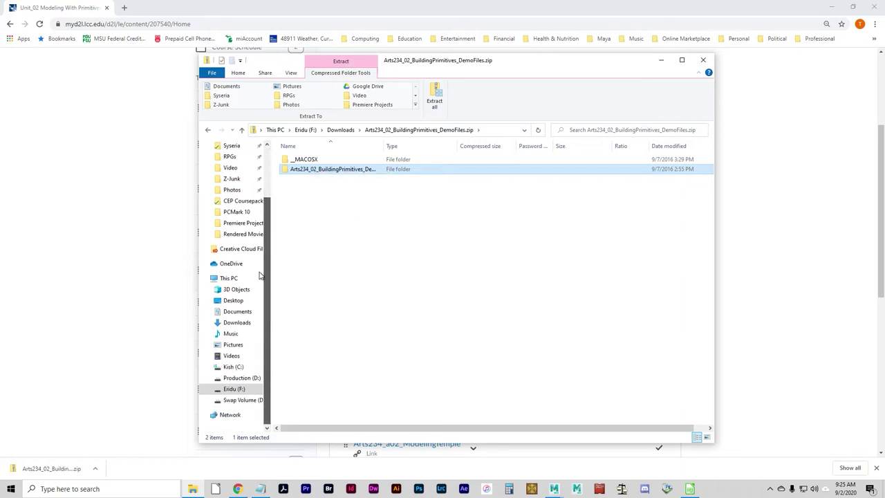
scroll(272, 257, up, 3)
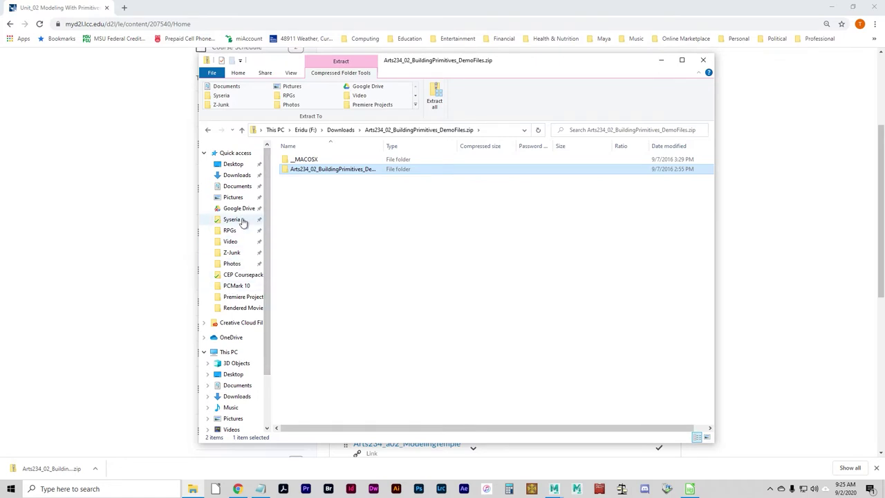
scroll(234, 368, down, 2)
scroll(234, 368, down, 3)
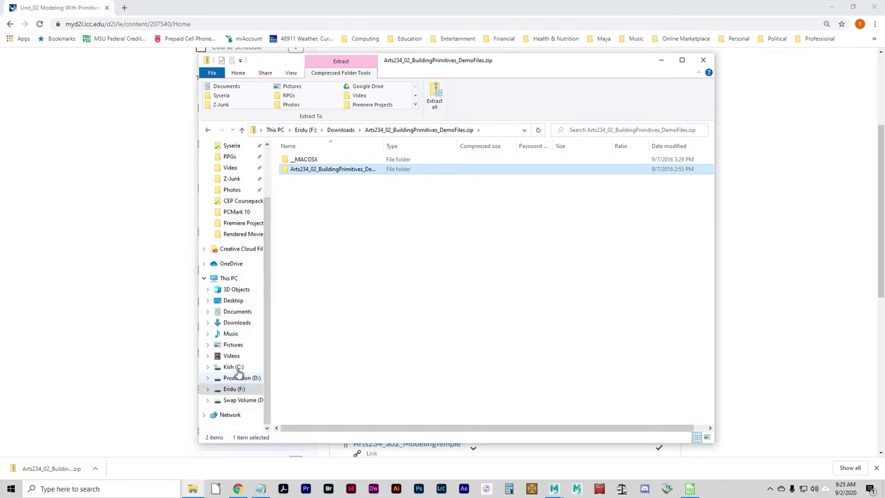
click(245, 311)
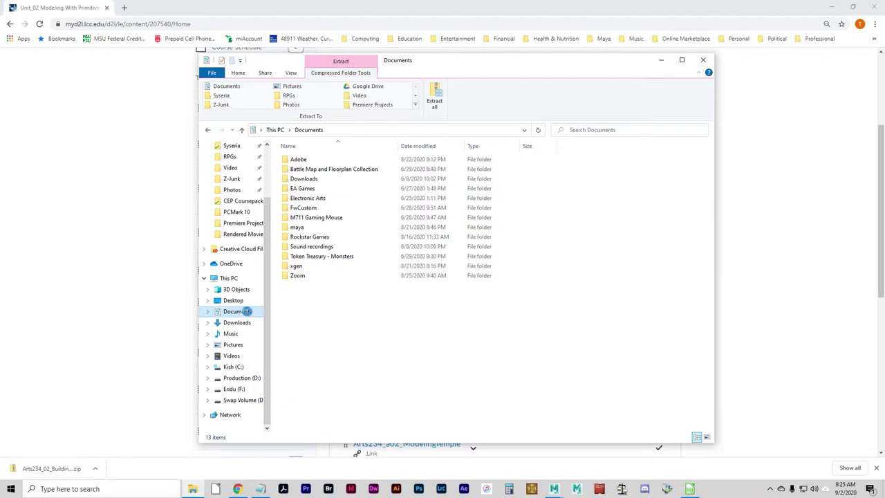
double_click(325, 229)
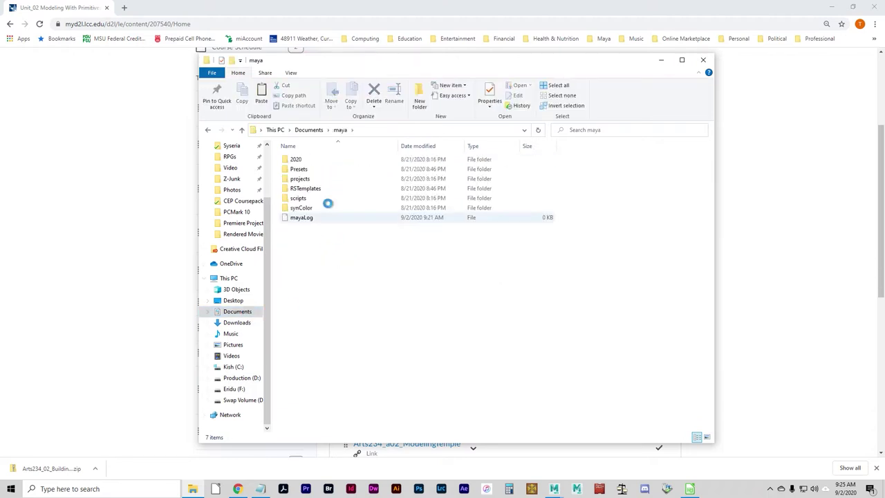
double_click(316, 178)
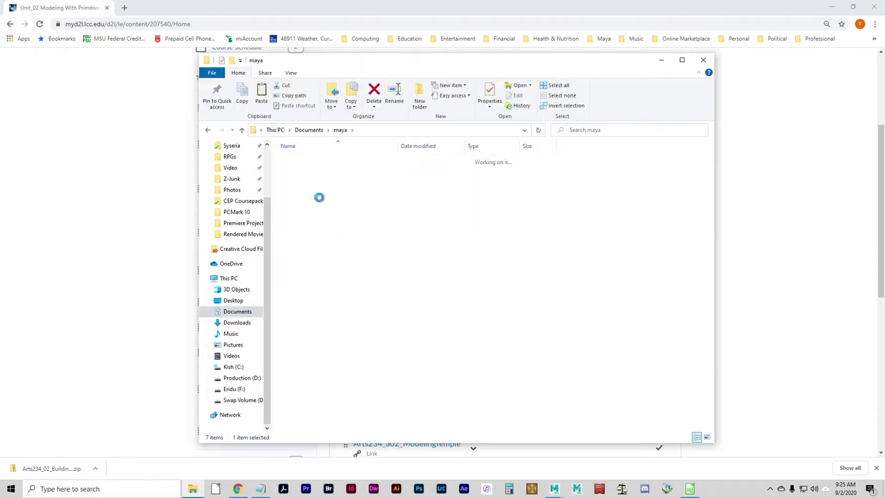
right_click(318, 249)
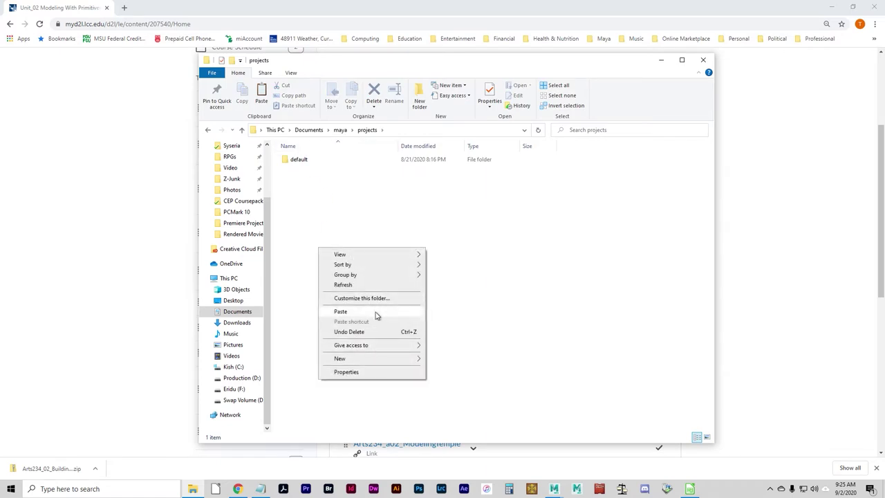
click(341, 311)
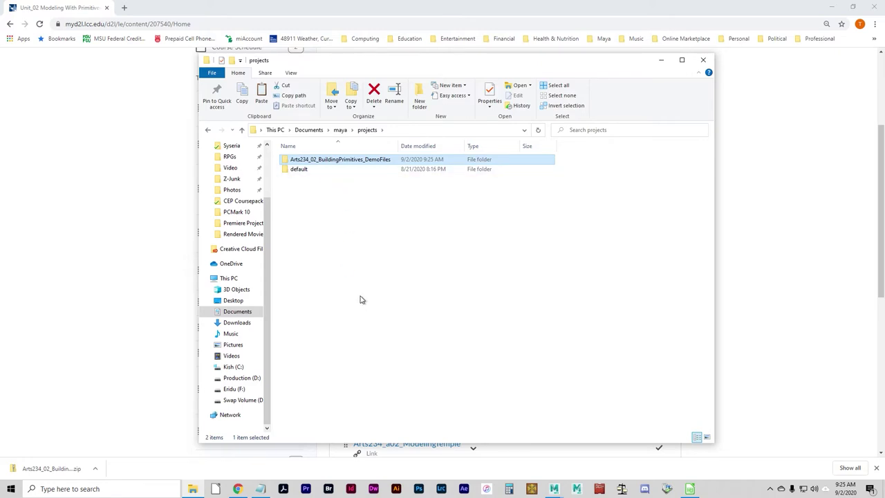
click(346, 191)
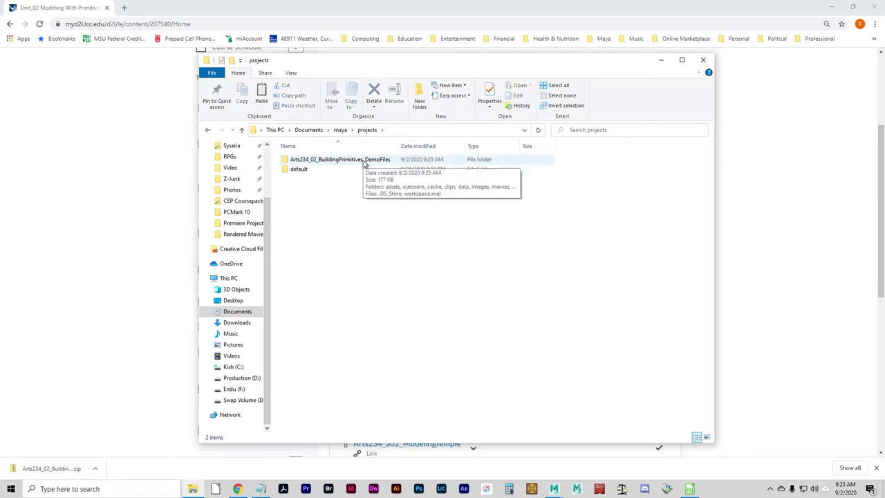
Inspect the pasted project folder and its scenes subfolder, returning to the project's root folder
double_click(363, 160)
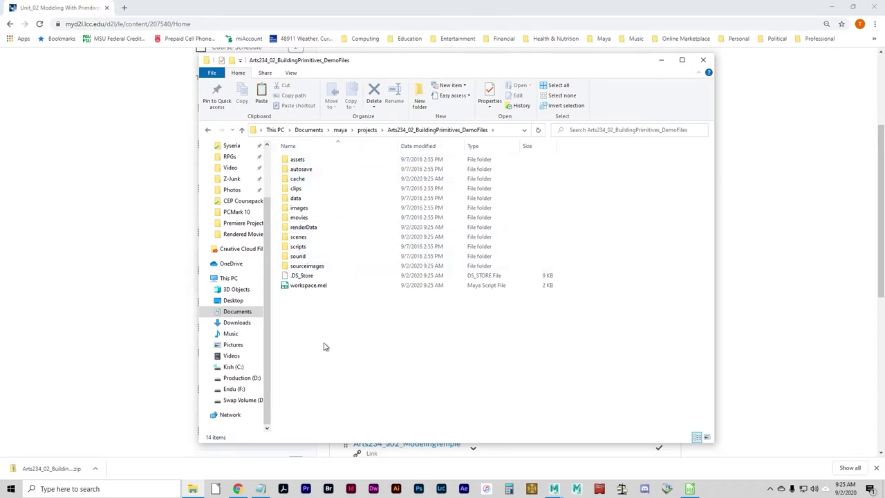
double_click(321, 236)
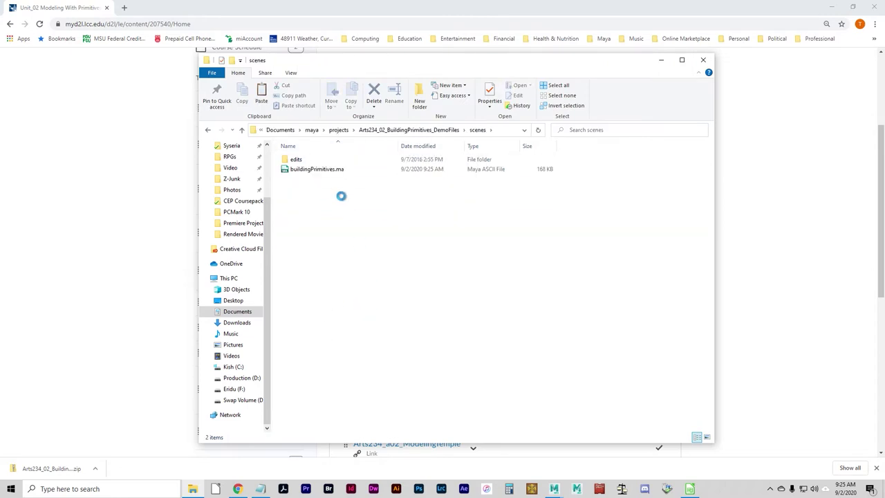
click(410, 130)
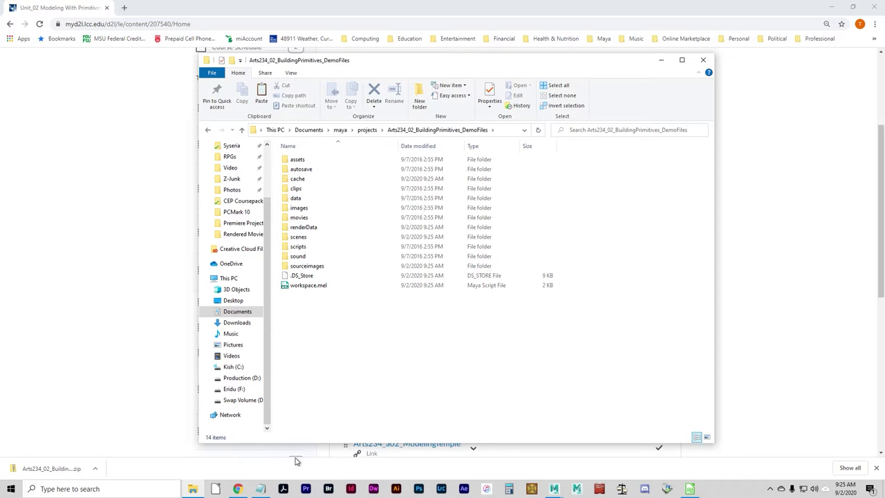
Switch to Maya and set the current project to the Arts234_02_BuildingPrimitives_DemoFiles folder
mouse_move(554, 489)
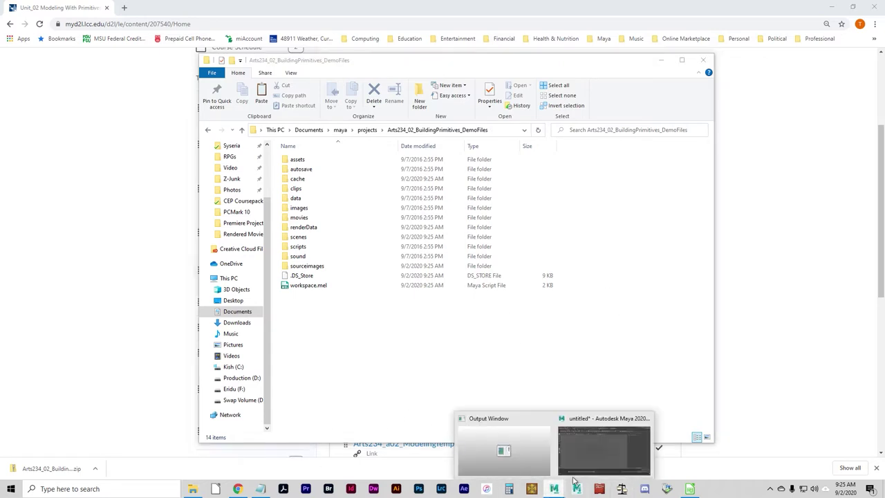
click(590, 463)
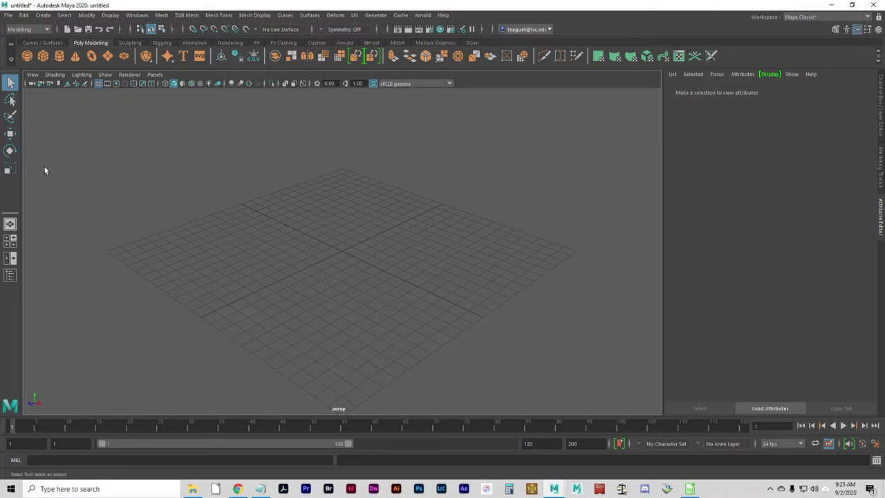
click(7, 14)
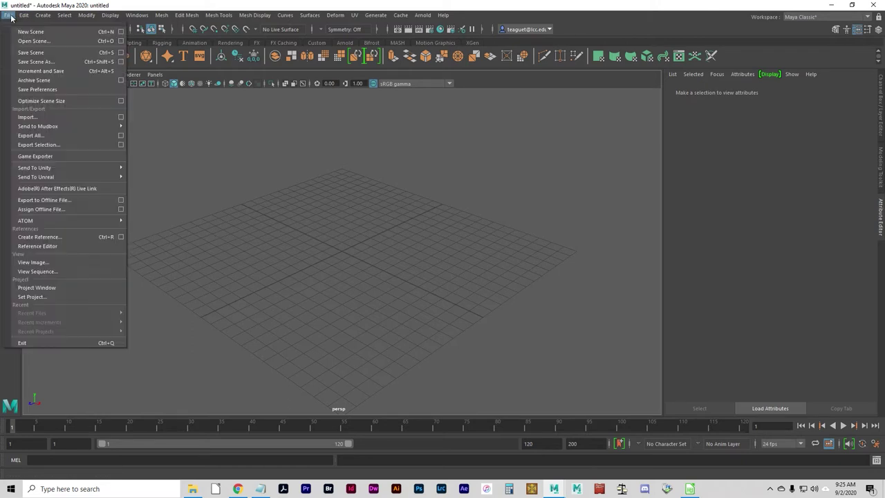
click(48, 298)
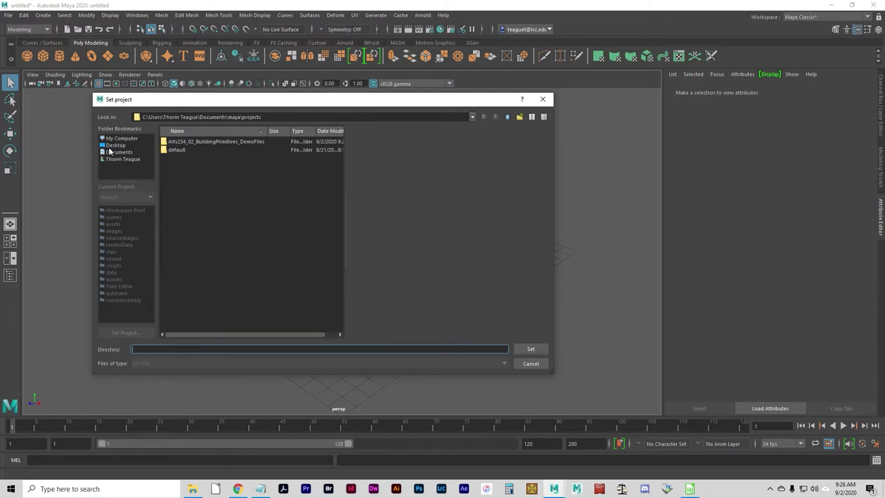
click(223, 141)
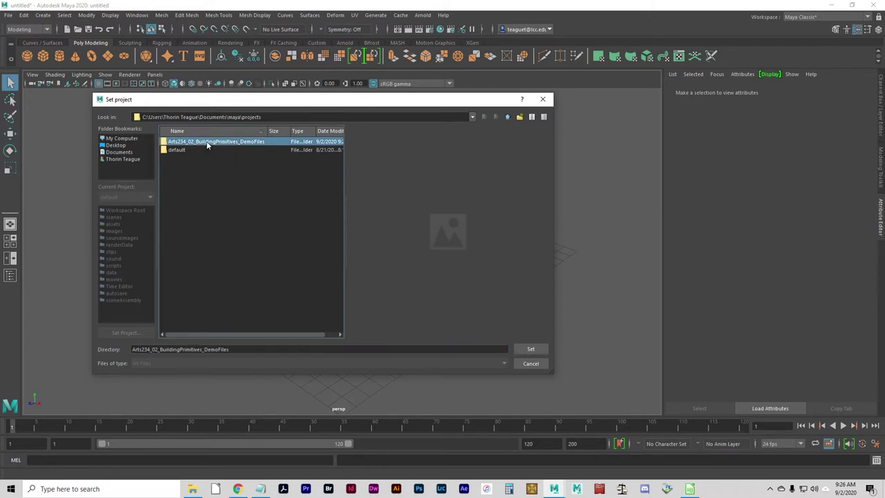
click(531, 349)
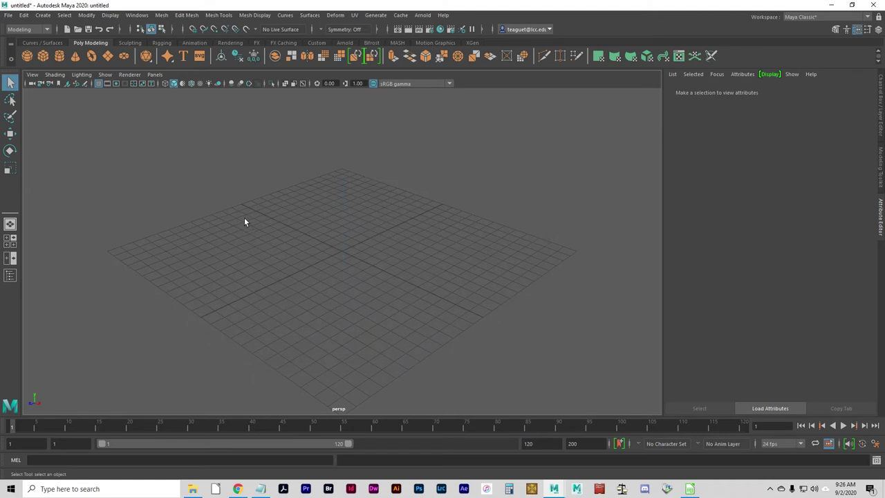
Start opening a scene and select buildingPrimitives.ma in the project's scenes folder
click(8, 14)
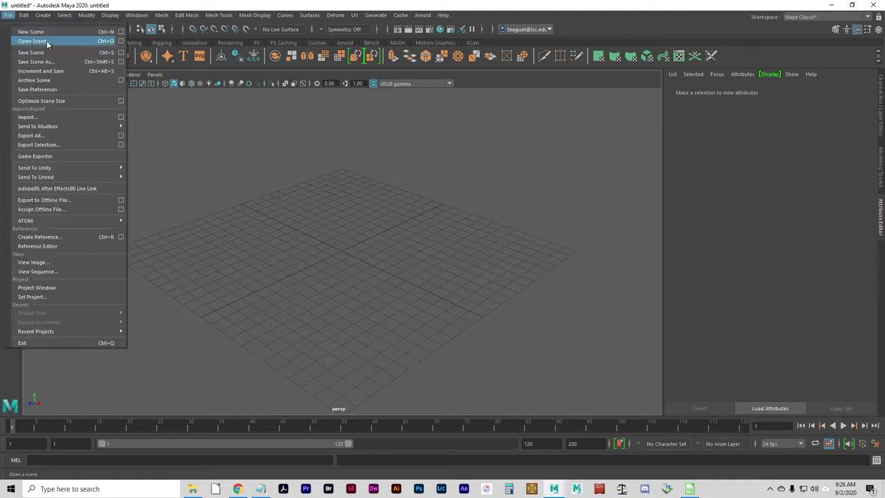
click(47, 40)
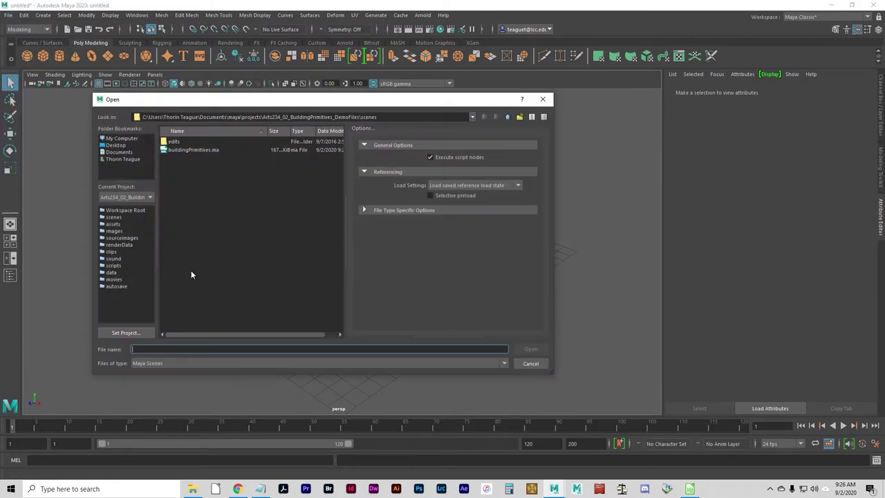
click(184, 150)
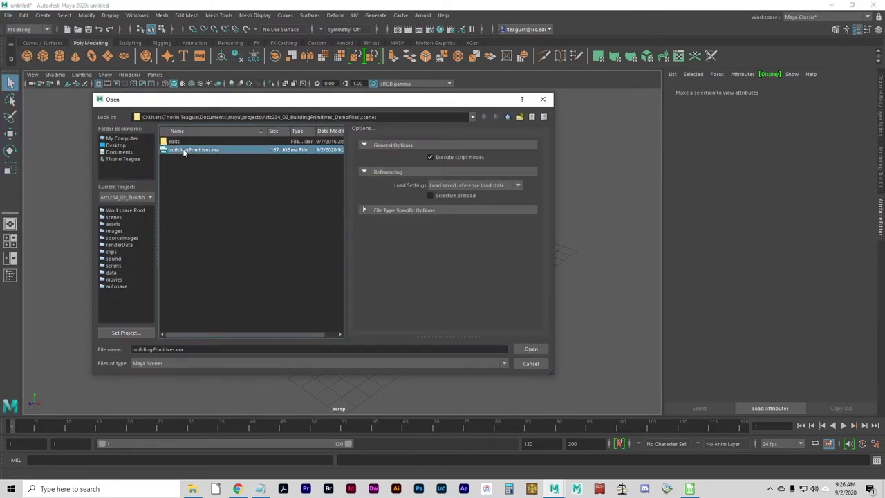
Examine the project name in the scene's path and browse the workspace root, returning to the scenes folder
click(266, 118)
drag(264, 117, 360, 117)
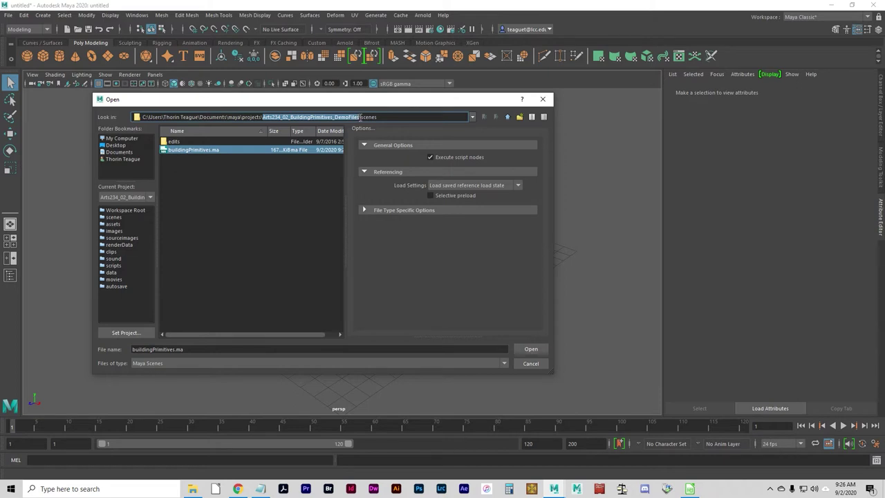
click(366, 117)
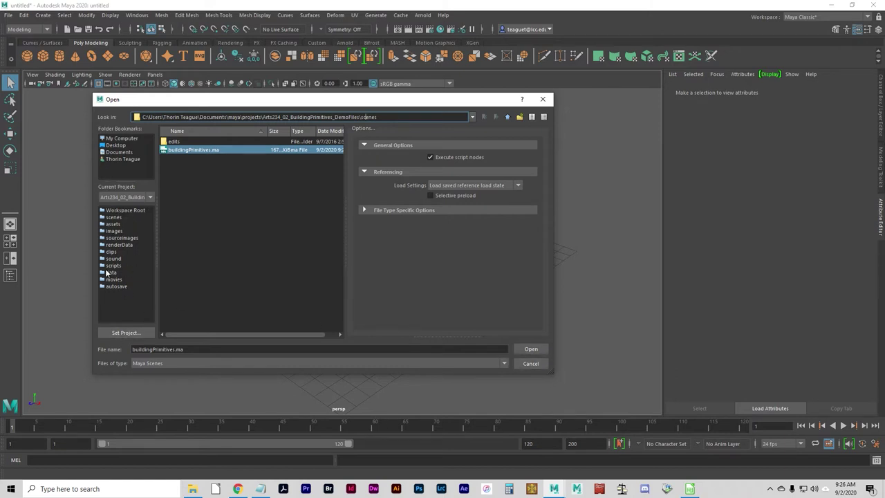
click(135, 208)
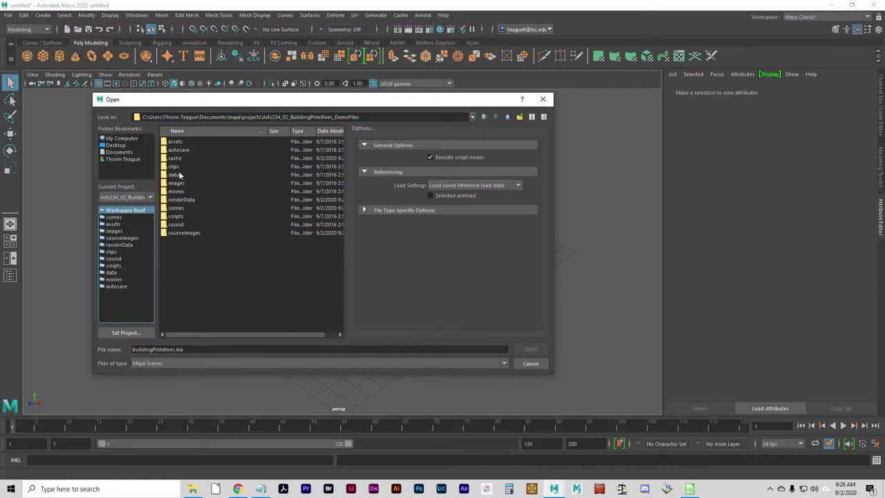
click(134, 219)
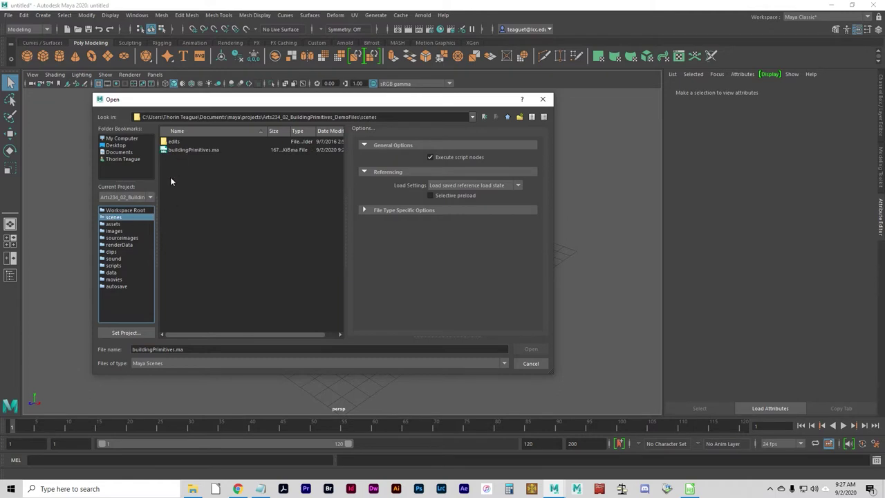
Browse the project's images, sourceimages, assets, scenes and autosave folders from the workspace root, and cancel opening a scene
click(122, 232)
click(124, 238)
click(126, 211)
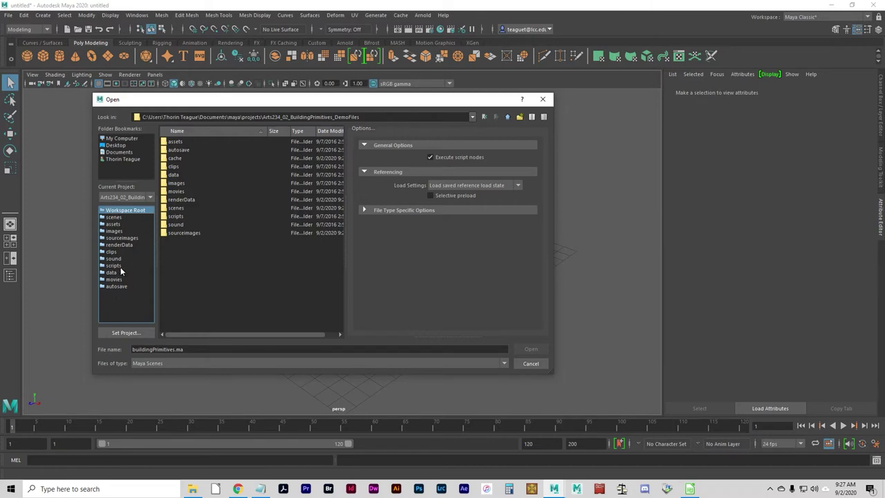
click(116, 225)
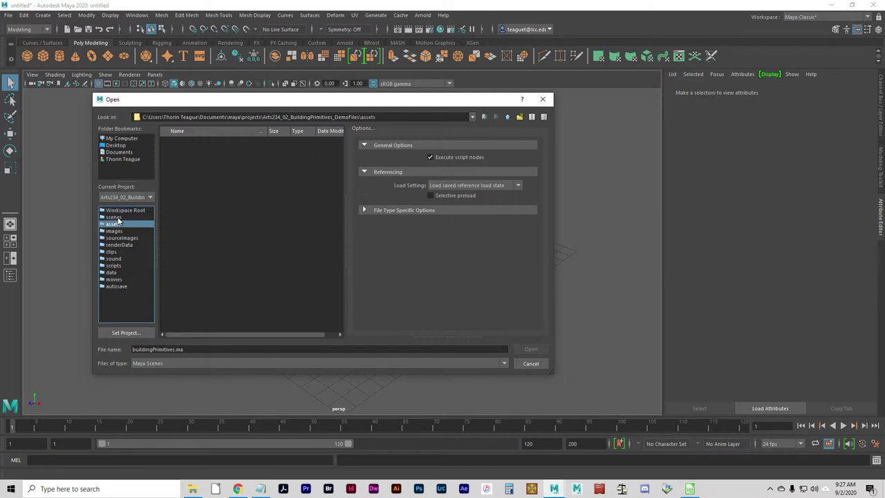
click(119, 217)
click(123, 210)
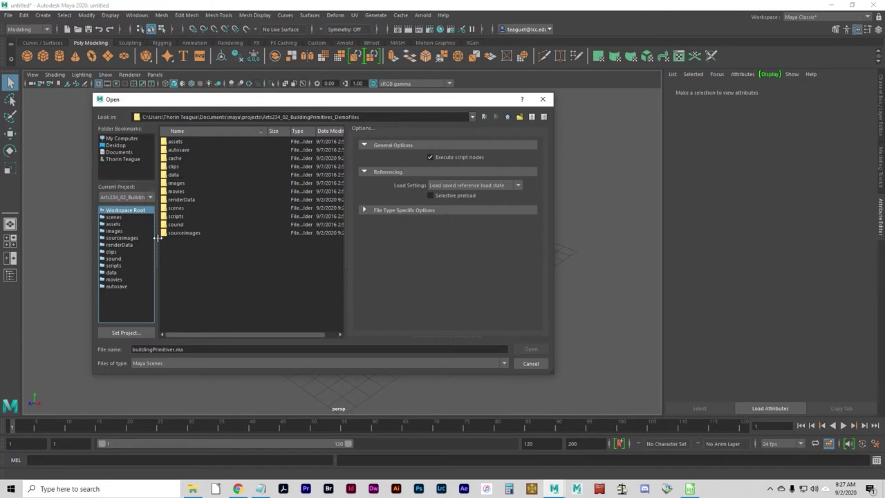
click(117, 217)
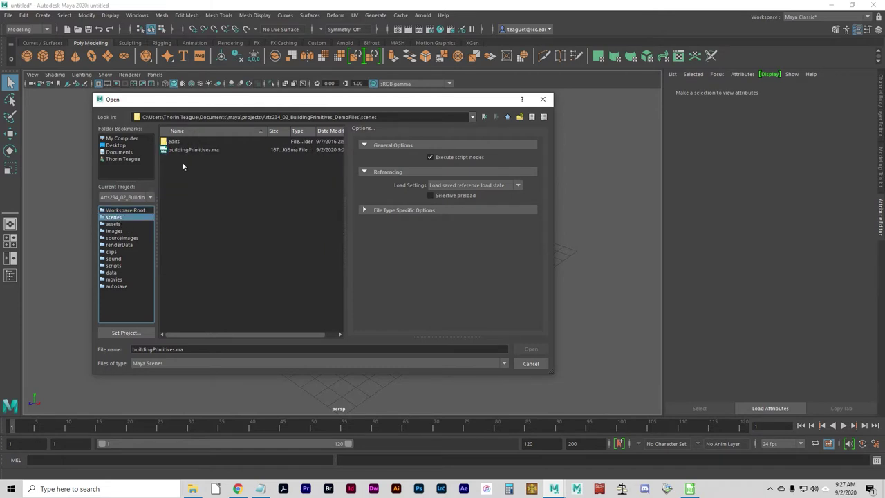
click(118, 285)
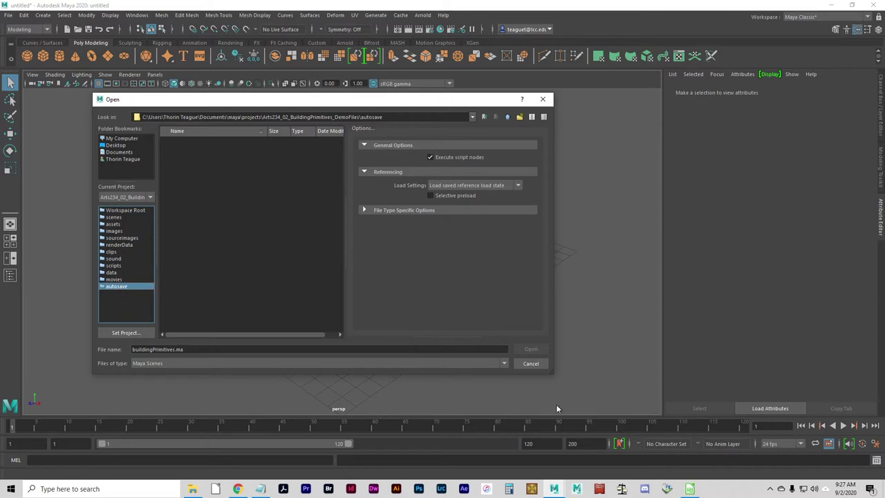
click(537, 364)
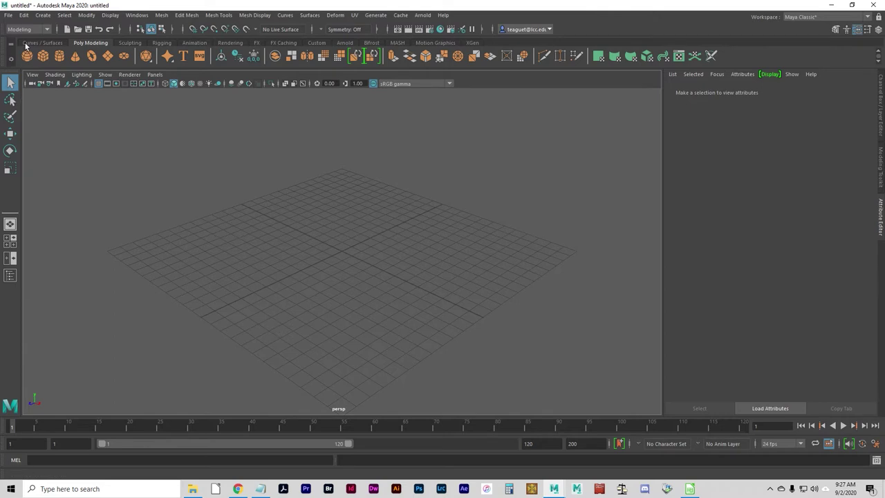
Open buildingPrimitives.ma from the project's scenes folder, without saving the changes to the untitled scene
click(9, 15)
click(28, 41)
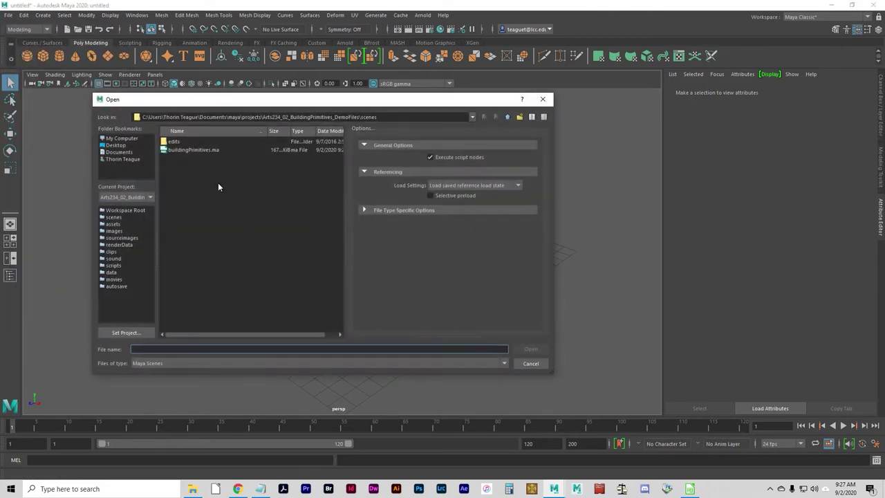
click(202, 150)
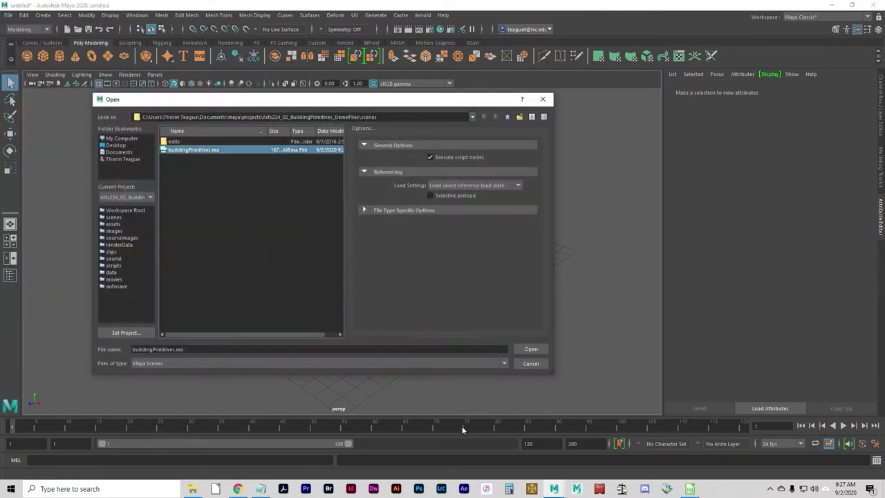
click(530, 350)
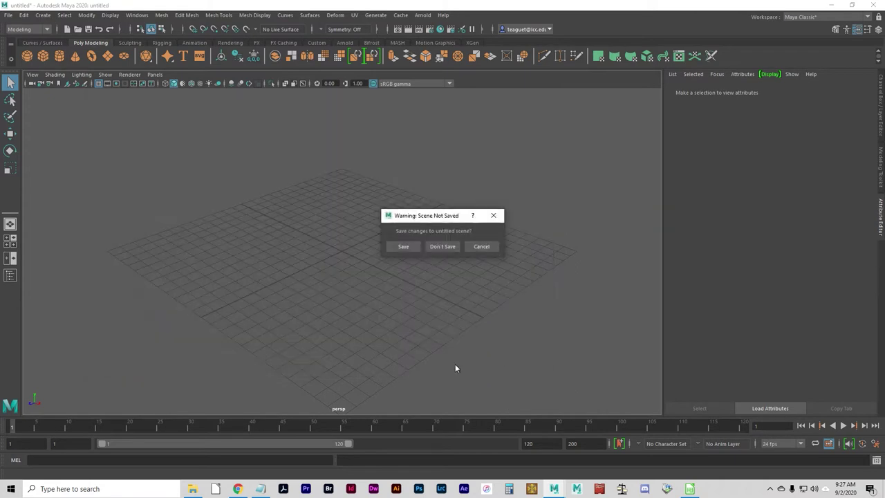
click(451, 247)
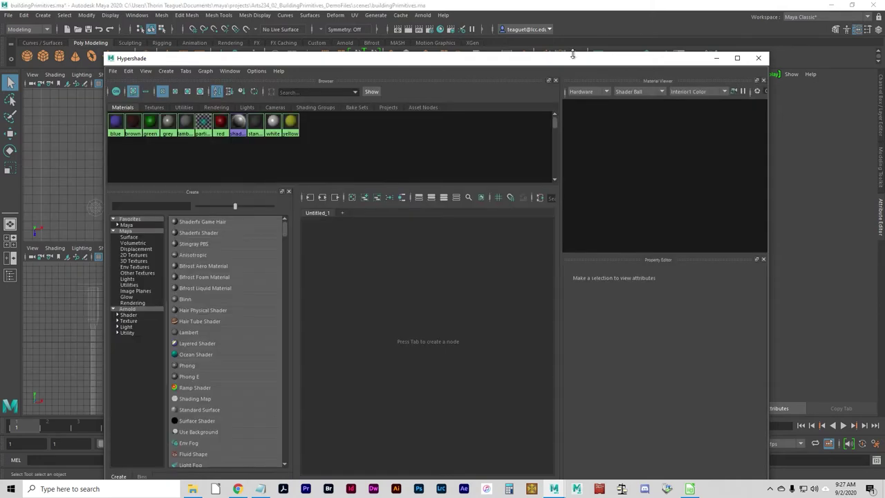
Close the Hypershade and Outliner windows to clear the four viewports
drag(573, 54, 536, 78)
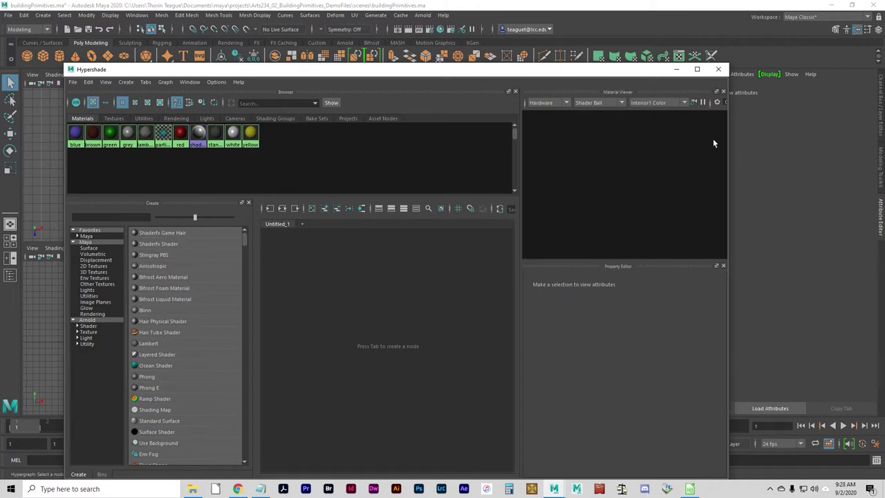
click(720, 70)
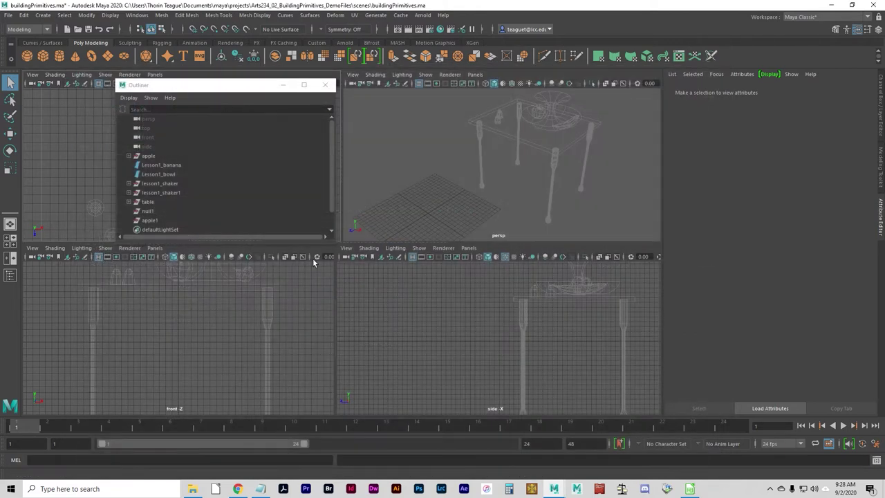
click(273, 86)
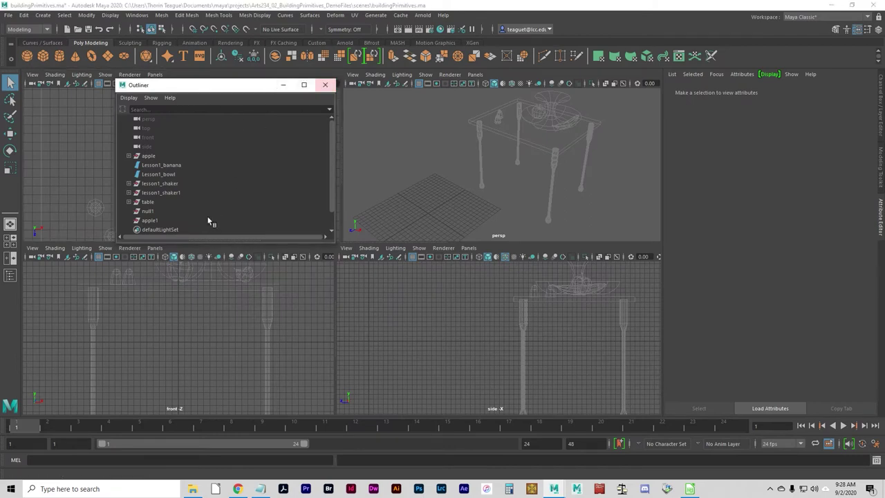
click(325, 84)
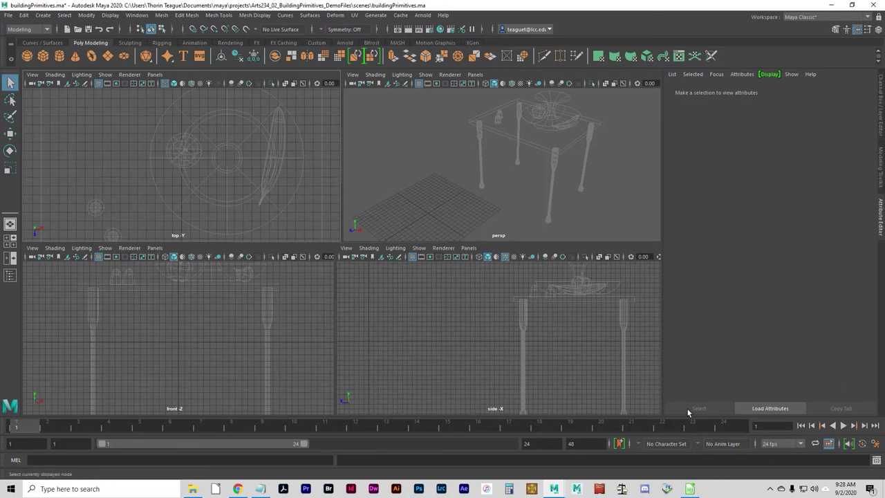
Show the display layers and hide SaltPepper_Shakers, Table and Bowl_and_Fruit
click(881, 122)
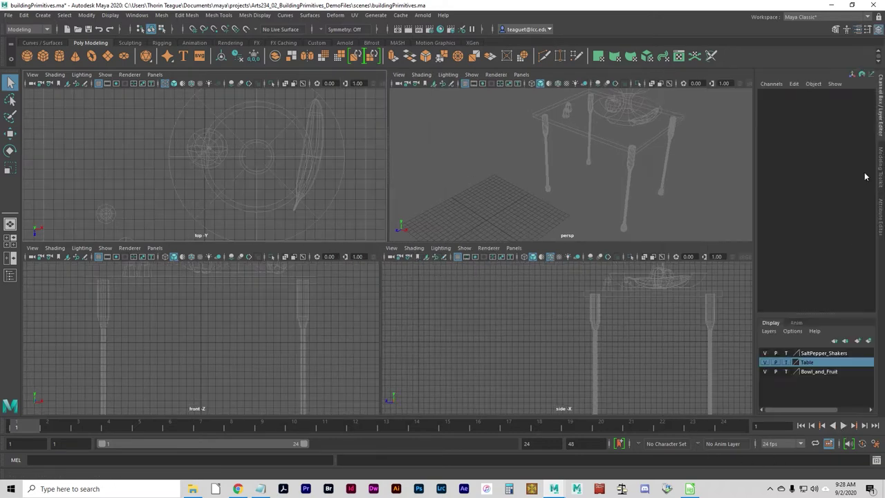
click(764, 353)
click(765, 362)
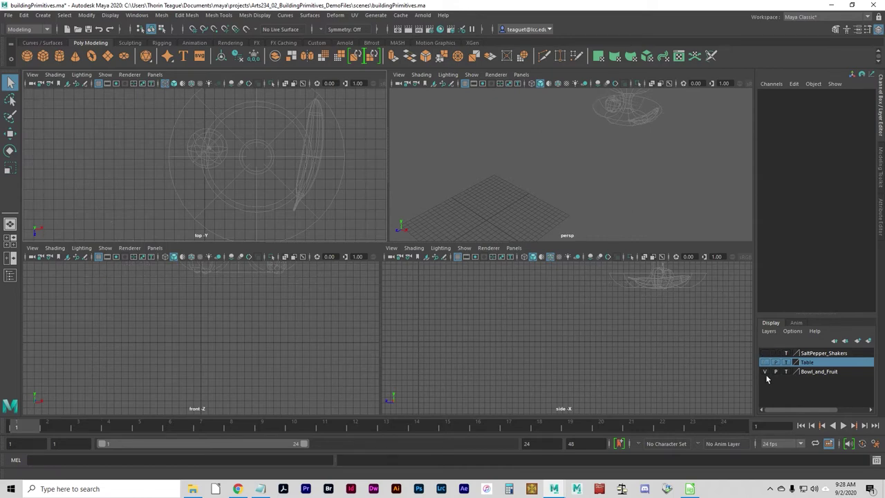
click(765, 371)
Create a new display layer and name it unit2_tutorial
click(842, 354)
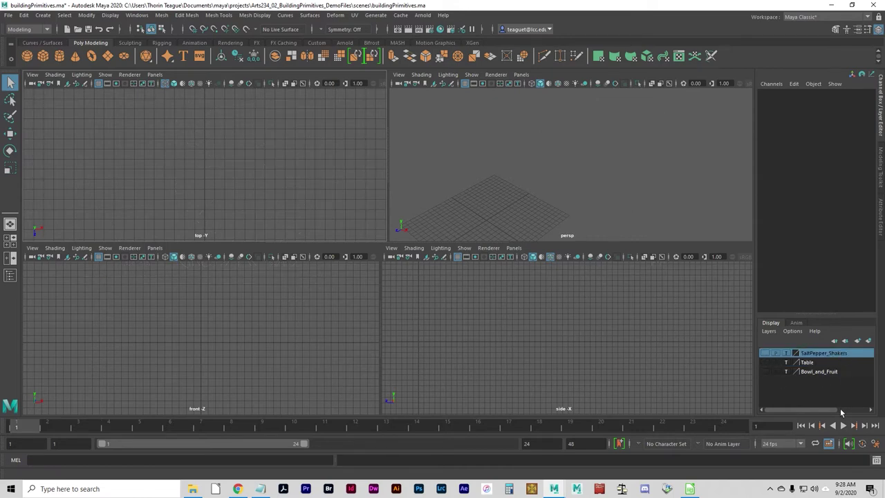
click(868, 341)
click(814, 355)
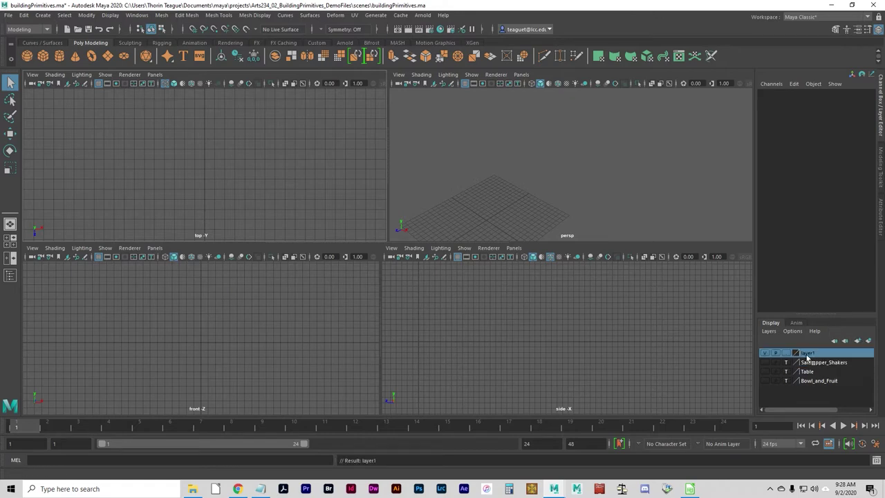
double_click(809, 355)
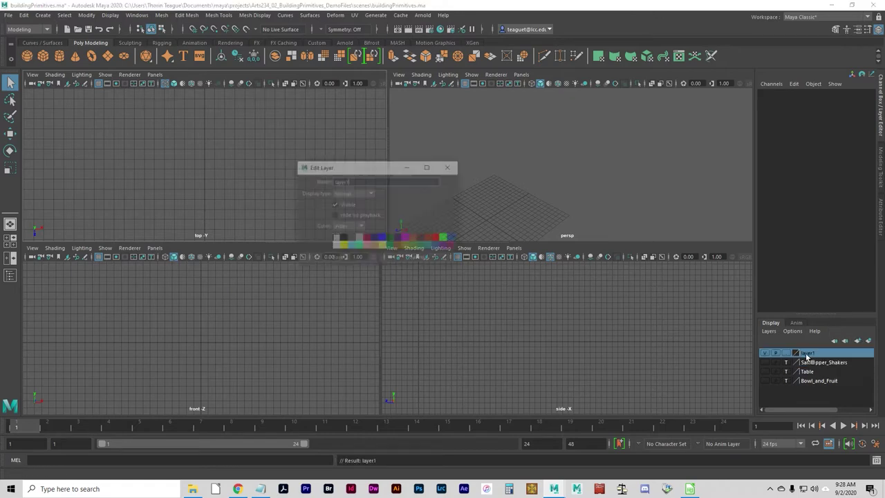
double_click(349, 181)
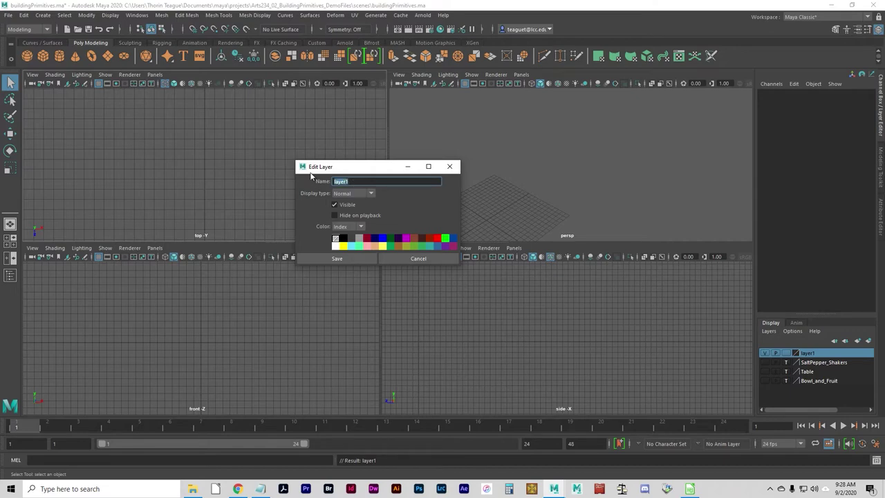
text(unit2_tutorial)
key(Return)
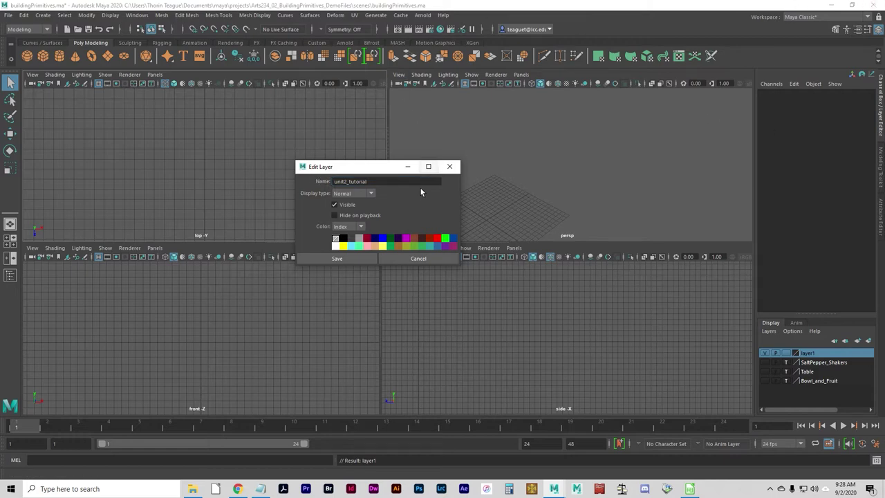
Give the unit2_tutorial layer a yellow colour and the Normal display type, and save the layer settings
click(406, 239)
click(437, 240)
click(344, 246)
click(361, 194)
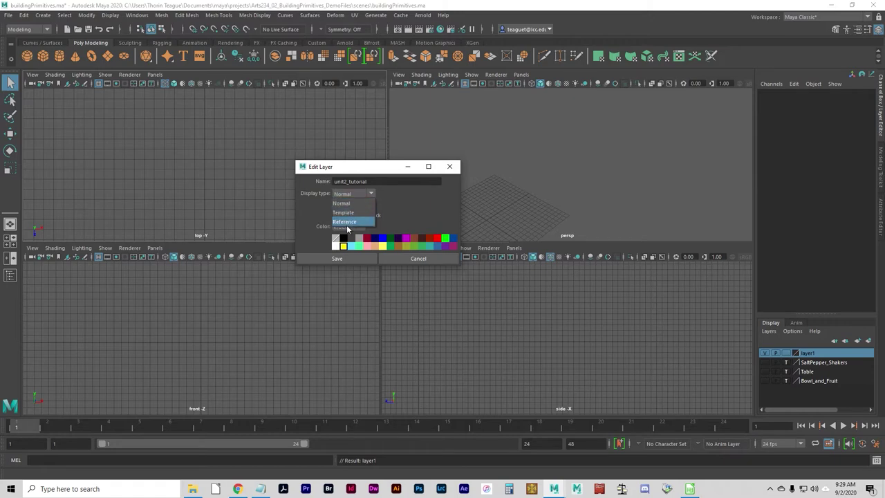
click(348, 204)
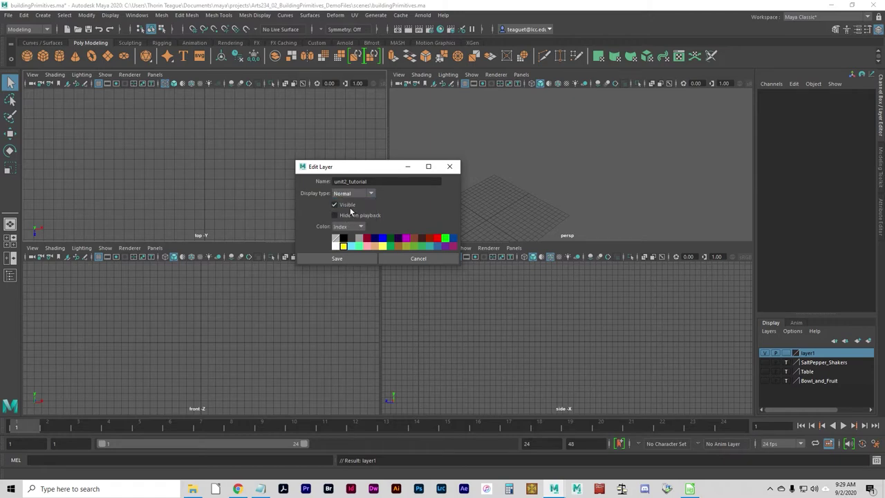
click(338, 259)
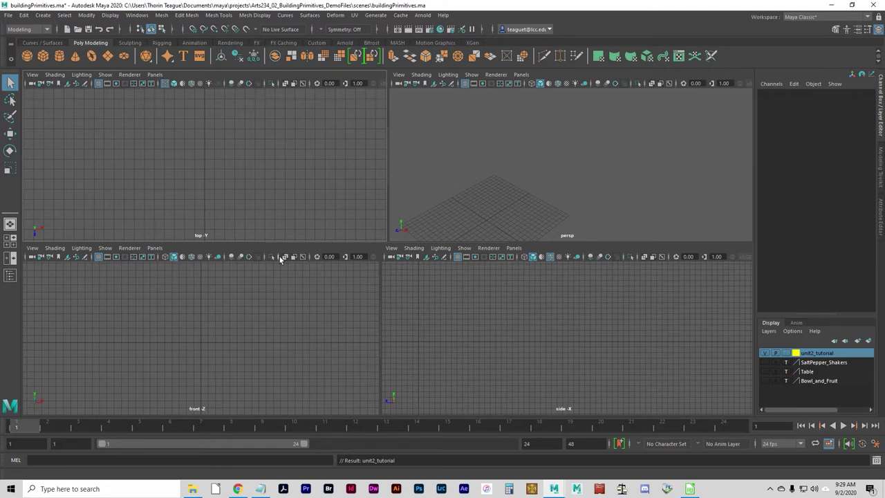
Create a NURBS sphere at the origin and bring up the Curves / Surfaces tools
click(43, 15)
mouse_move(51, 46)
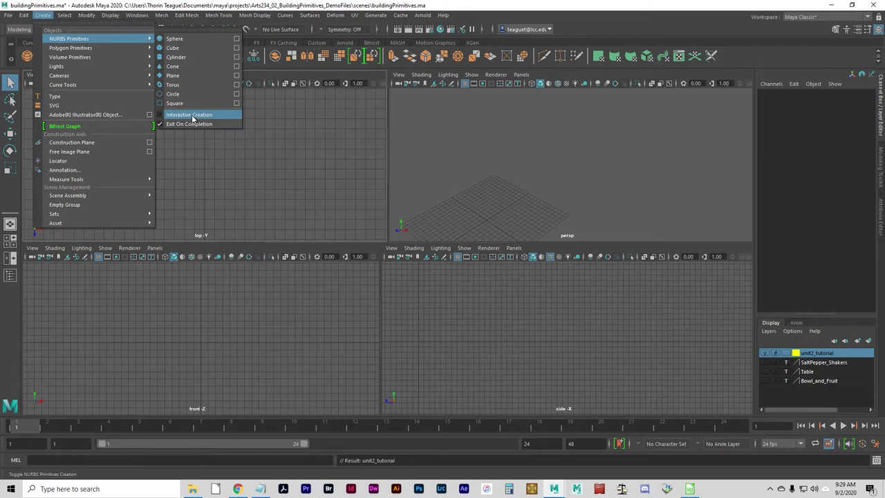
click(205, 38)
click(42, 43)
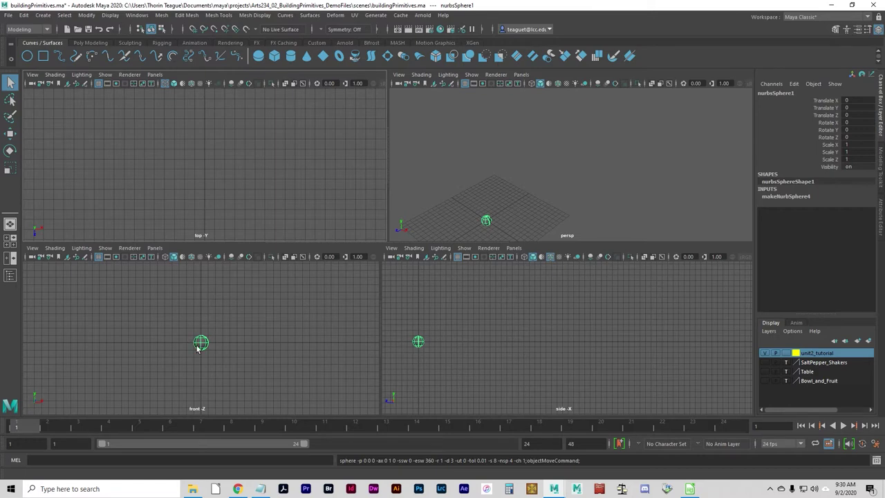
Frame the NURBS sphere in all four views and orbit the perspective view slightly around it
key(f)
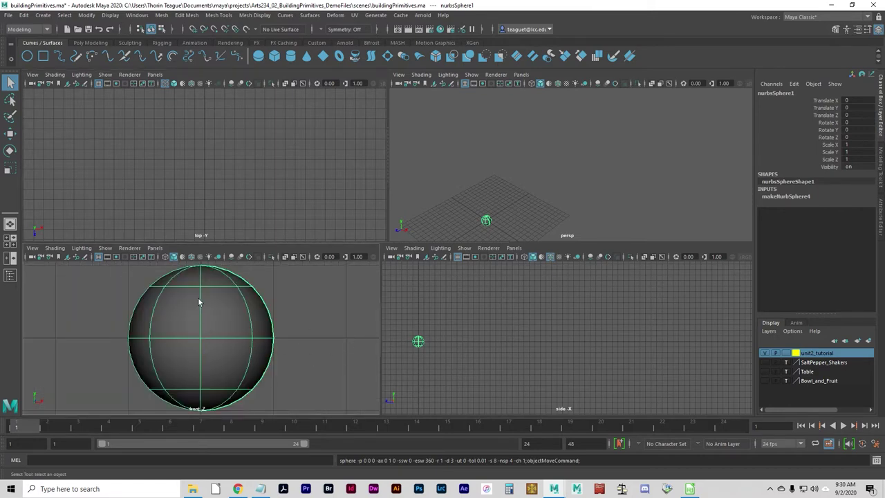
key(shift+f)
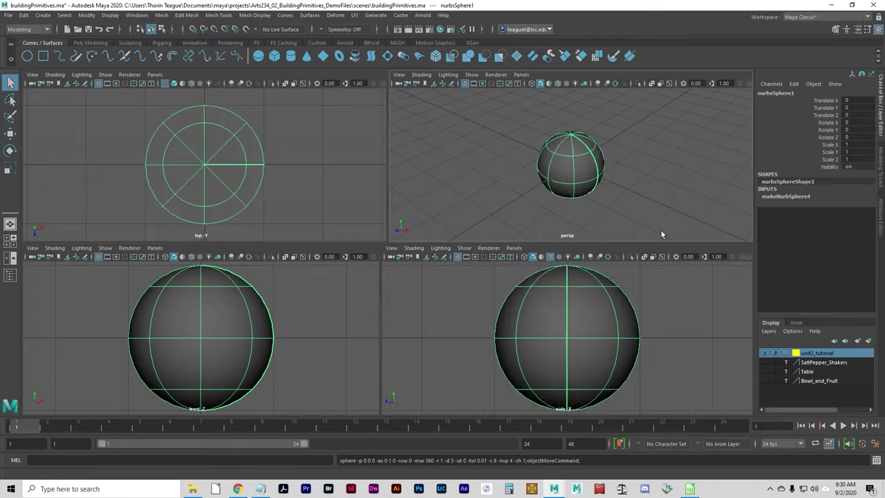
alt+drag(632, 197, 592, 199)
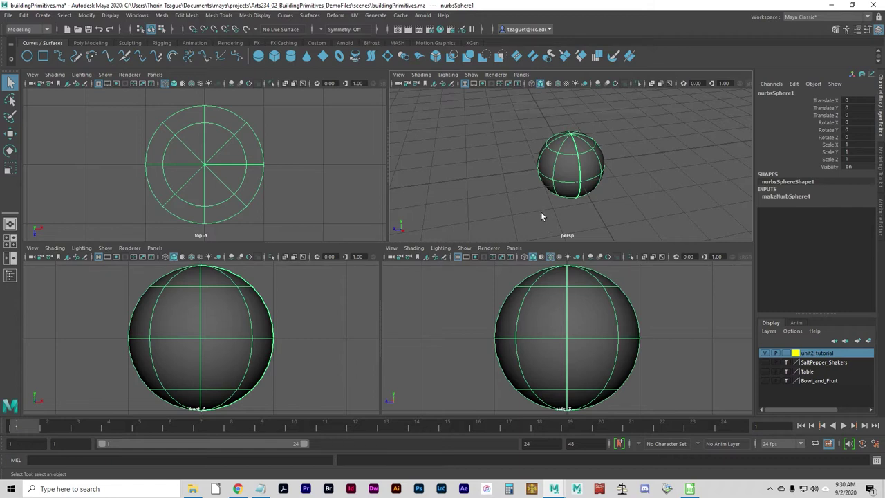
Try shaded display in the top view, and set all four views to wireframe
key(5)
key(5)
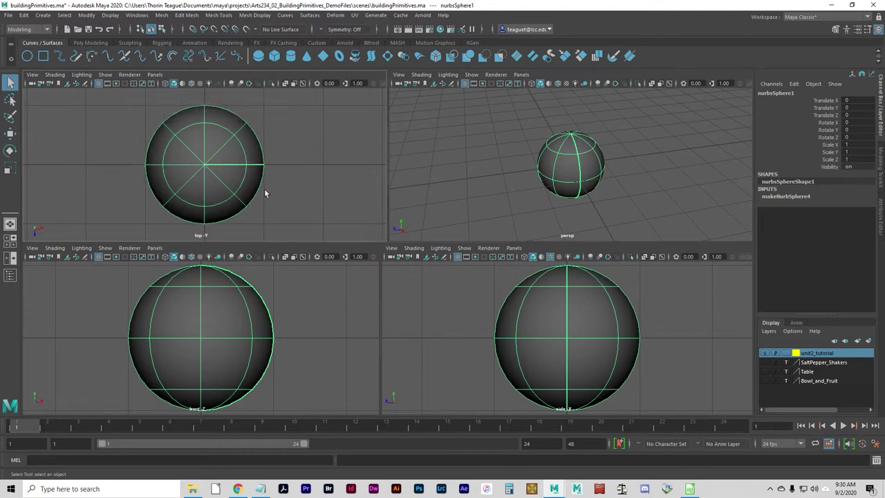
key(4)
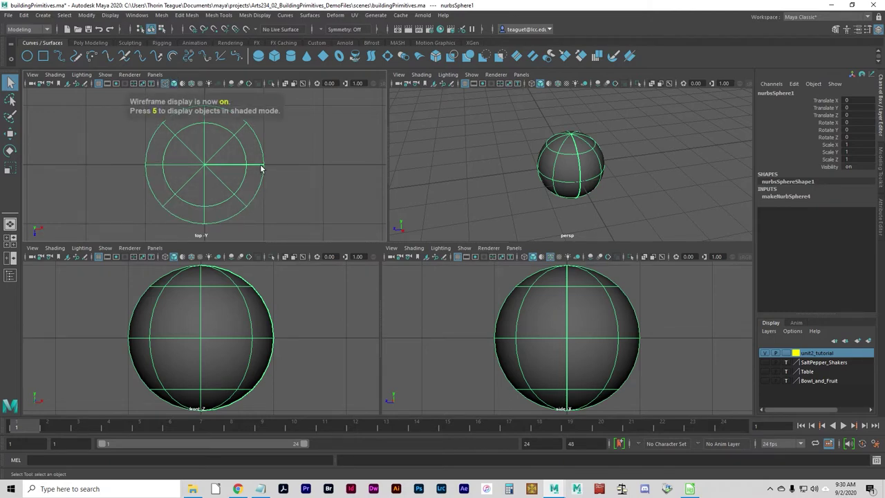
key(4)
key(4)
key(4)
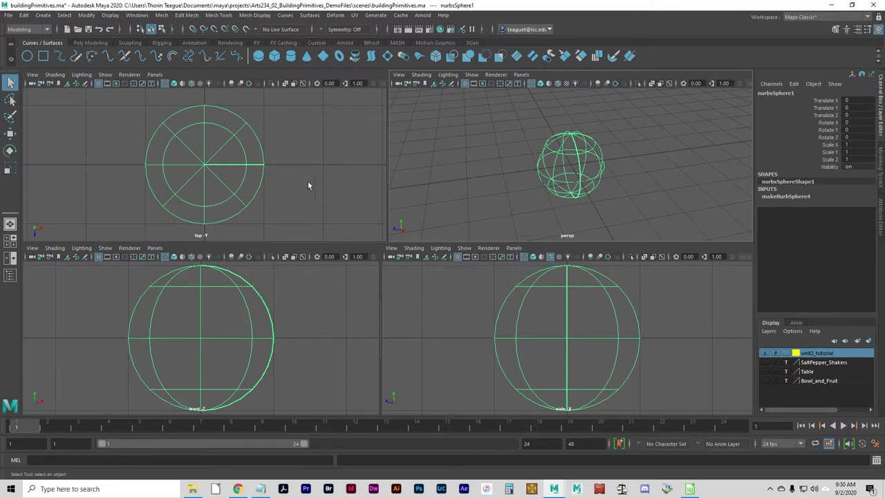
Switch the perspective view to shaded and back to wireframe, and render its current frame
key(5)
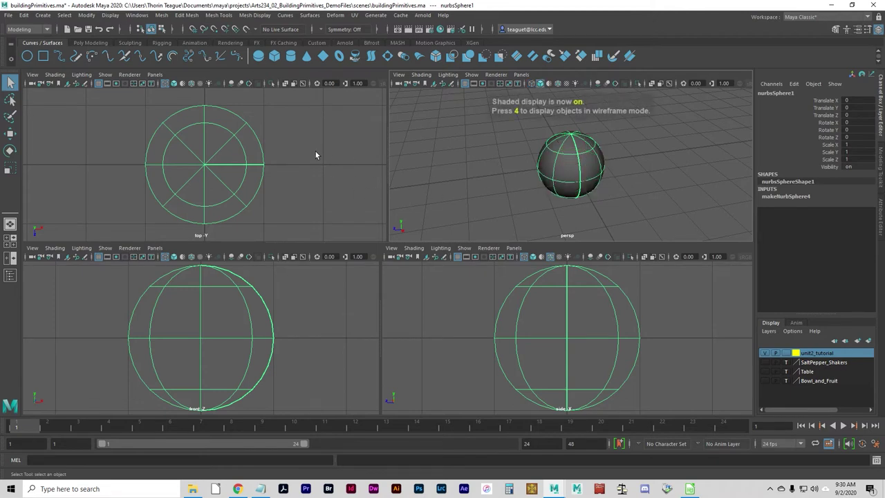
key(4)
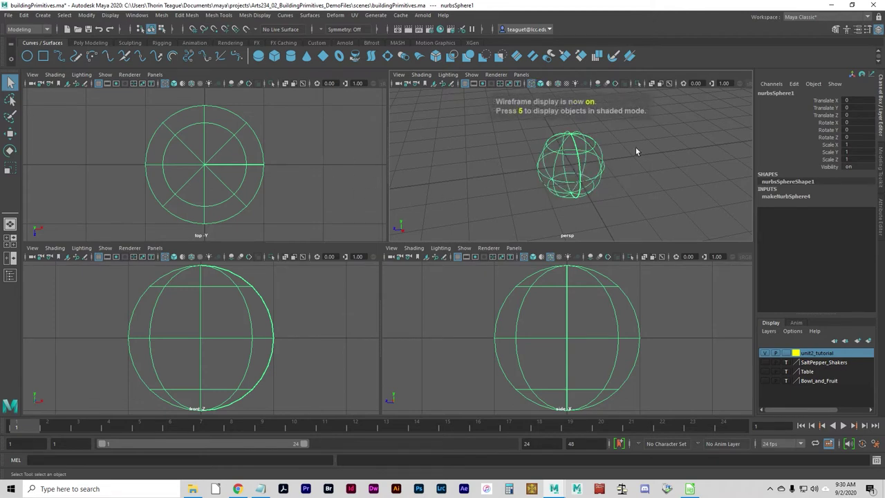
click(407, 30)
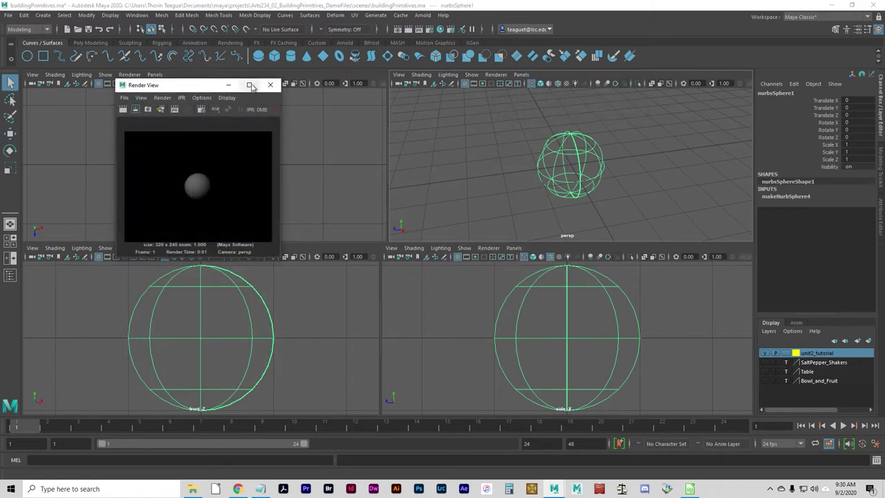
Render the perspective view again with shaded display to compare it with the wireframe render, and return the view to wireframe
click(273, 85)
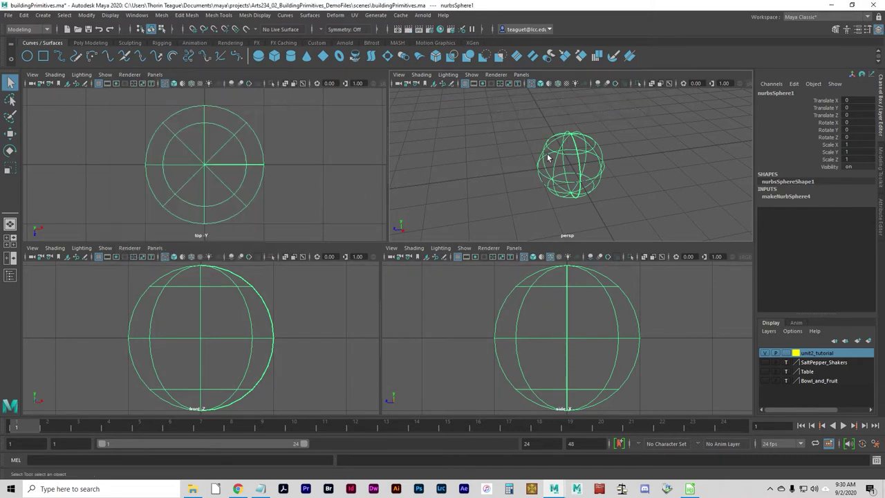
key(5)
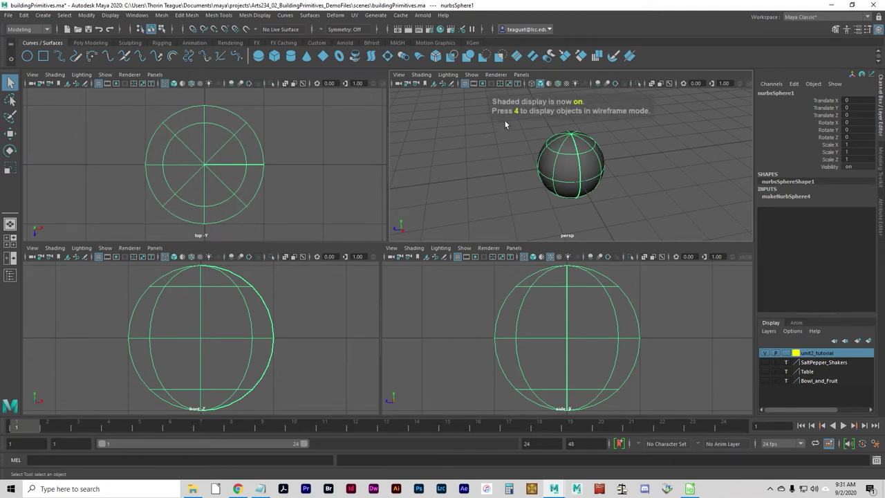
click(407, 29)
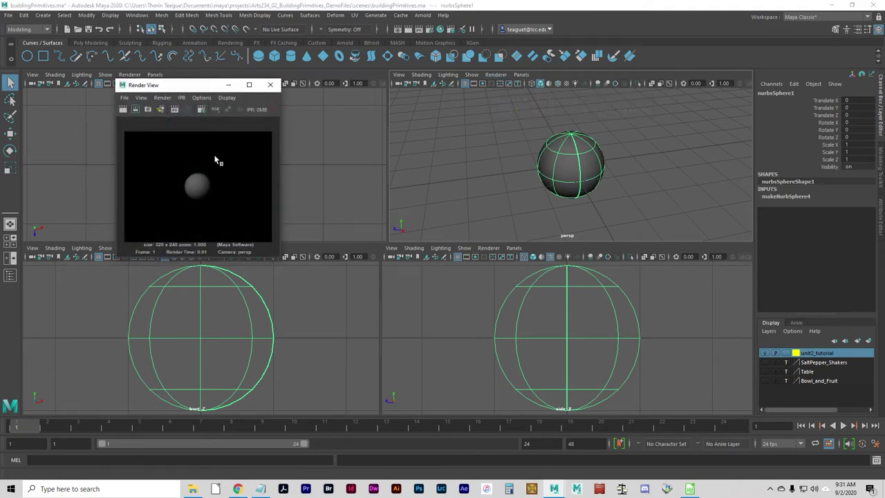
click(271, 84)
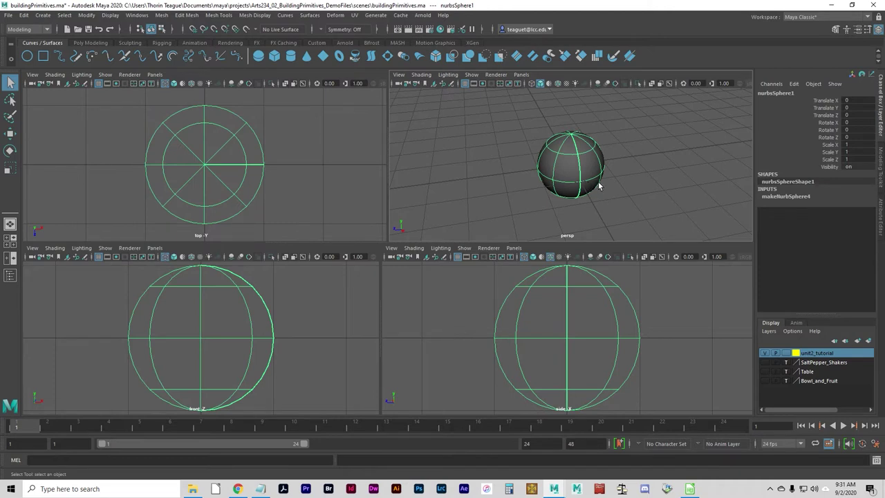
key(4)
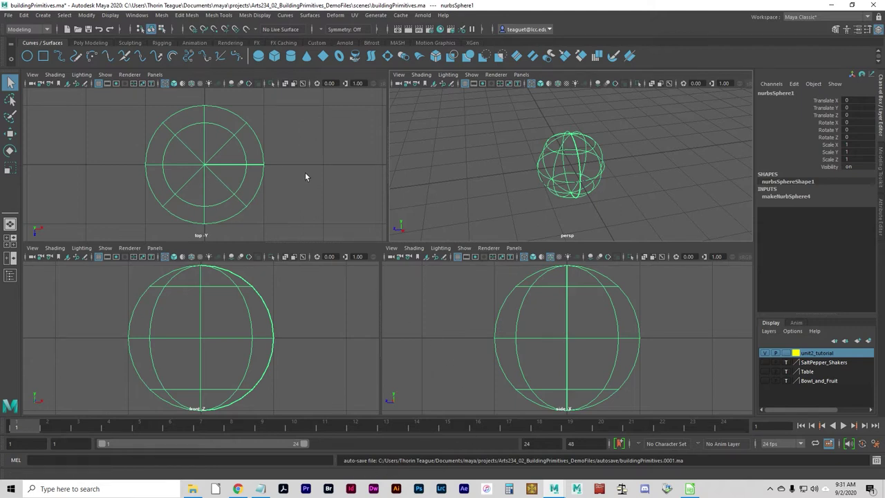
Toggle the NURBS sphere repeatedly between component and object selection modes, finishing in object mode
key(F8)
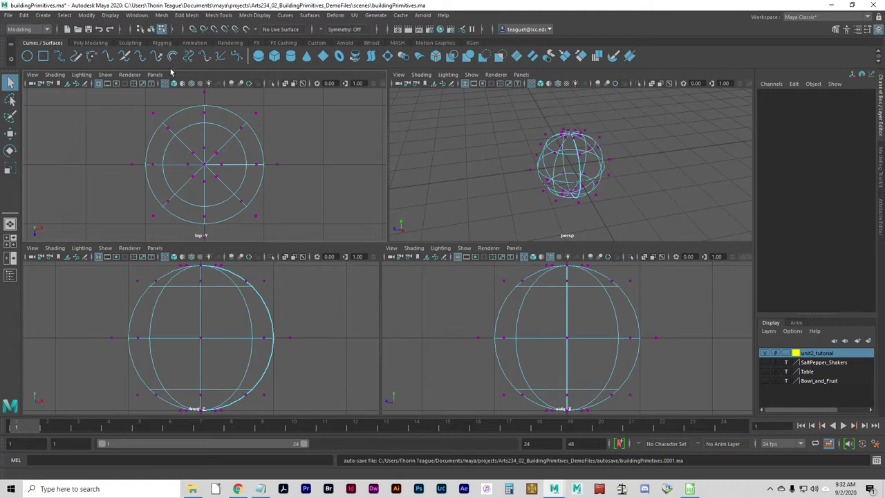
click(153, 29)
click(161, 29)
click(151, 29)
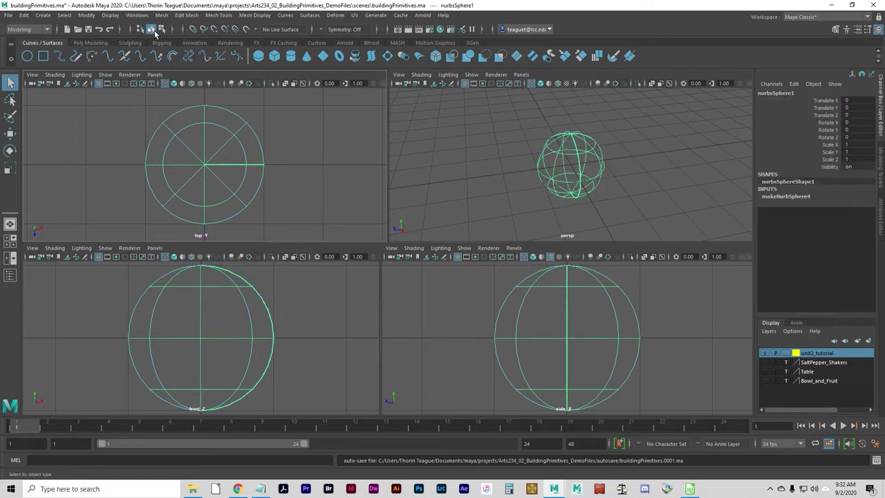
click(161, 29)
click(150, 29)
click(161, 29)
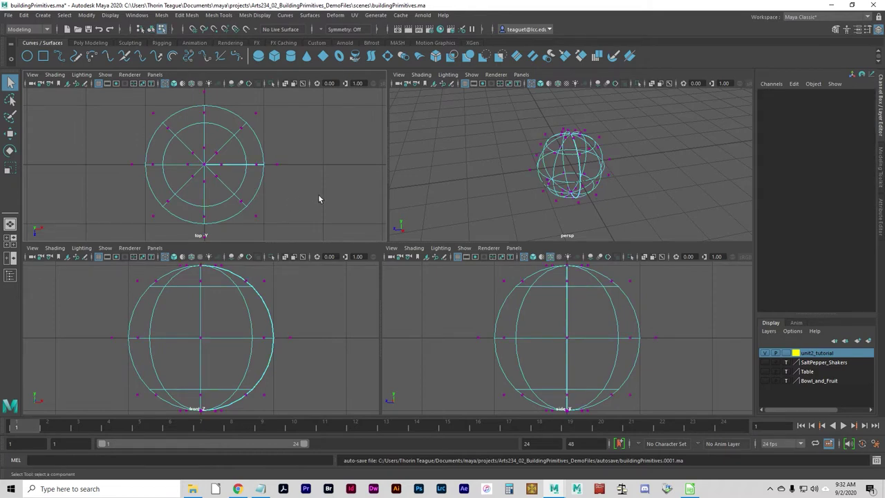
key(F8)
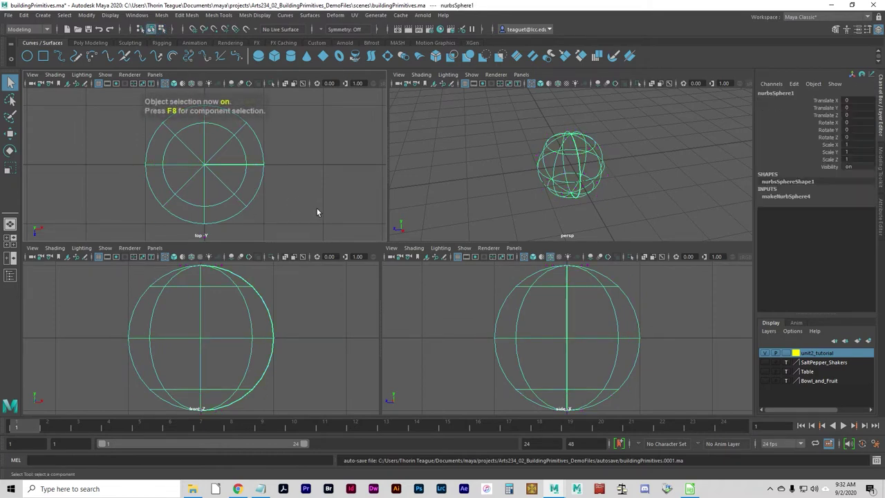
Switch the sphere to component selection and display its hulls
key(F8)
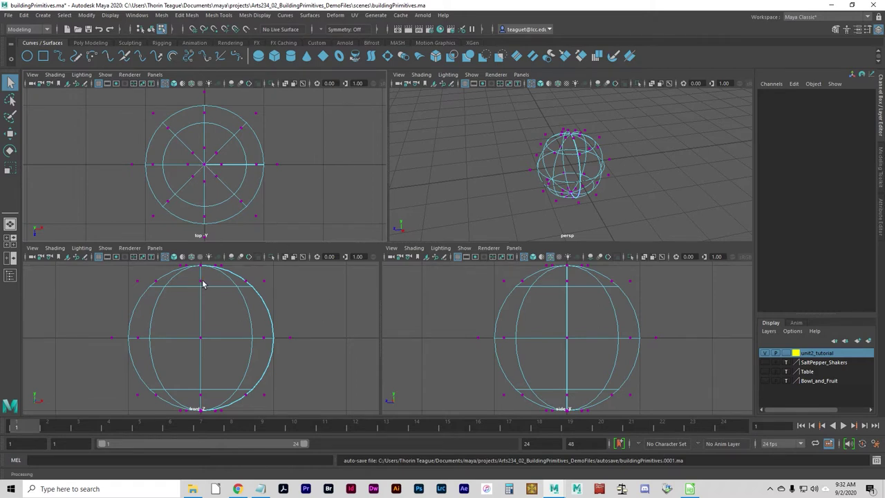
right_drag(201, 256, 245, 254)
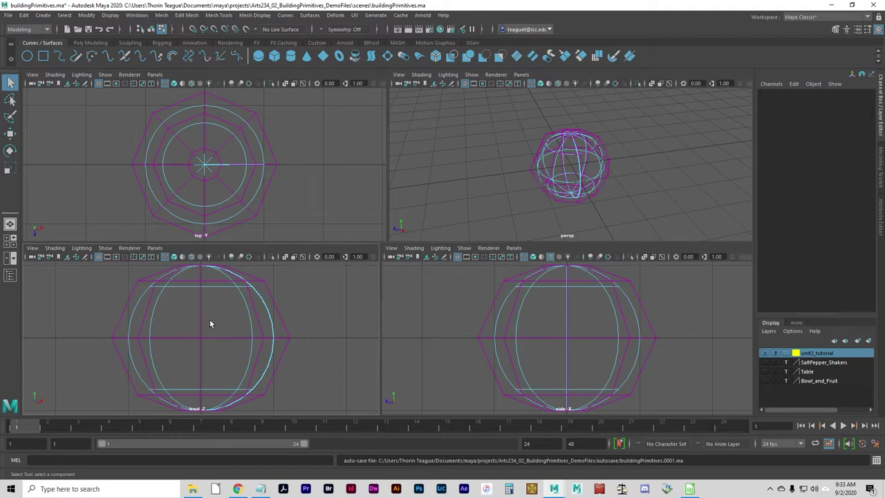
alt+middle_drag(205, 298, 204, 326)
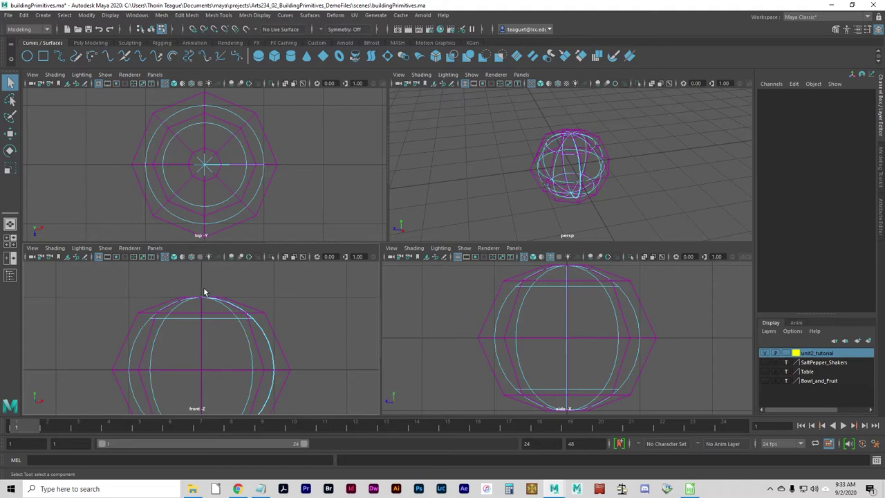
Try to select the sphere's top hulls in the front view and move them up, and undo the move
drag(160, 280, 256, 306)
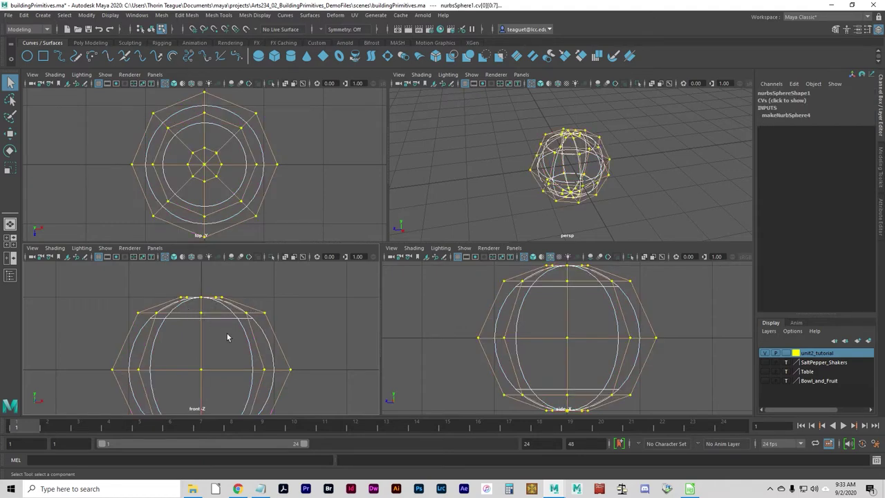
scroll(228, 337, down, 4)
scroll(228, 338, up, 2)
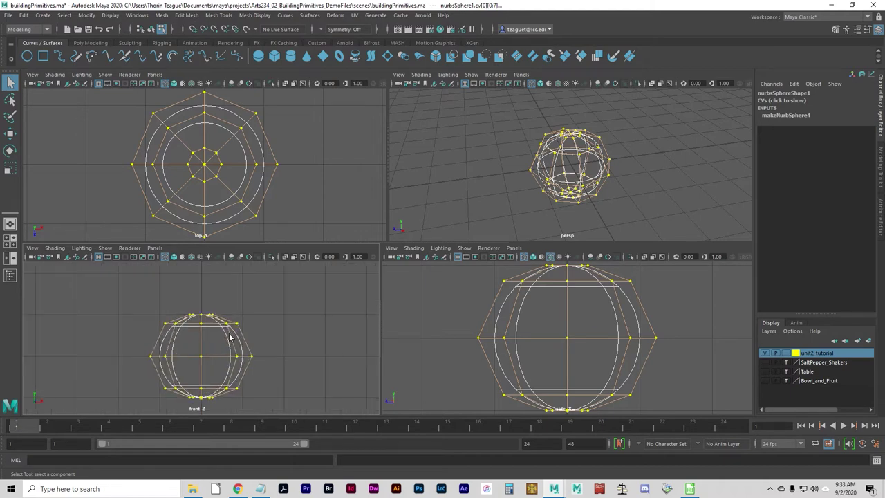
scroll(230, 336, up, 2)
key(w)
drag(208, 321, 205, 300)
key(ctrl+z)
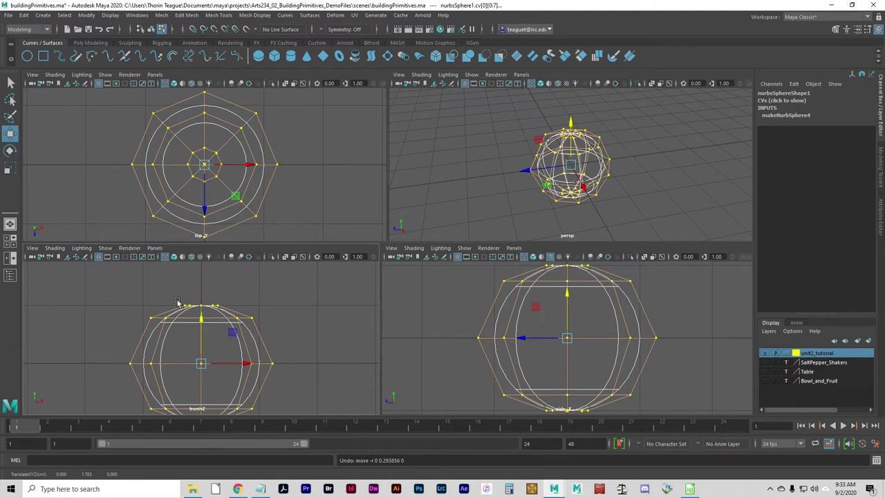
Check the Select Tool's common and soft selection settings, and close them unchanged
double_click(11, 82)
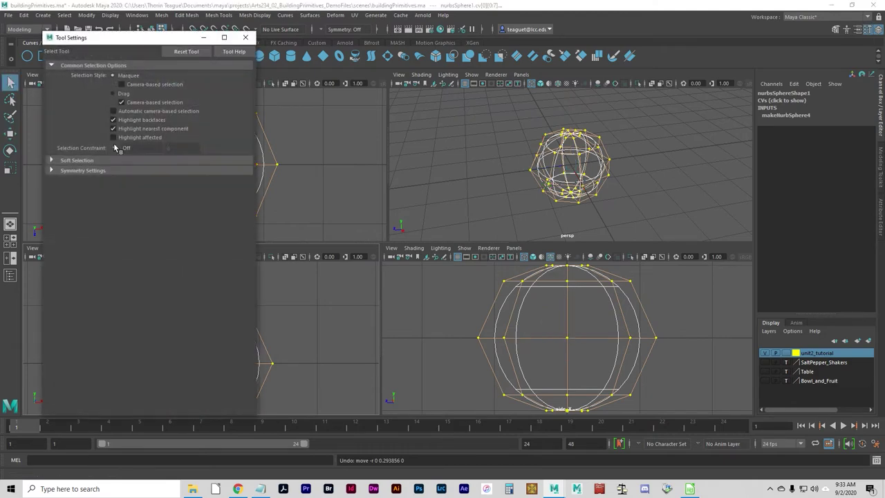
click(52, 160)
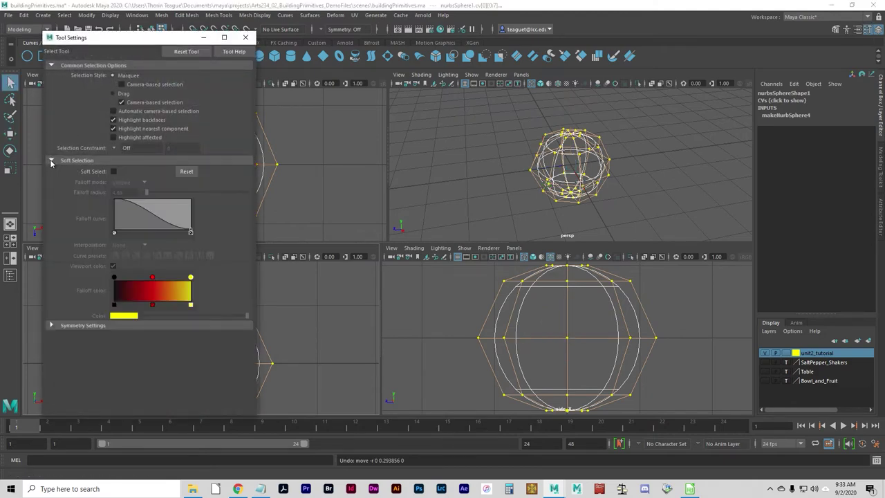
click(246, 37)
click(10, 82)
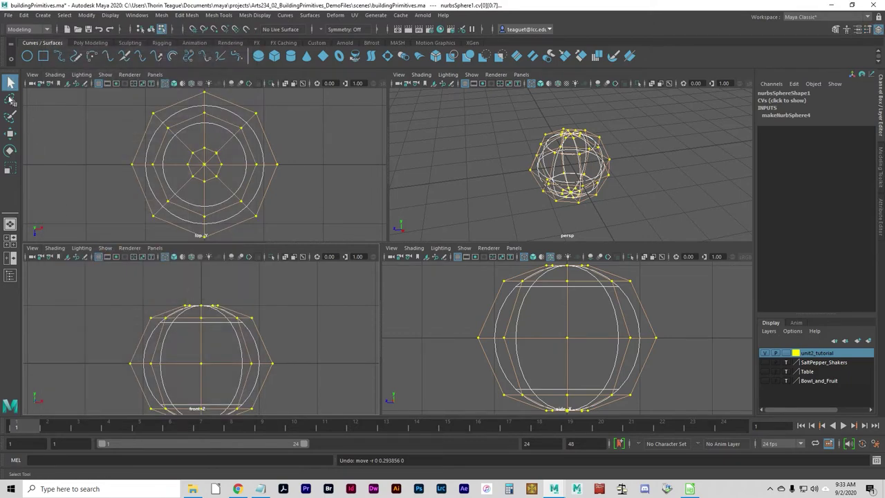
Select the ring of CVs at the sphere's top pole in the front view, removing the lower ones from the selection
click(219, 294)
drag(154, 289, 253, 314)
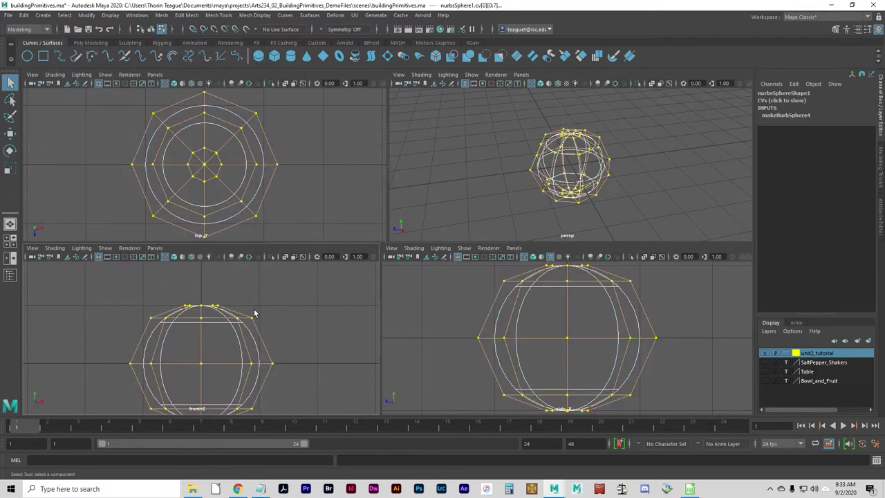
scroll(278, 313, down, 3)
scroll(295, 308, up, 2)
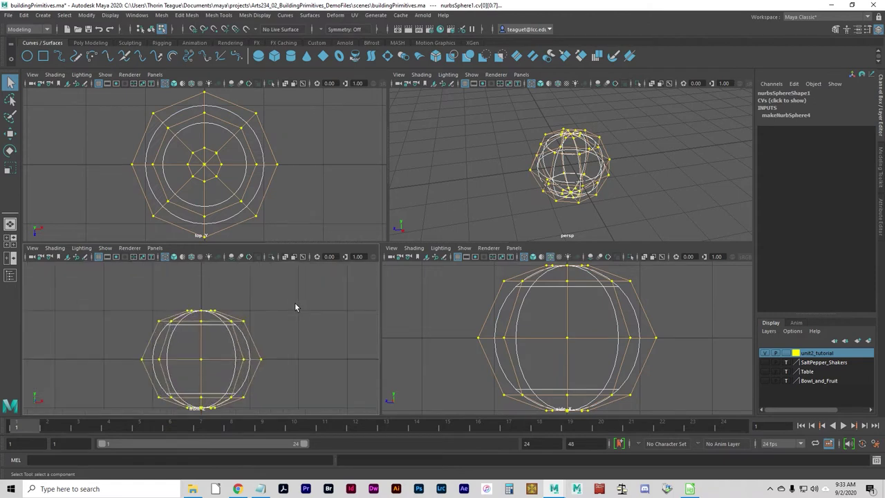
drag(174, 291, 241, 316)
drag(121, 319, 309, 413)
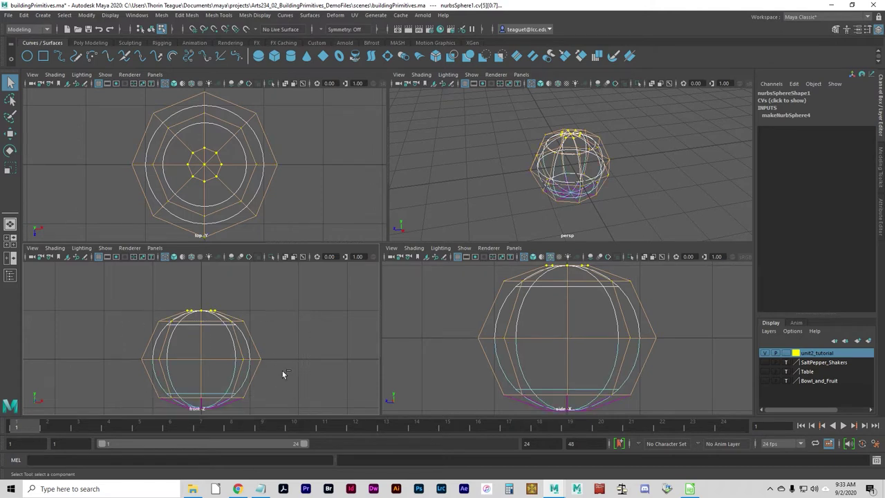
Move the selected top CVs straight down into the sphere to form a dip, and shade the perspective view
key(w)
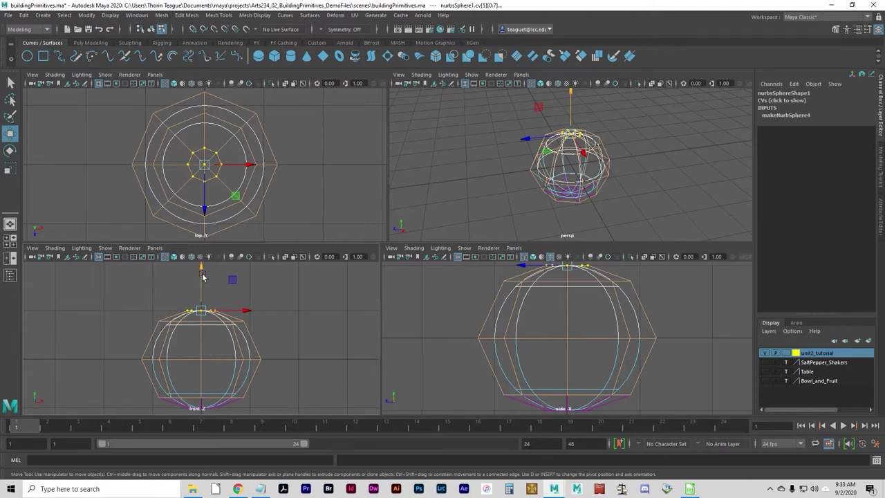
mouse_move(202, 280)
mouse_down()
mouse_move(203, 298)
mouse_move(210, 266)
mouse_move(209, 277)
mouse_up()
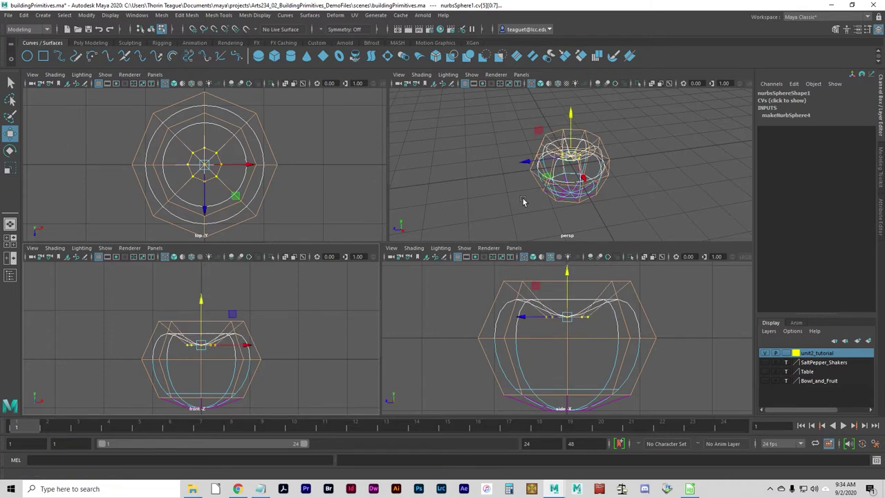
key(5)
mouse_move(523, 200)
alt+mouse_down()
mouse_move(652, 217)
mouse_move(569, 218)
alt+mouse_up()
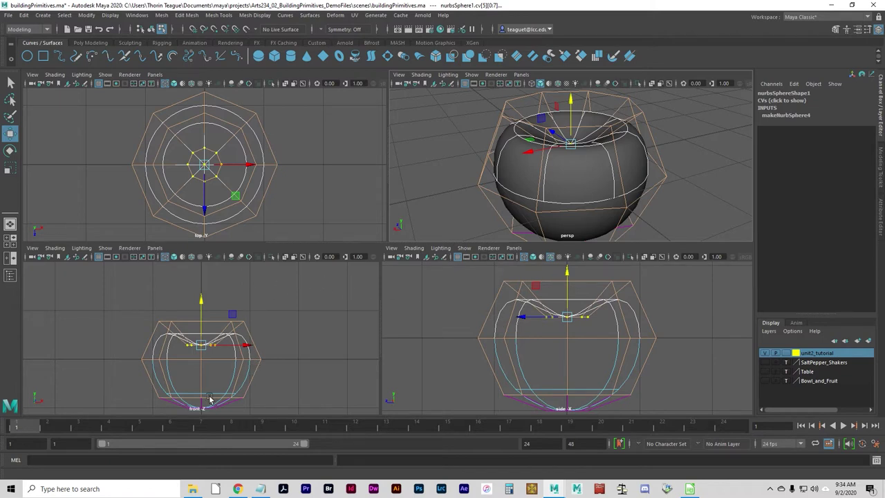
Display the sphere's control vertices, move the bottom pole's CVs slightly up in the front view, and clear the selection
alt+middle_drag(211, 399, 218, 352)
right_drag(218, 351, 180, 253)
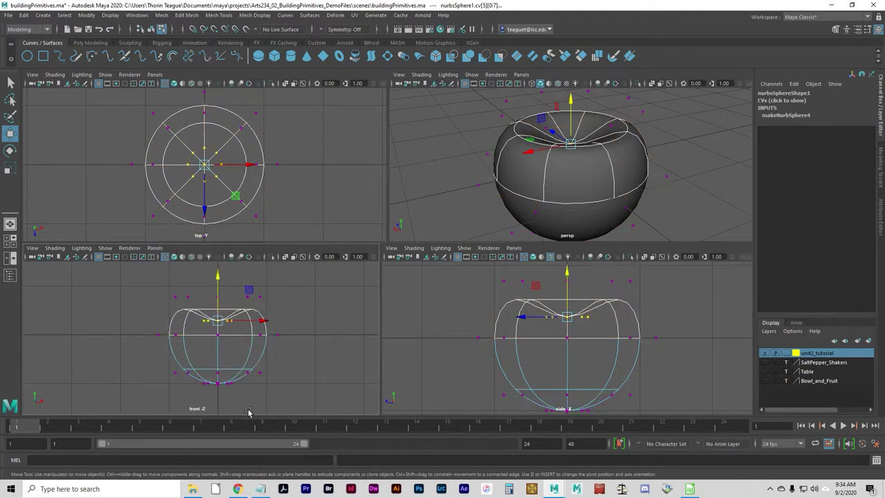
drag(250, 408, 183, 385)
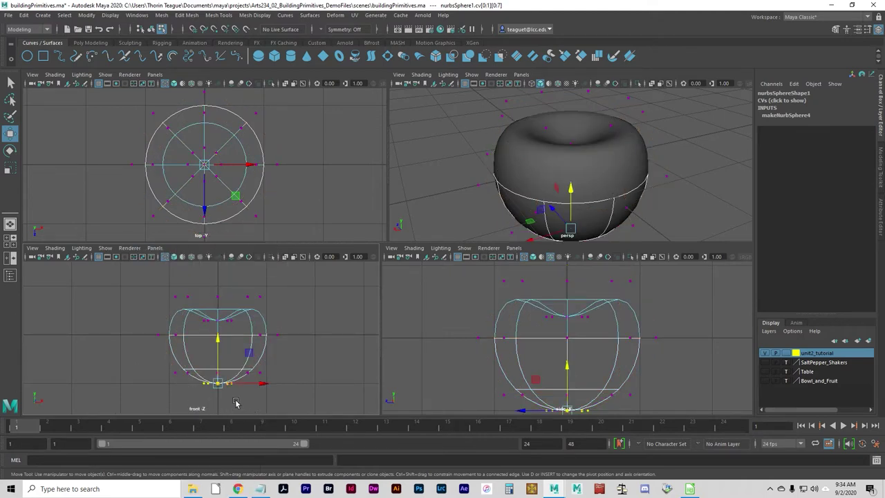
drag(218, 340, 218, 335)
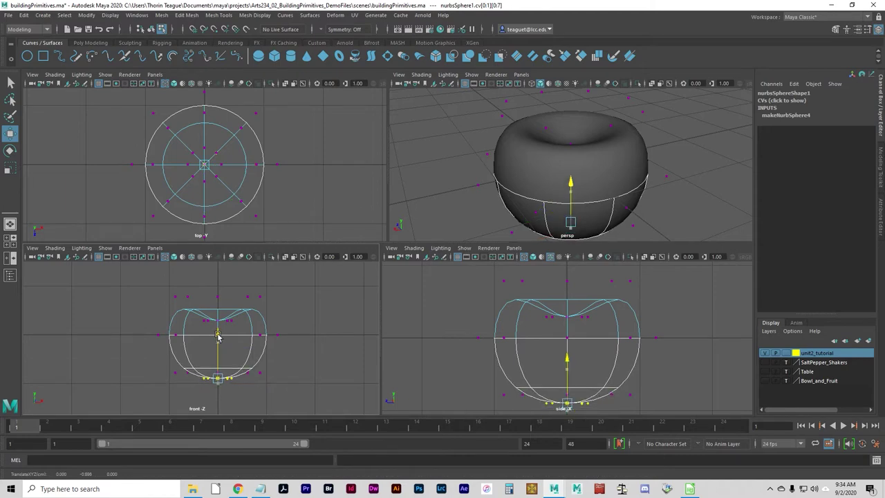
click(231, 407)
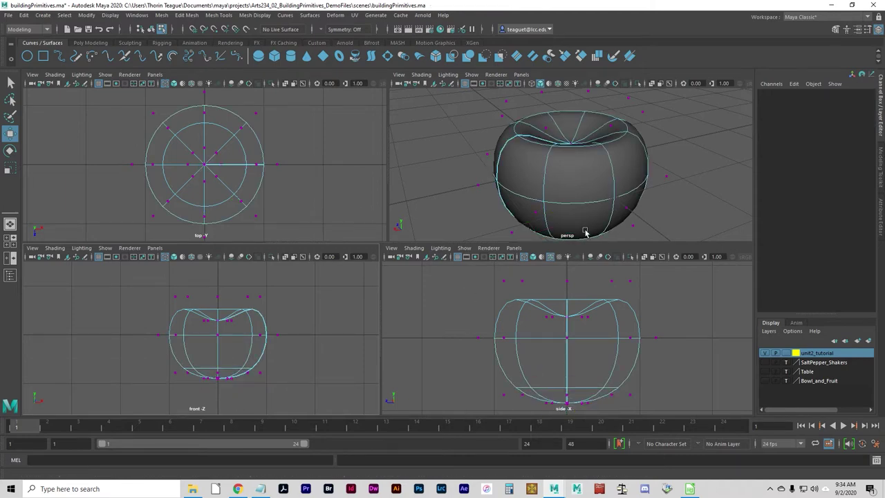
Try to move only the single bottom pole CV up, and undo the move
mouse_move(571, 233)
alt+mouse_down()
mouse_move(587, 181)
mouse_move(553, 122)
mouse_move(494, 196)
mouse_move(505, 188)
mouse_move(557, 222)
mouse_move(571, 217)
alt+mouse_up()
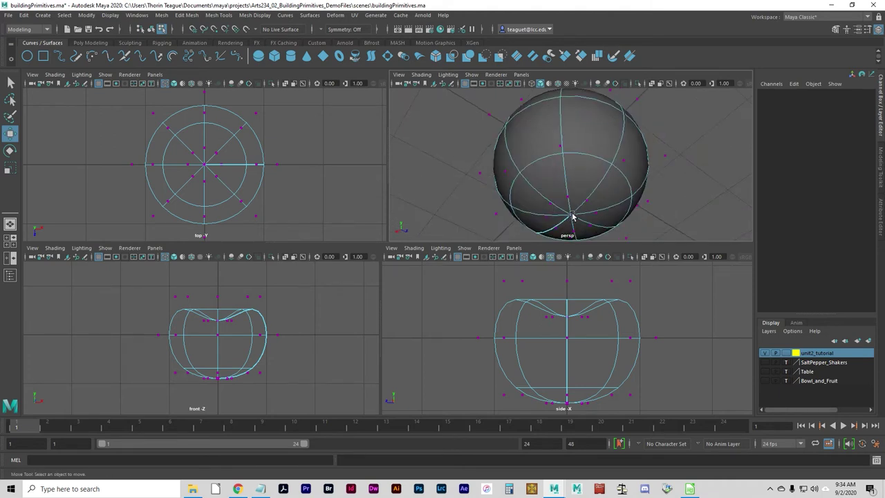
click(571, 216)
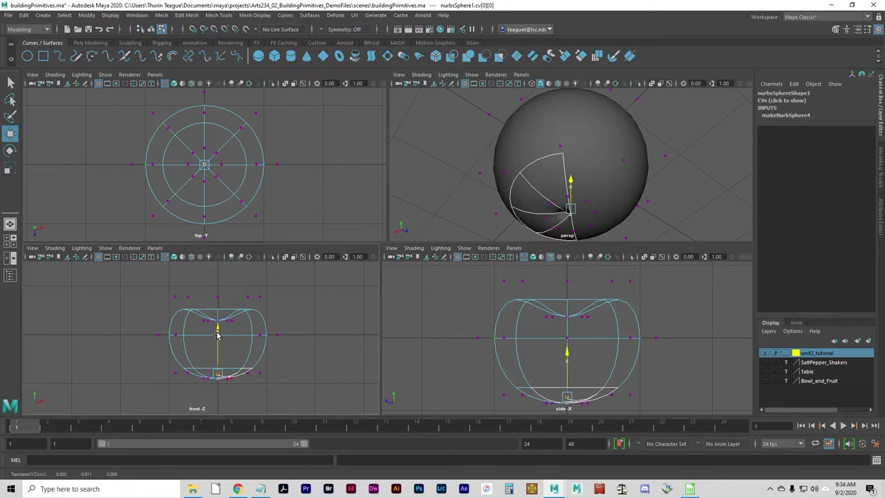
drag(216, 334, 216, 332)
key(ctrl+z)
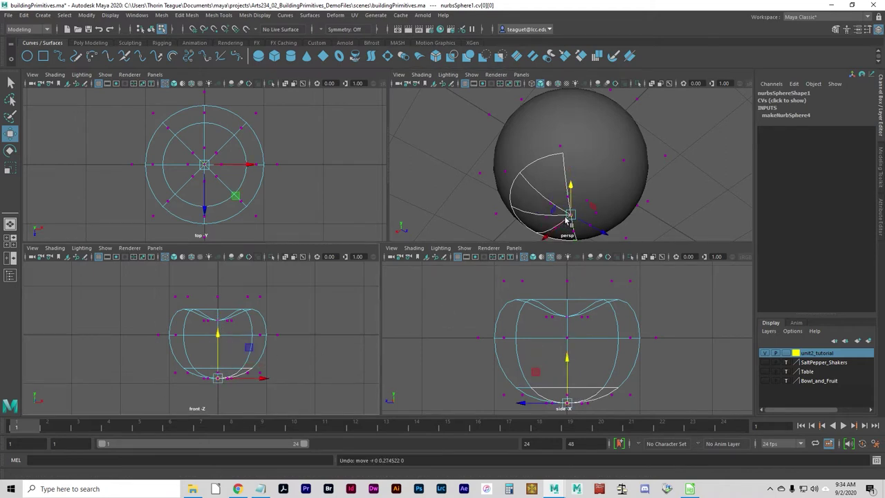
Reselect all the CVs at the sphere's bottom pole and shift them slightly down, inspecting the shape in the perspective view
click(238, 397)
drag(240, 396, 192, 376)
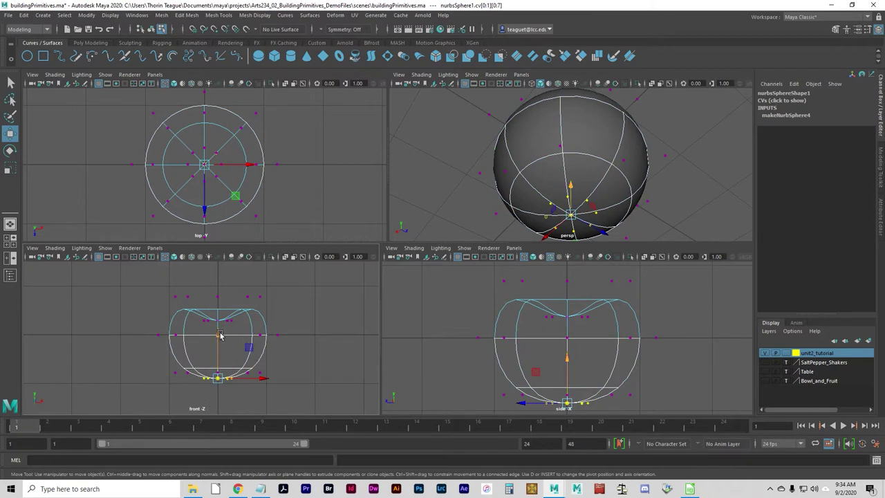
mouse_move(220, 335)
mouse_down()
mouse_move(212, 314)
mouse_move(206, 340)
mouse_up()
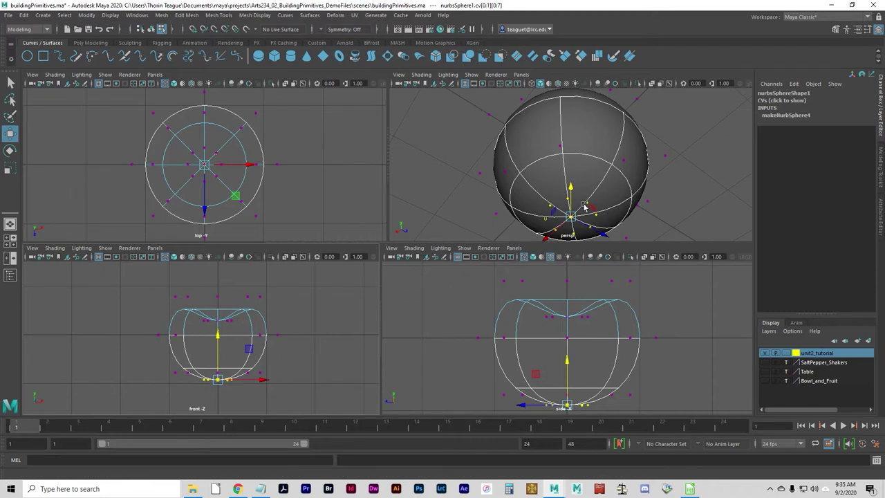
mouse_move(583, 115)
alt+mouse_down()
mouse_move(577, 138)
mouse_move(572, 121)
alt+mouse_up()
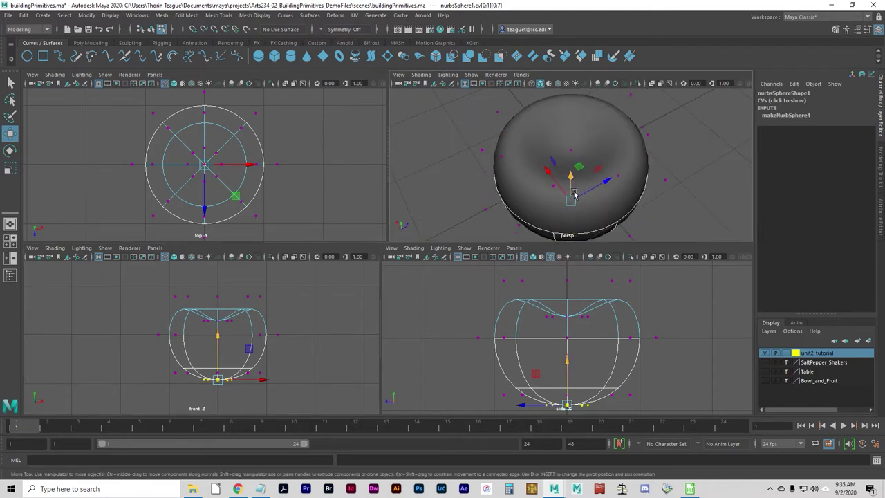
scroll(571, 194, up, 3)
alt+drag(571, 194, 579, 152)
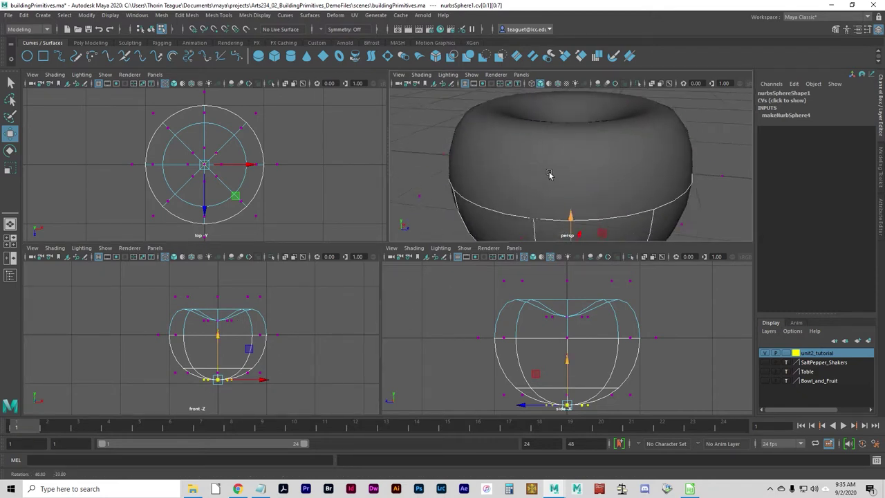
Open the creation options for a NURBS cylinder and enlarge the options window to show all its settings
scroll(571, 191, down, 3)
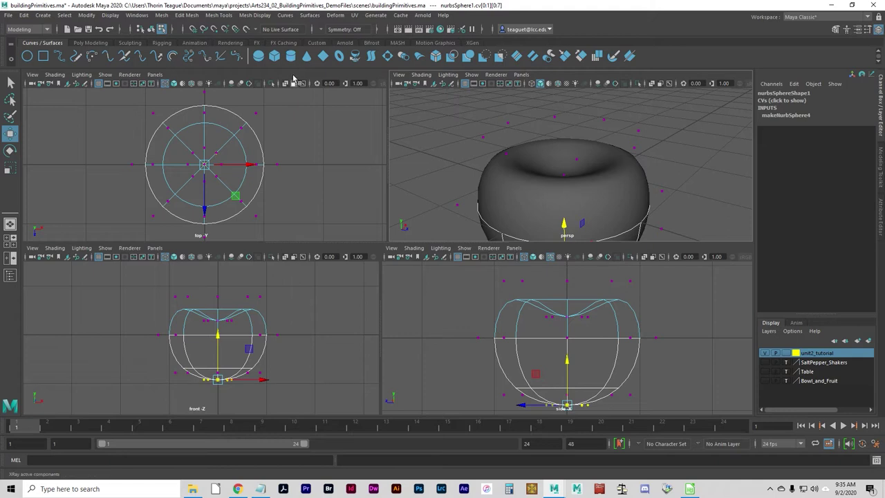
click(43, 16)
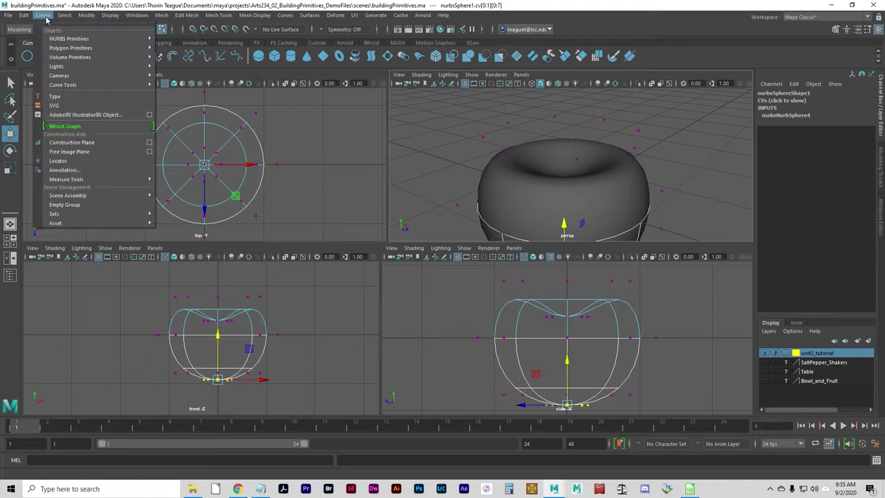
mouse_move(93, 42)
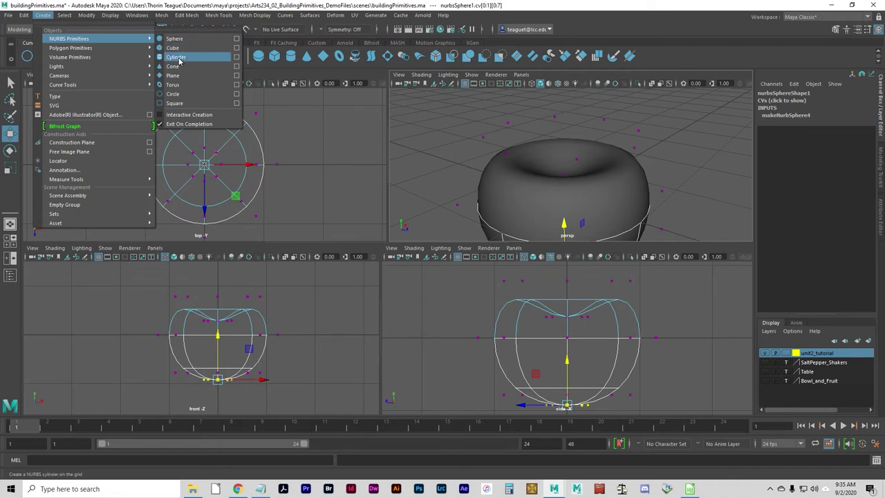
click(238, 57)
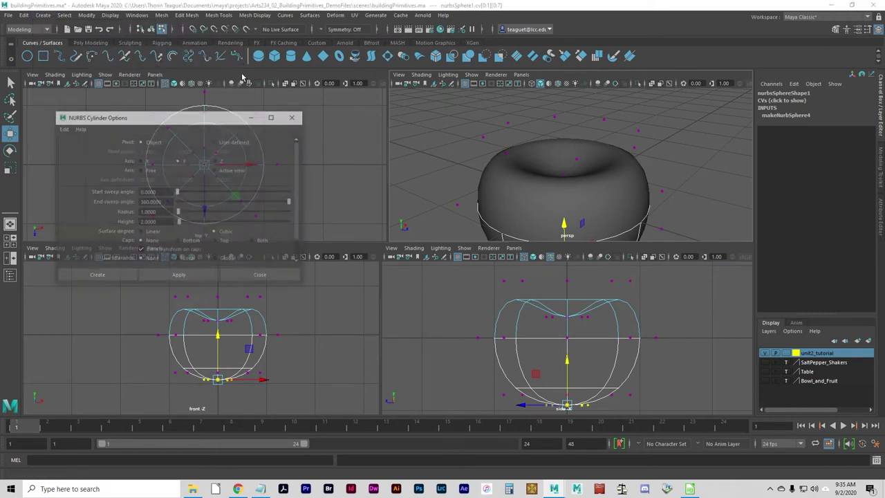
drag(223, 120, 353, 125)
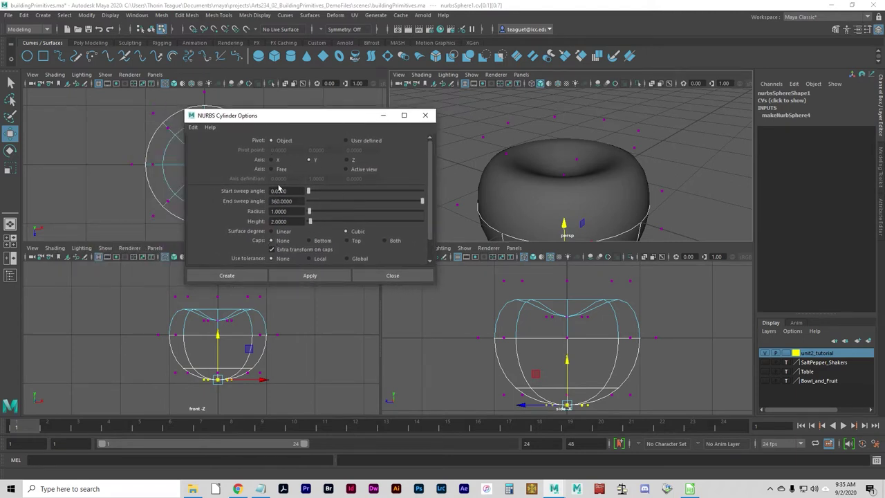
drag(294, 122, 276, 115)
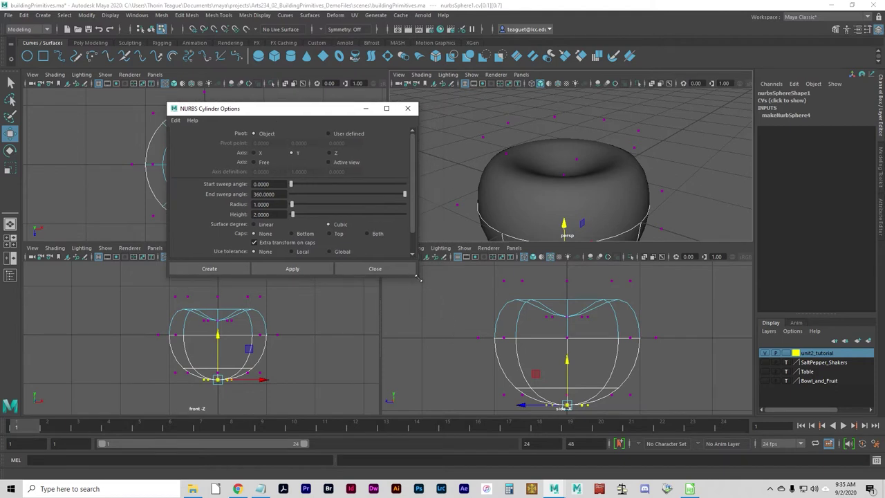
drag(417, 278, 456, 357)
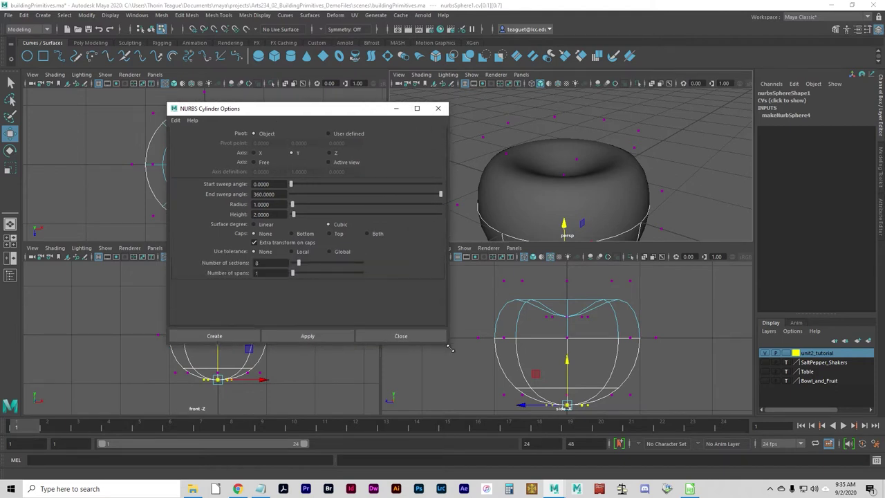
Reset the NURBS cylinder options to their defaults, enable only the top cap, and create the cylinder
click(176, 122)
click(179, 141)
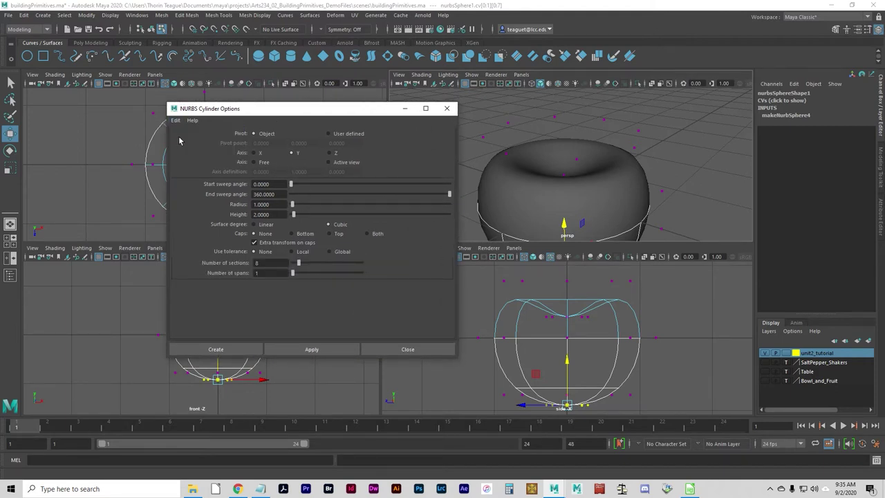
click(176, 121)
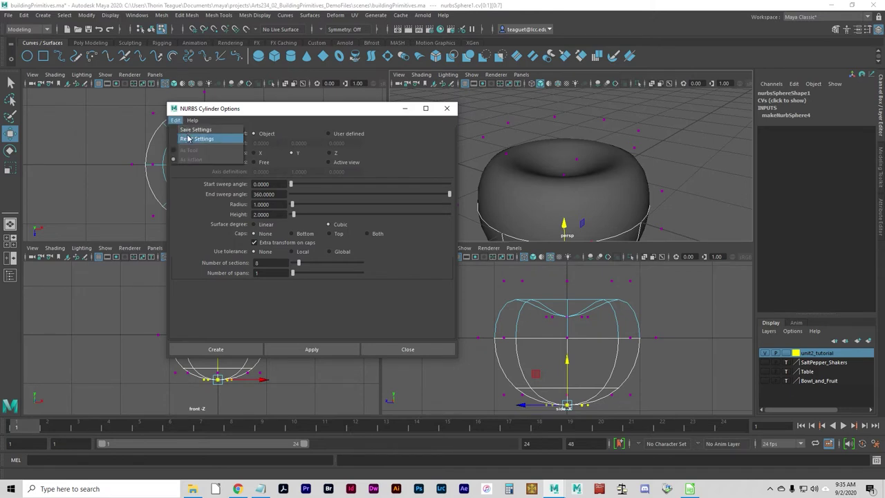
click(187, 138)
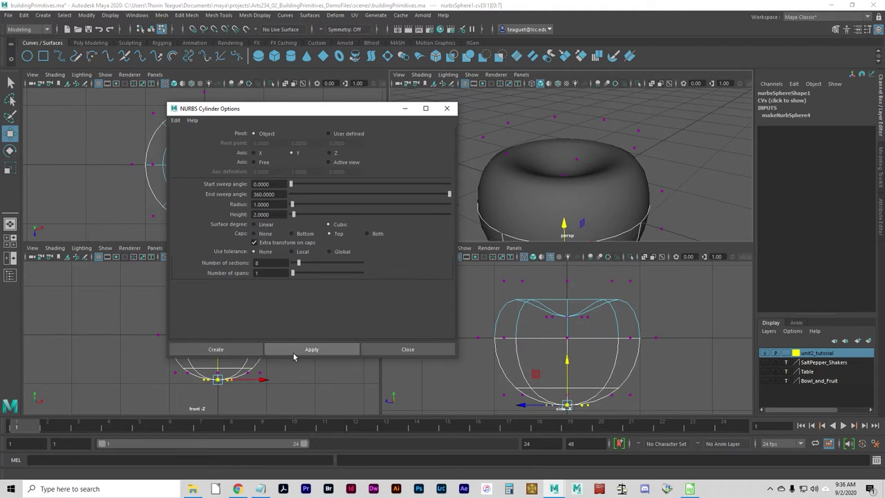
click(237, 350)
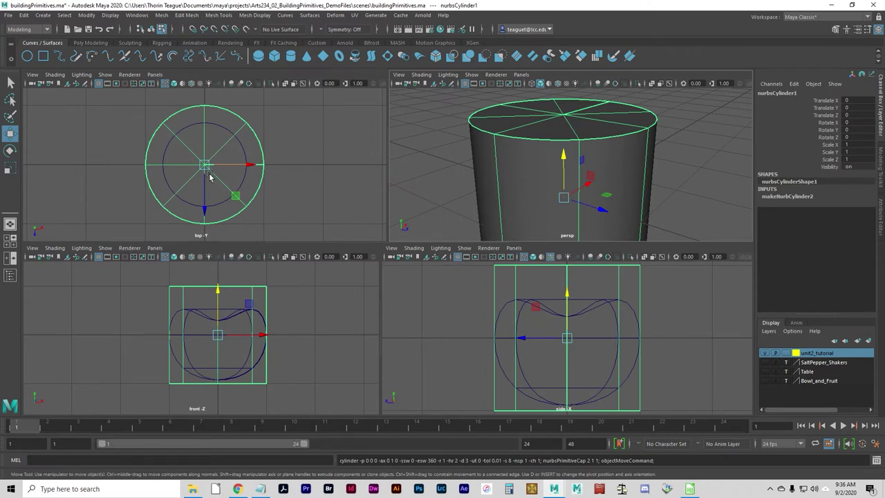
Scale the cylinder down uniformly to about 0.121 and stretch its Y scale to about 0.732
alt+drag(604, 192, 439, 188)
key(r)
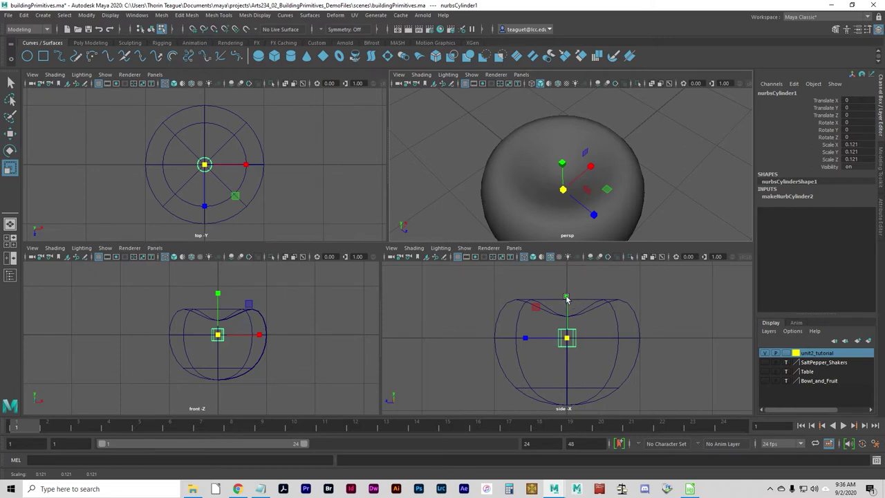
drag(566, 297, 557, 157)
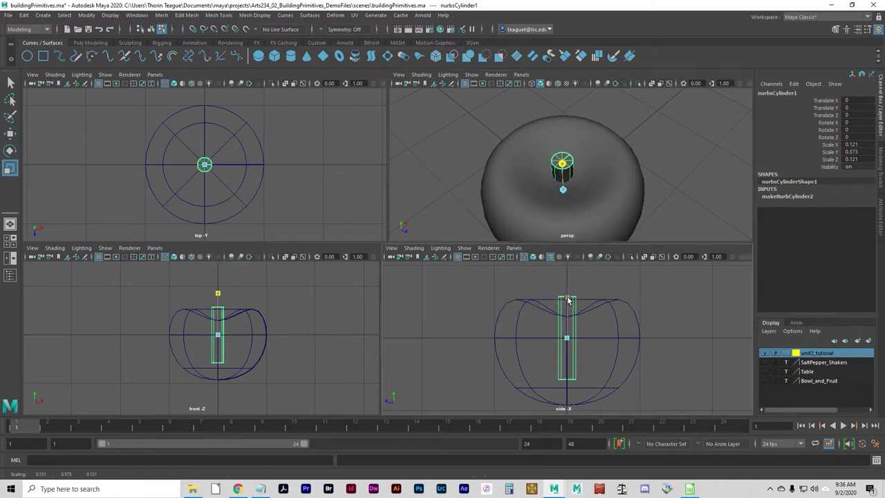
mouse_move(569, 299)
mouse_down()
mouse_move(569, 238)
mouse_move(568, 290)
mouse_up()
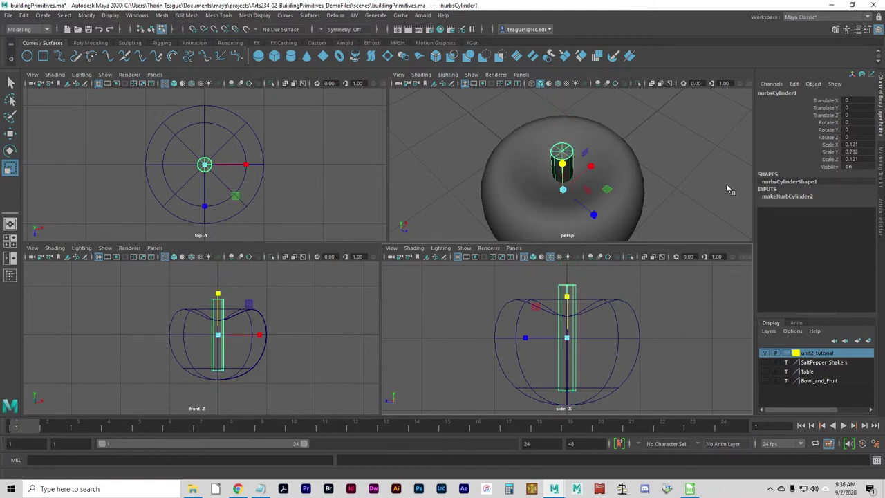
Shrink the cylinder uniformly until X and Z scale are about 0.025, and lengthen its Y scale to about 0.368
alt+drag(480, 204, 551, 185)
alt+drag(532, 150, 501, 200)
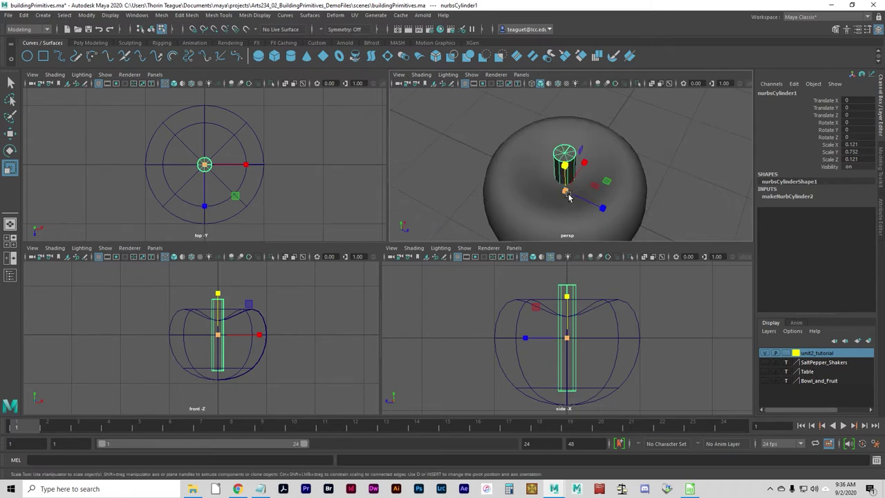
drag(567, 192, 521, 198)
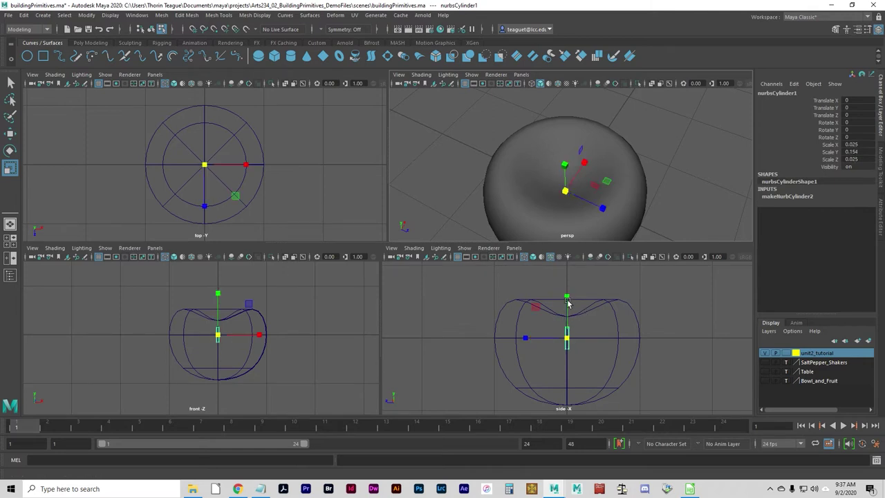
drag(567, 303, 563, 245)
Raise the thin cylinder to about 0.482 in Y so it stands in the sphere's dip, and clear the selection
key(w)
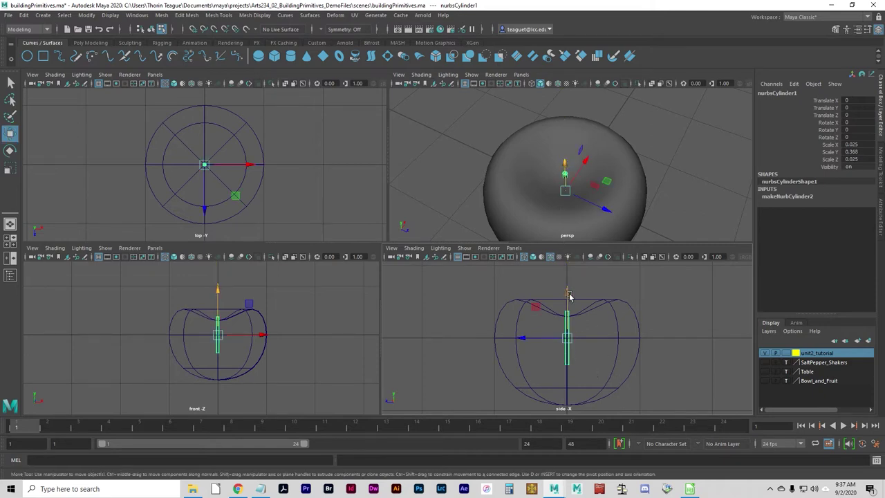
drag(570, 294, 566, 260)
mouse_move(638, 192)
alt+mouse_down()
mouse_move(623, 180)
mouse_move(637, 194)
alt+mouse_up()
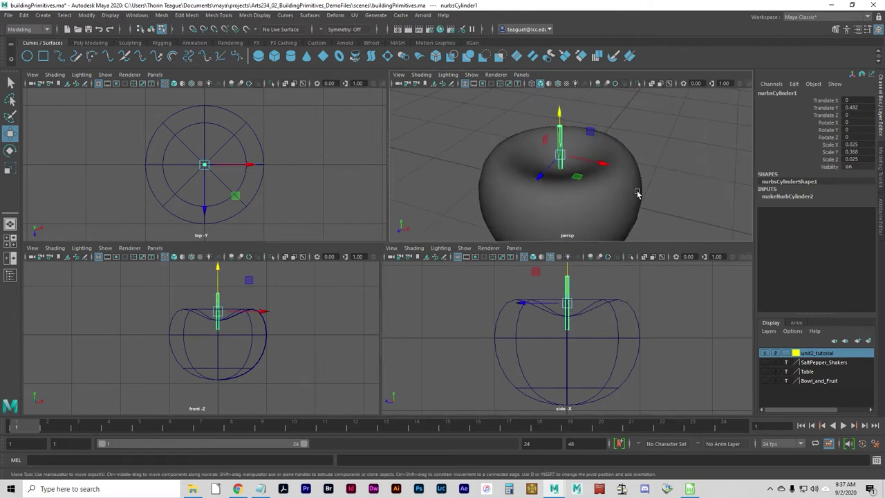
click(856, 108)
click(593, 191)
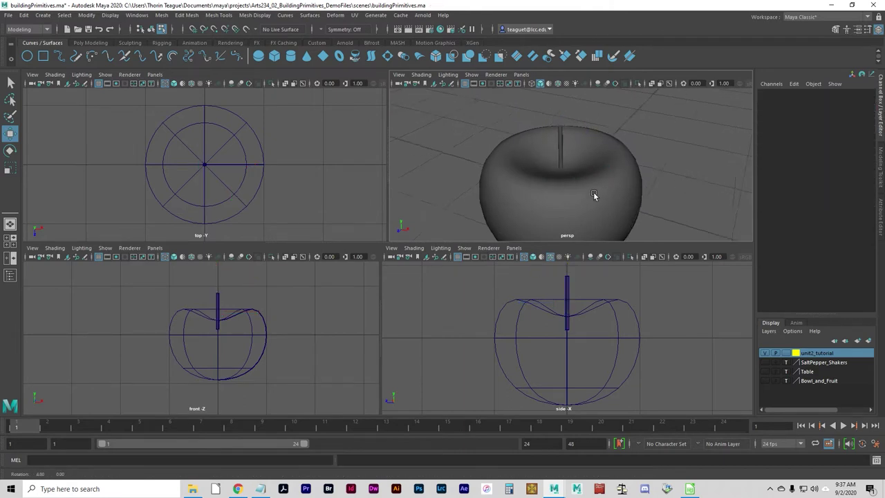
alt+drag(594, 191, 650, 170)
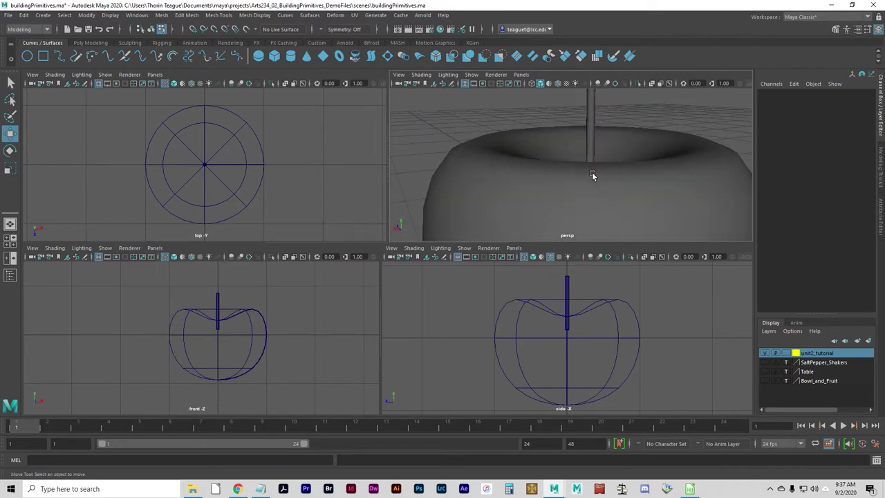
alt+drag(659, 130, 569, 172)
Display the thin cylinder's control vertices, select those at its top end, and rotate them to tilt the tip
click(562, 163)
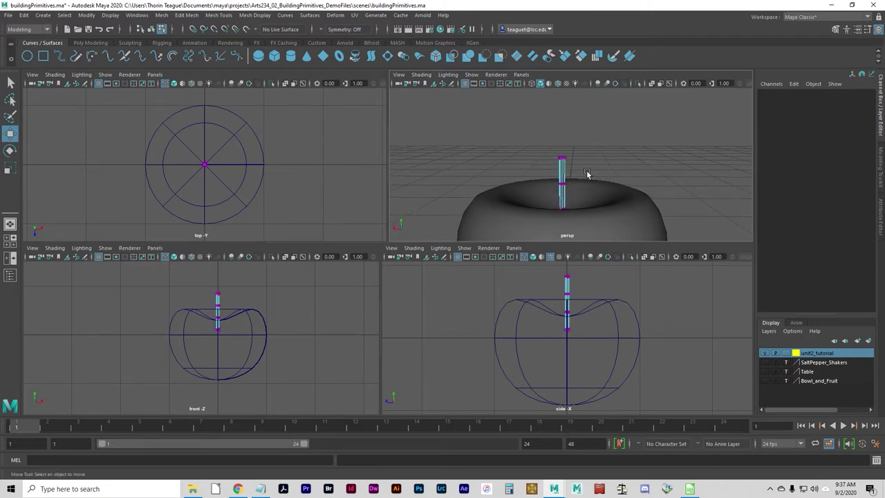
drag(553, 151, 578, 164)
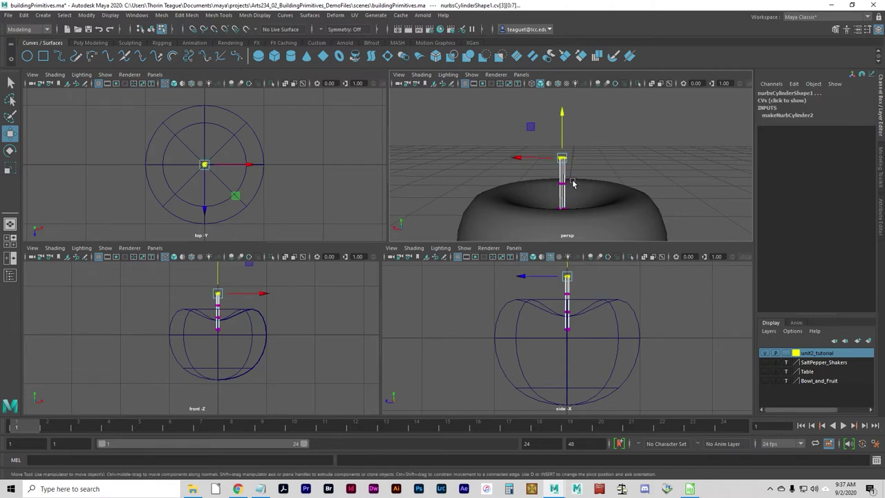
key(e)
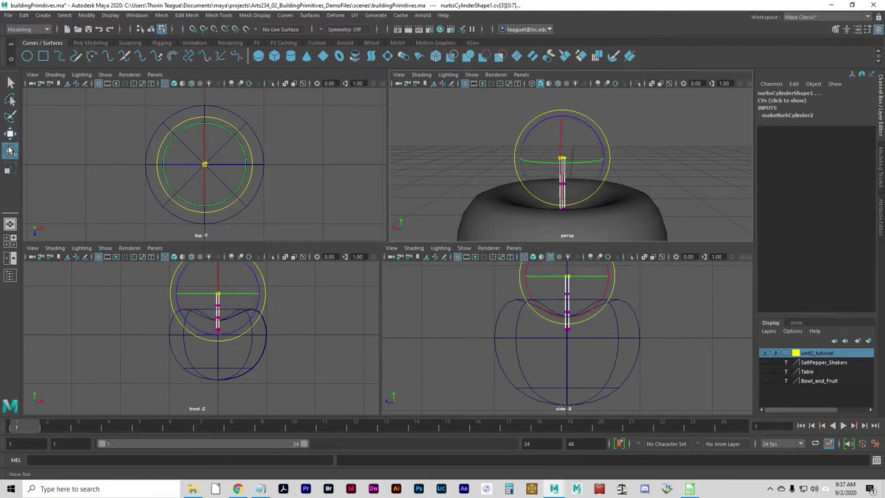
key(w)
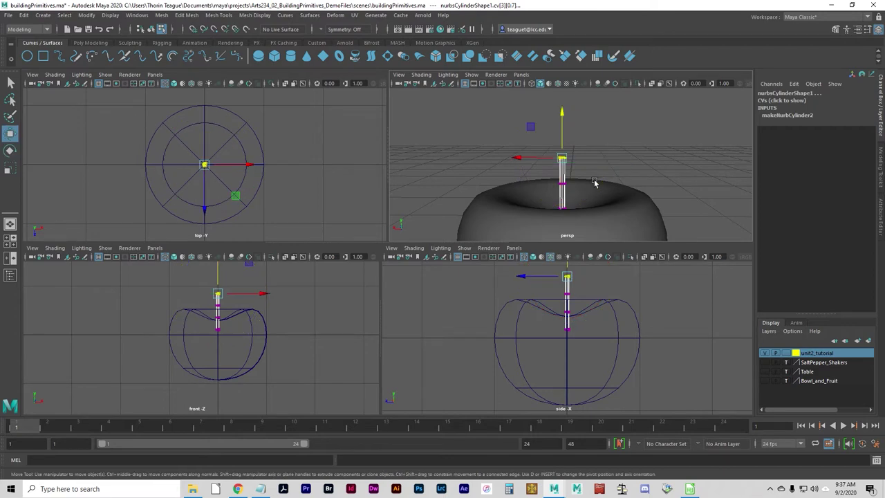
key(e)
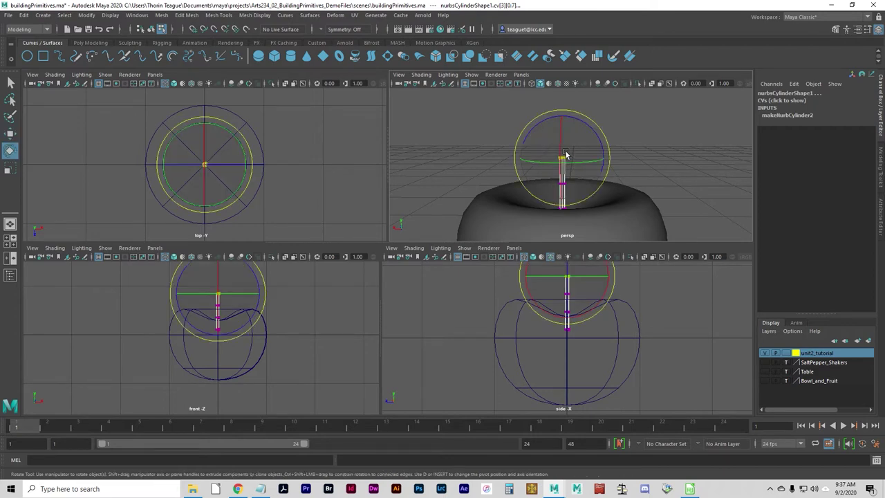
key(r)
key(w)
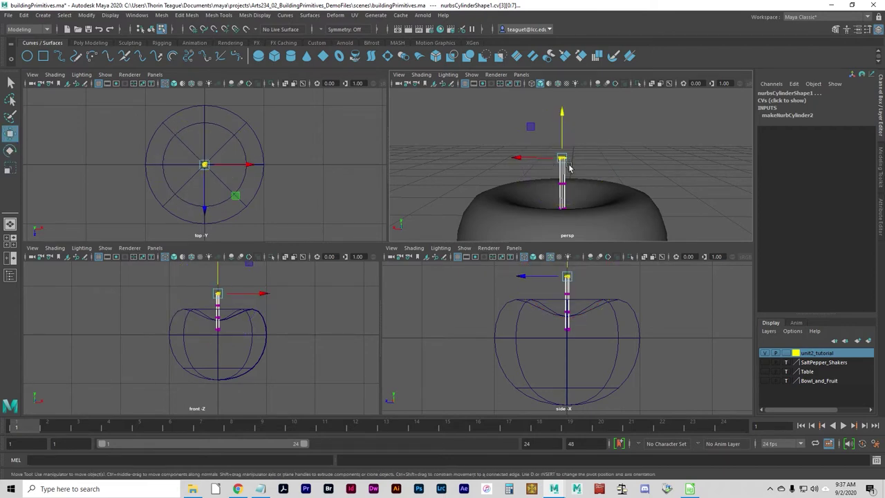
key(r)
key(w)
key(e)
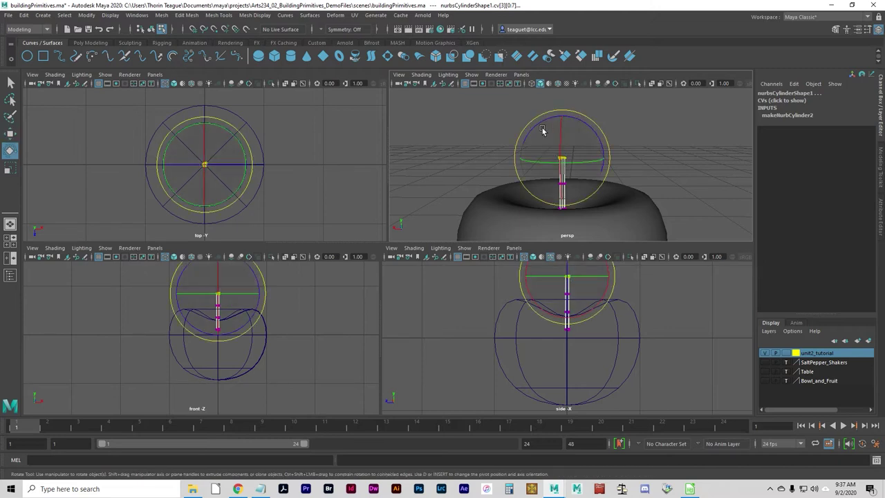
drag(540, 128, 578, 151)
Move the selected top CVs sideways along X to bend the cylinder into a curved stem
key(w)
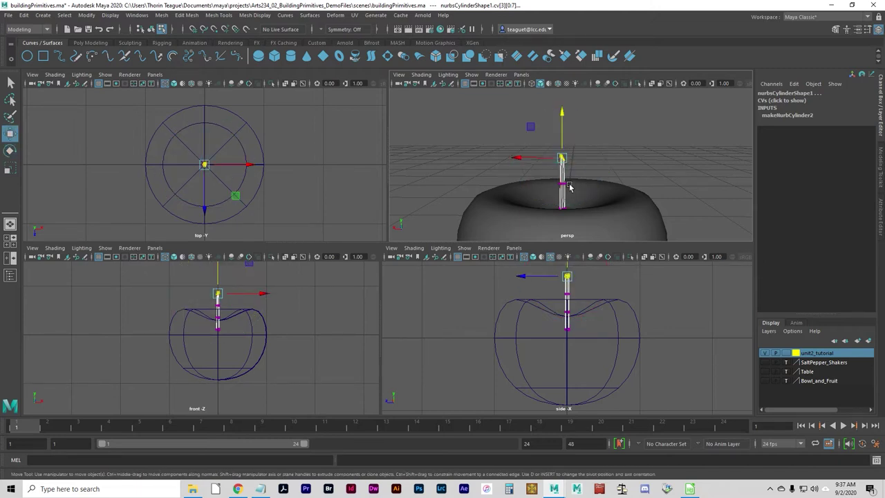
drag(538, 125, 560, 125)
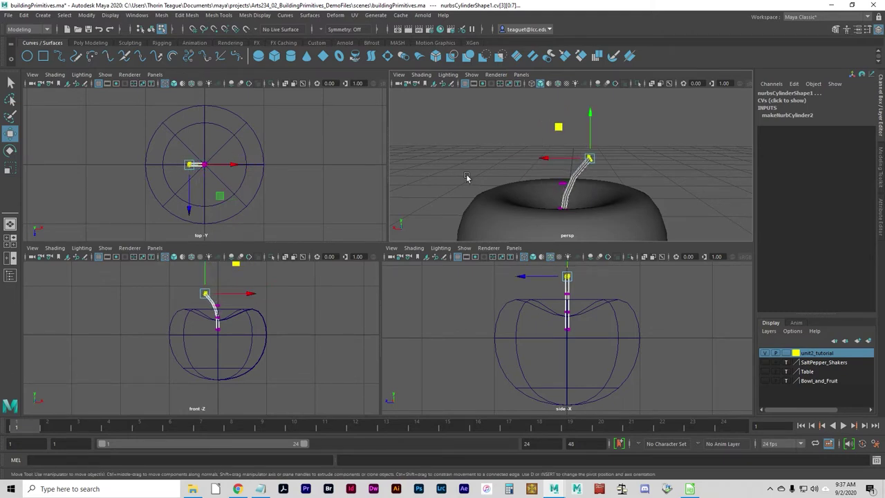
alt+drag(486, 183, 562, 204)
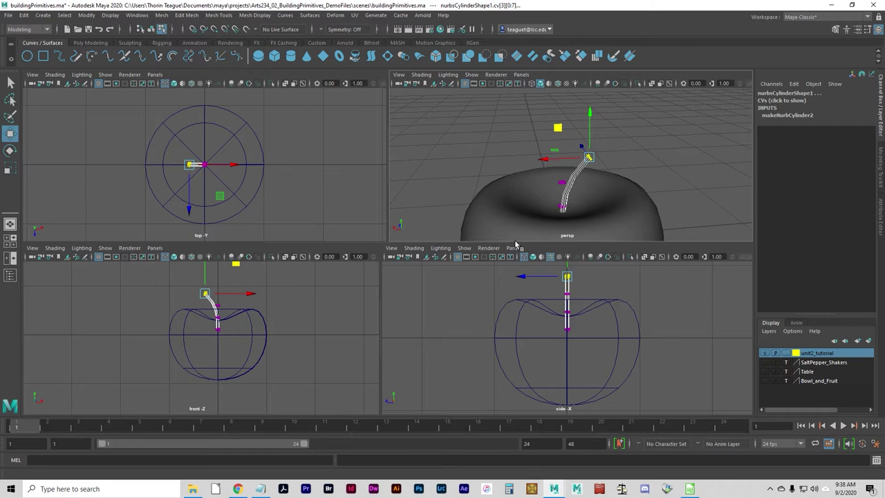
Return to object selection and rename the bent cylinder as stem
click(151, 30)
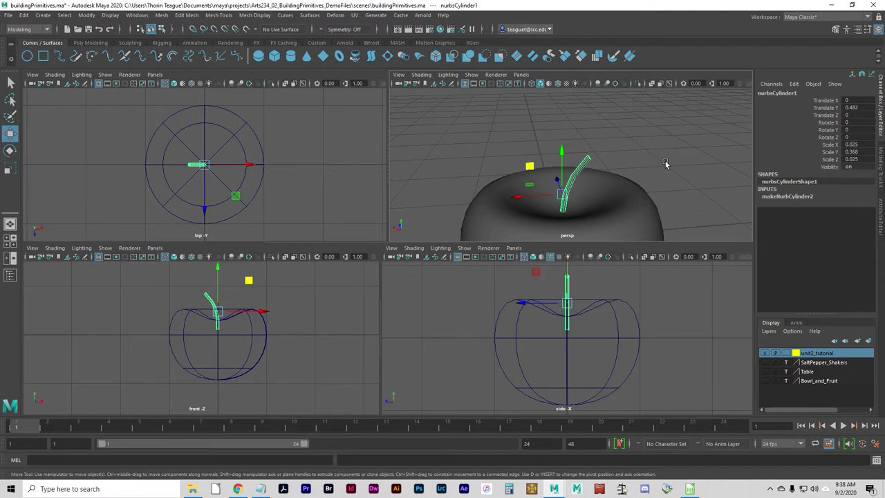
click(561, 166)
double_click(788, 94)
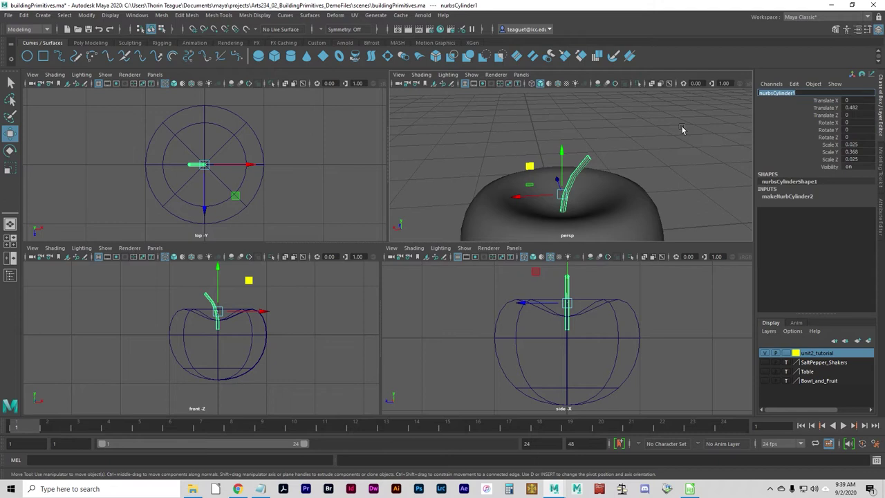
text(stem)
Look over the stem's surface attributes and the available modeling tools, and return to its transform values
click(879, 217)
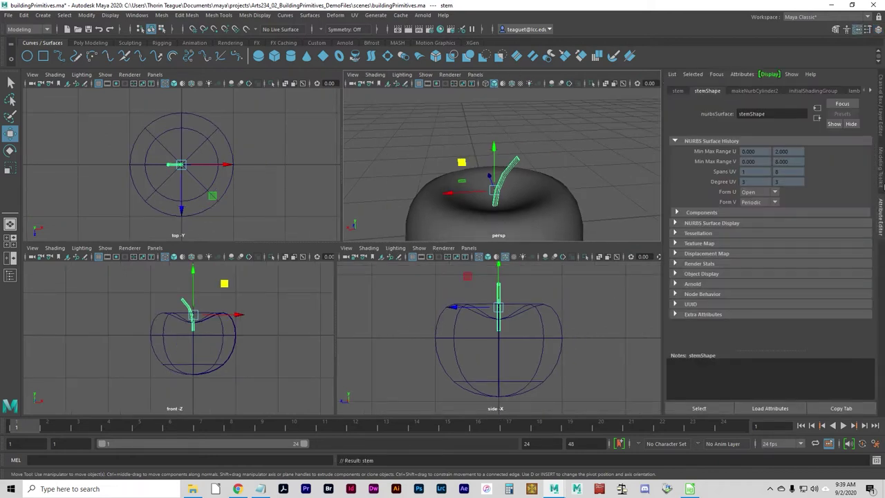
click(881, 176)
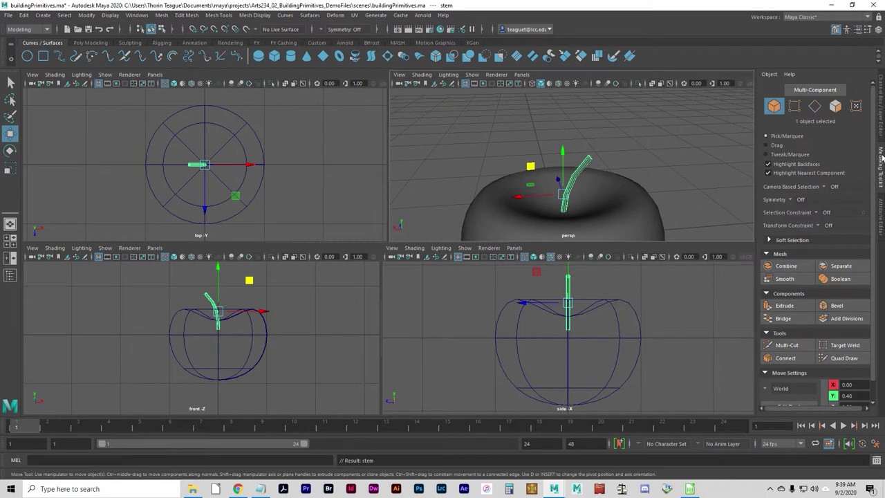
click(882, 102)
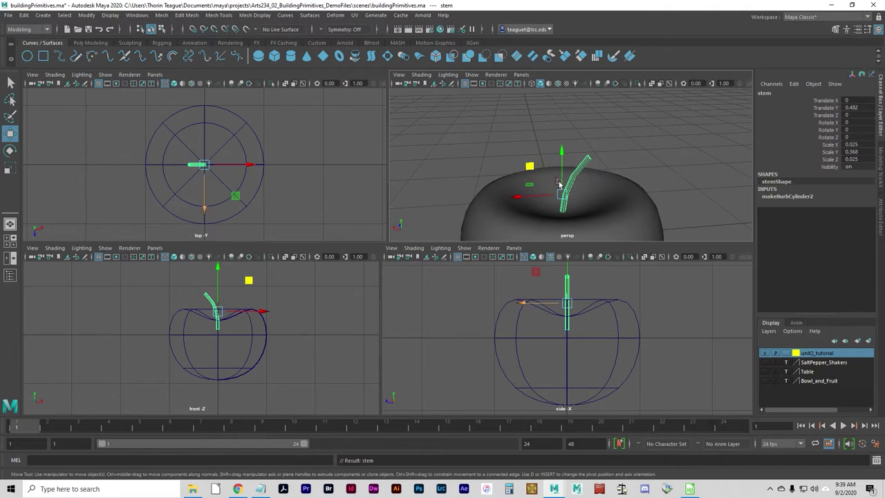
Select the reshaped apple sphere and rename it appleBody
click(654, 204)
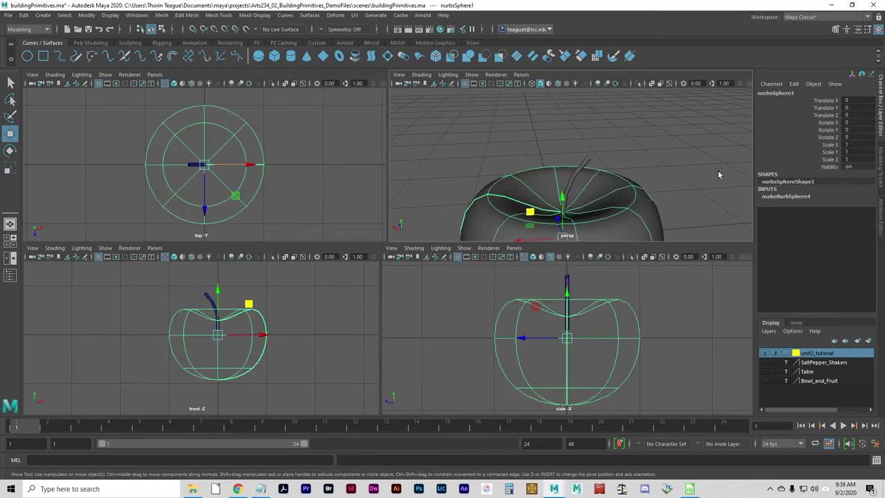
double_click(776, 93)
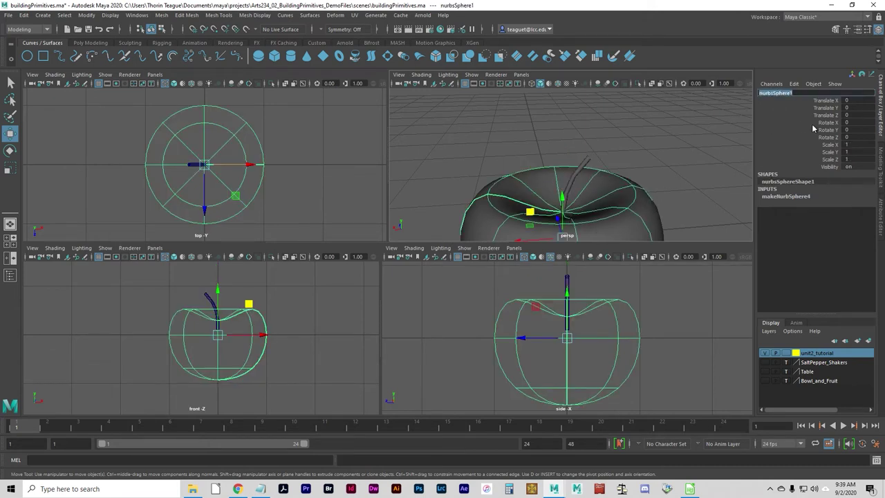
text(appleBody)
key(Return)
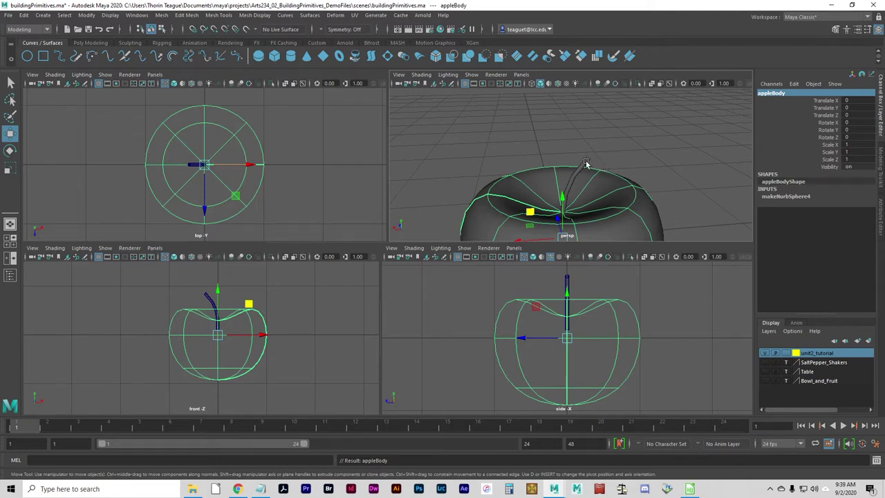
Group the stem together with the apple body and rename the new group appleAll
click(586, 160)
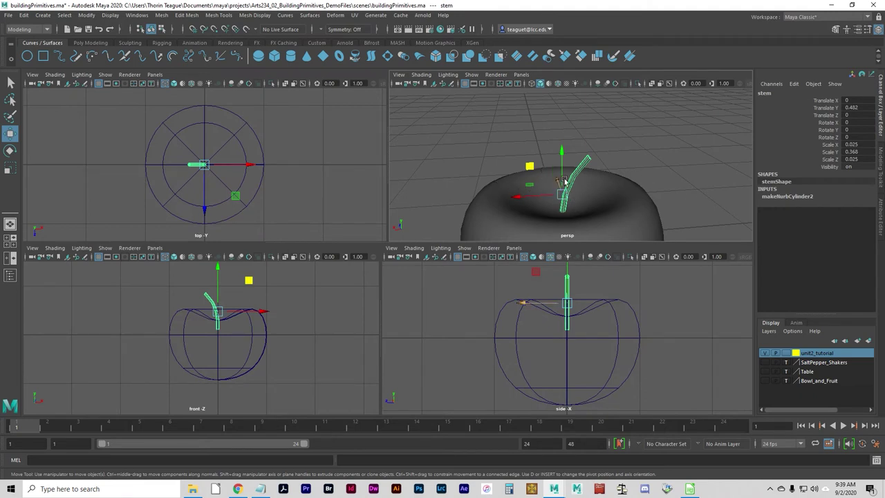
click(610, 204)
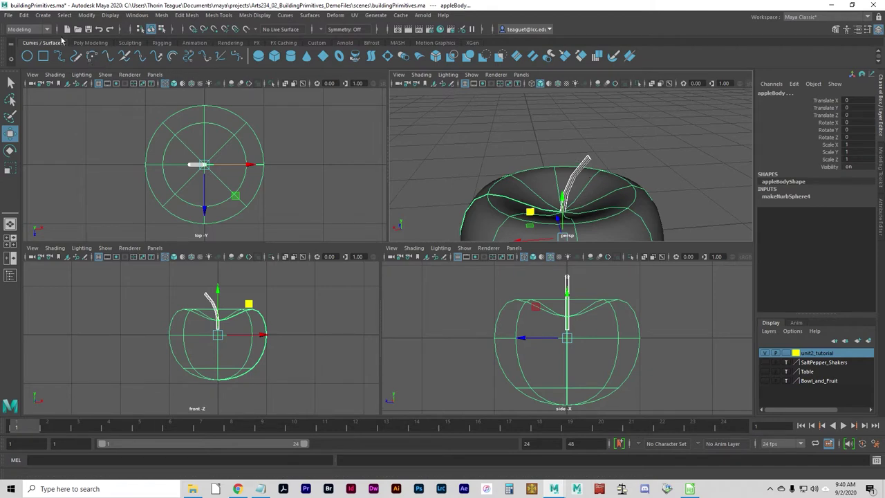
click(24, 15)
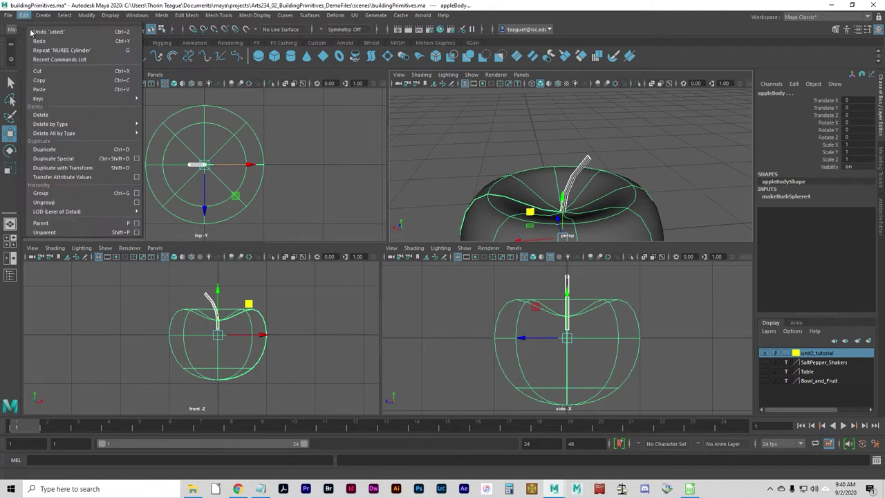
click(86, 192)
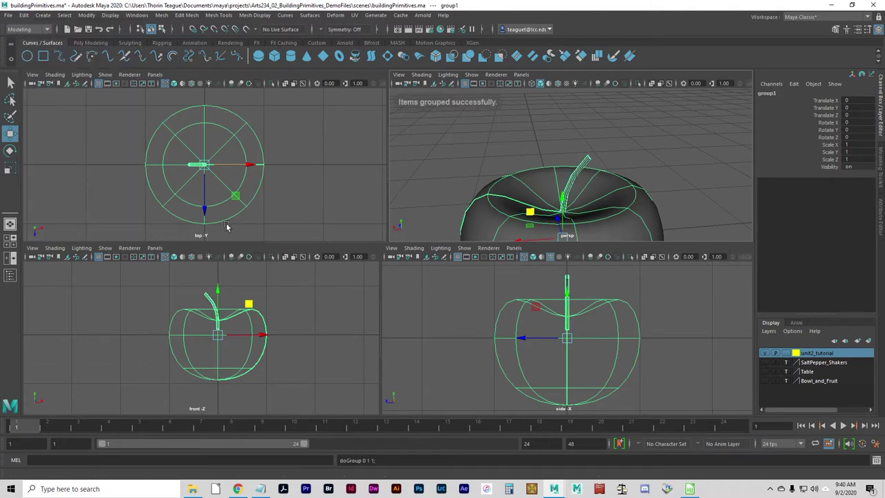
double_click(765, 92)
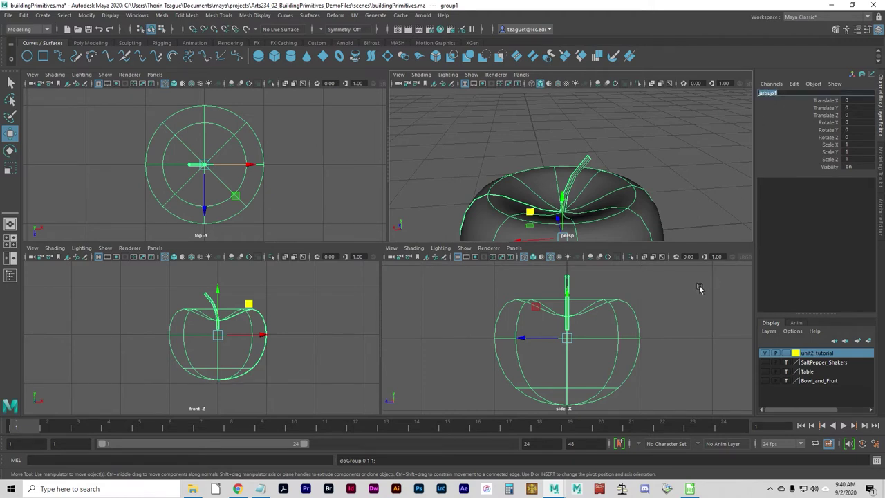
key(BackSpace)
text(appleAll)
key(Return)
Save the scene under the new name thor_primitives as a Maya ASCII file in the project's scenes folder
click(7, 15)
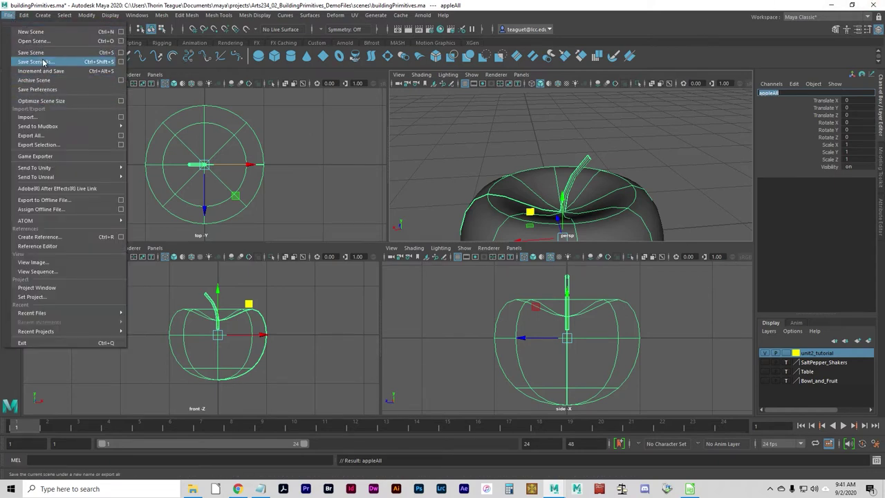
click(43, 62)
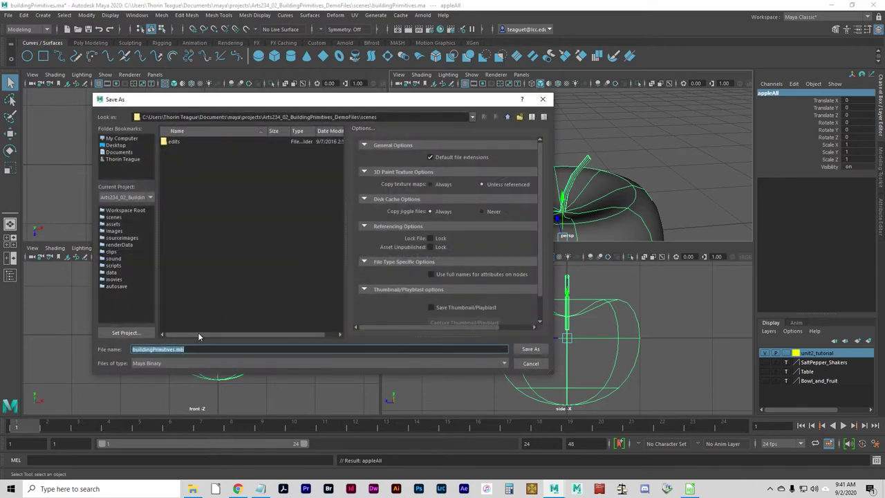
text(thor_primitives)
click(145, 365)
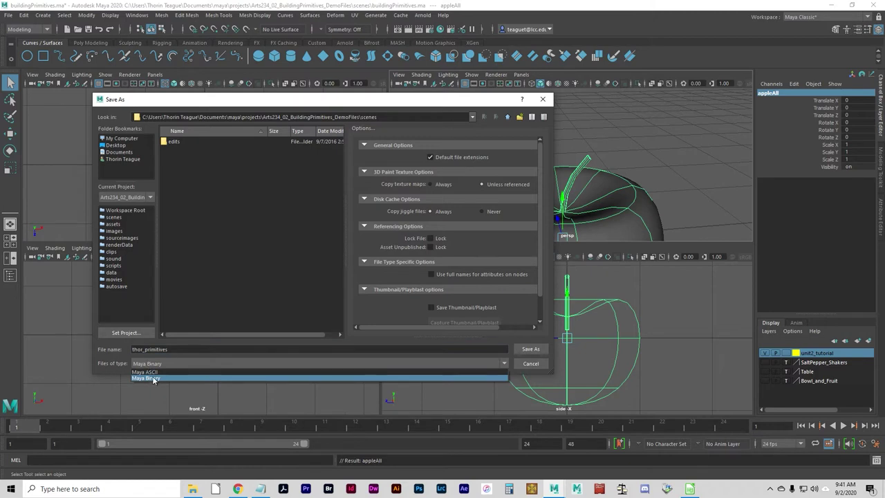
click(171, 373)
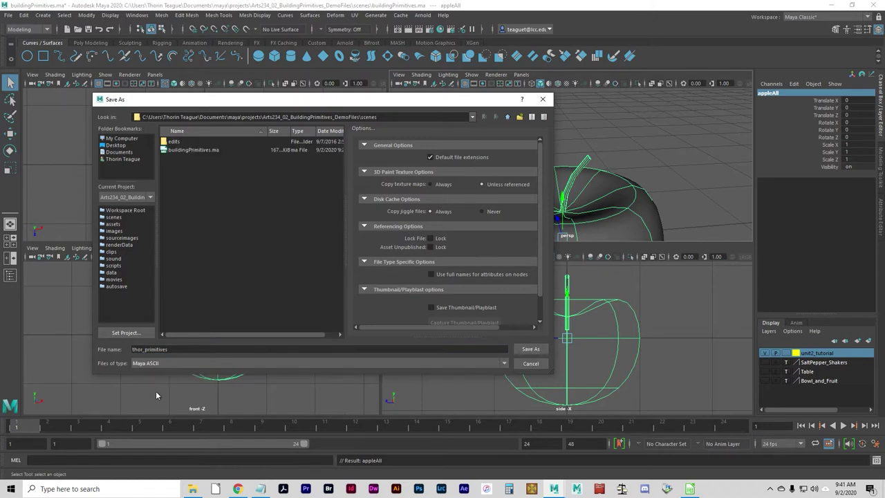
click(194, 349)
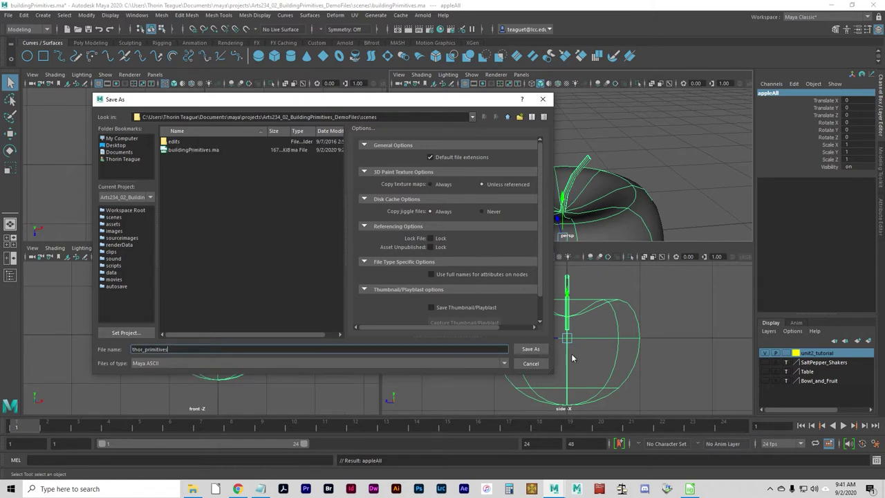
click(531, 349)
Move the whole apple group about 13 units in the negative X direction, away from the origin
key(w)
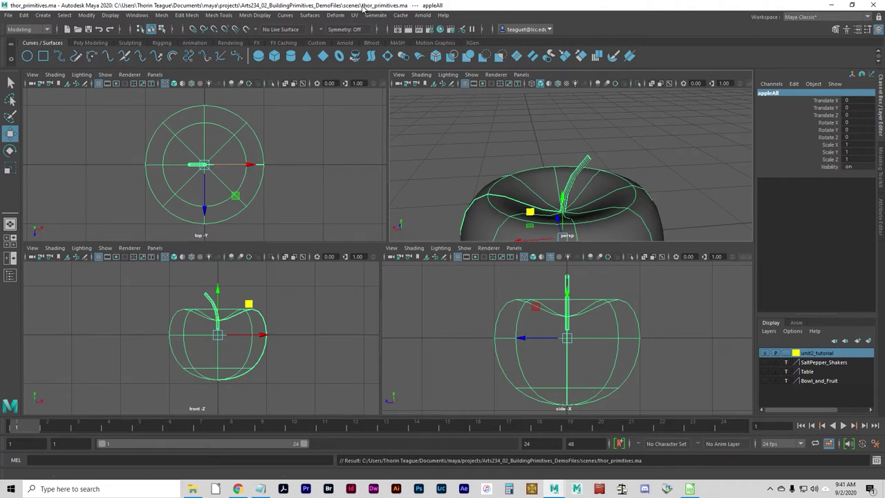
click(382, 12)
click(379, 12)
scroll(341, 159, down, 5)
scroll(341, 159, down, 5)
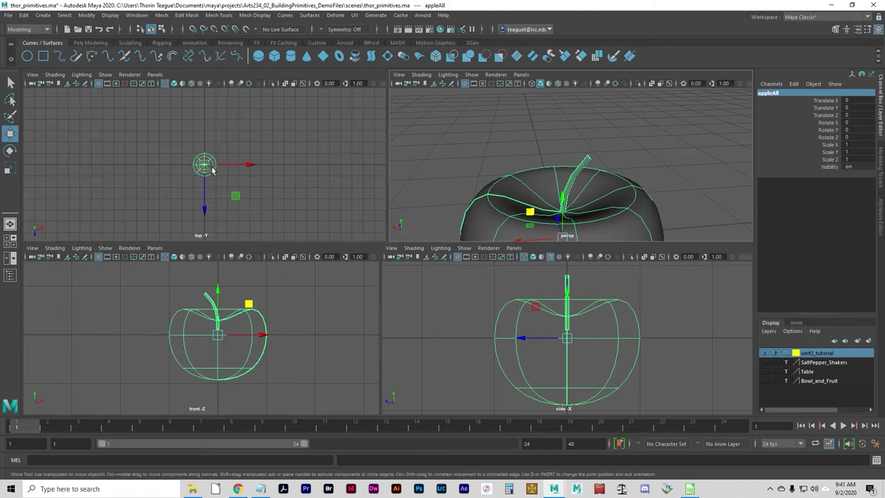
drag(251, 165, 103, 164)
scroll(196, 181, up, 3)
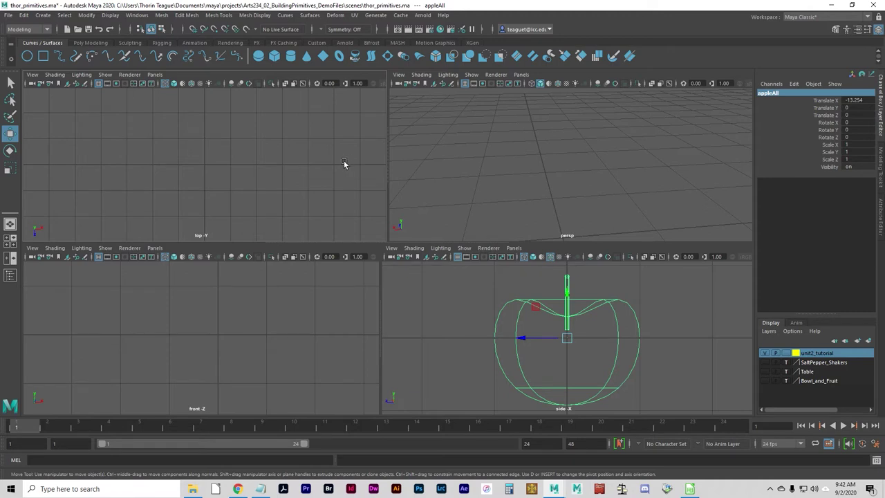
Create a NURBS sphere at the origin with its axis set to Z and the other options reset to their defaults
click(41, 15)
mouse_move(62, 42)
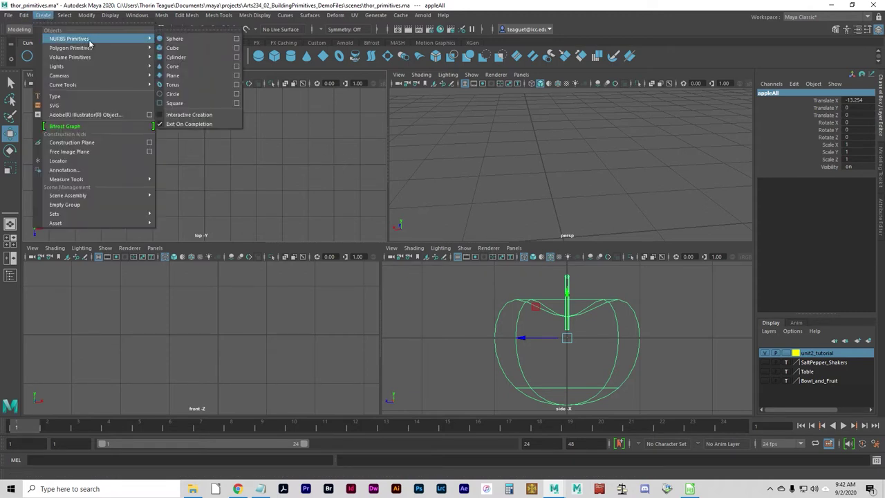
click(236, 42)
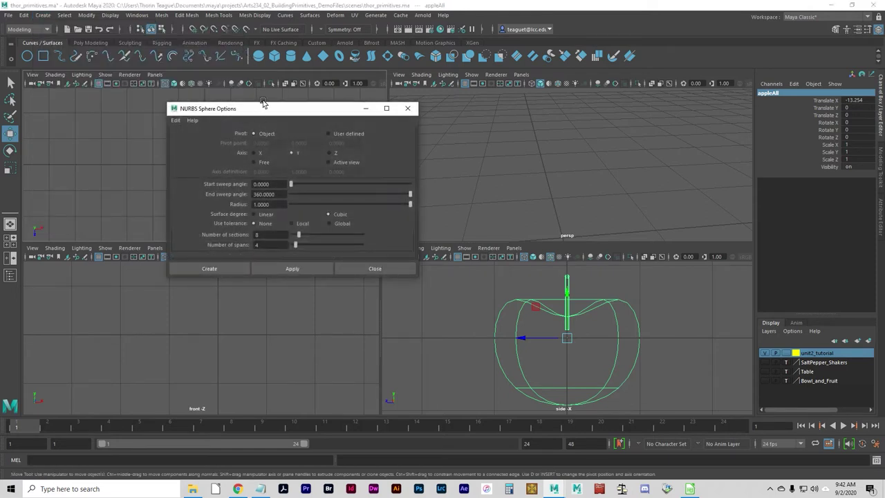
drag(320, 108, 315, 92)
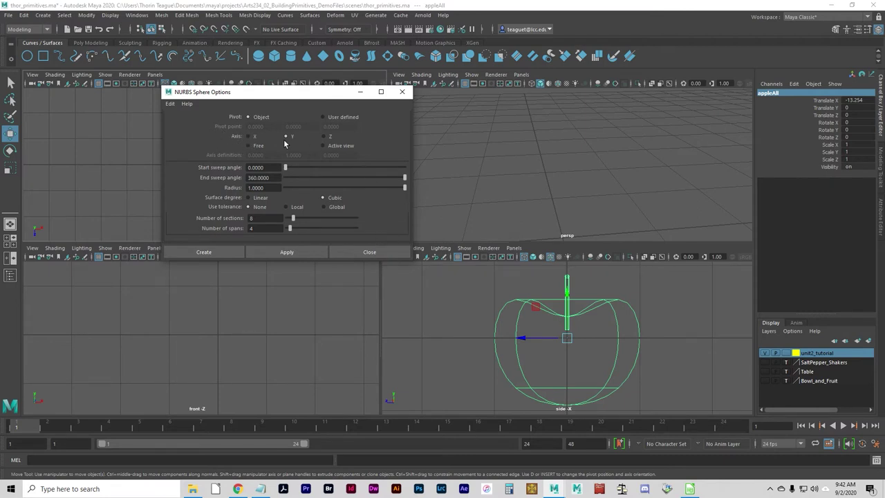
click(322, 136)
click(170, 104)
click(184, 125)
click(170, 104)
click(184, 122)
click(323, 136)
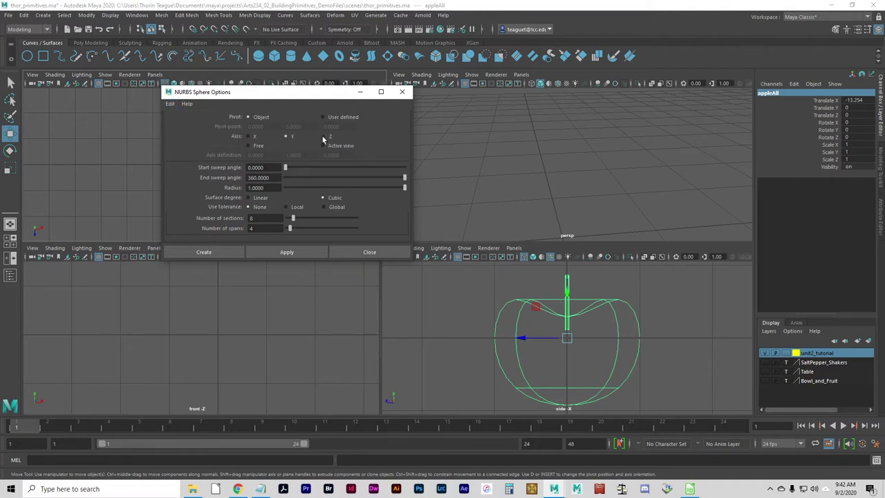
click(204, 251)
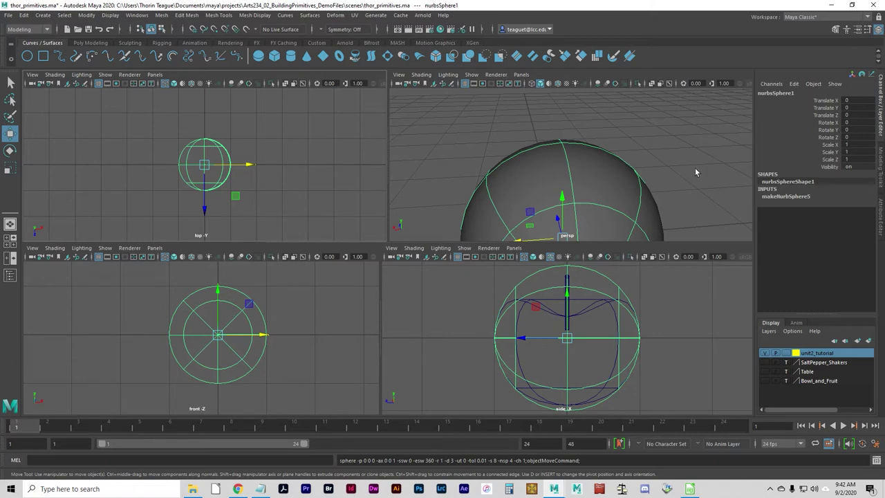
Stretch the new sphere along its Z axis with a Scale Z of 6
key(r)
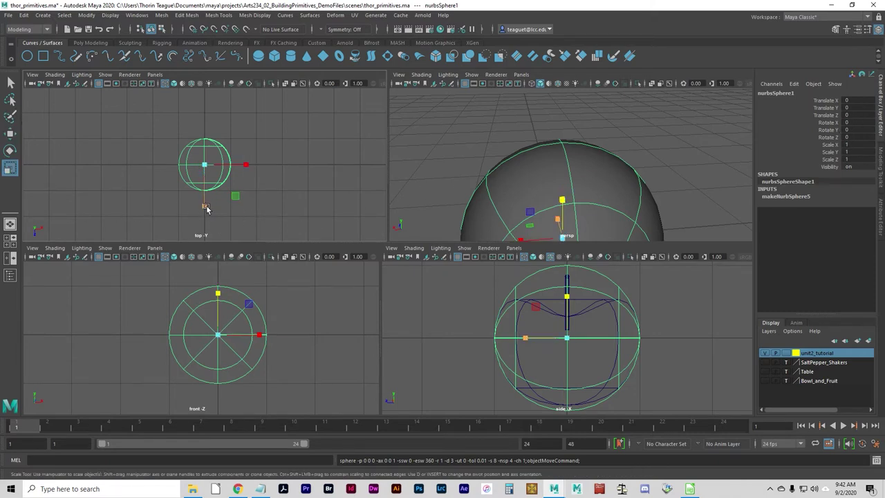
drag(206, 208, 210, 391)
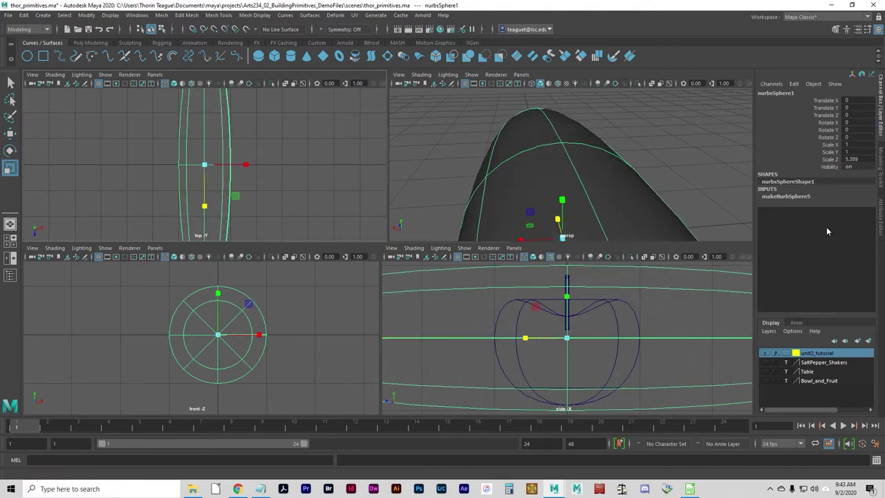
click(854, 160)
click(836, 160)
text(6)
key(Return)
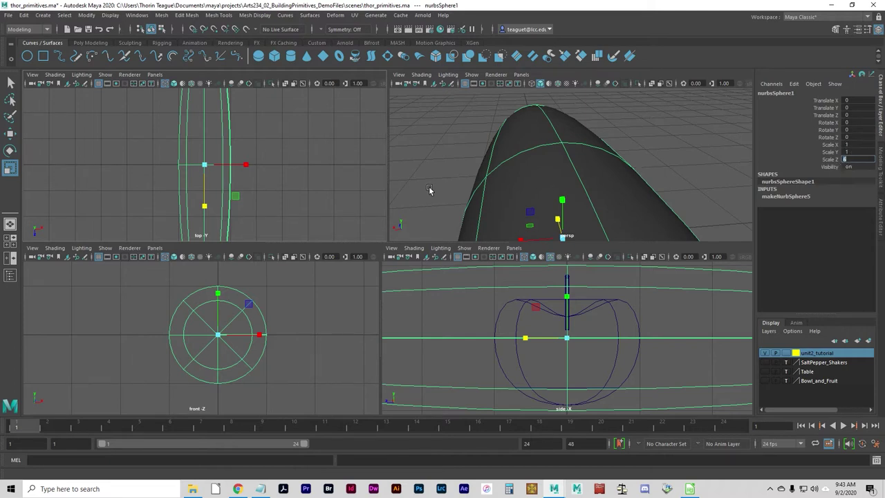
Switch the stretched sphere to component selection so its control vertices are displayed, framing its full length in the perspective and side views
alt+right_drag(431, 192, 496, 202)
alt+drag(497, 201, 541, 199)
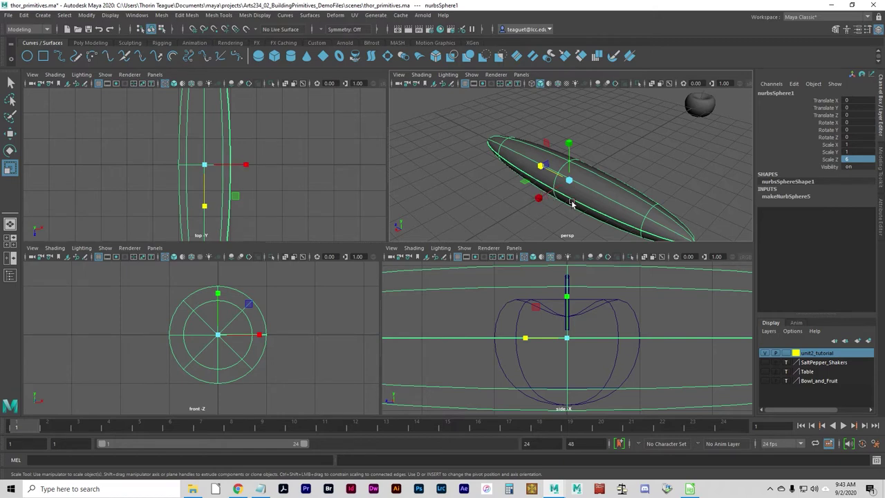
alt+drag(571, 200, 621, 173)
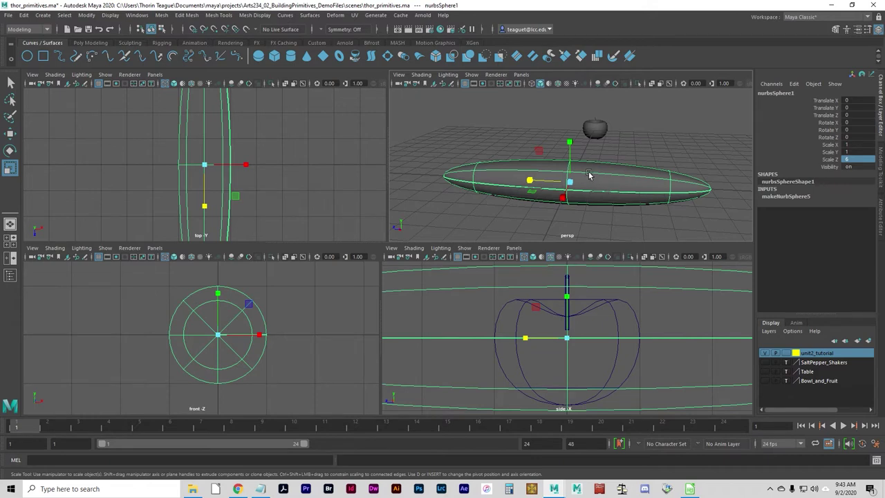
right_click(589, 175)
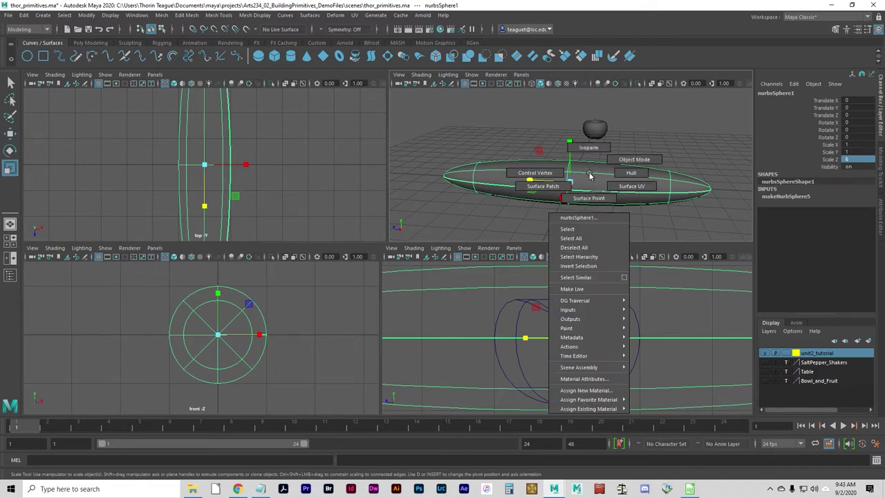
key(F8)
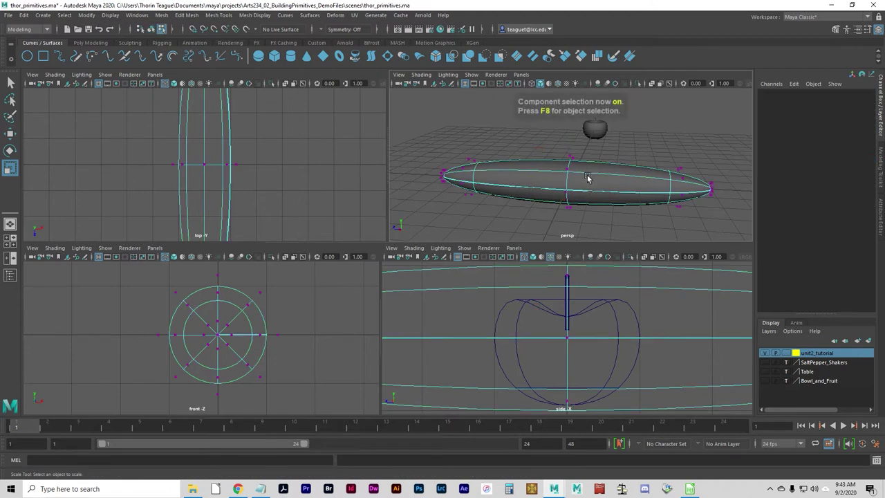
alt+drag(537, 168, 526, 165)
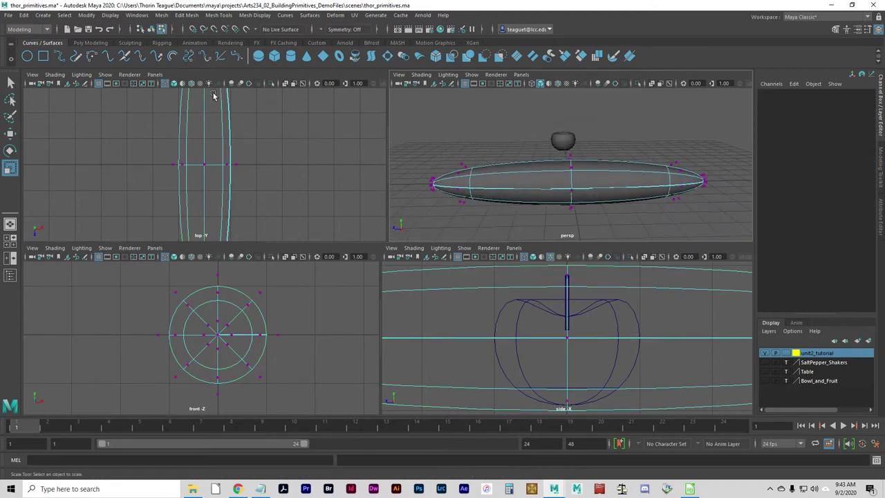
click(162, 29)
scroll(399, 383, down, 8)
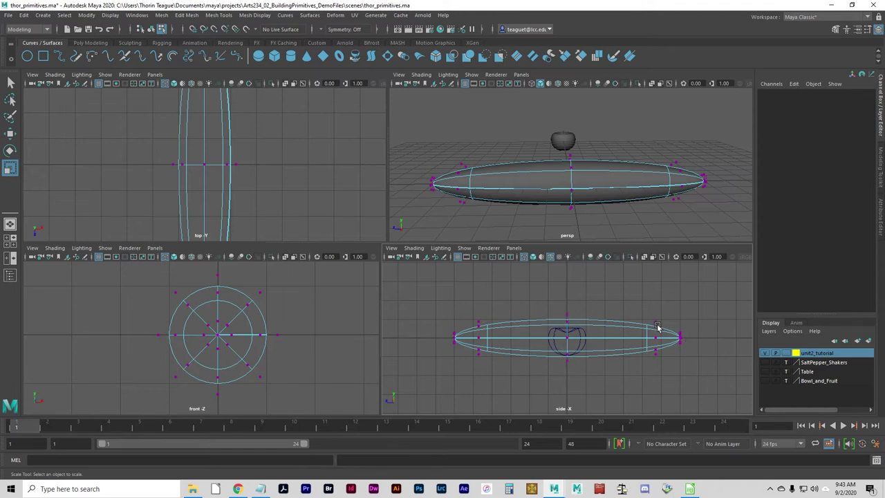
Select the control vertices at both ends of the stretched sphere, adding the second end to the first
drag(702, 295, 637, 391)
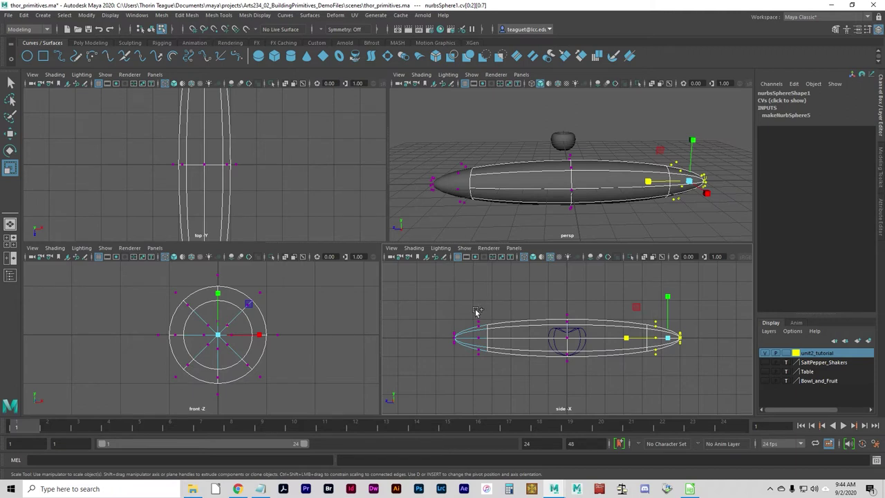
click(505, 310)
shift+drag(509, 293, 424, 392)
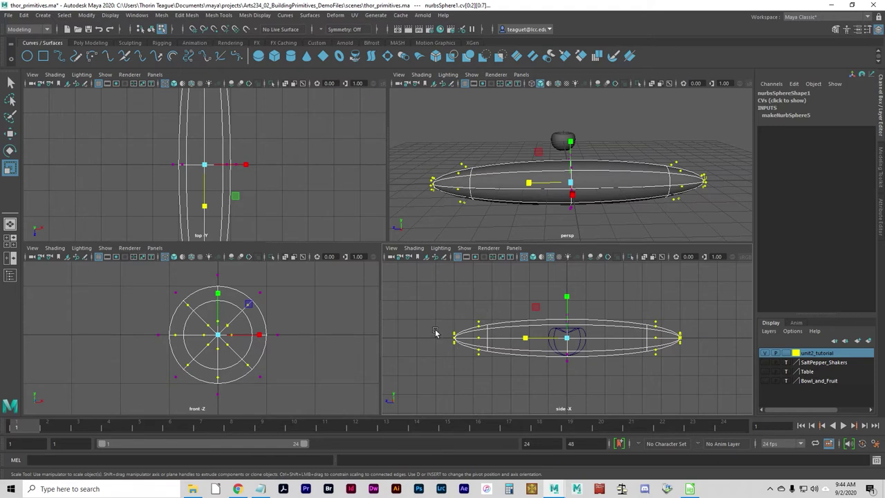
Remove the control vertices at each end of the stretched sphere from the selection
ctrl+drag(488, 297, 432, 412)
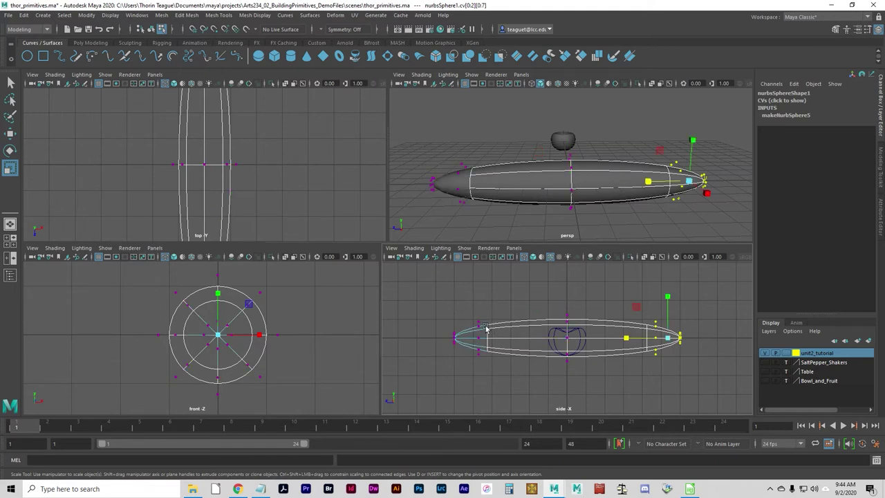
key(ctrl+z)
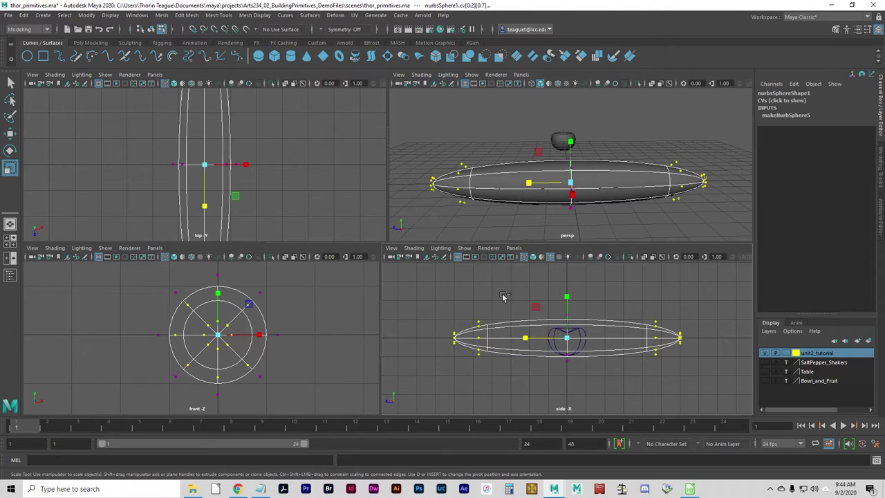
ctrl+drag(503, 296, 426, 367)
ctrl+drag(632, 296, 743, 403)
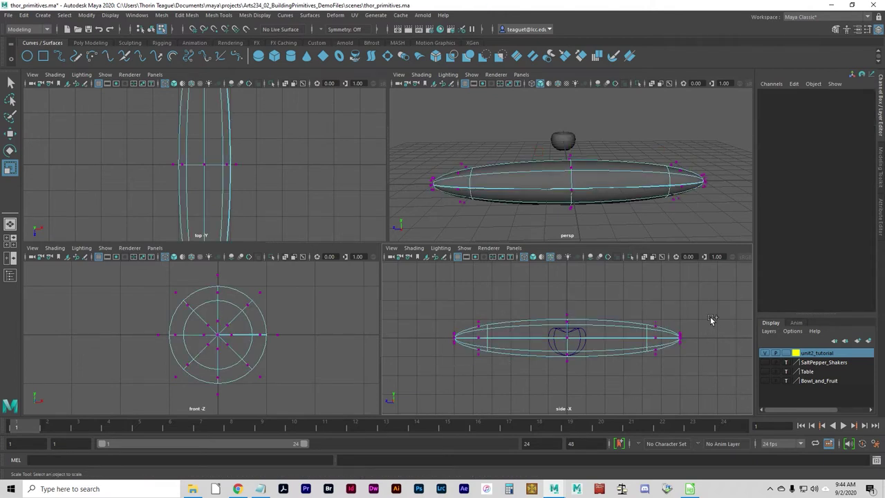
Raise the control vertices at both ends of the stretched sphere along Y to bend it into a banana curve, returning to object selection
drag(713, 282, 682, 347)
shift+drag(496, 285, 436, 391)
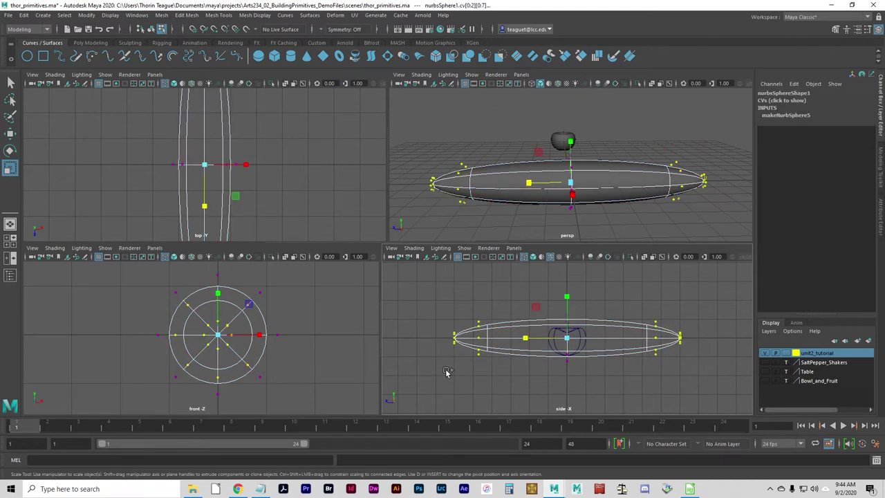
click(674, 306)
drag(723, 293, 619, 384)
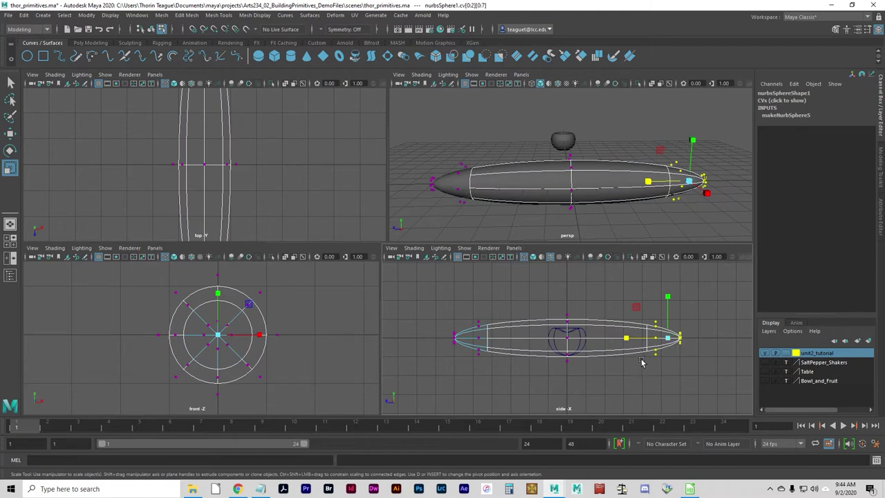
shift+drag(518, 278, 406, 413)
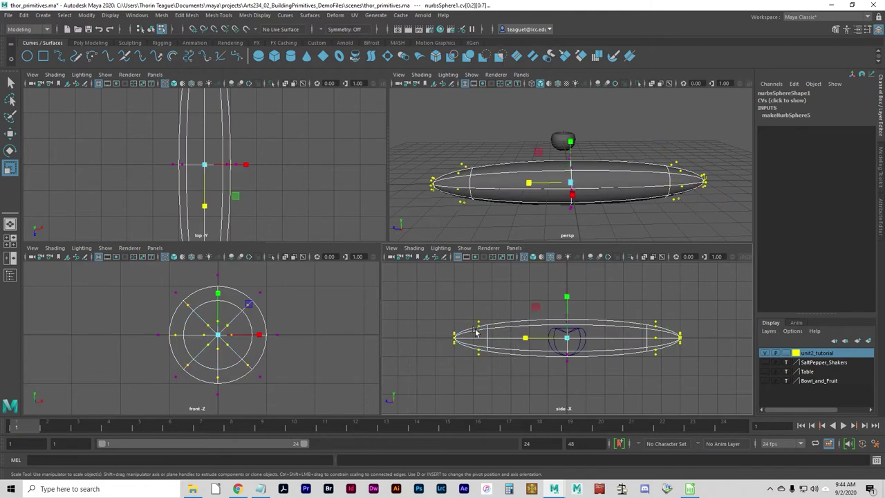
key(w)
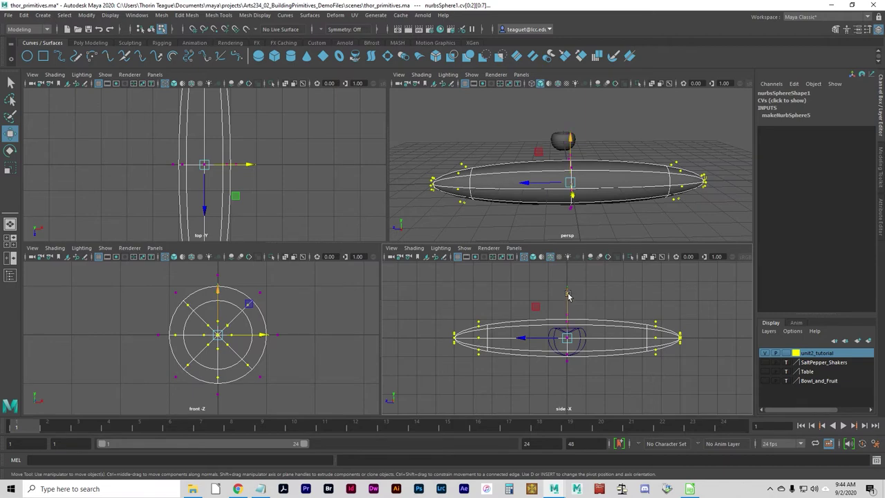
drag(574, 294, 576, 249)
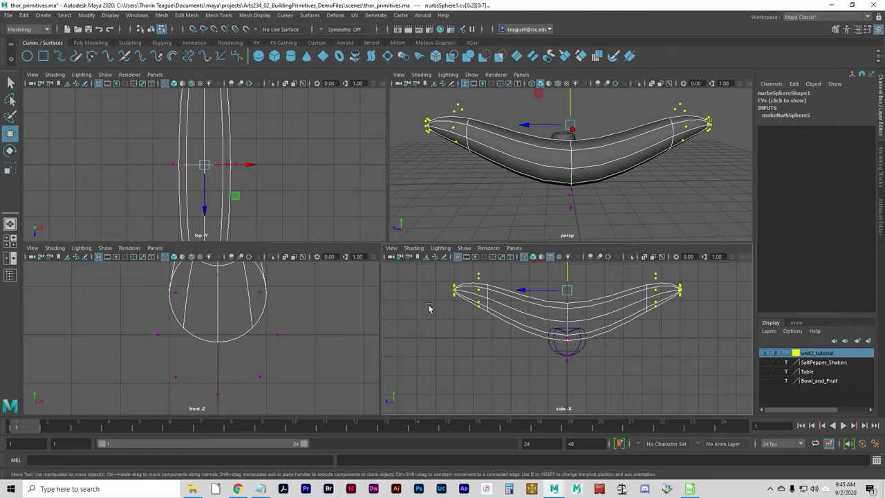
key(F8)
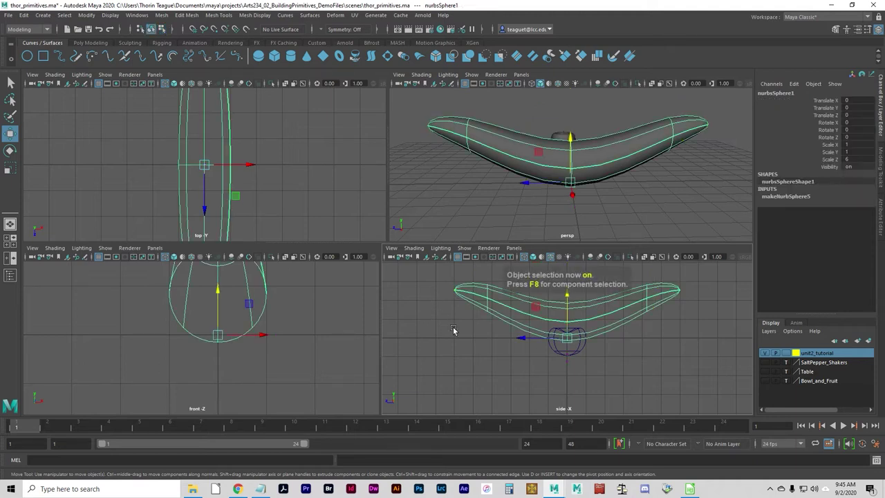
Insert an extra isoparm around one end of the curved shape, at about U 3.064, just toward the tip from the existing ring
key(space)
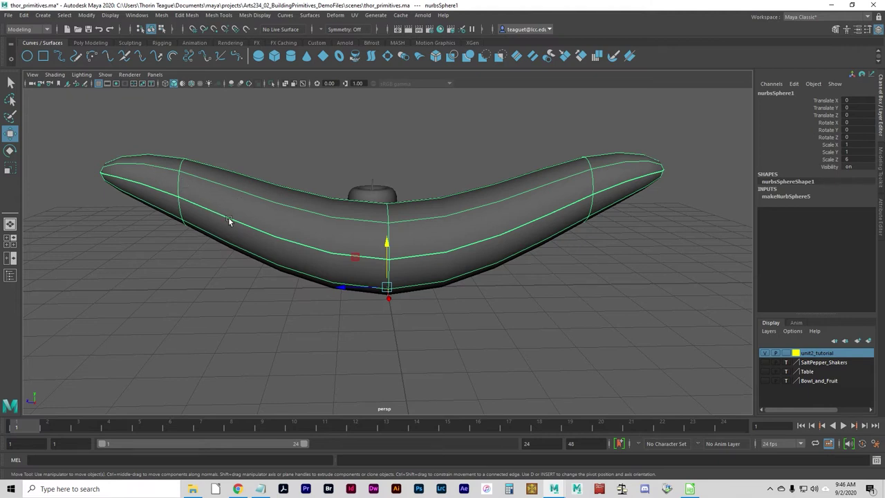
right_click(172, 181)
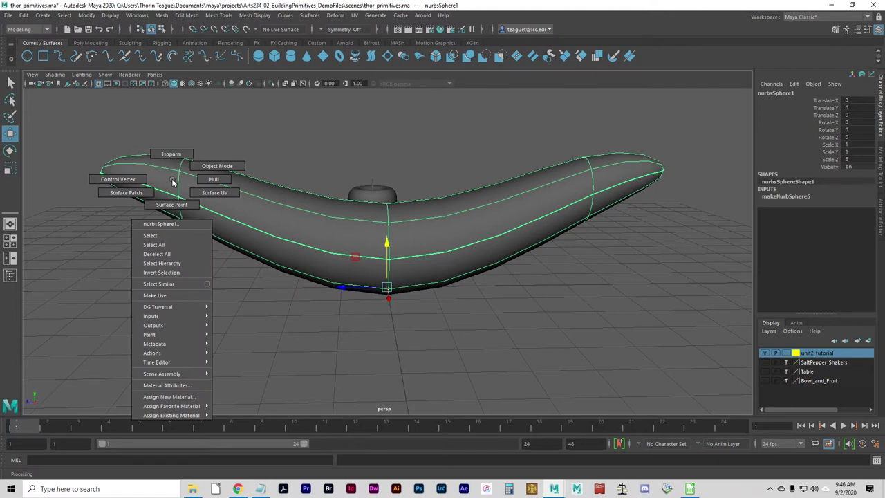
click(167, 154)
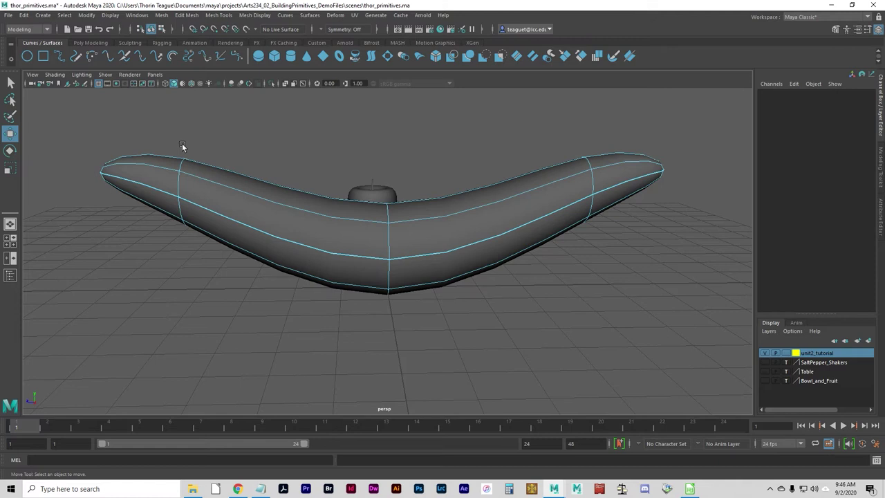
click(178, 192)
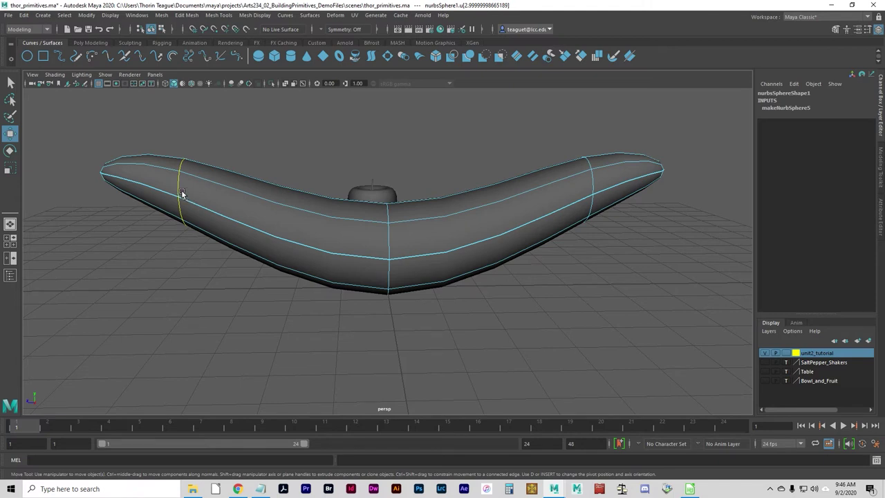
drag(178, 191, 158, 188)
click(26, 29)
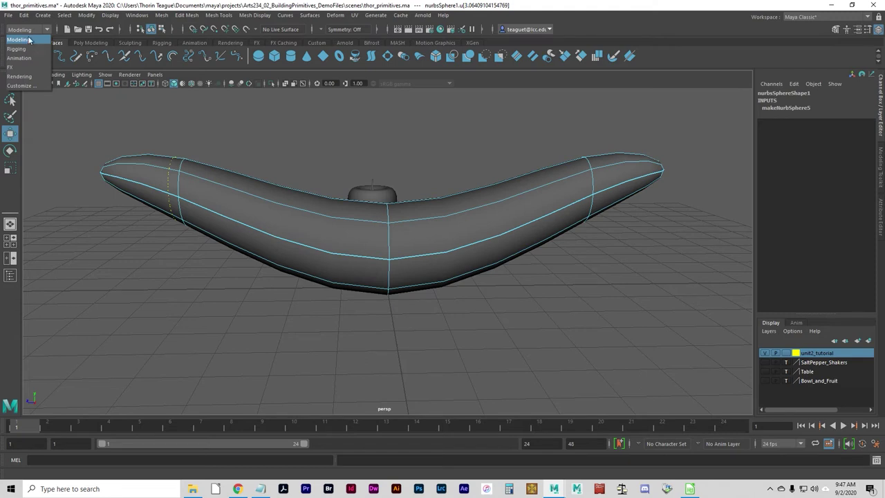
click(31, 40)
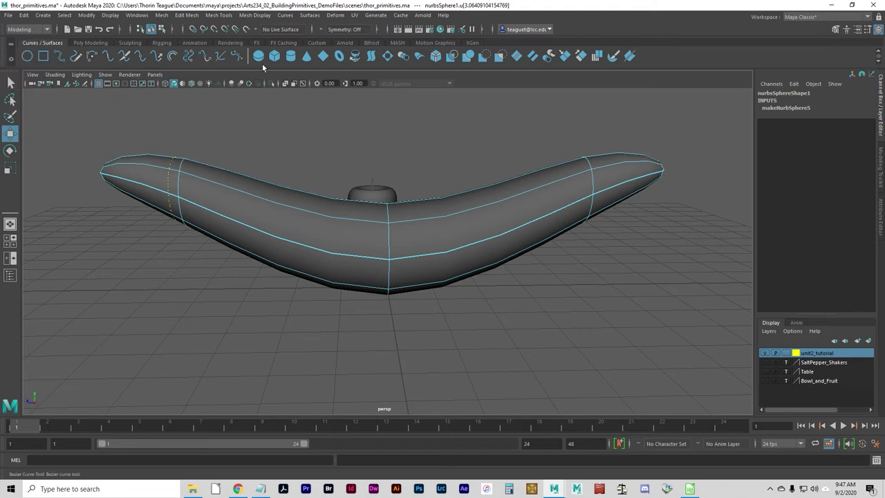
click(311, 16)
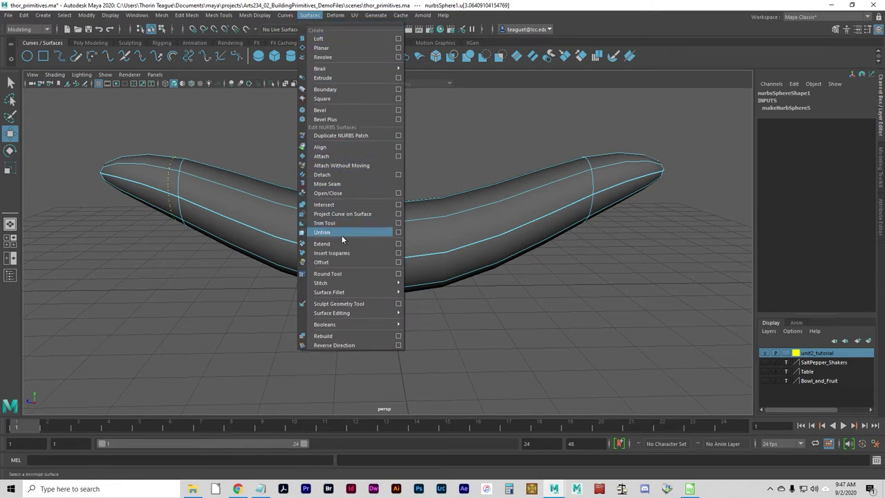
click(335, 254)
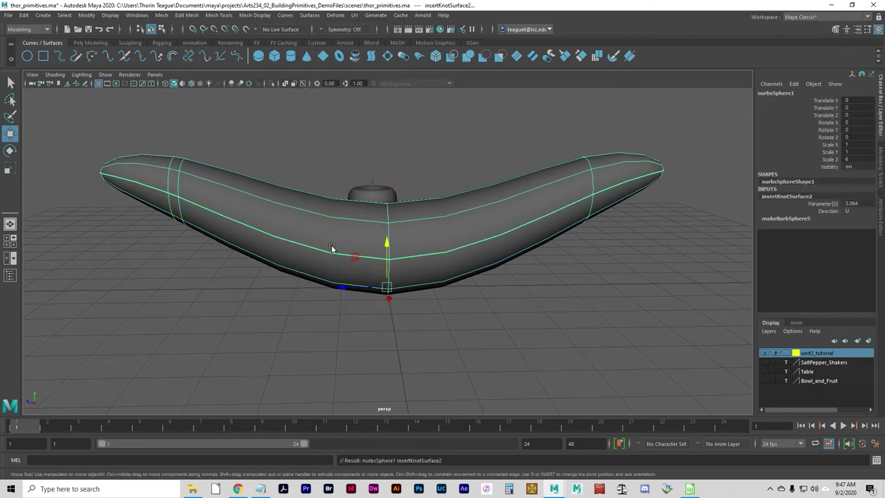
Scale down the ring of control vertices between the inserted isoparm and the tip to narrow that end into a stem
click(172, 170)
click(162, 29)
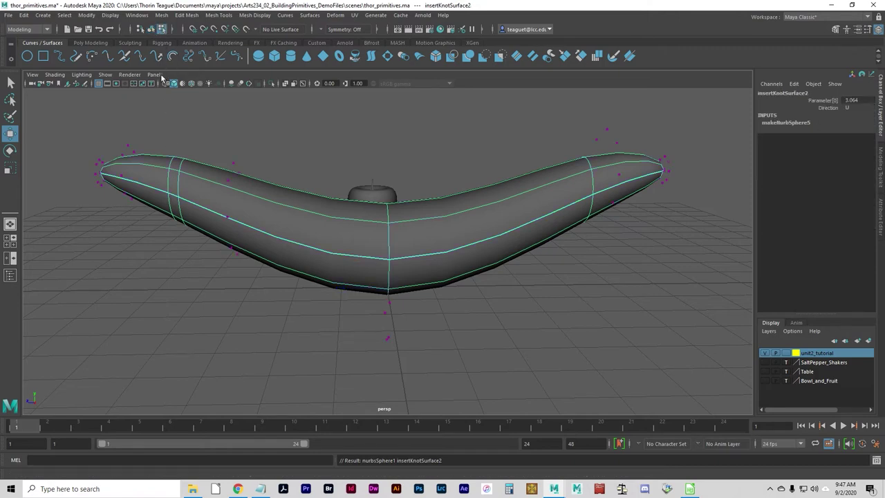
alt+drag(151, 202, 173, 194)
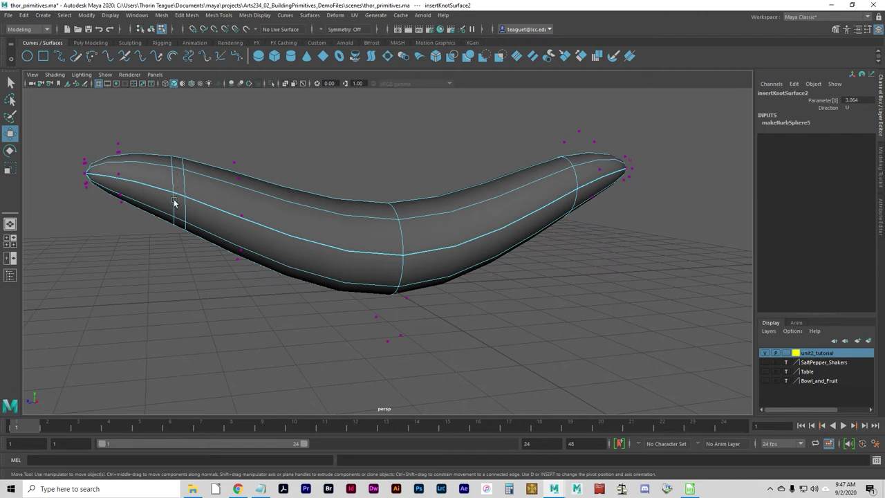
alt+drag(211, 214, 193, 239)
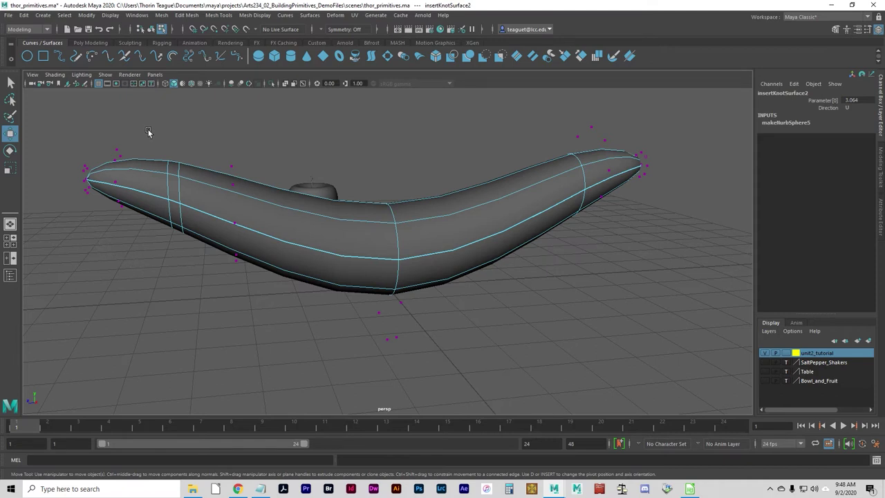
drag(148, 129, 129, 239)
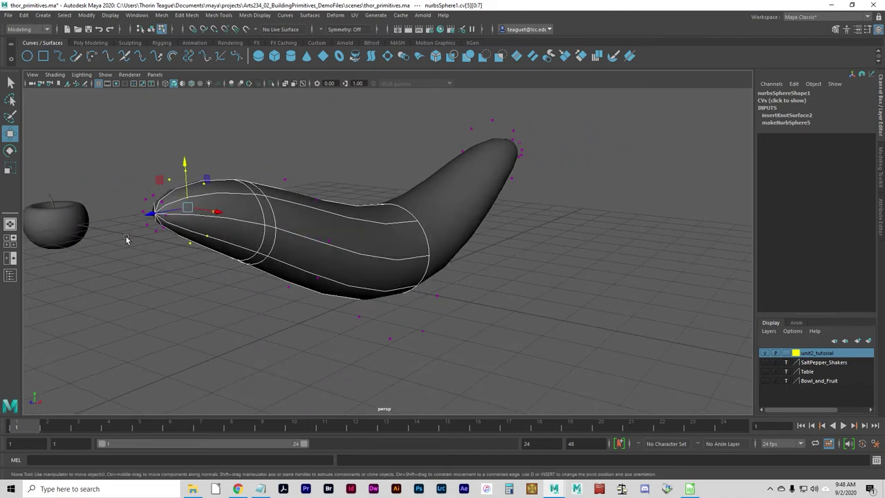
key(r)
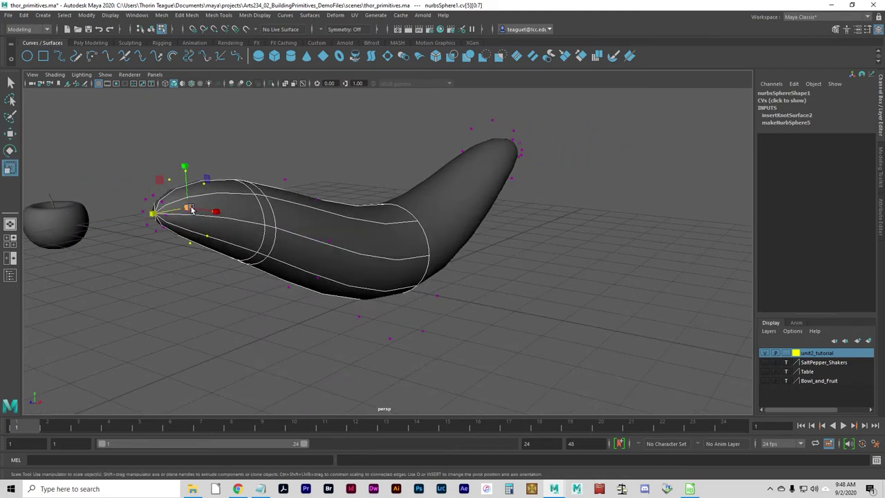
alt+drag(225, 254, 201, 250)
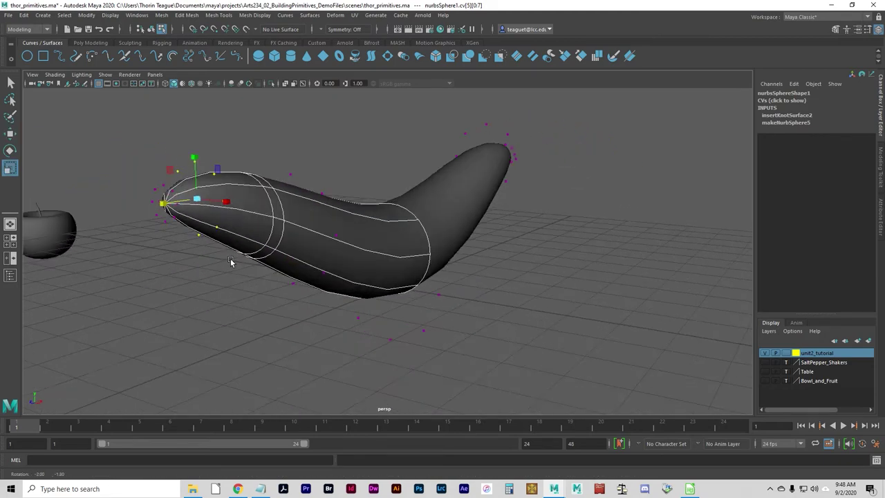
drag(197, 199, 159, 206)
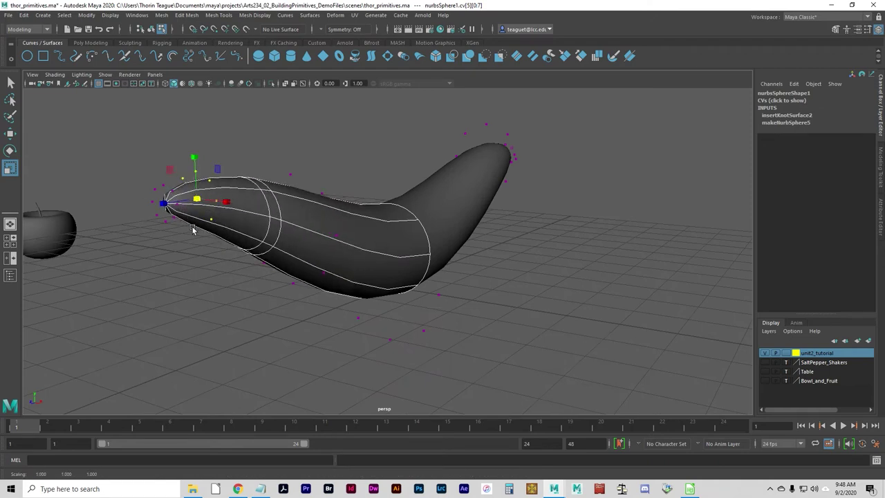
alt+drag(216, 277, 171, 286)
drag(156, 255, 143, 255)
mouse_move(198, 310)
alt+mouse_down()
mouse_move(176, 292)
mouse_move(200, 309)
mouse_move(188, 312)
alt+mouse_up()
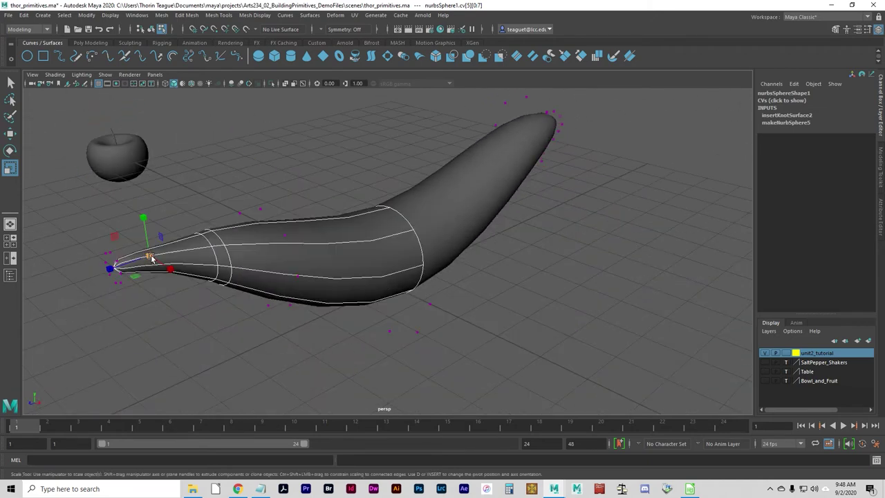
drag(151, 257, 148, 257)
Move the narrowed ring of control vertices away from the tip along Z and slightly upward to lengthen and curve the stem
key(w)
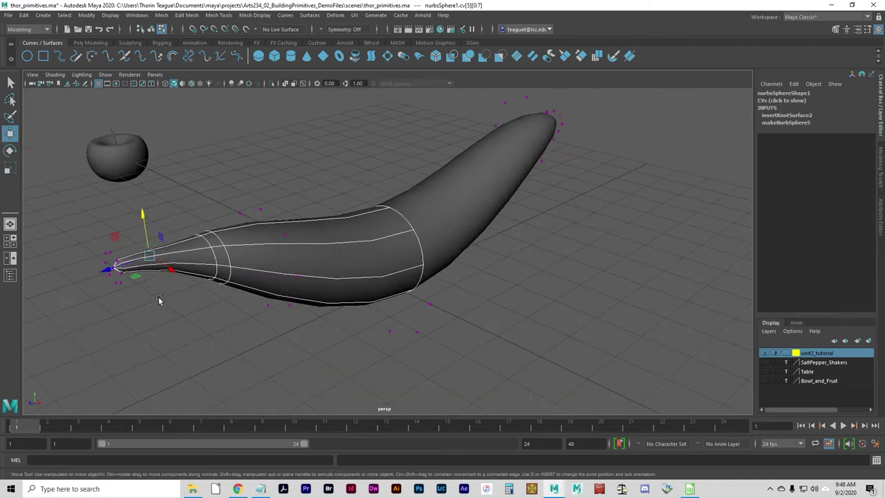
drag(110, 267, 146, 274)
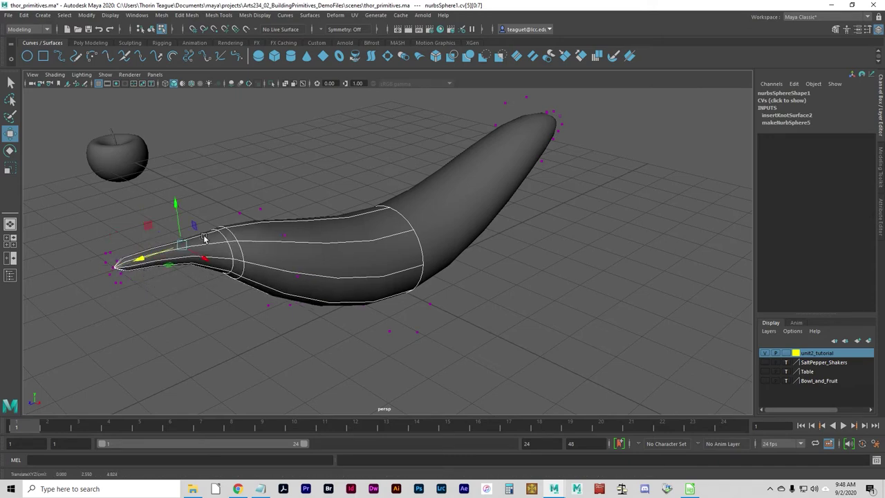
alt+drag(171, 311, 142, 218)
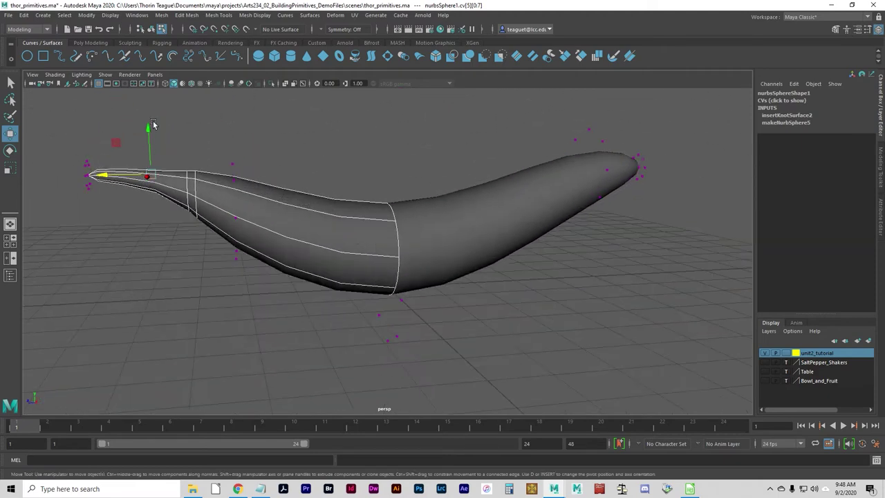
drag(150, 138, 116, 141)
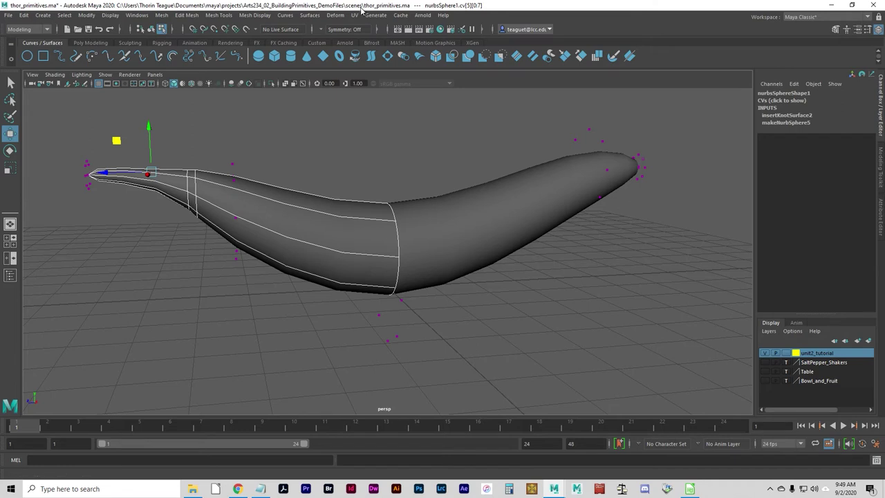
Rename the finished curved object to banana in object selection mode and save the scene
click(151, 29)
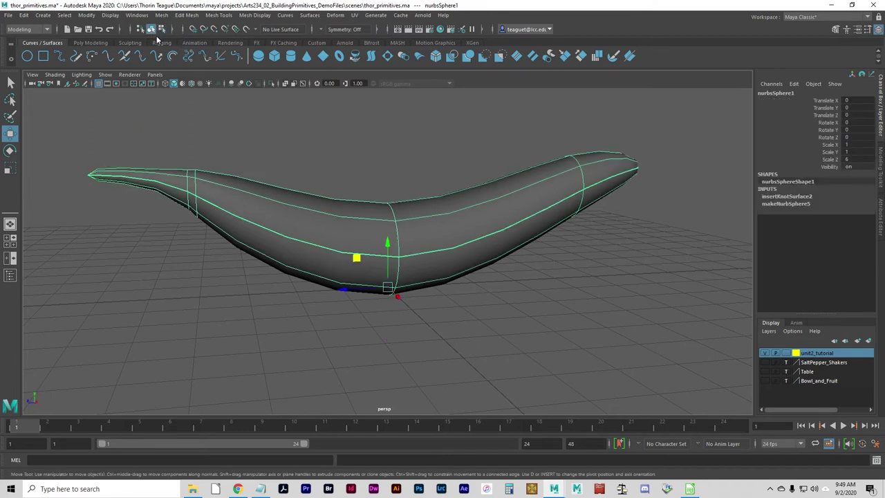
double_click(780, 94)
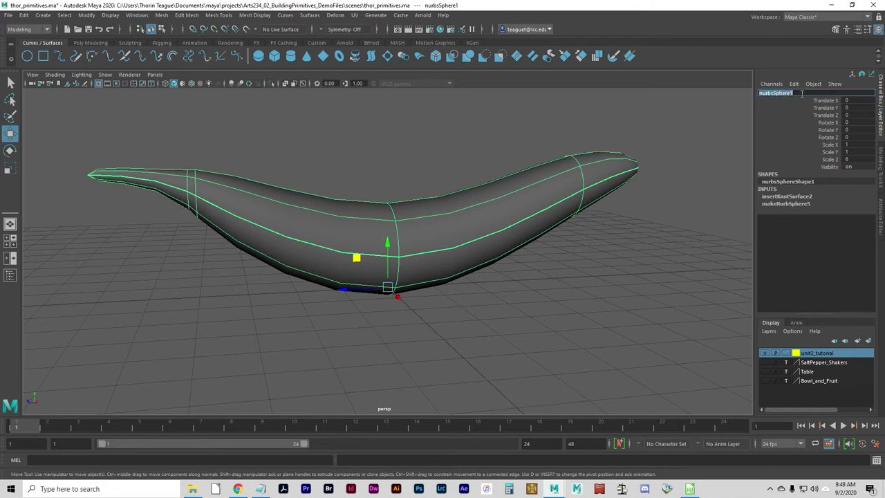
text(banana)
key(Return)
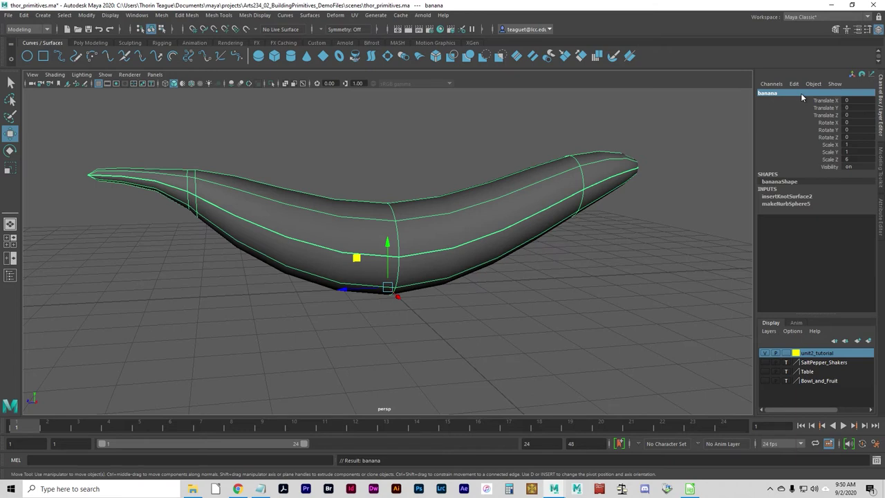
click(8, 15)
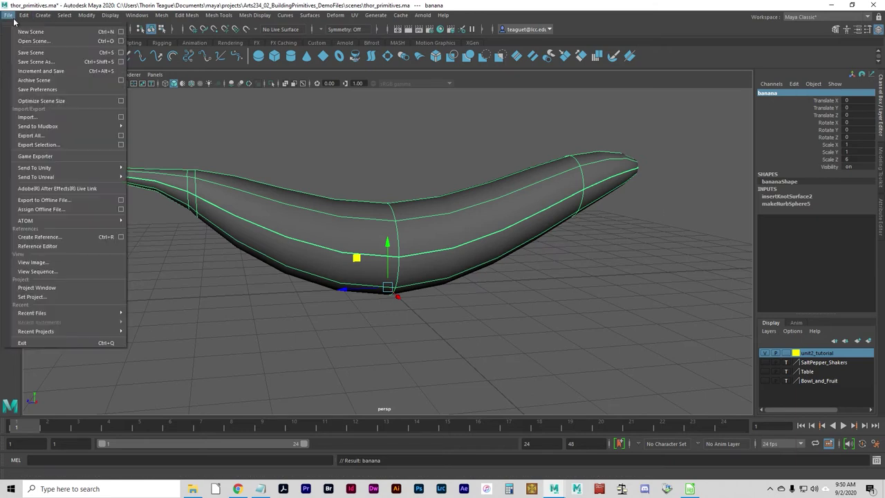
click(29, 54)
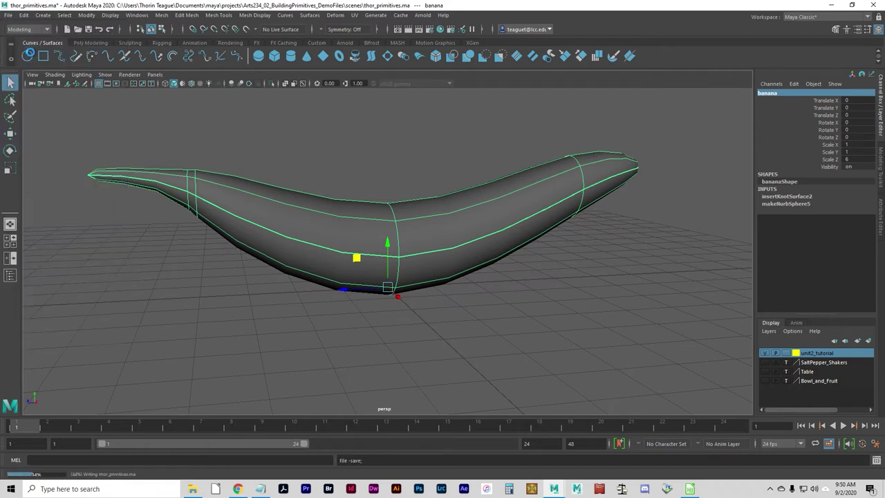
Move the banana along X to about -17.04 in the top view, placing it just beyond the apple
click(19, 243)
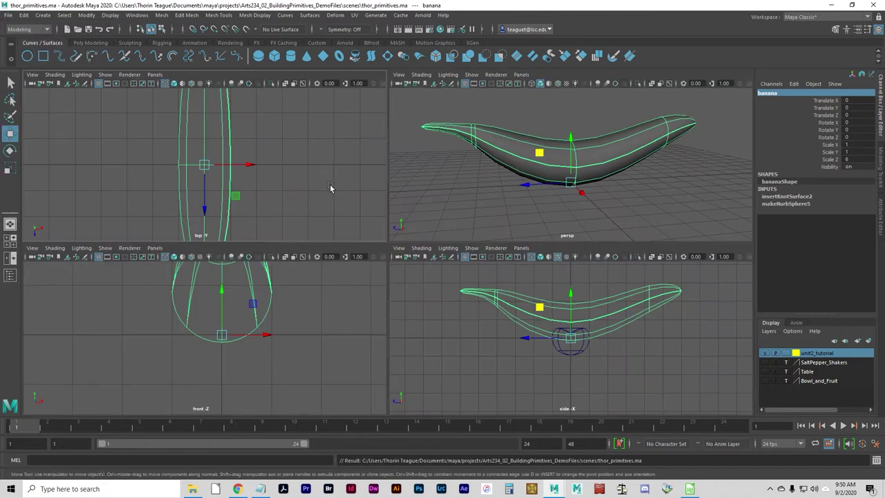
key(f)
key(shift+f)
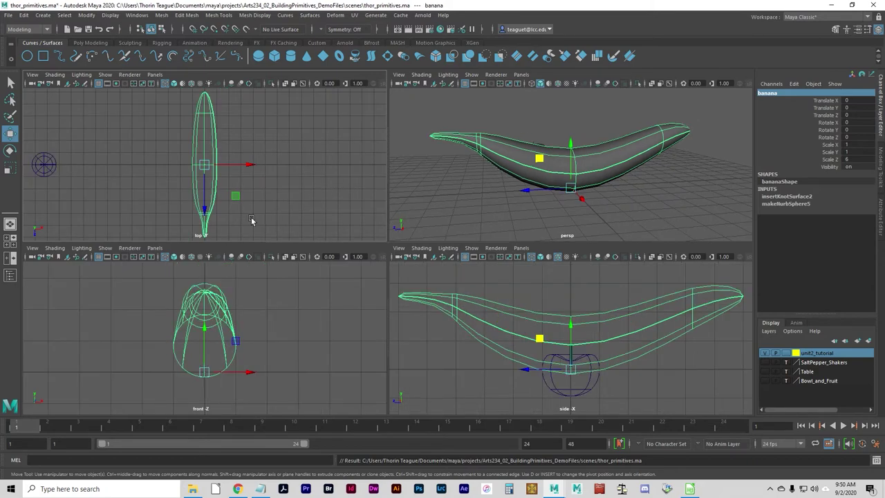
scroll(172, 207, down, 3)
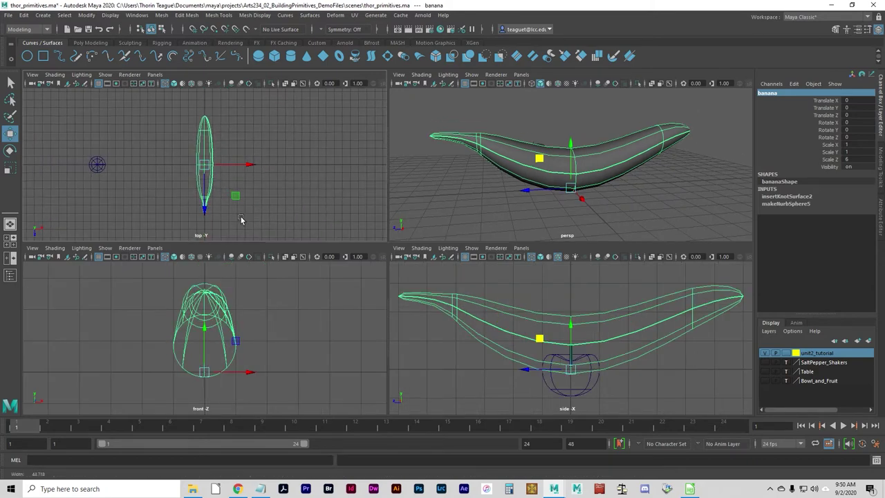
click(250, 164)
drag(129, 160, 128, 166)
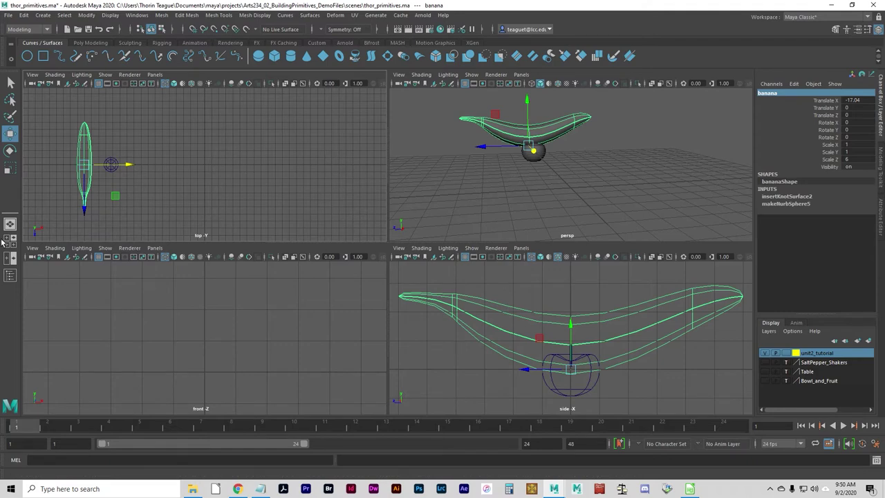
Select the apple body on its own and frame it in all four views
click(213, 199)
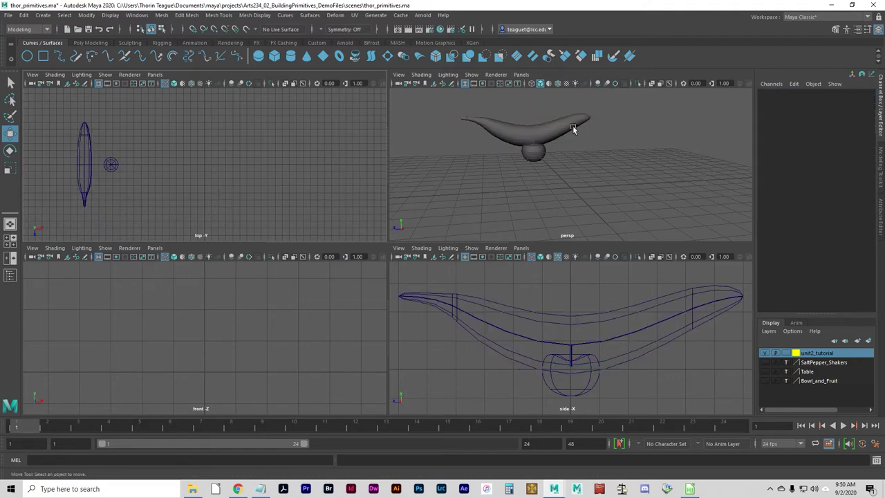
click(526, 160)
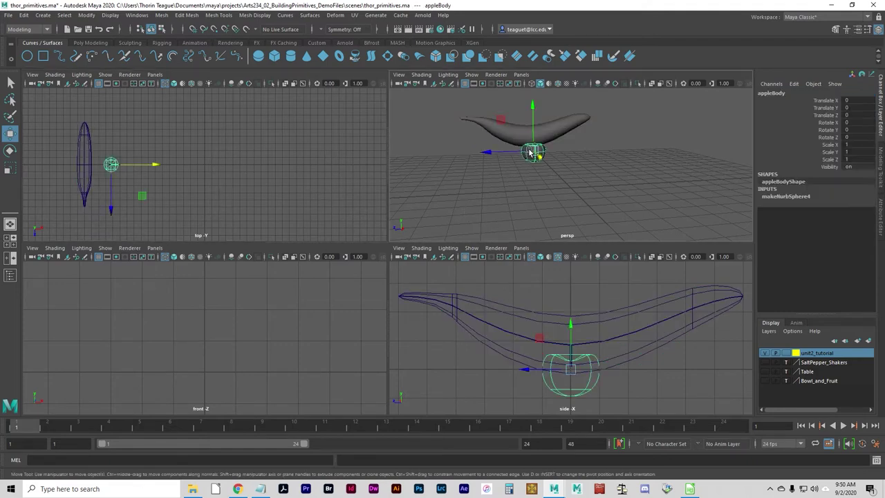
click(290, 158)
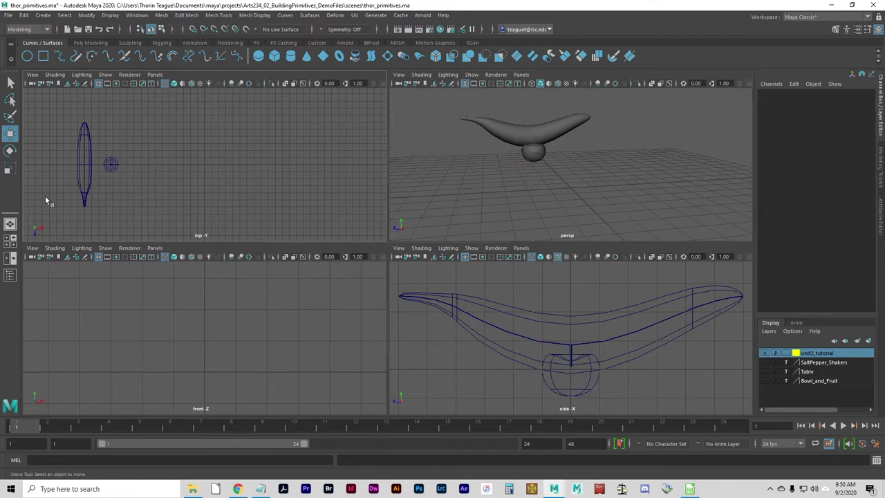
click(109, 163)
key(shift+f)
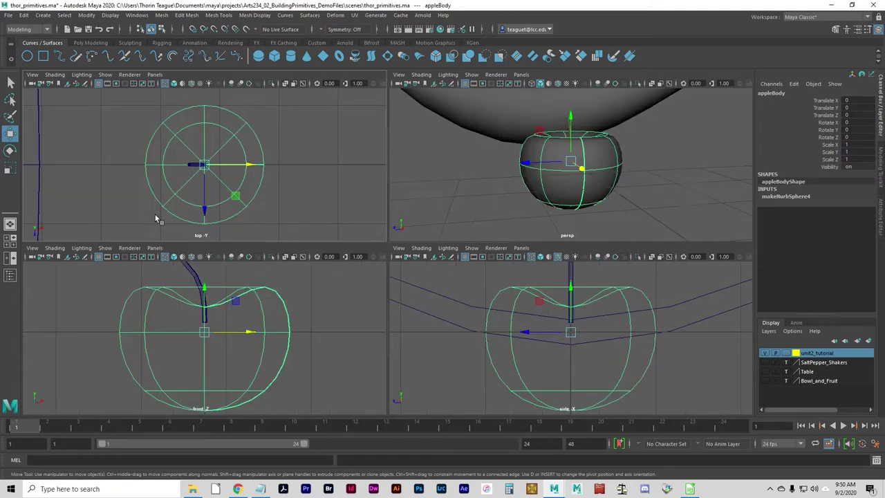
click(294, 154)
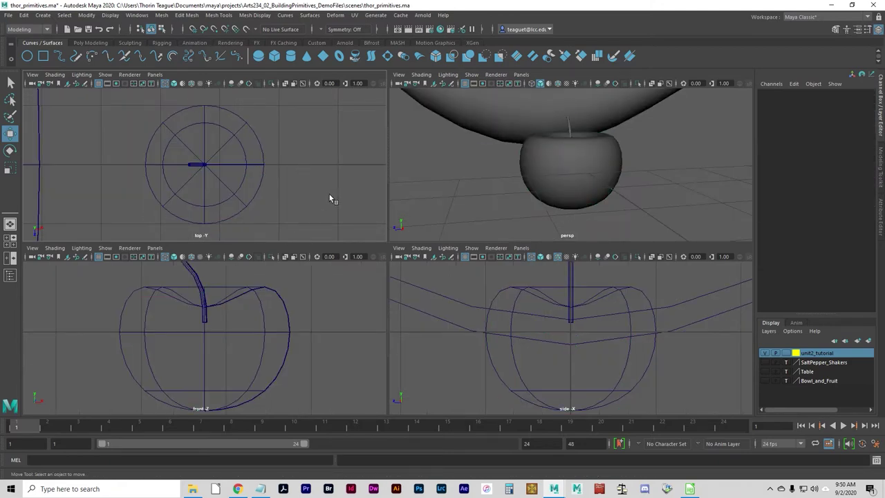
click(247, 163)
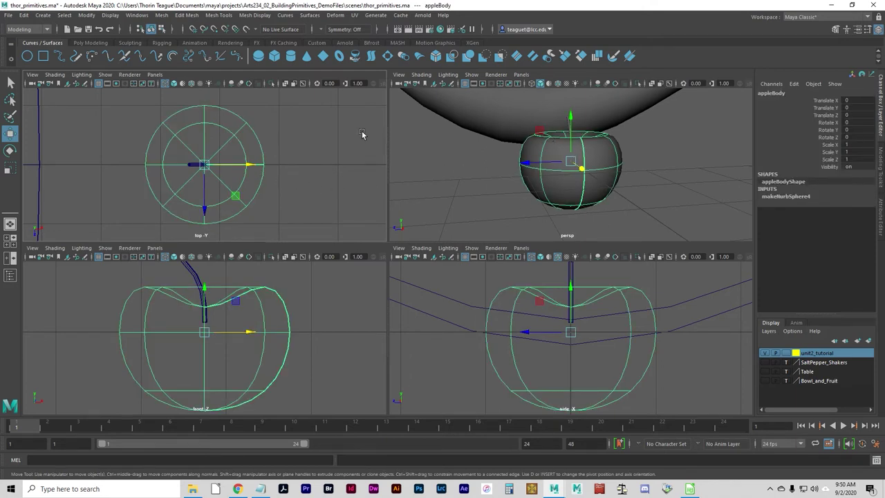
click(338, 158)
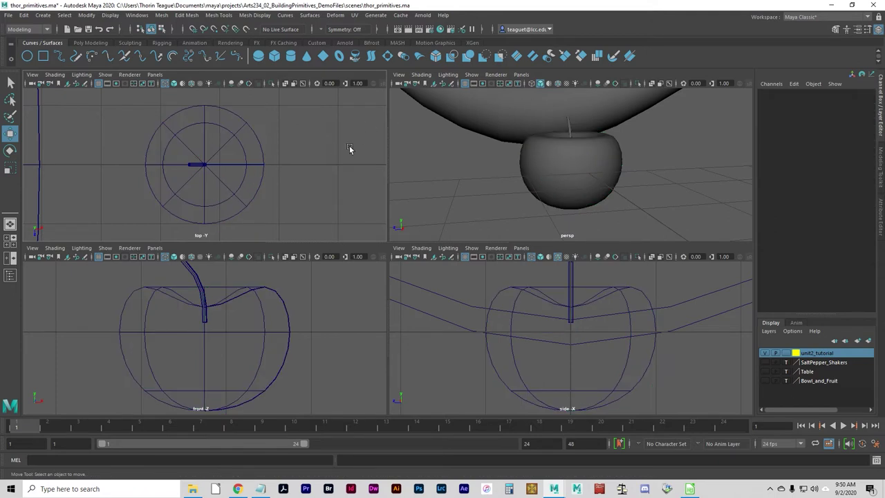
click(253, 168)
click(294, 194)
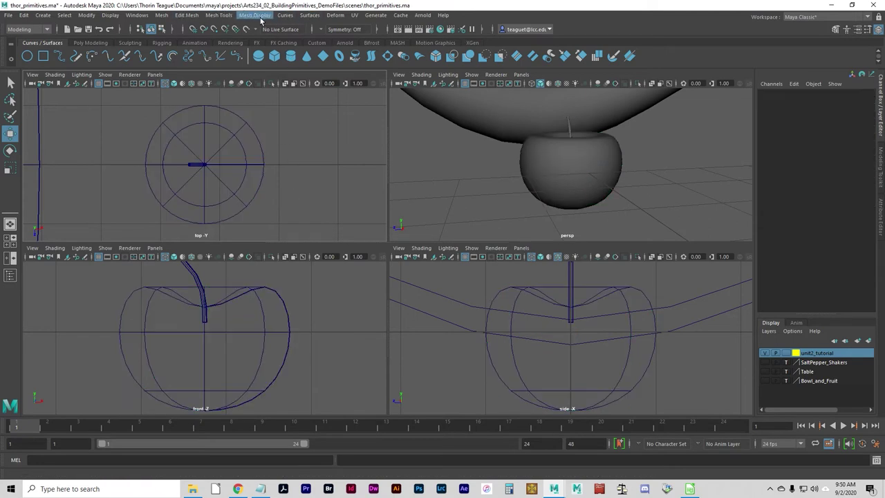
drag(299, 201, 225, 143)
click(308, 184)
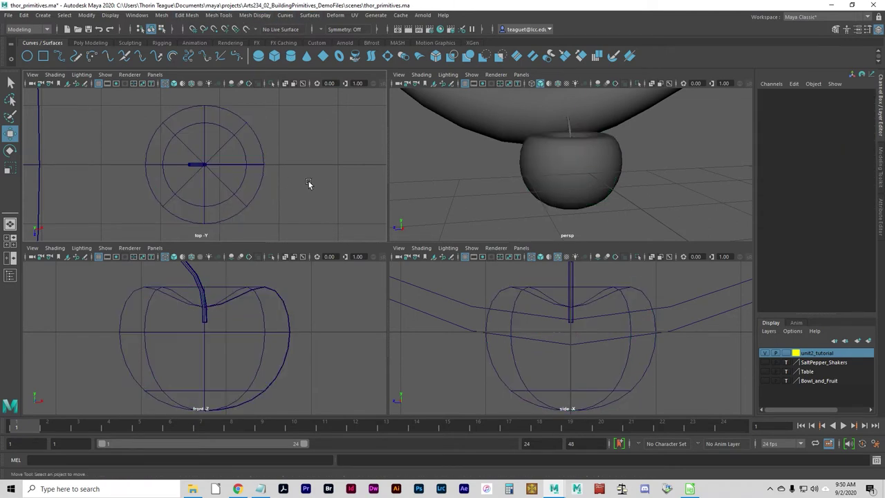
click(263, 171)
click(272, 183)
Try moving the apple body and stem together along X by selecting both parts in the top view, and undo it
scroll(298, 195, down, 4)
key(alt)
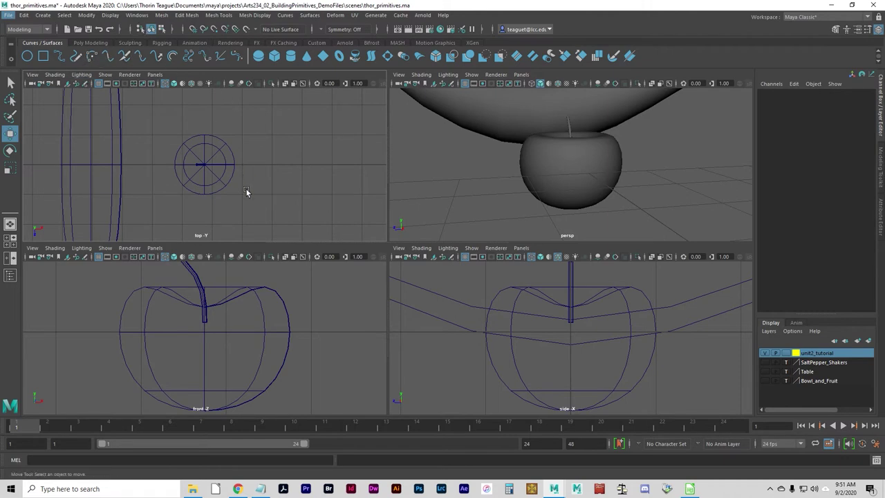
drag(292, 215, 167, 121)
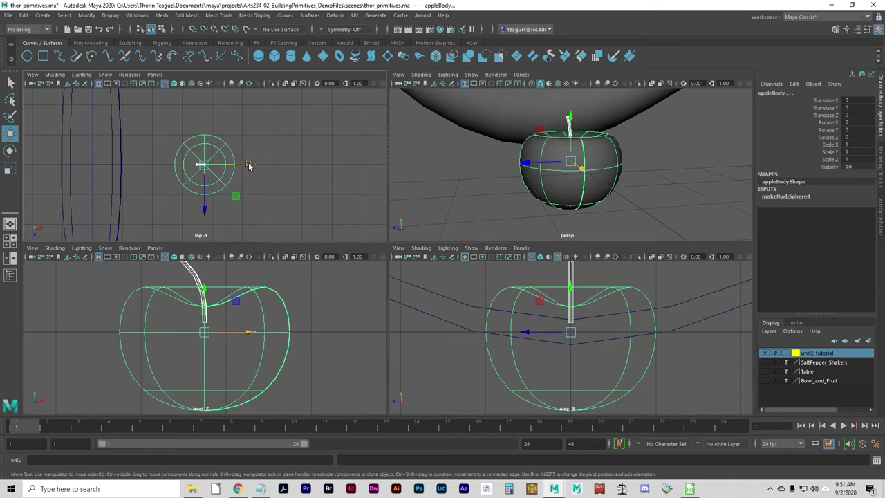
mouse_move(250, 166)
mouse_down()
mouse_move(304, 164)
mouse_move(232, 164)
mouse_move(346, 164)
mouse_move(247, 166)
mouse_up()
key(ctrl+z)
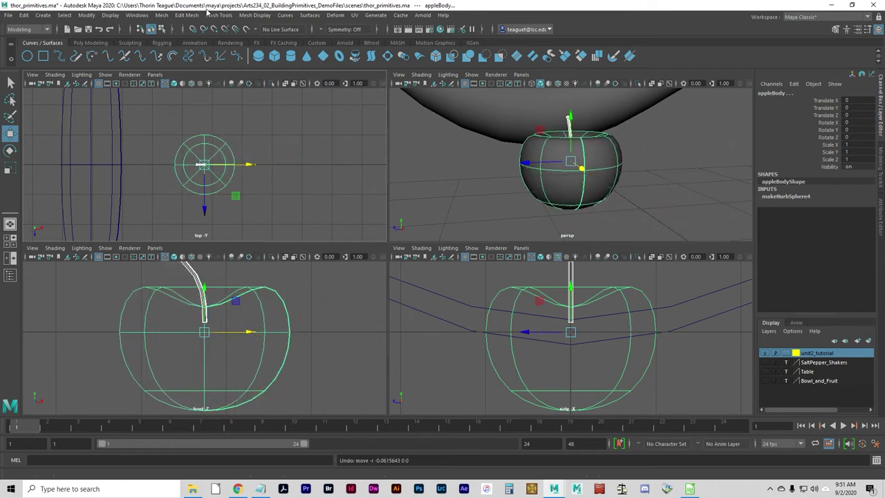
Open the Outliner, expand the appleAll group and select the group node
click(137, 15)
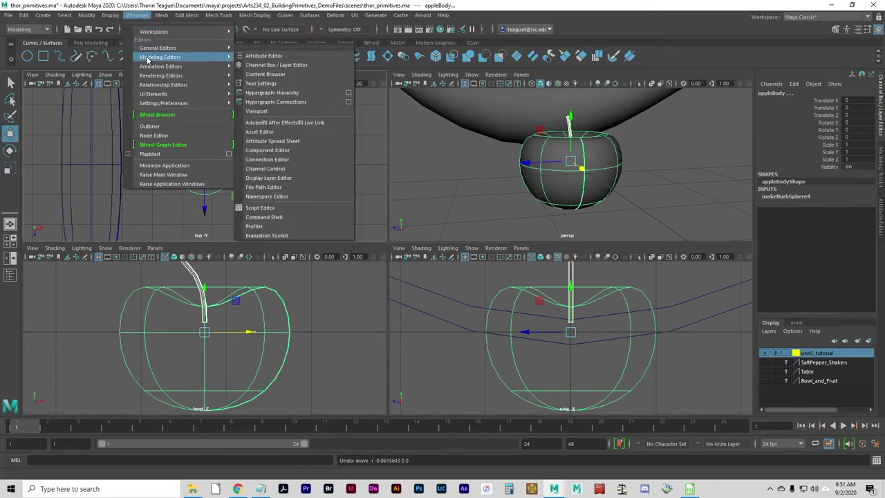
mouse_move(147, 68)
click(150, 126)
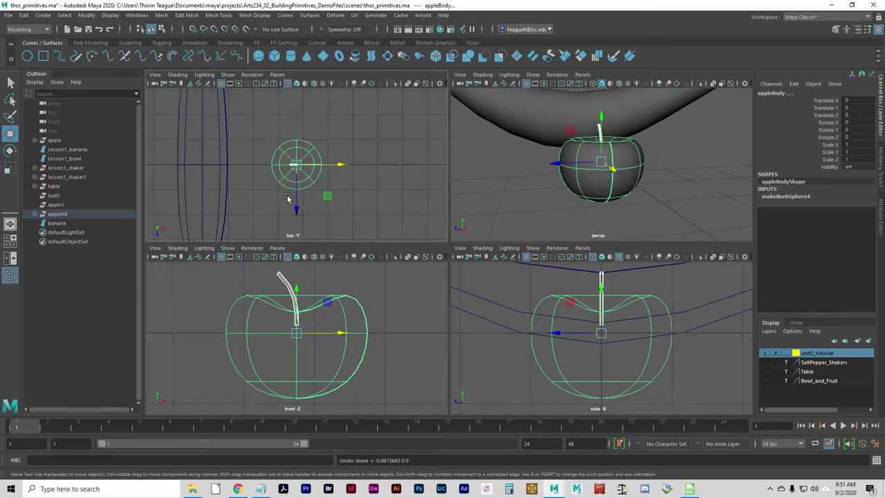
click(36, 214)
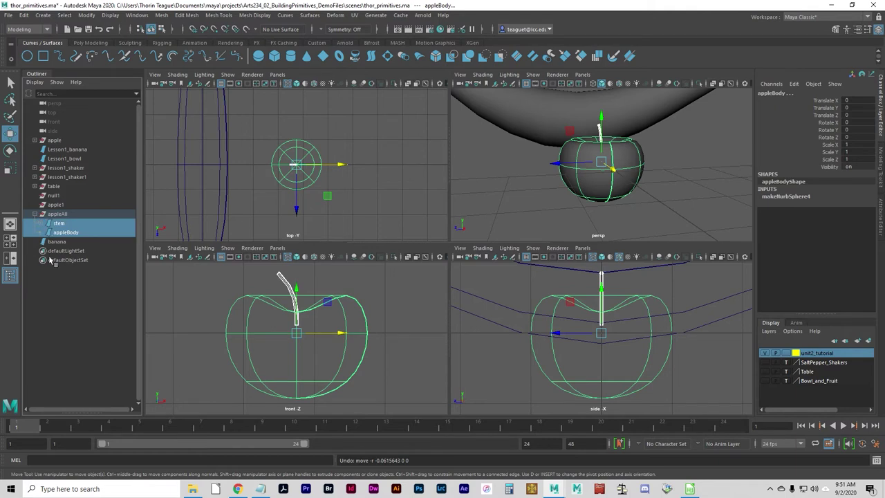
click(57, 215)
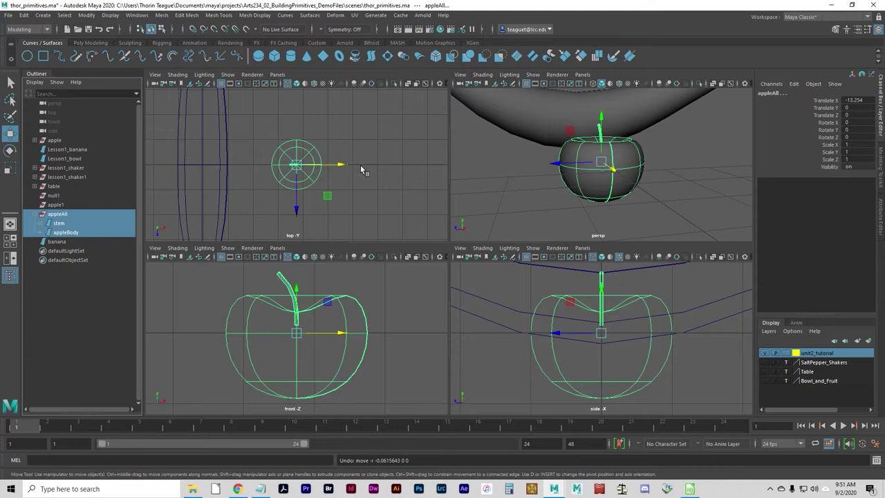
Try moving the appleAll group along X to about -13.07 in the top view, and undo the move
mouse_move(339, 169)
mouse_down()
mouse_move(378, 167)
mouse_move(331, 166)
mouse_move(345, 167)
mouse_up()
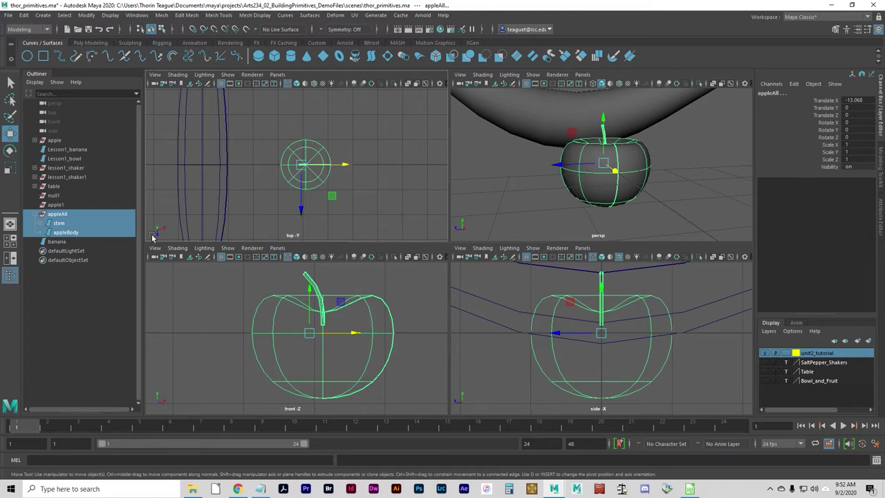
click(342, 165)
key(ctrl+z)
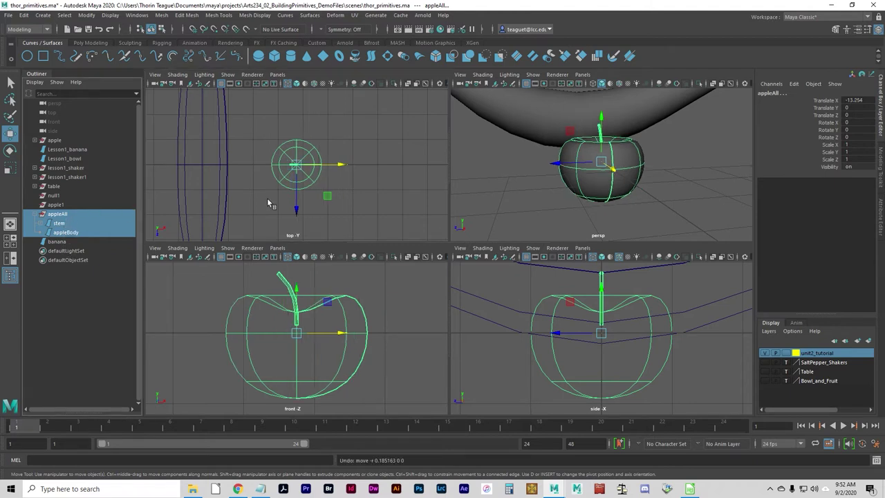
Select only the appleAll group in the Outliner and collapse its hierarchy
middle_drag(86, 234, 56, 219)
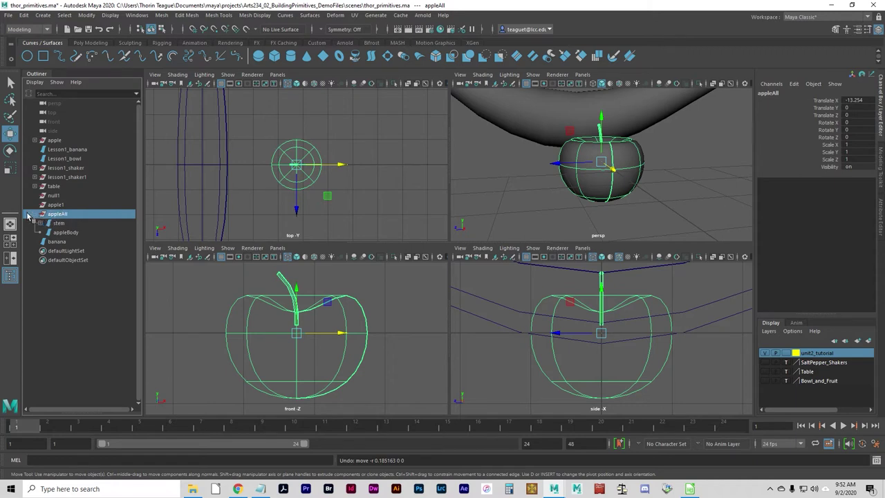
click(34, 214)
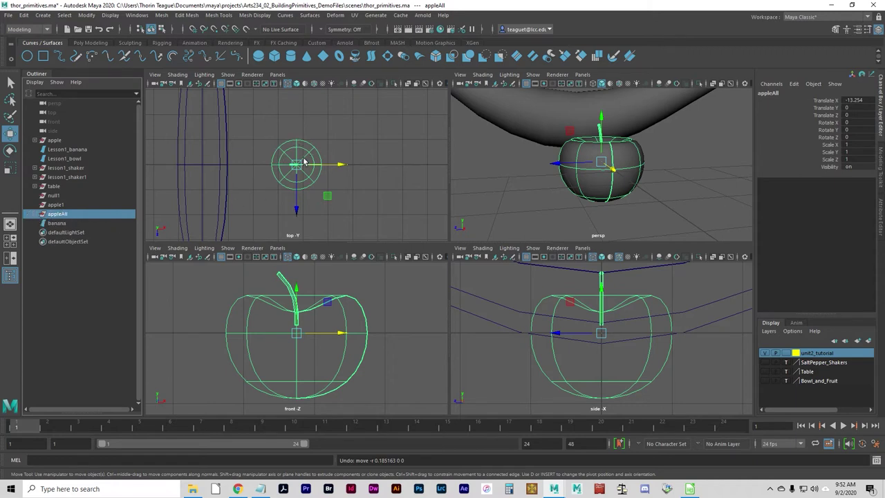
click(331, 171)
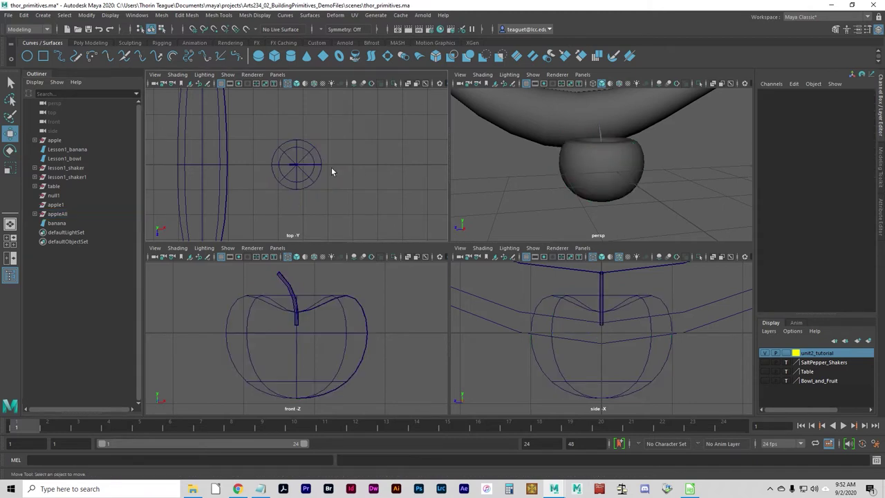
click(62, 214)
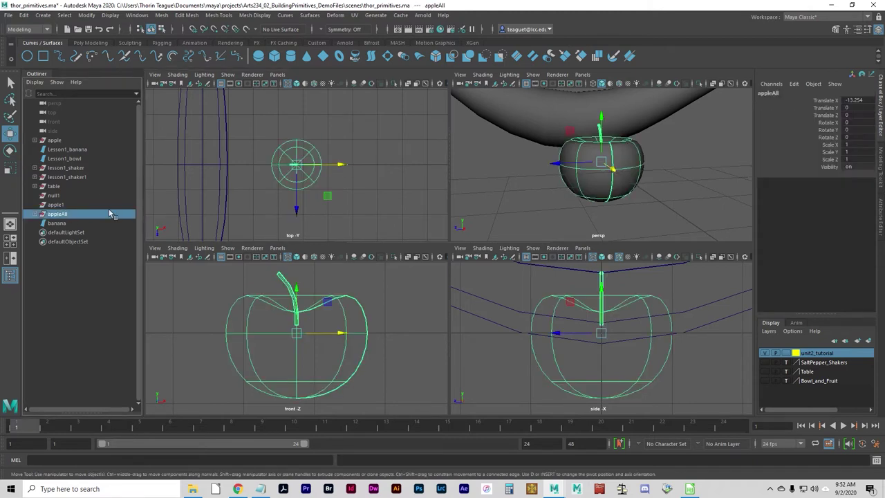
Try moving the appleAll group along X and rotating it about Y as one unit, and undo both transforms
key(ctrl+z)
key(ctrl+z)
key(ctrl+z)
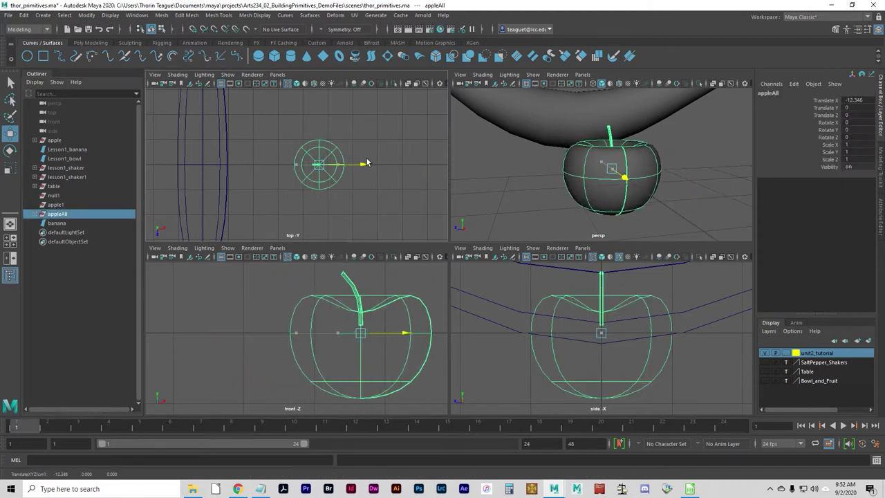
key(e)
key(ctrl+z)
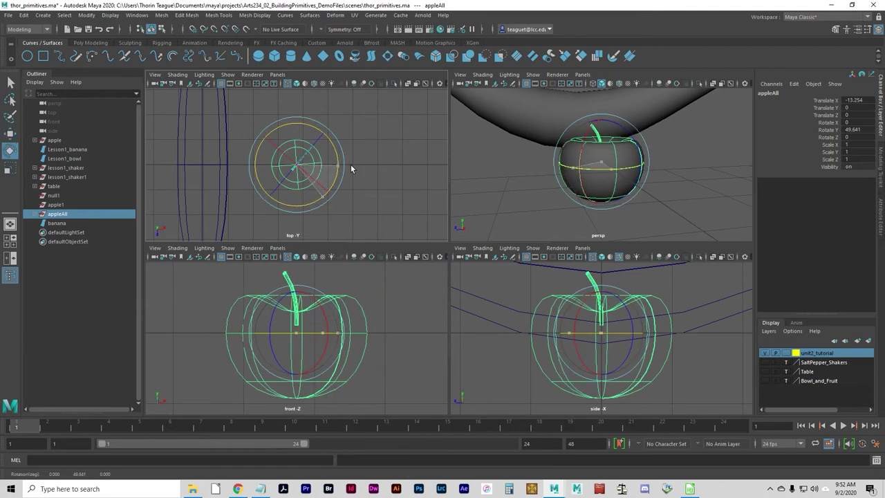
key(w)
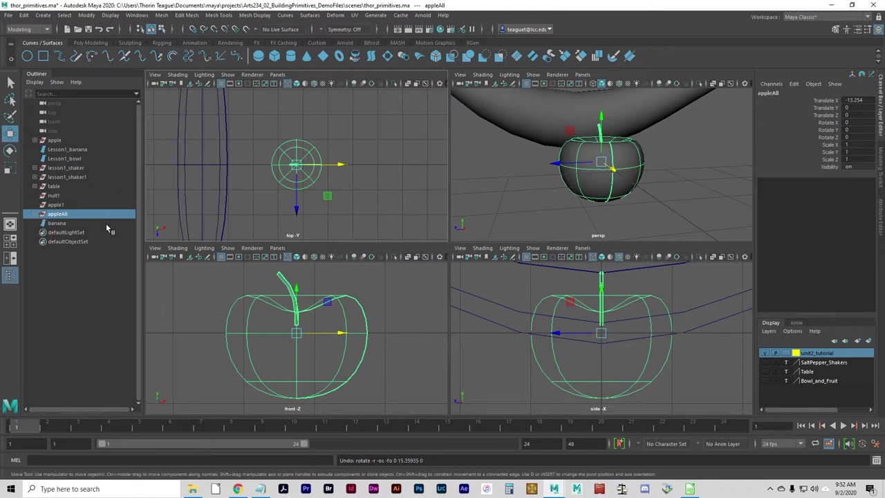
Expand and collapse the appleAll hierarchy, try moving the group along X to about -11.96, and undo the move
click(34, 214)
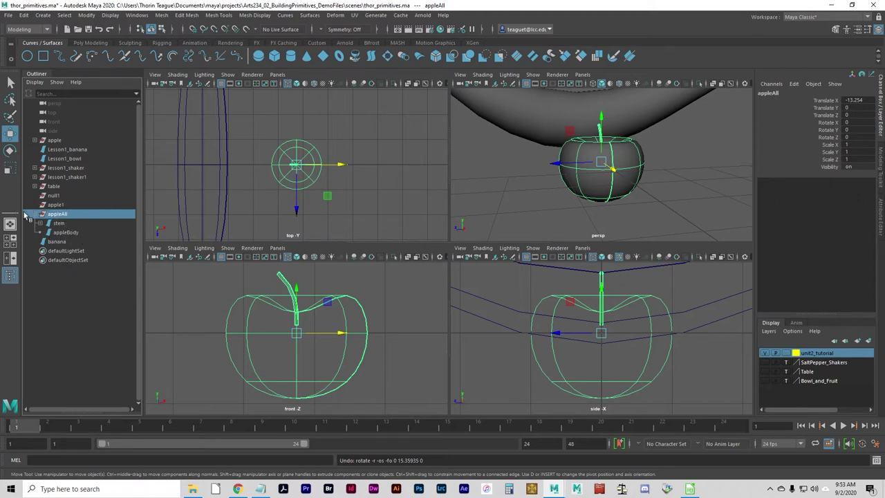
drag(68, 239, 109, 216)
drag(115, 213, 14, 211)
click(36, 215)
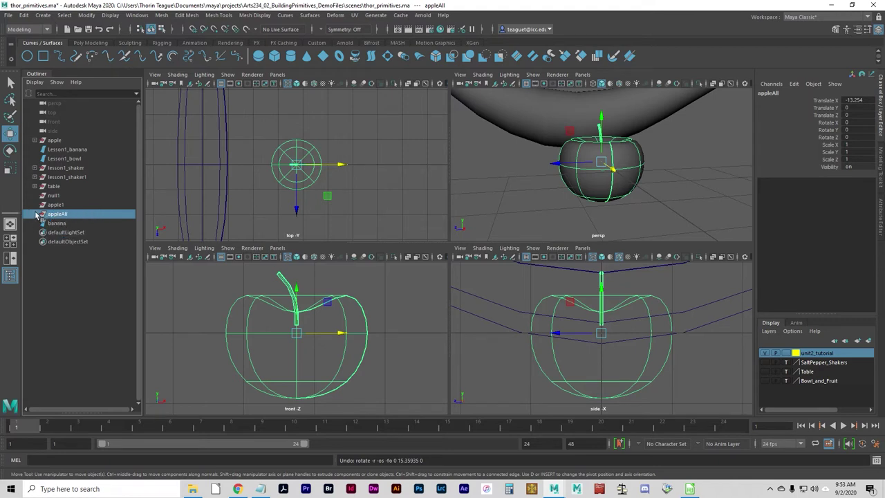
drag(341, 166, 371, 172)
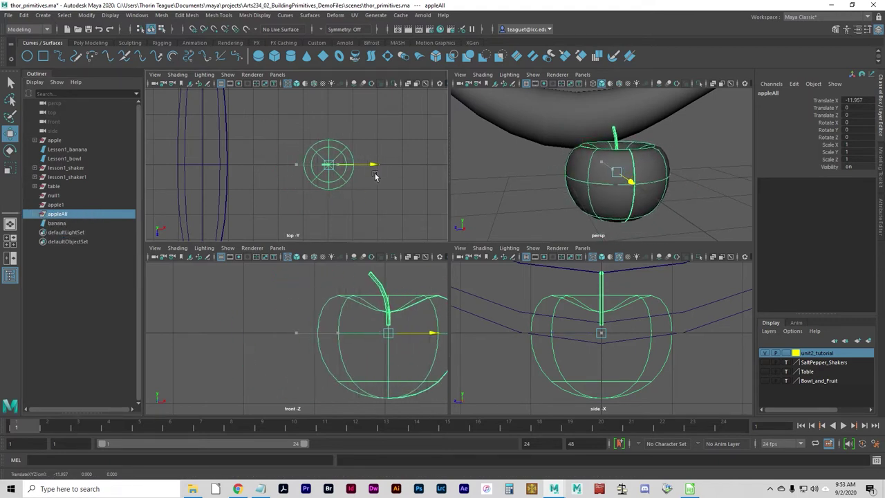
key(ctrl+z)
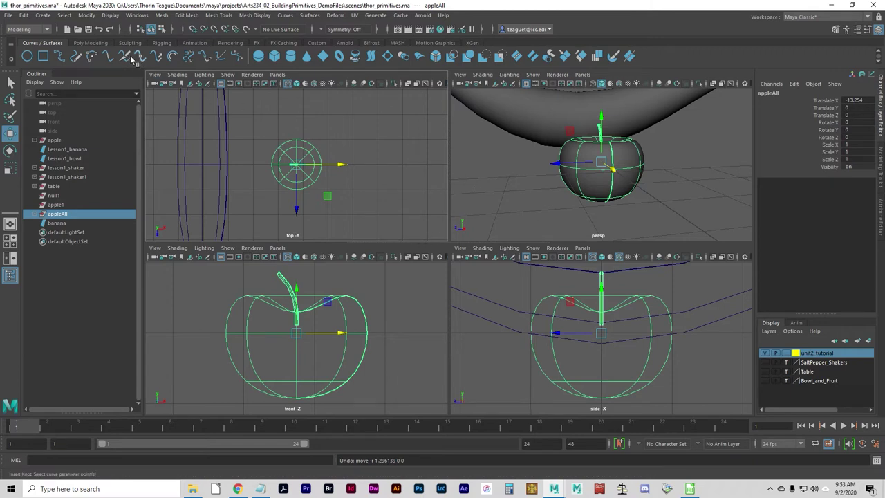
Create a NURBS torus at the origin and frame it in all views, showing it from above in perspective
click(43, 15)
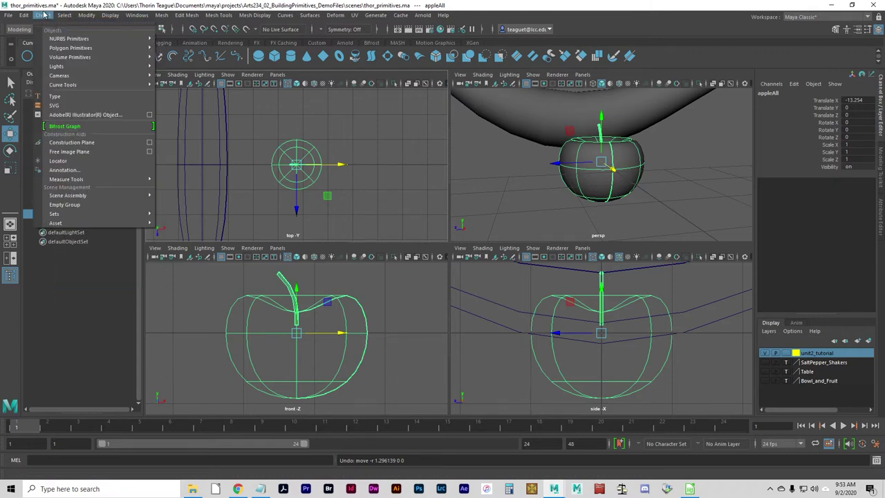
mouse_move(54, 39)
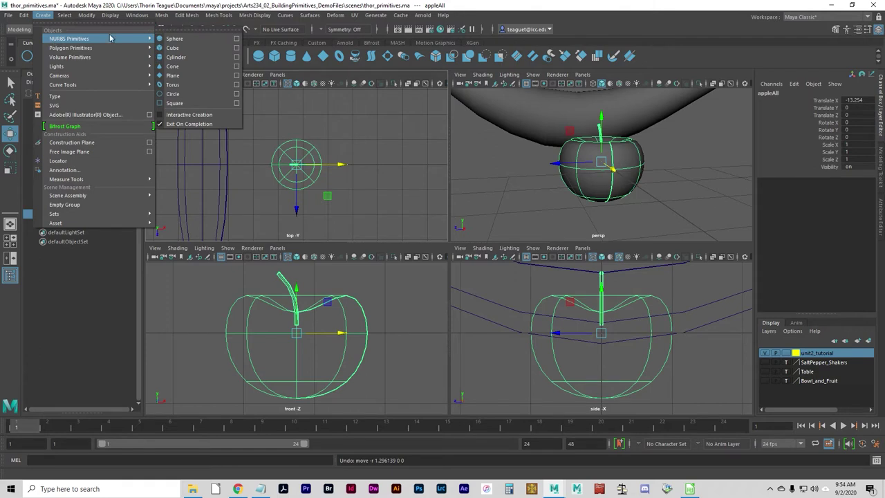
click(184, 85)
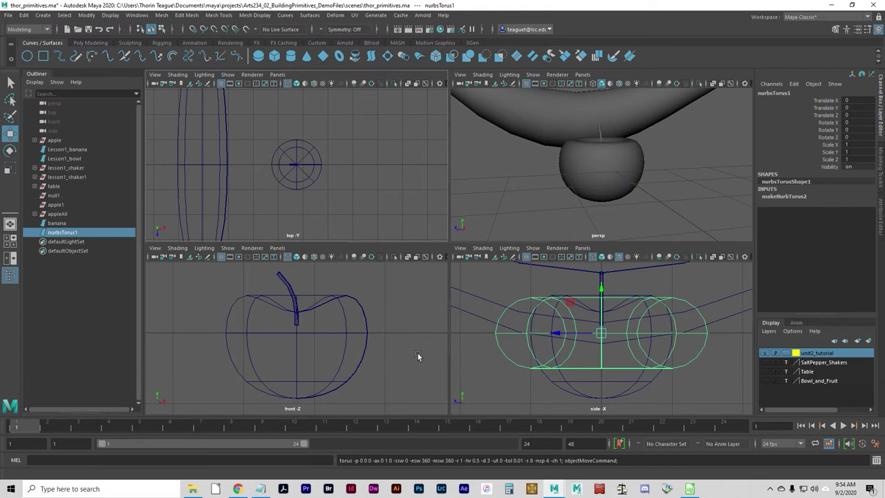
key(shift+f)
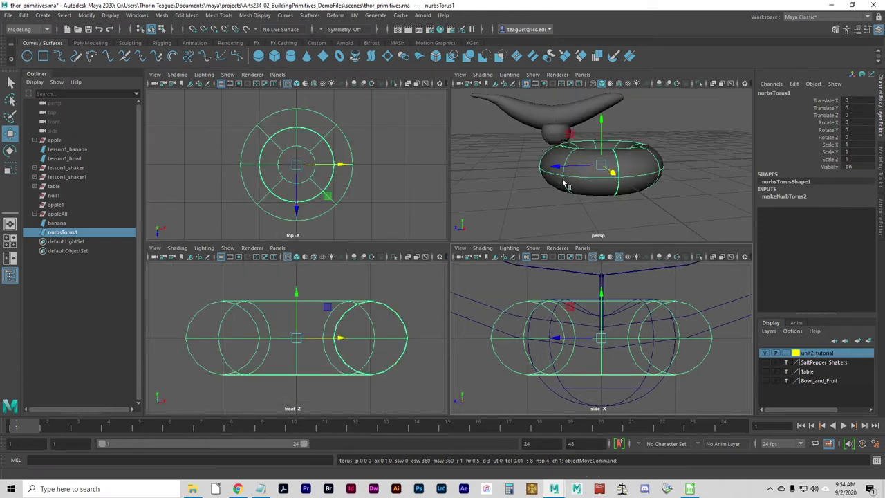
alt+drag(619, 203, 654, 199)
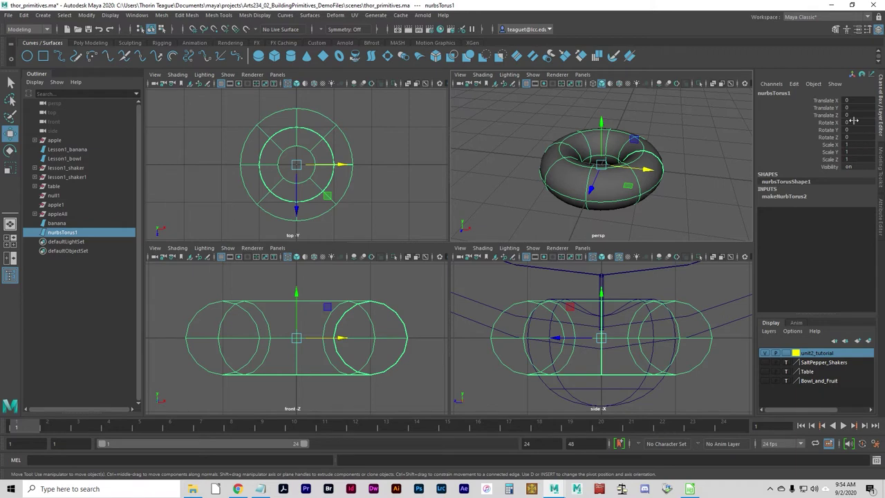
Set the torus's Scale X, Y and Z to 5
double_click(855, 143)
text(5)
key(Return)
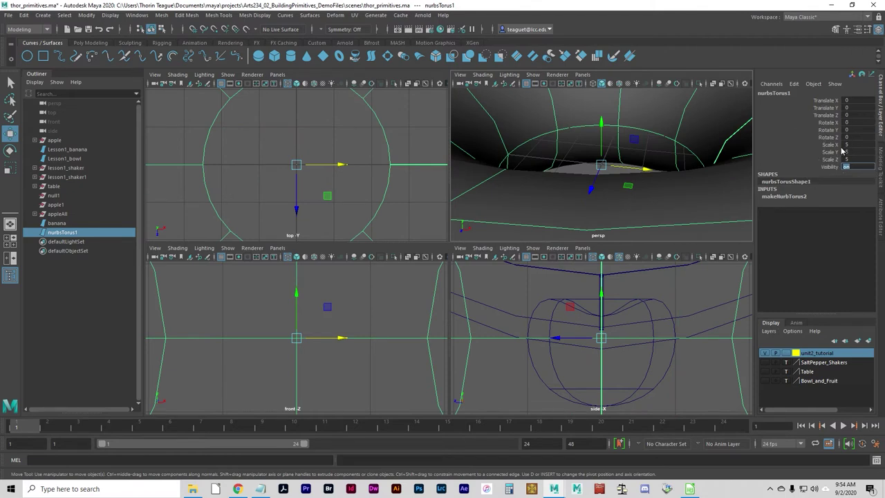
Set the torus's Height Ratio to 0.8 and its Minor Sweep to 250 in the makeNurbTorus2 inputs
click(791, 197)
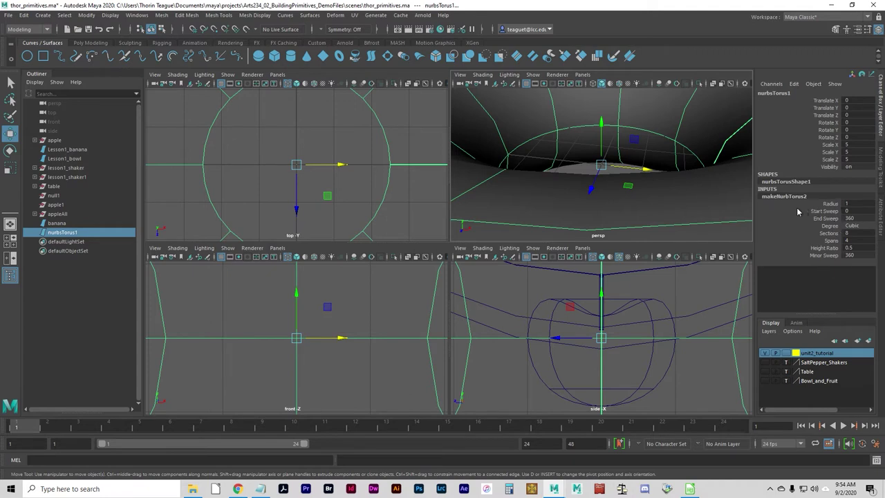
key(f)
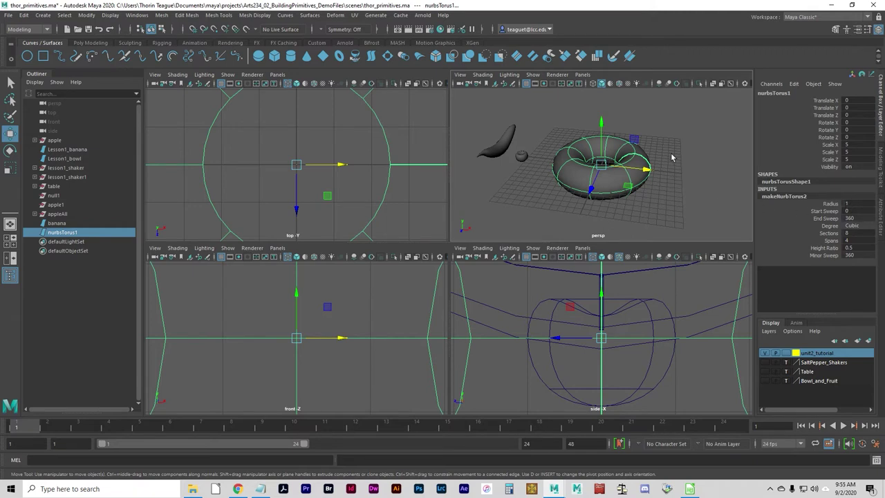
double_click(856, 248)
text(5)
key(Return)
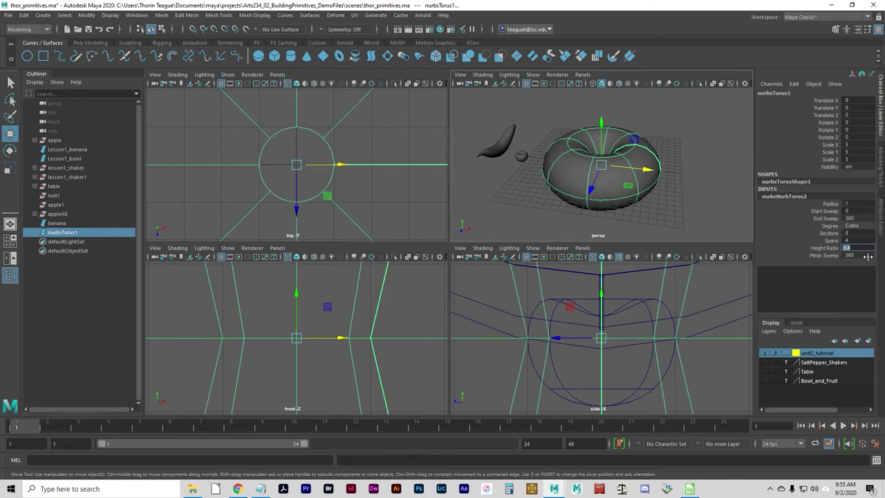
key(Tab)
text(250)
key(Return)
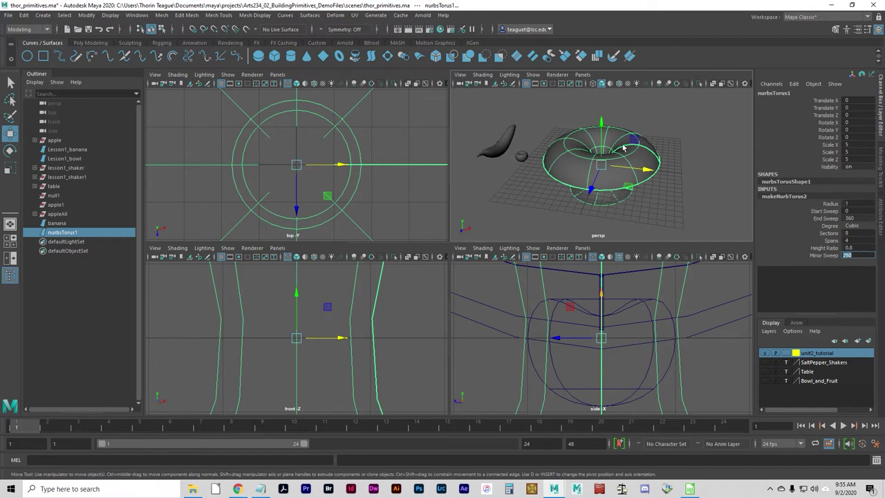
Turn the torus upside down with Rotate X 180 and rename it bowl
click(856, 122)
text(180)
key(Return)
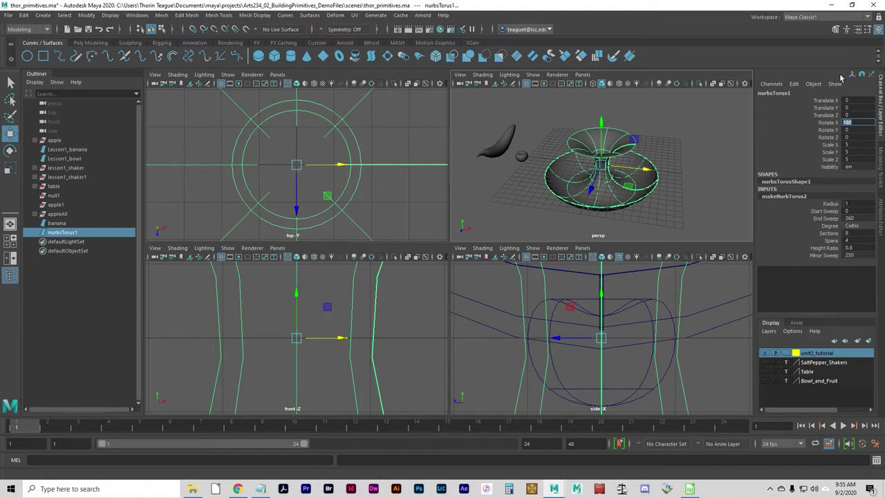
click(781, 93)
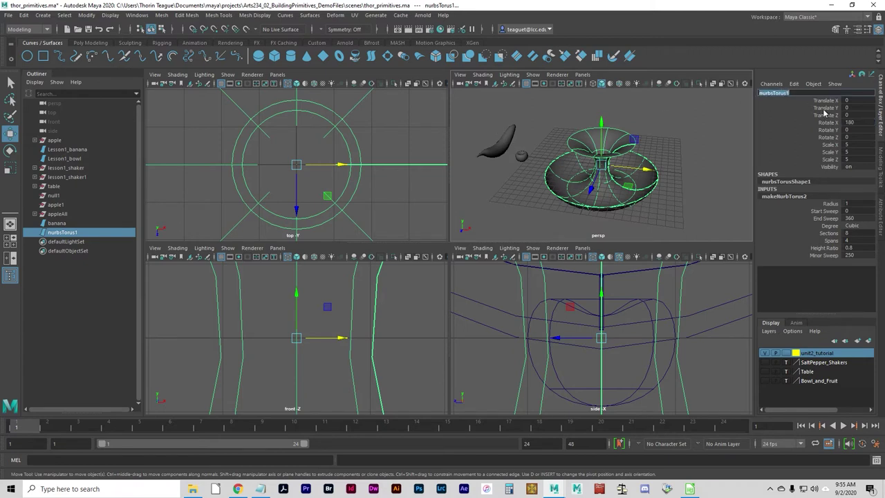
text(bowl)
key(Return)
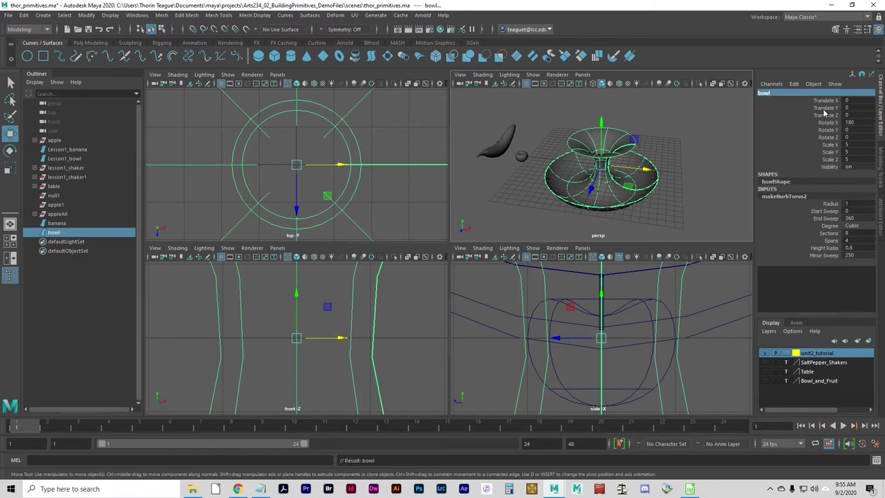
Move the bowl along X to about -31.88, past the banana and away from the grid
click(486, 161)
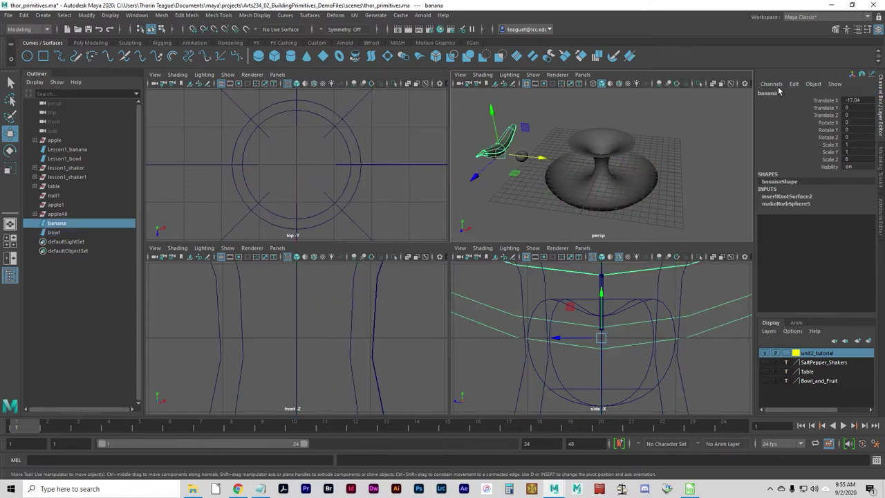
click(615, 194)
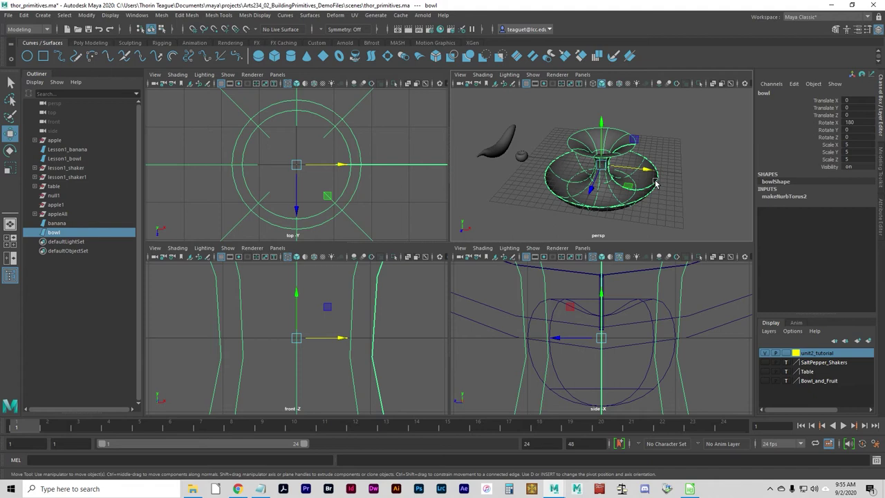
scroll(635, 213, down, 3)
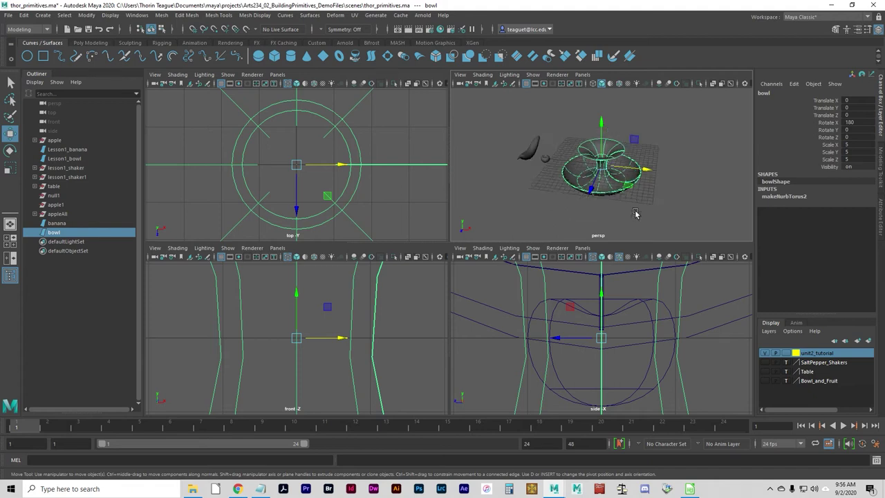
scroll(636, 214, down, 2)
drag(645, 170, 579, 165)
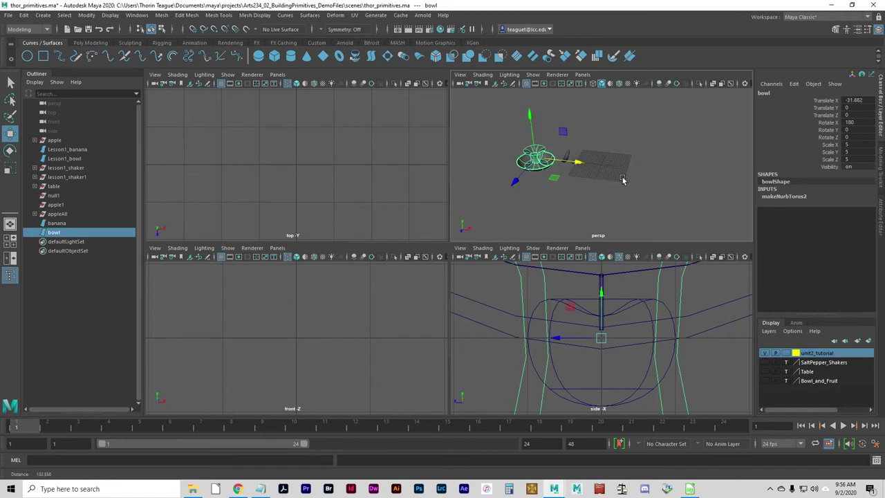
scroll(622, 180, up, 3)
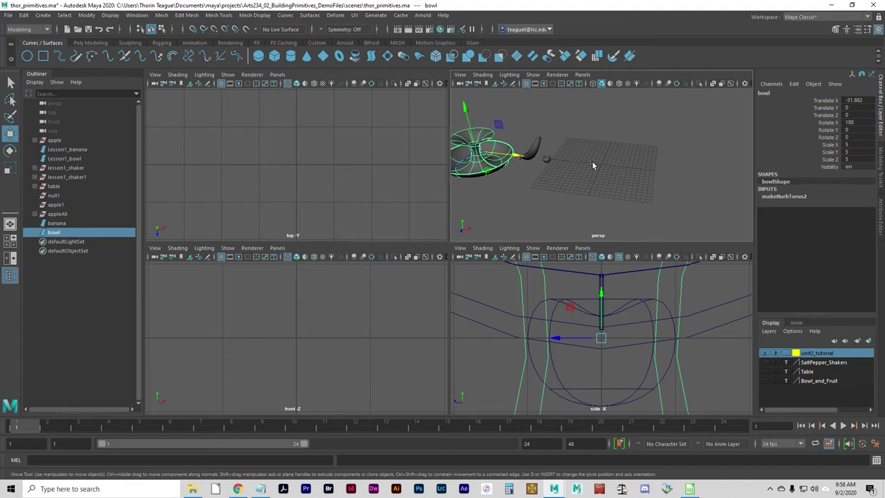
Create a polygon cylinder at the origin and frame it in all views
click(40, 17)
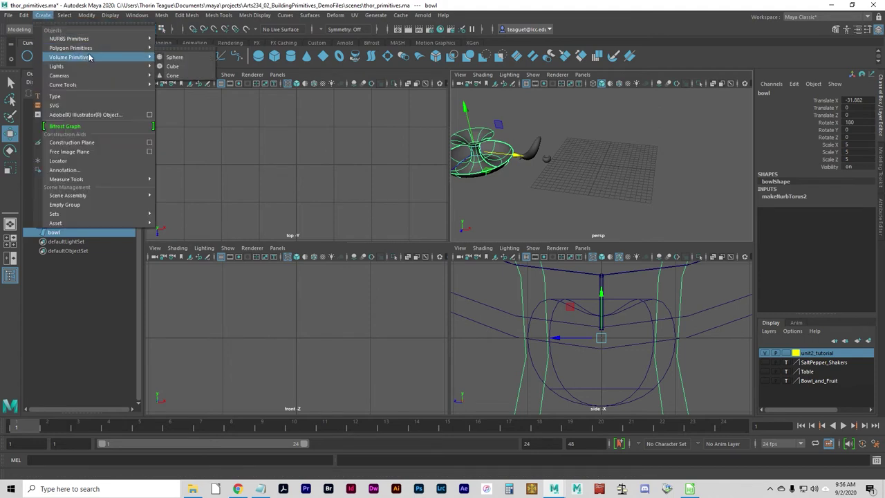
mouse_move(94, 49)
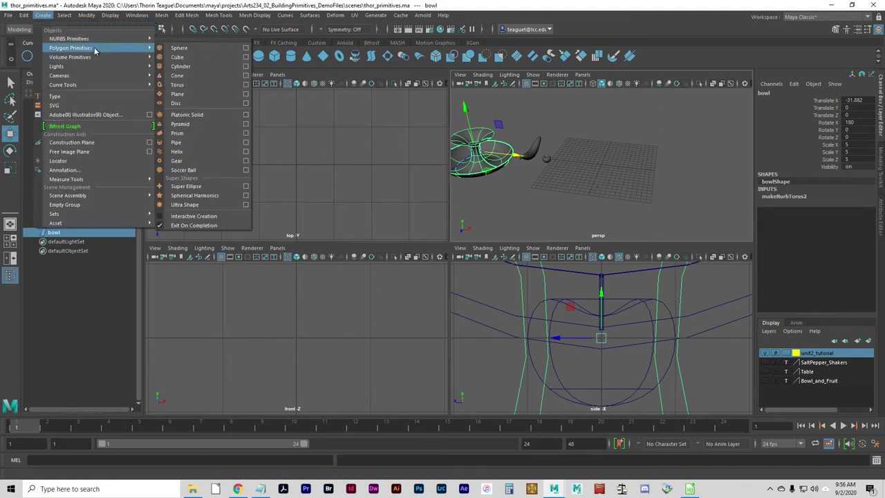
click(195, 68)
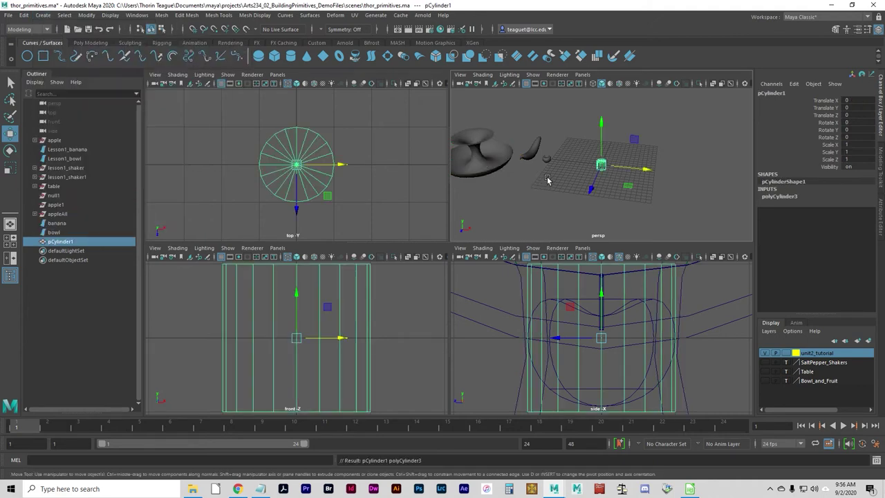
key(shift+f)
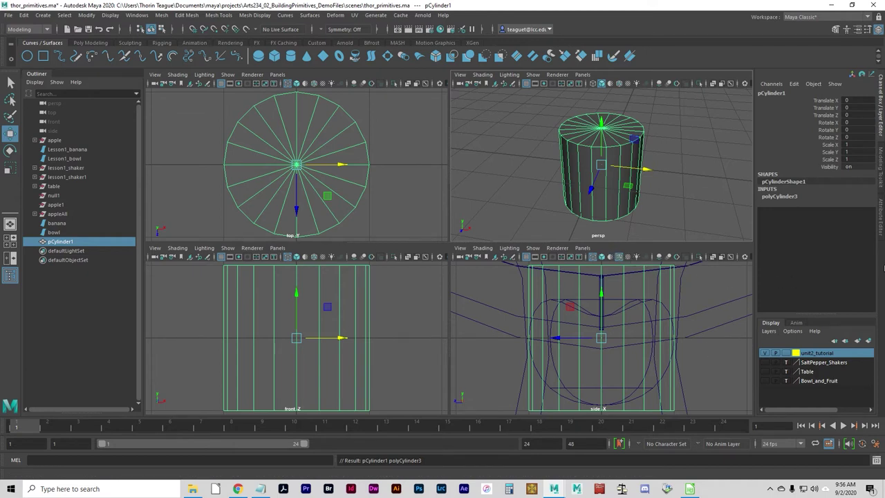
Set the cylinder's Subdivisions Axis to 8 in its polyCylinder3 inputs
click(780, 196)
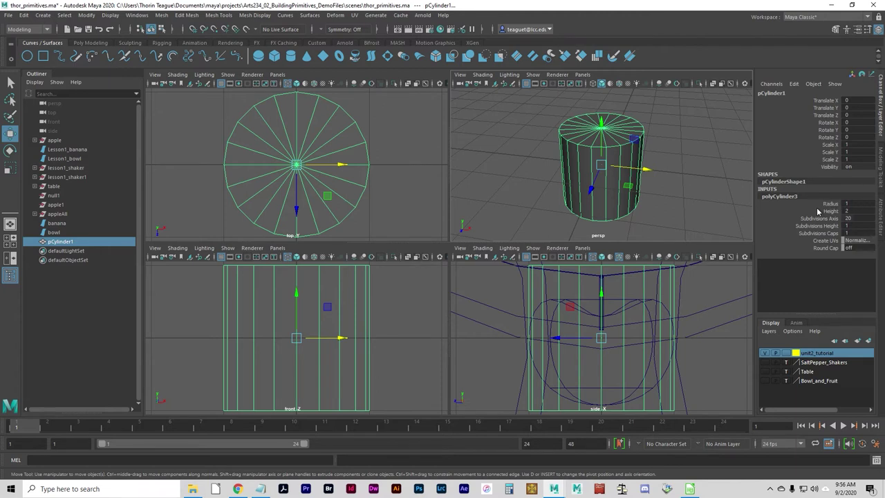
double_click(857, 220)
text(8)
key(Return)
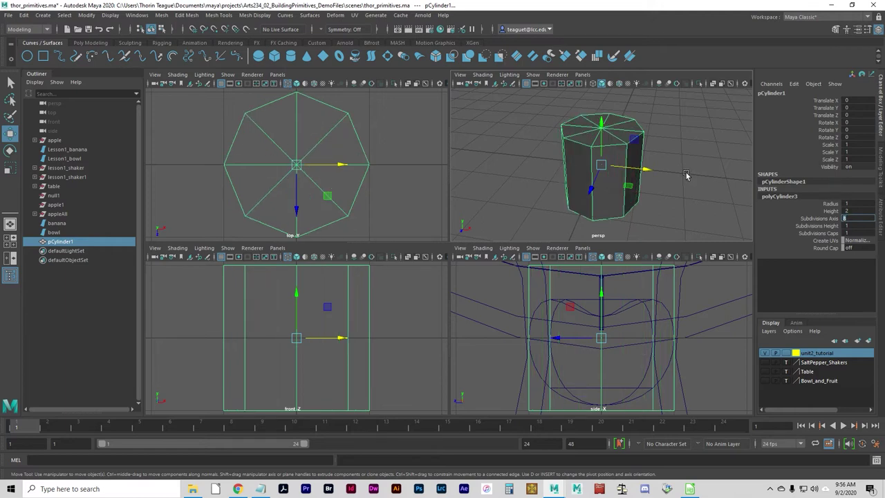
Rename the eight-sided cylinder as shakerbody
double_click(784, 92)
text(shakerbody)
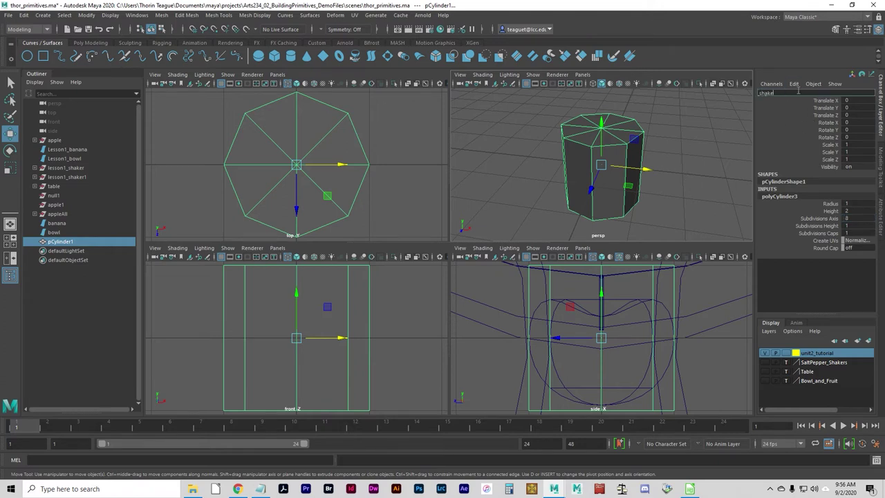
Rename the eight-sided cylinder as shakerbody
key(Return)
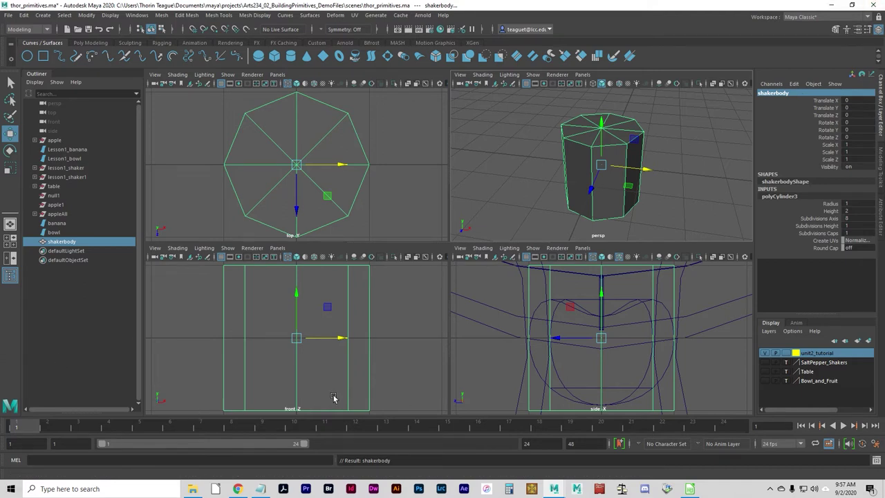
alt+drag(637, 138, 645, 135)
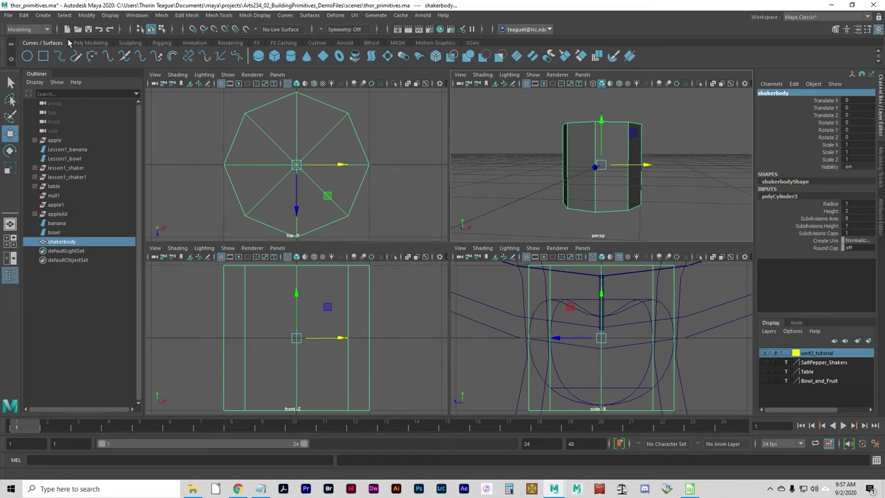
Reset the polygon cylinder options, create a cylinder from the default settings and delete it
click(47, 19)
mouse_move(81, 58)
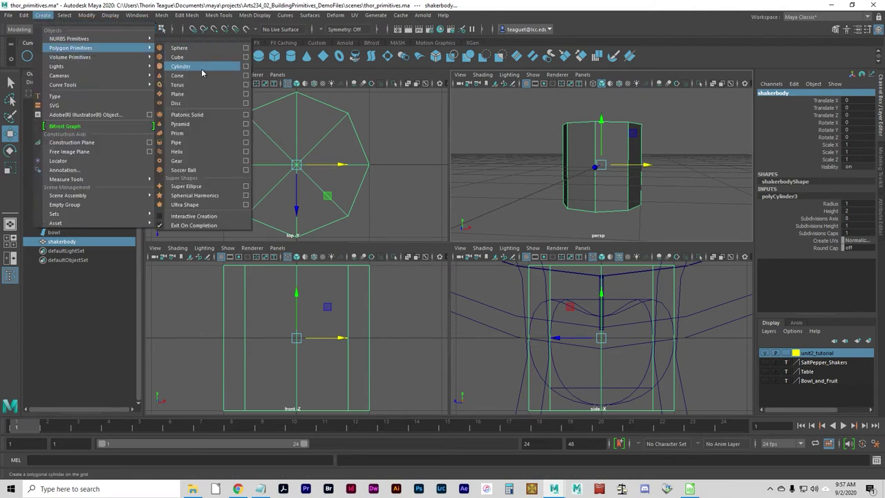
click(245, 66)
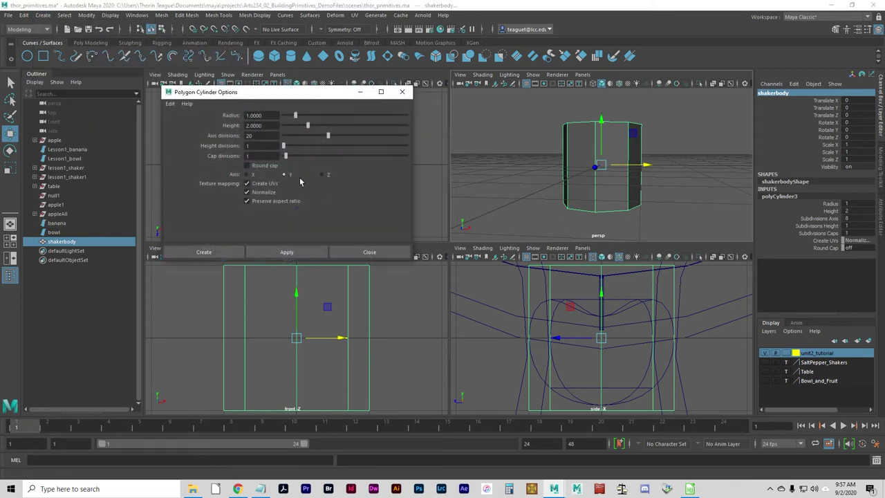
click(170, 104)
click(188, 123)
click(204, 253)
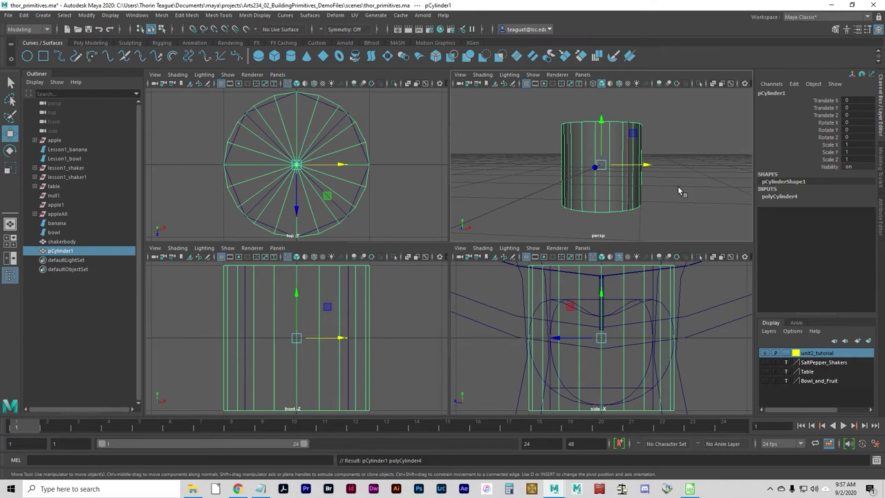
key(Delete)
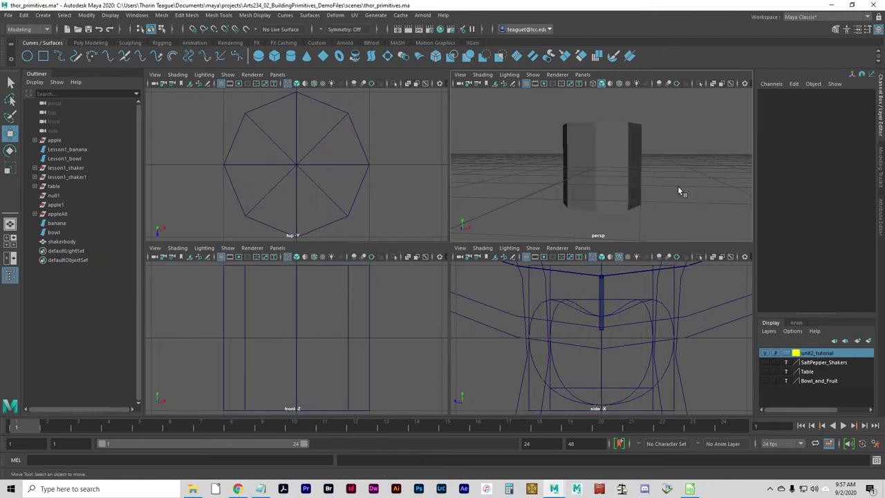
Narrow the shaker body by setting its Scale X and Scale Z to 0.5
click(631, 158)
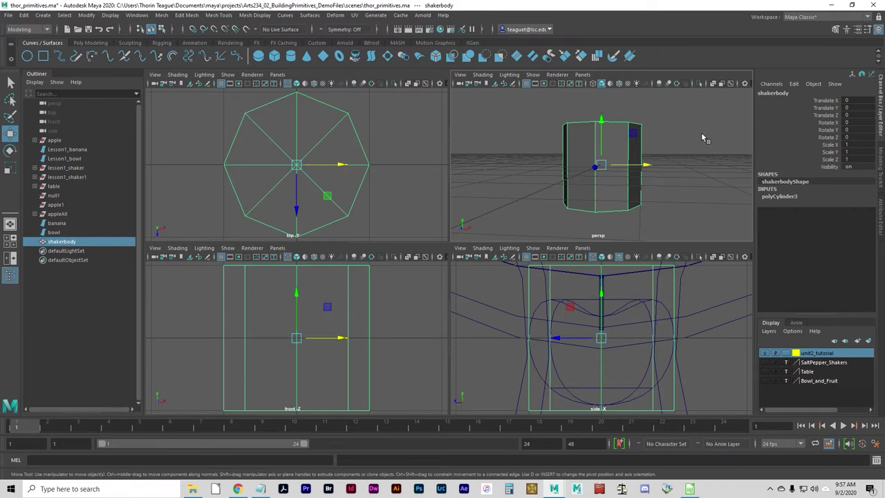
scroll(715, 172, down, 3)
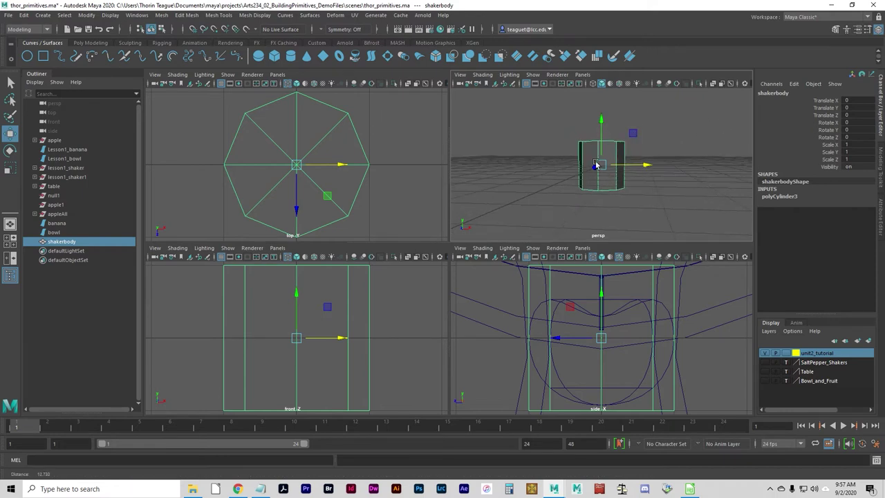
scroll(332, 180, down, 5)
scroll(342, 185, down, 4)
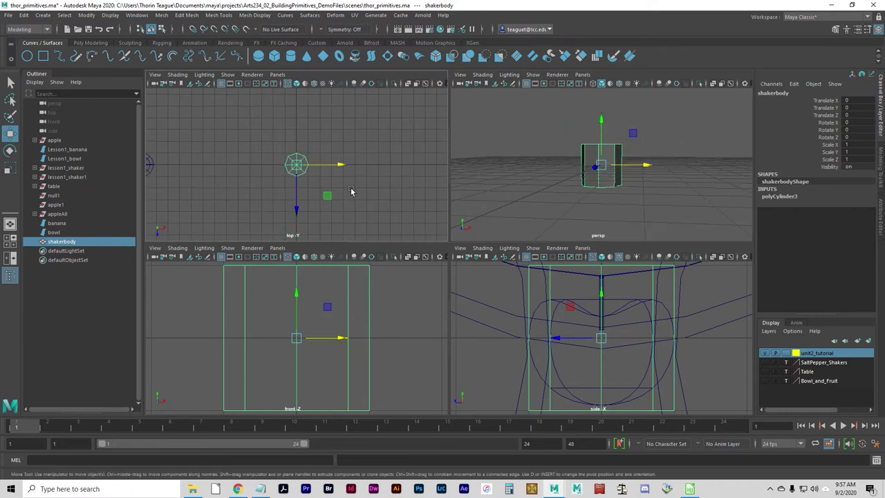
alt+drag(561, 191, 584, 172)
alt+right_drag(273, 174, 362, 191)
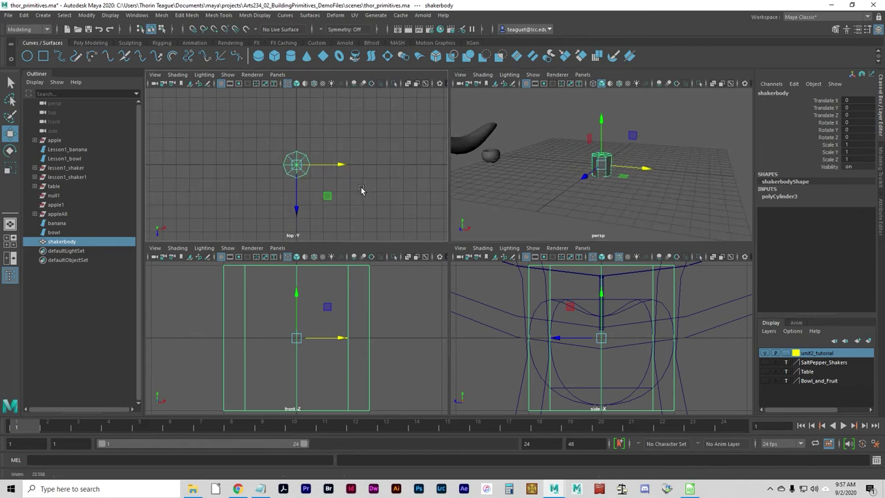
alt+right_drag(280, 189, 317, 185)
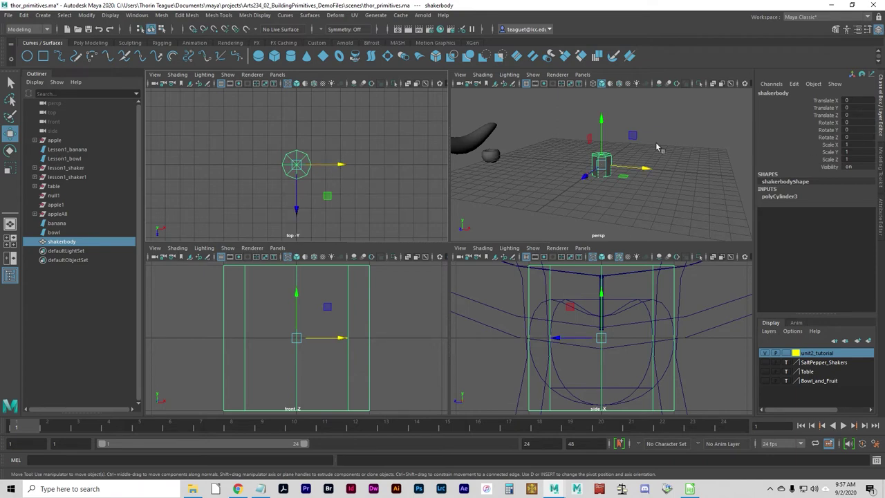
double_click(862, 146)
text(.5)
key(Tab)
key(Tab)
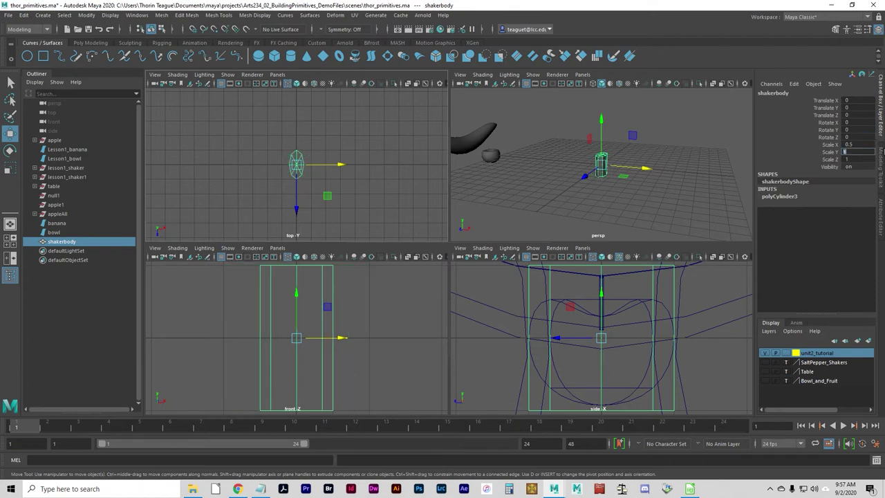
text(.5)
key(Return)
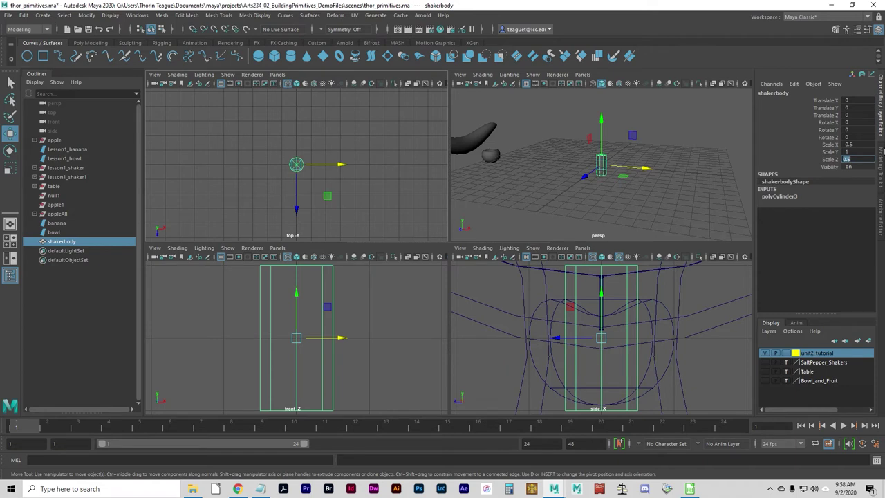
Frame the shaker body in all four views and switch it to vertex selection
click(602, 190)
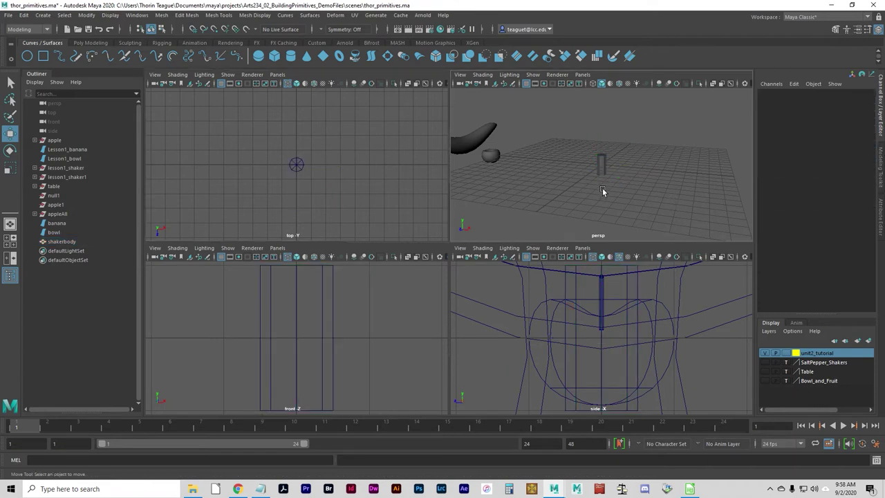
click(603, 163)
key(shift+f)
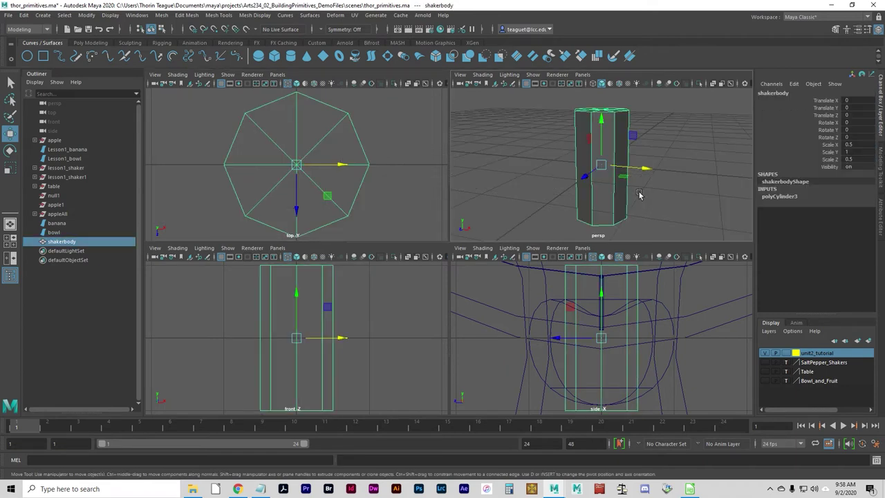
mouse_move(560, 186)
alt+mouse_down()
mouse_move(569, 181)
mouse_move(533, 186)
mouse_move(565, 190)
alt+mouse_up()
click(565, 189)
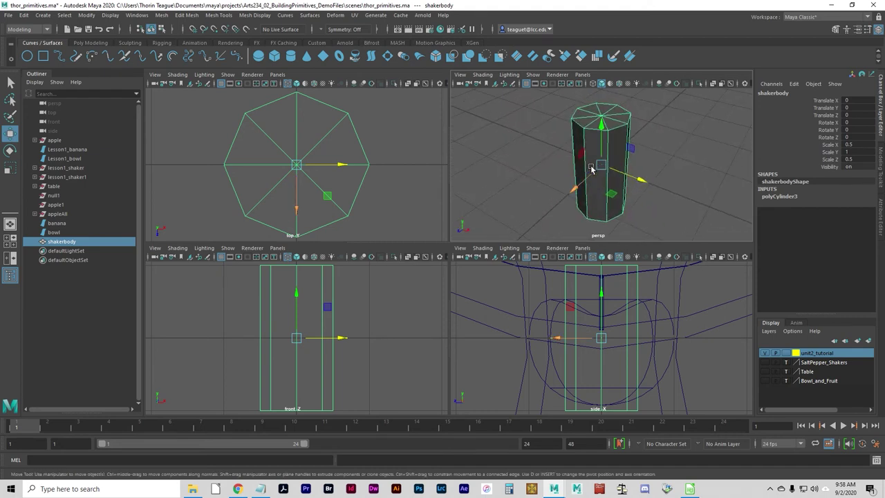
alt+drag(609, 149, 623, 125)
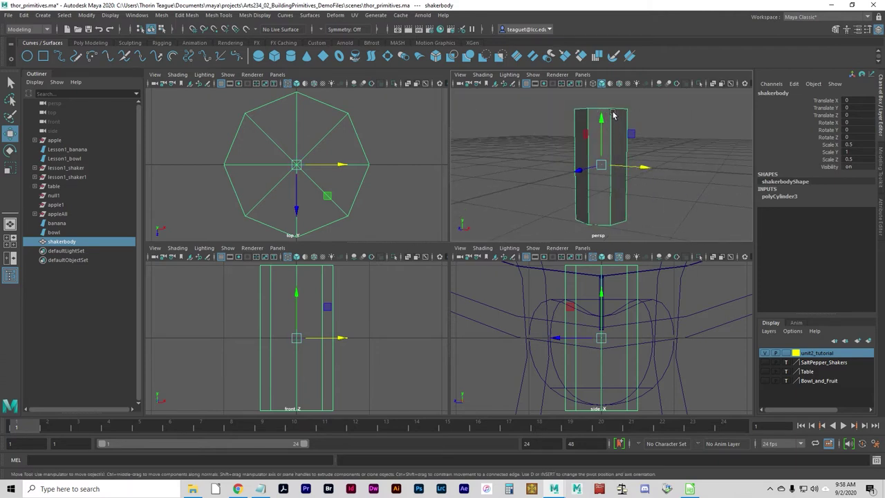
right_click(610, 109)
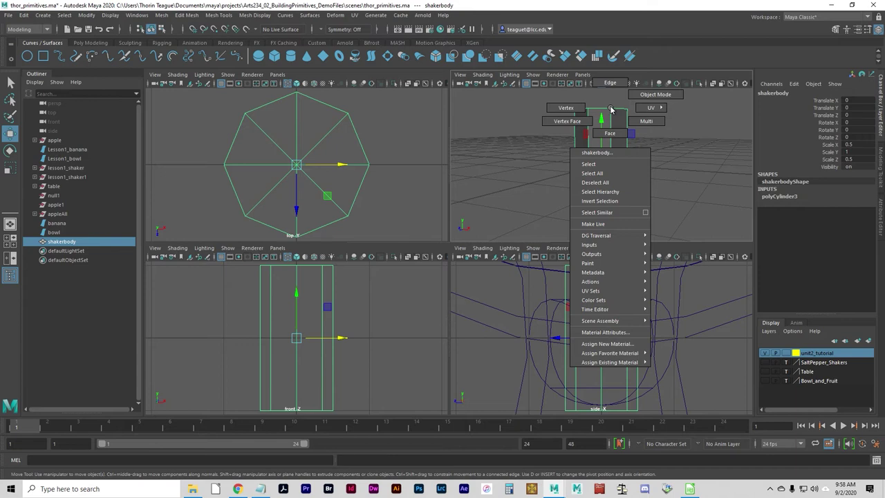
right_drag(610, 110, 569, 110)
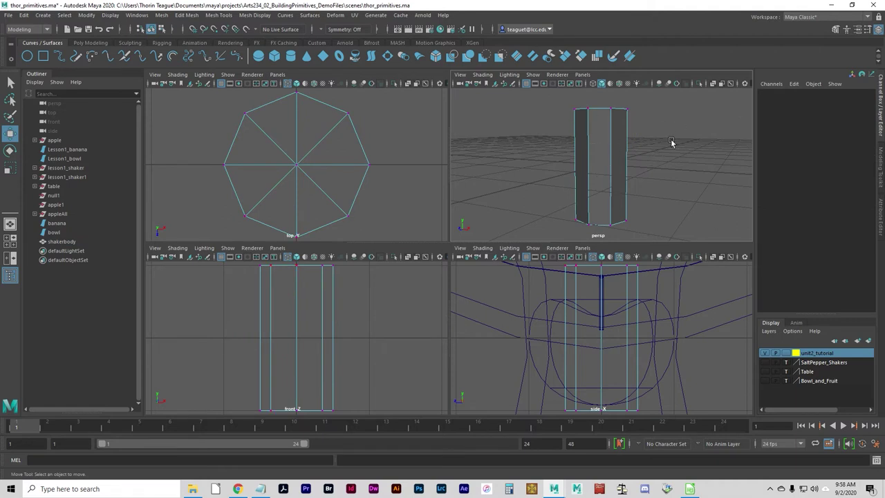
click(606, 126)
mouse_move(606, 126)
alt+mouse_down()
mouse_move(625, 118)
mouse_move(608, 126)
alt+mouse_up()
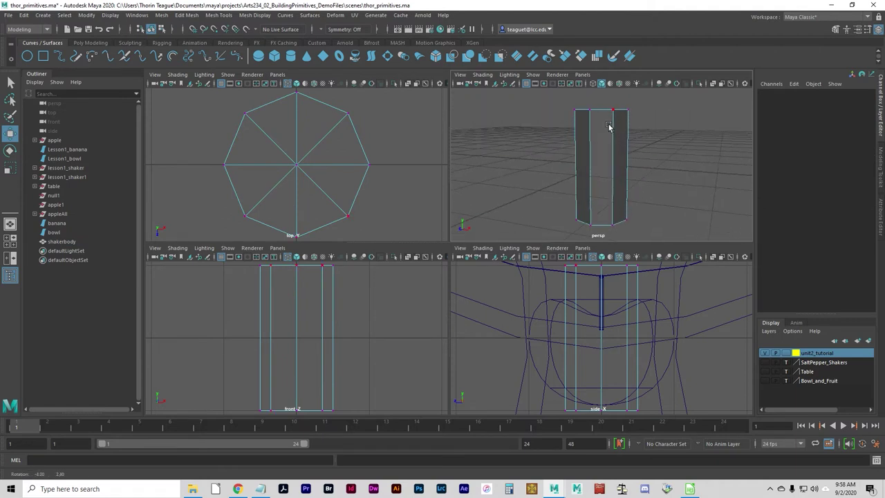
Taper the shaker body by uniformly scaling all its top vertices inward to about half their width
middle_drag(600, 280, 600, 302)
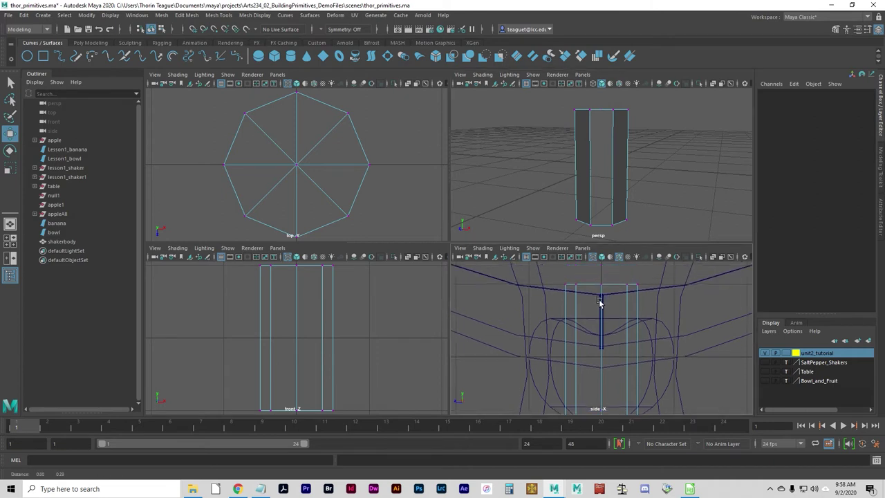
drag(655, 303, 517, 278)
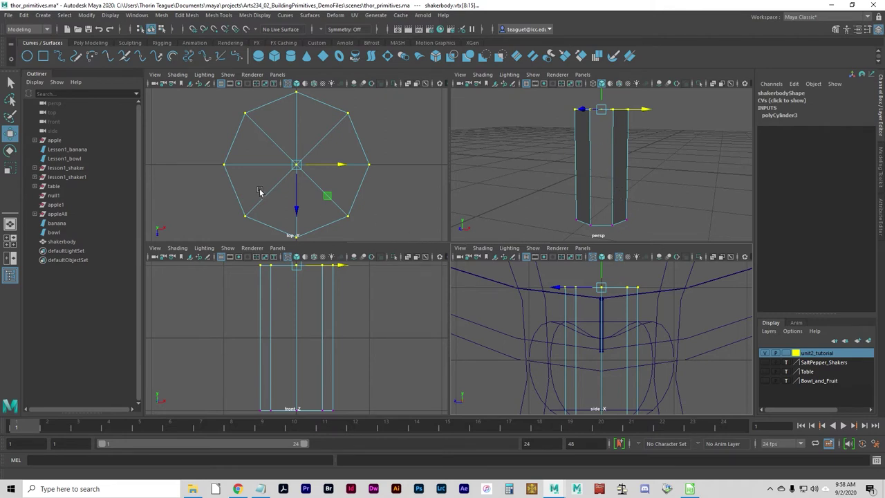
key(r)
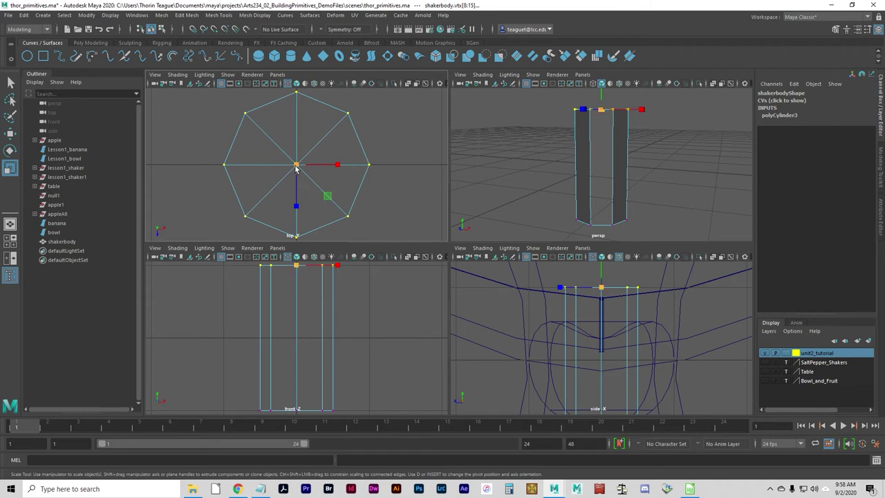
drag(296, 168, 246, 165)
mouse_move(642, 163)
alt+mouse_down()
mouse_move(622, 159)
mouse_move(650, 163)
alt+mouse_up()
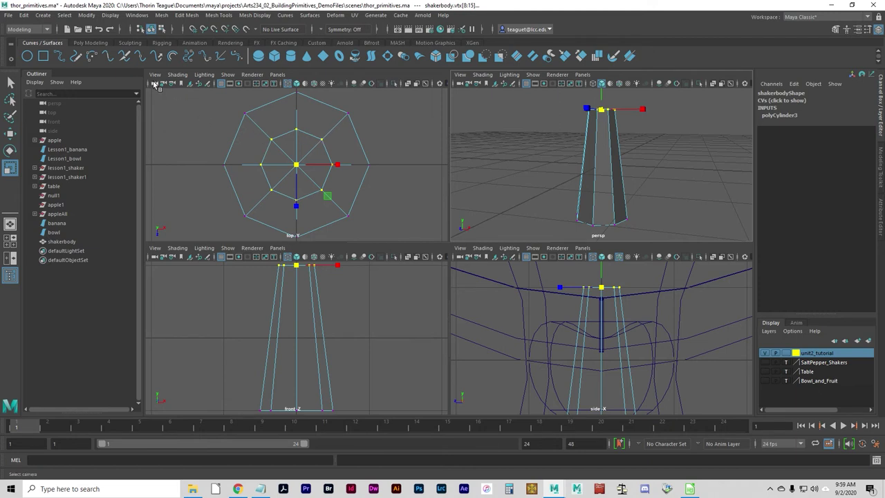
Reset the polygon sphere options and create a default sphere with radius 1 and 20 axis and height divisions
click(42, 15)
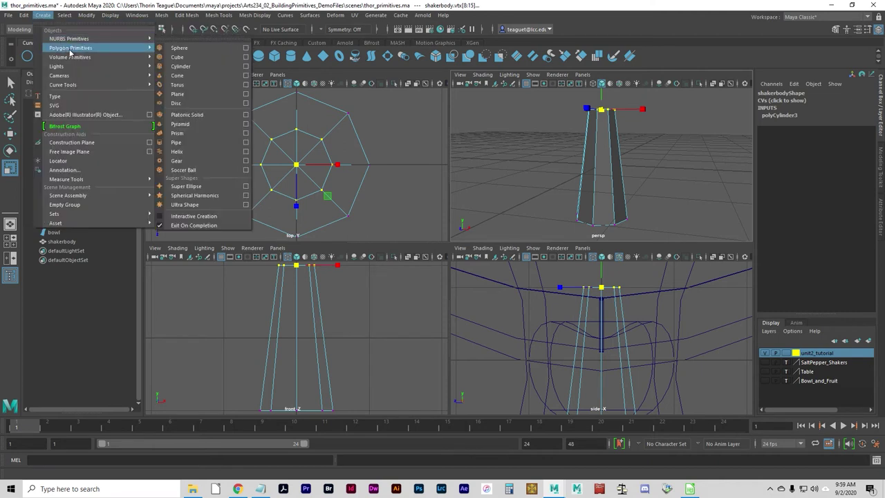
mouse_move(74, 52)
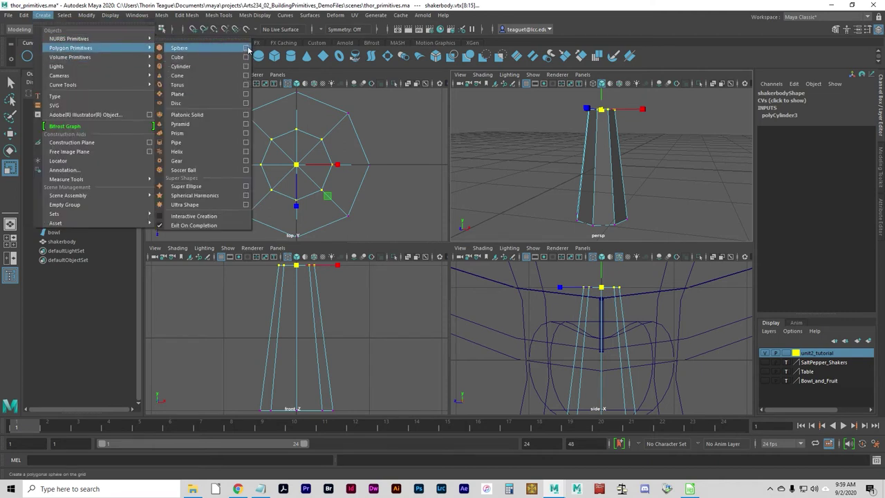
click(247, 48)
click(247, 48)
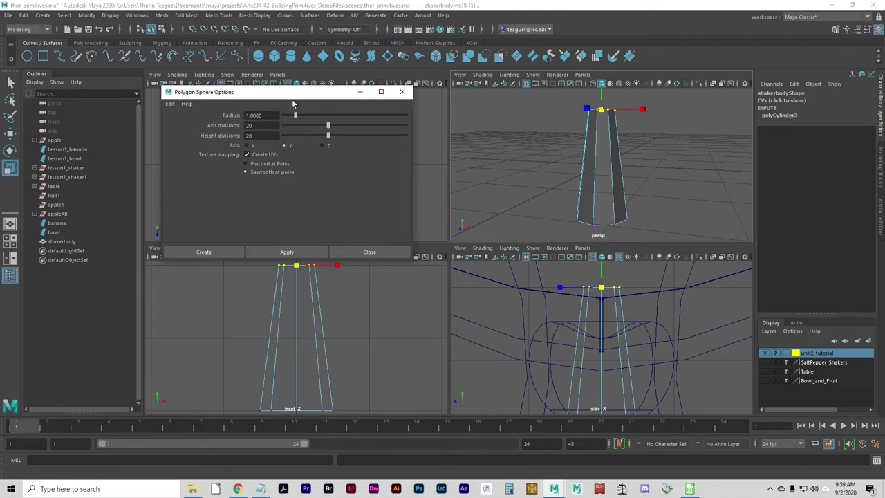
click(174, 103)
click(191, 129)
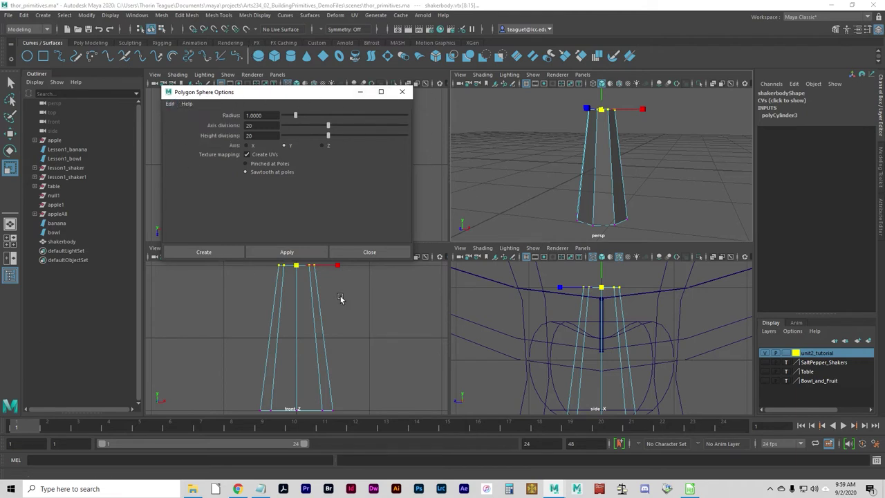
click(201, 251)
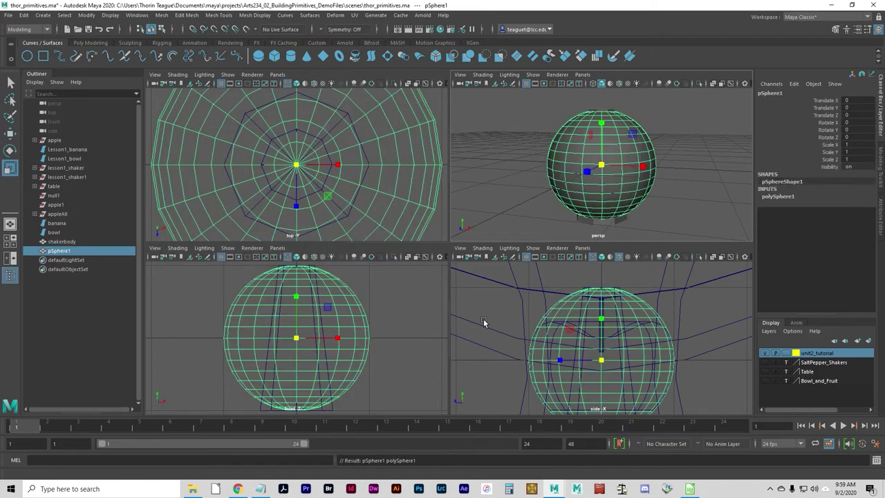
Rename the new sphere as cap
click(773, 92)
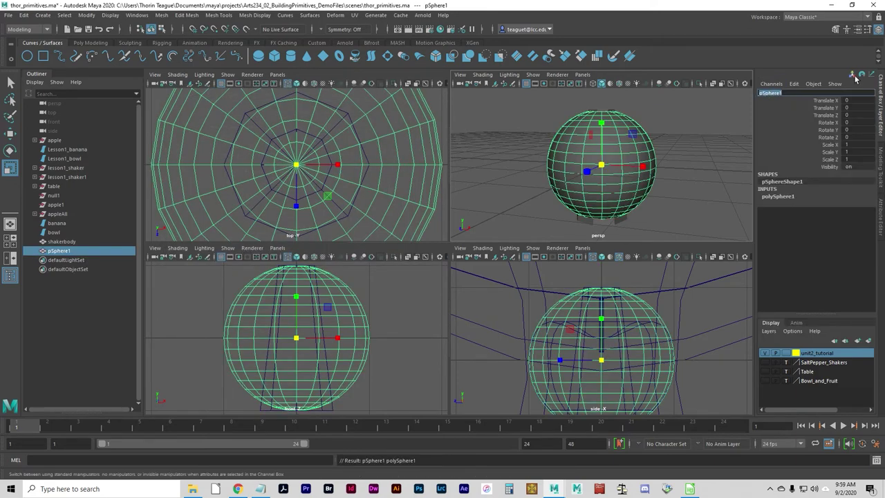
text(cap)
key(Return)
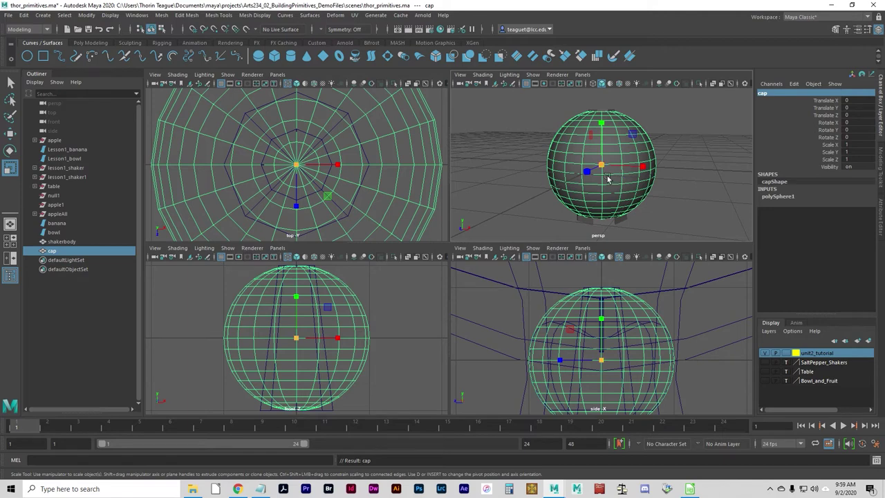
Scale the cap uniformly to about 0.463 and raise it to about 1.062 in Y onto the top of the shaker body
drag(605, 174, 551, 166)
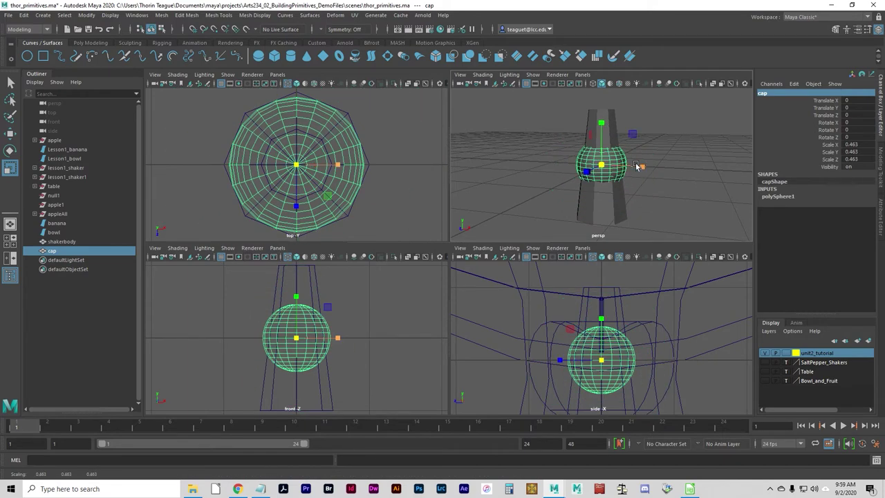
alt+middle_drag(687, 135, 684, 179)
key(w)
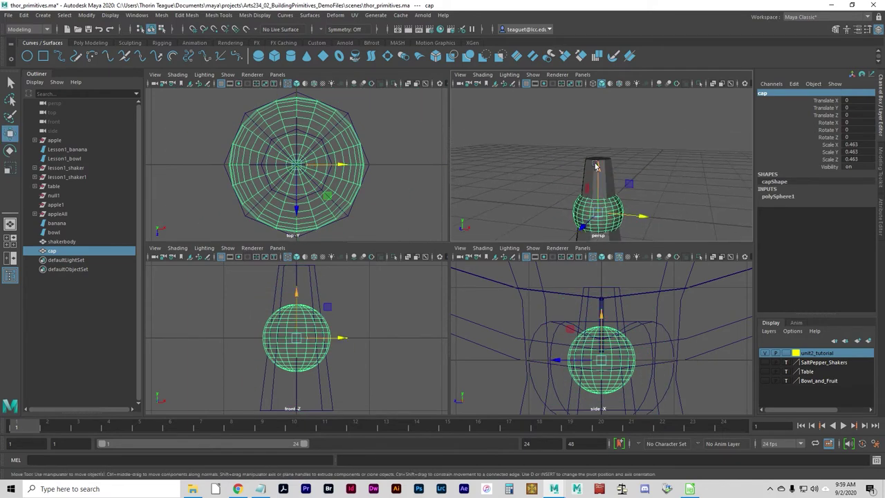
drag(597, 166, 600, 107)
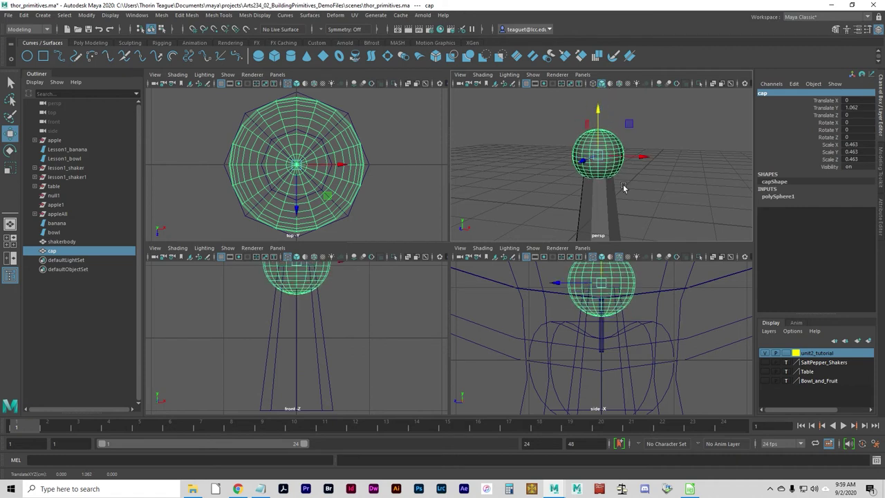
key(shift+f)
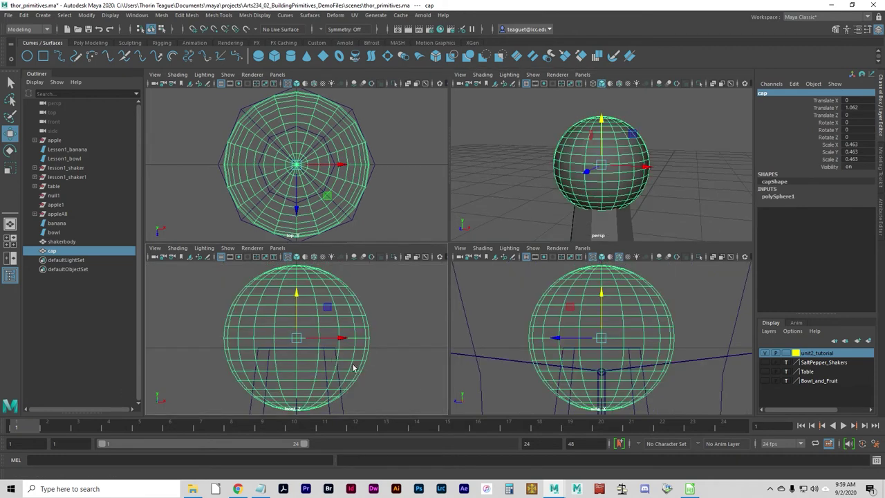
Lower the cap to about 0.998 in Y and scale it uniformly to about 0.209 so it fits the top of the shaker body
drag(296, 289, 295, 303)
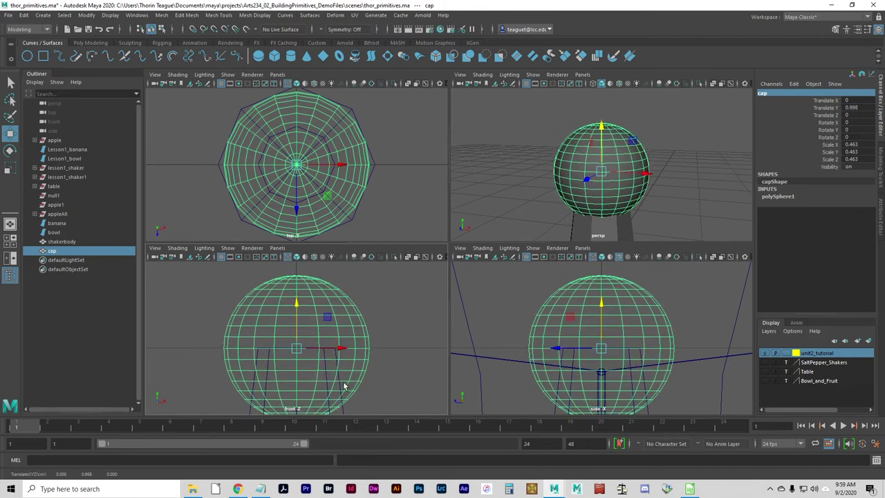
click(259, 353)
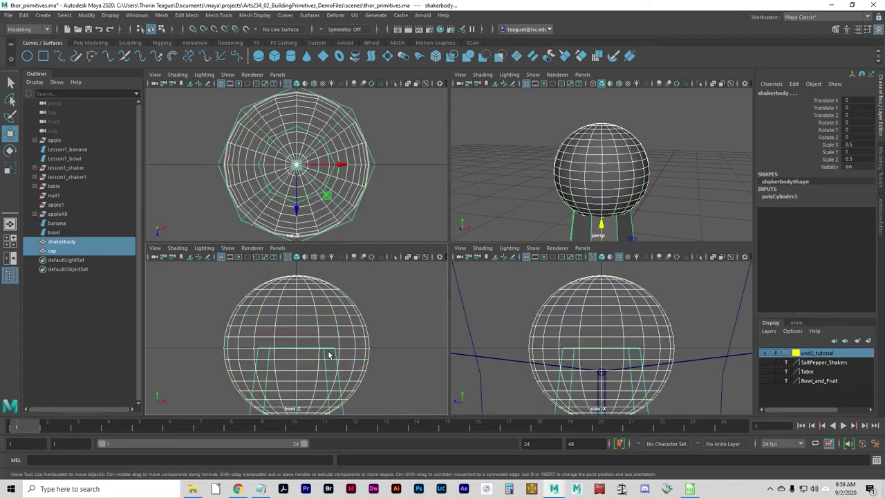
drag(385, 323, 321, 306)
key(r)
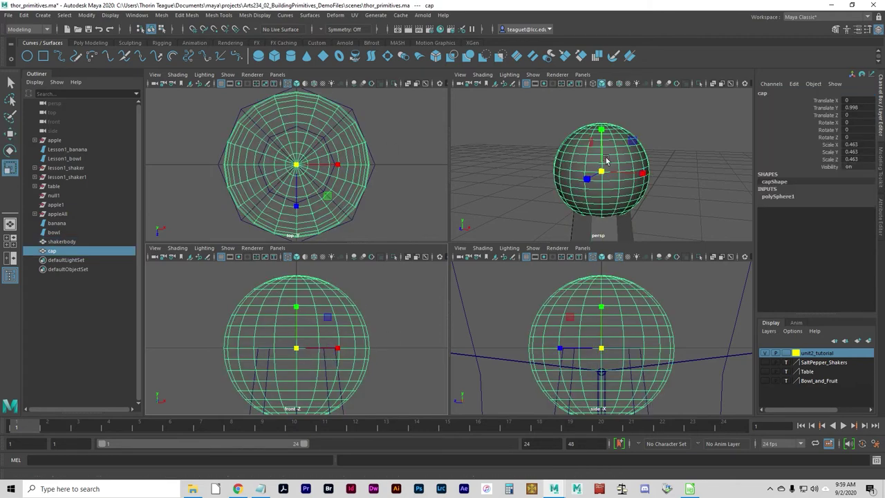
drag(602, 172, 555, 173)
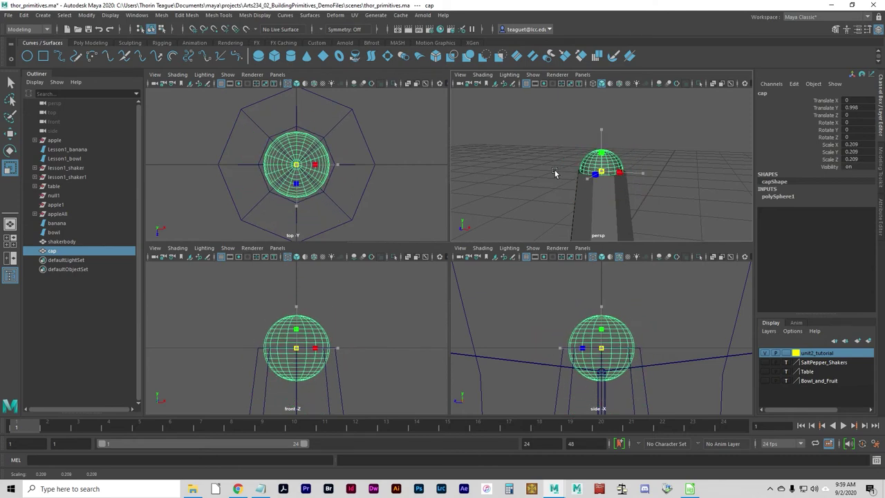
key(w)
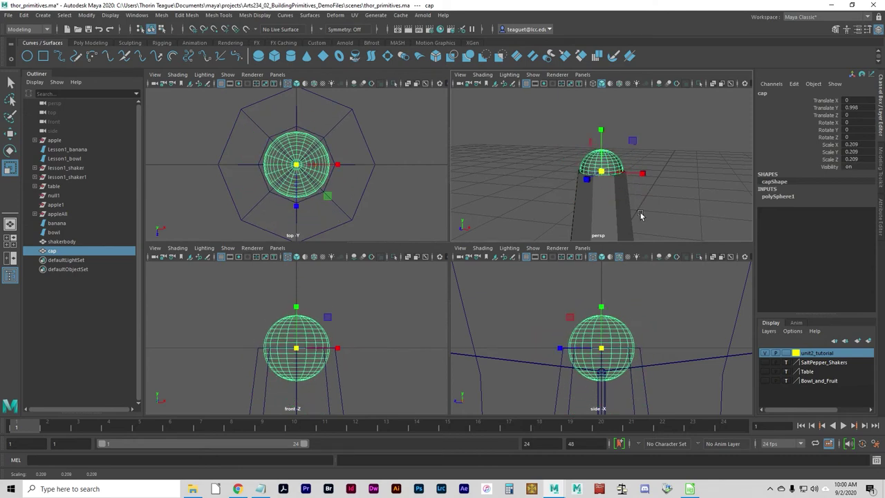
alt+drag(655, 206, 636, 216)
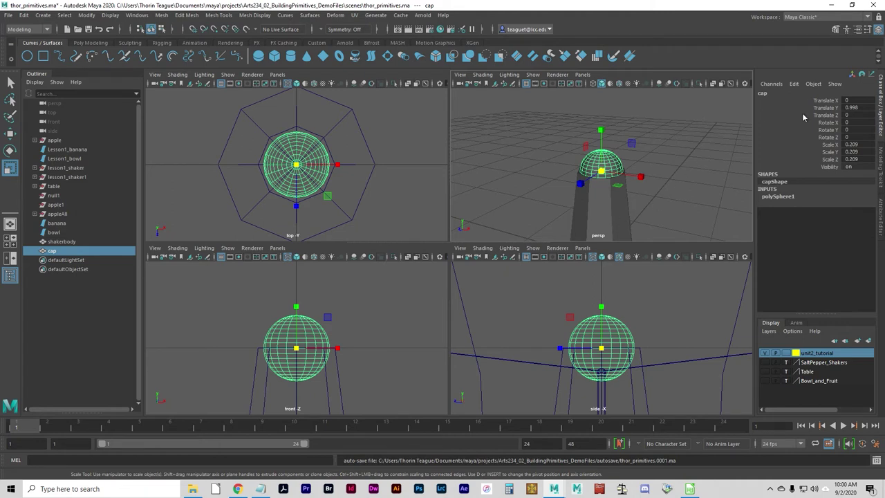
Group the shaker body and cap together and name the group shaker
click(613, 191)
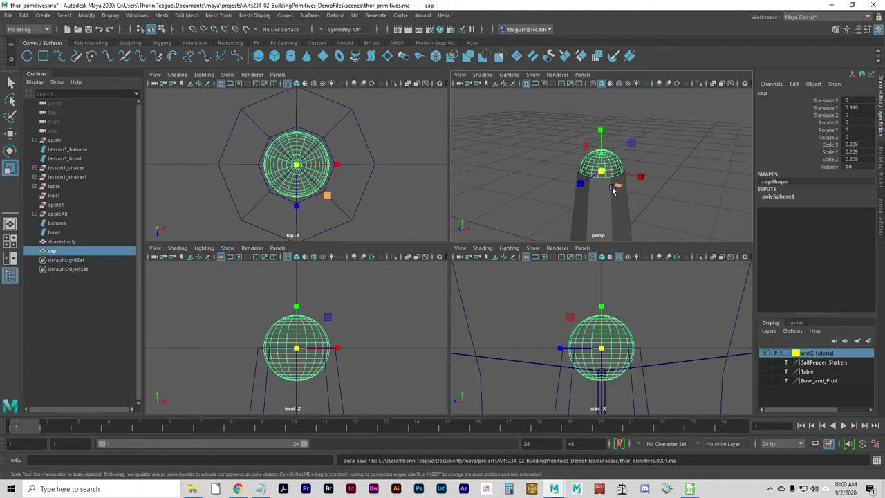
click(608, 213)
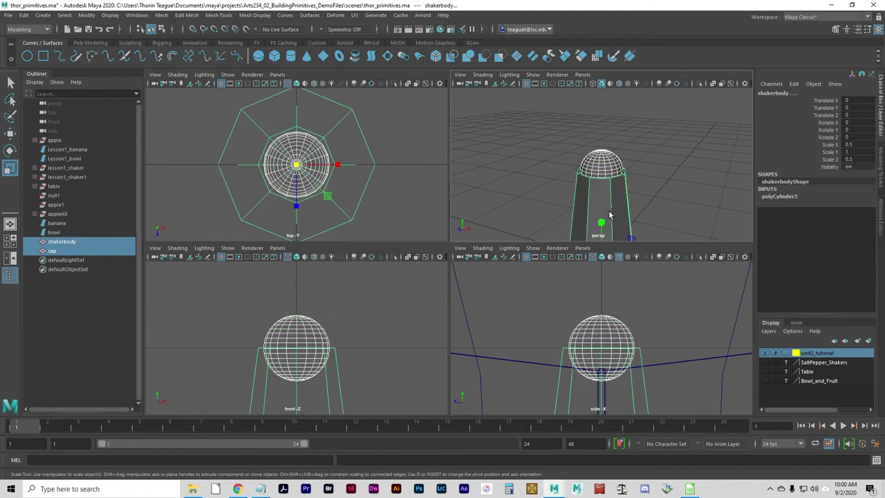
key(ctrl+g)
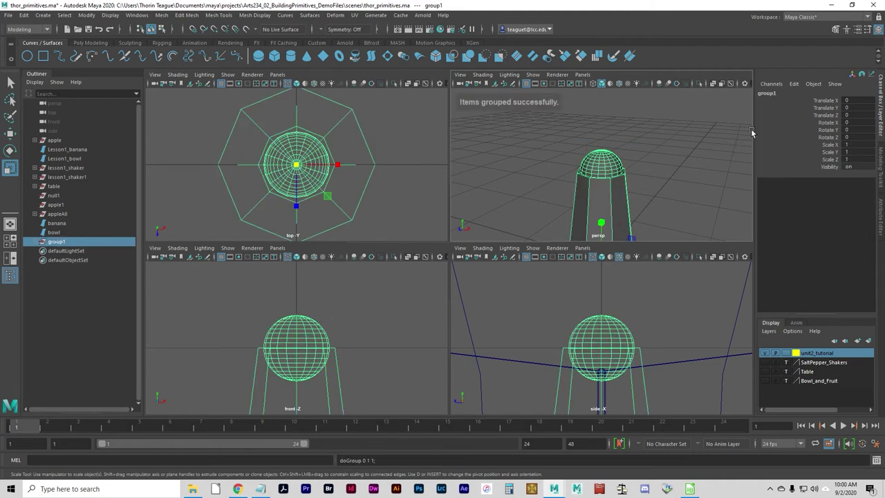
double_click(770, 94)
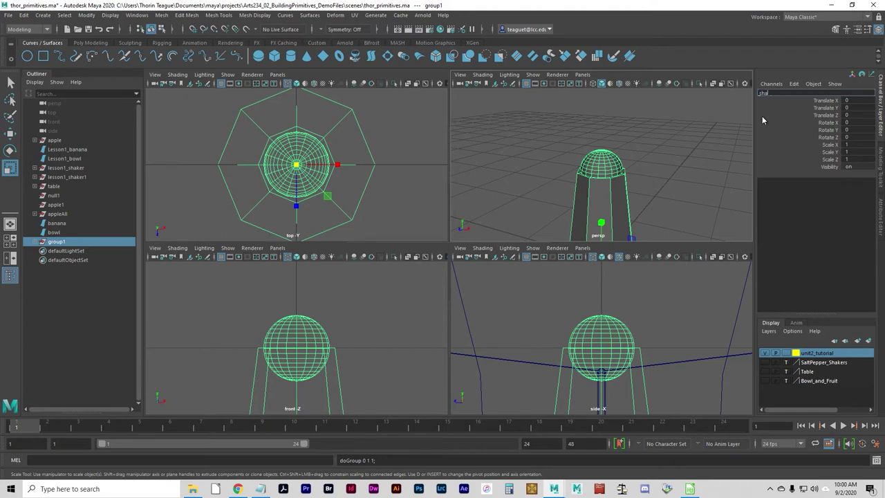
key(Return)
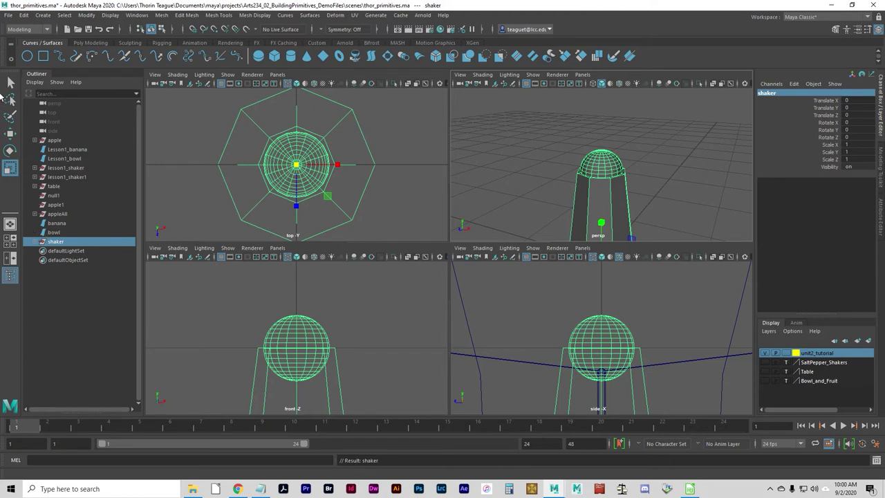
Duplicate the shaker group and select the copy
click(24, 15)
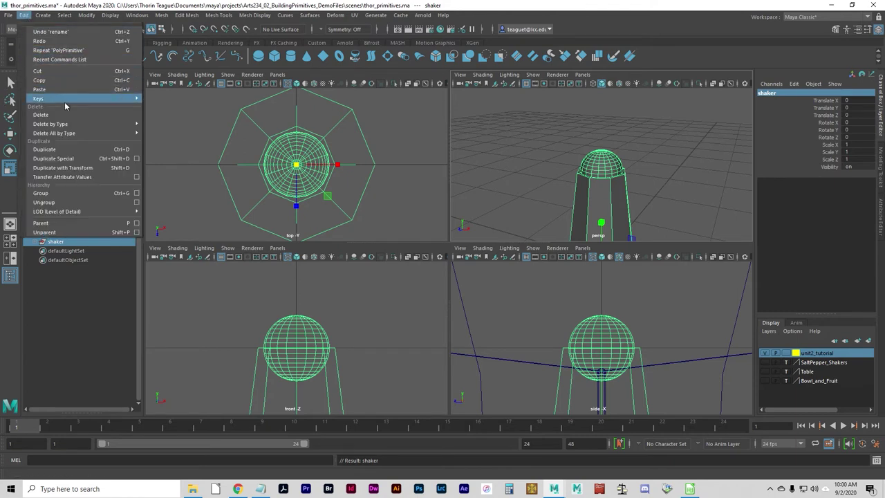
click(80, 152)
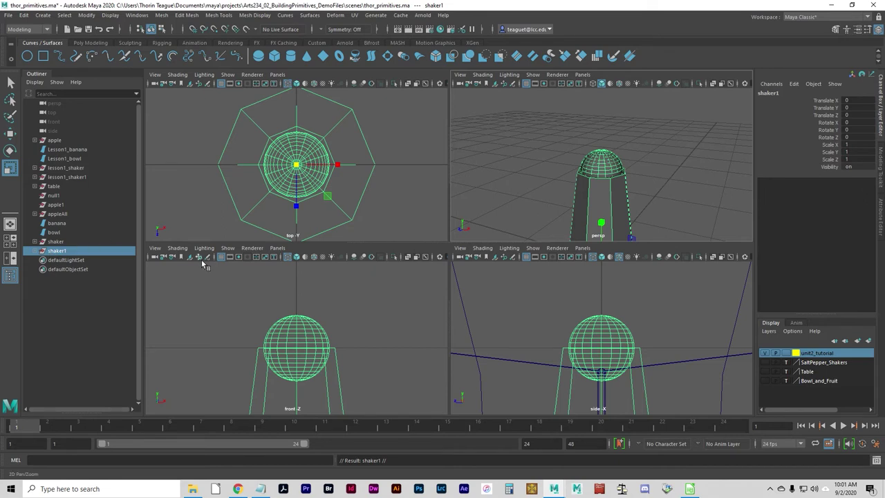
click(63, 252)
Open the Hypergraph Hierarchy in an enlarged window and find the nodes of the two new shaker groups
click(136, 14)
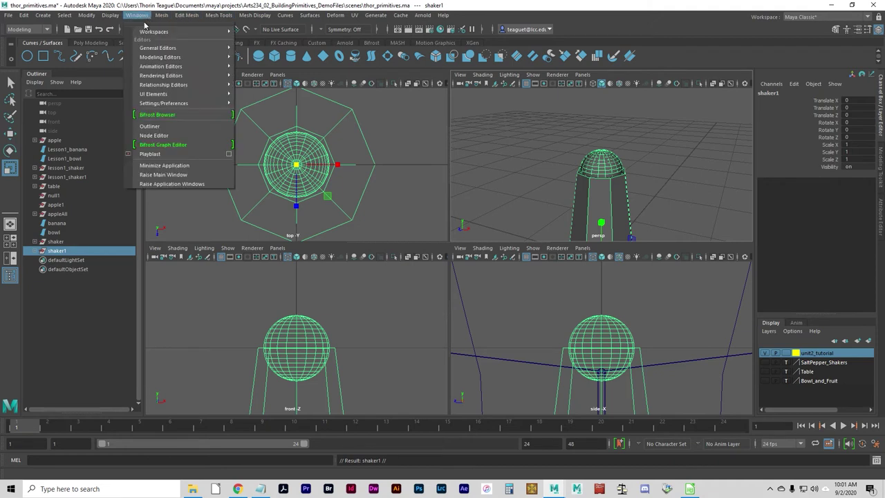
mouse_move(145, 74)
mouse_move(161, 47)
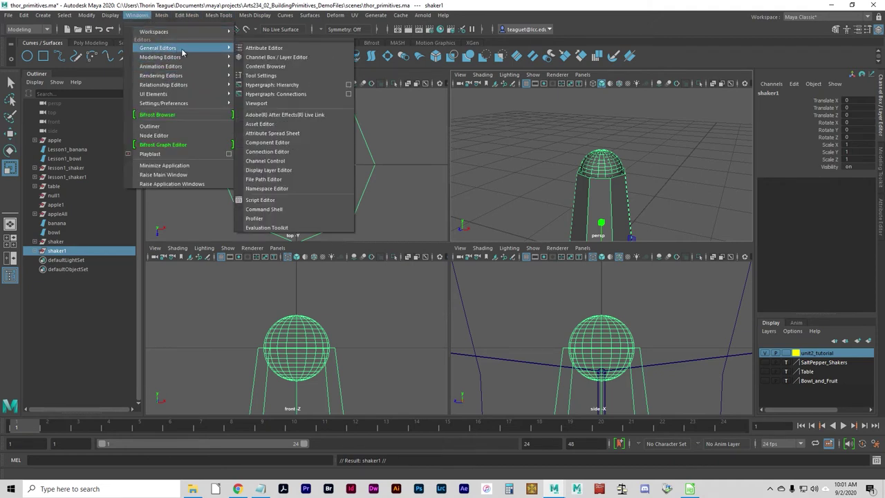
click(297, 85)
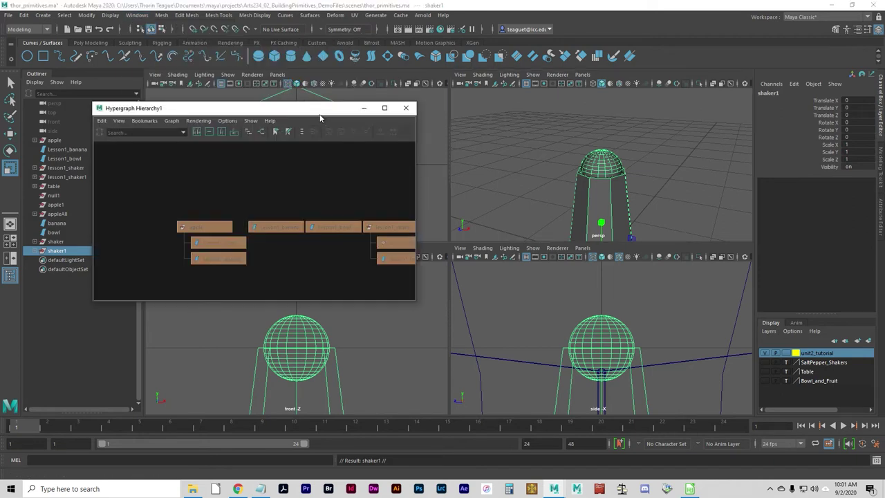
drag(318, 111, 292, 94)
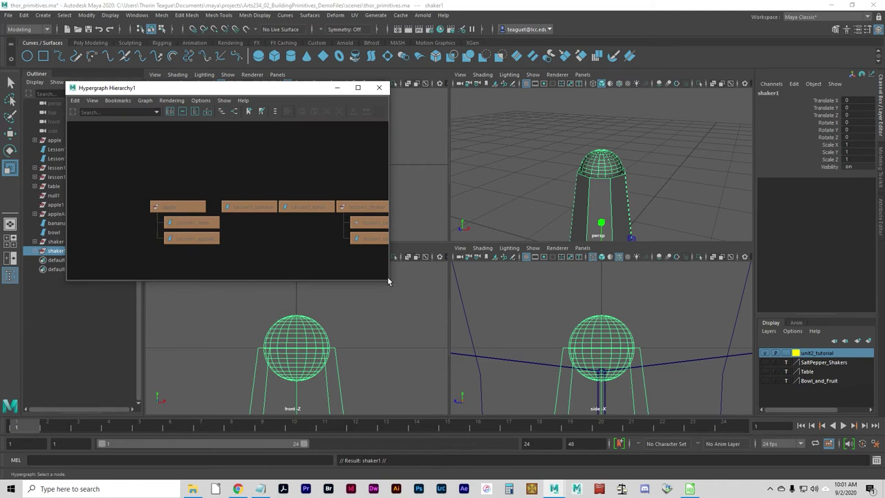
drag(389, 280, 515, 355)
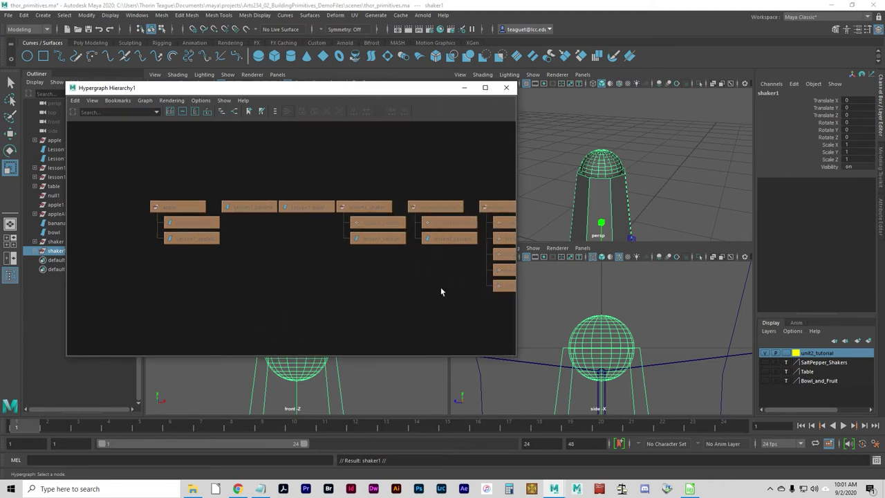
alt+middle_drag(399, 305, 103, 292)
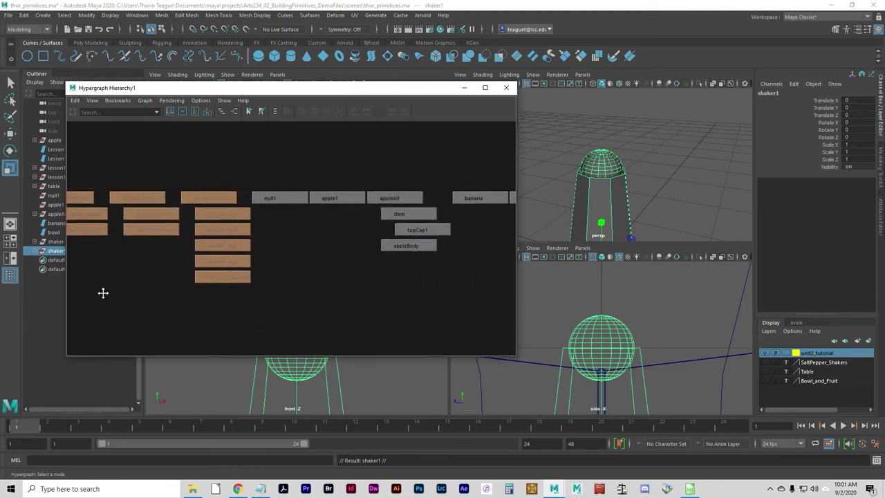
alt+middle_drag(413, 314, 94, 302)
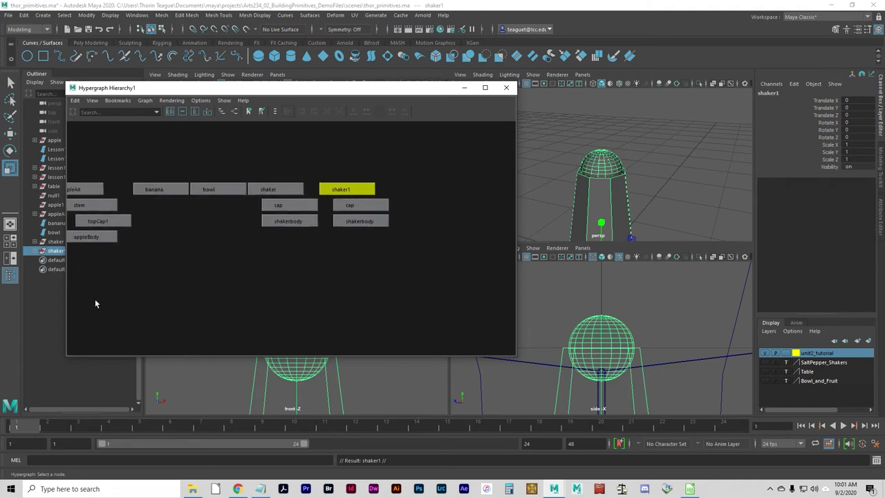
Select the shaker and shaker1 group nodes in turn to compare the original with its duplicate
click(287, 188)
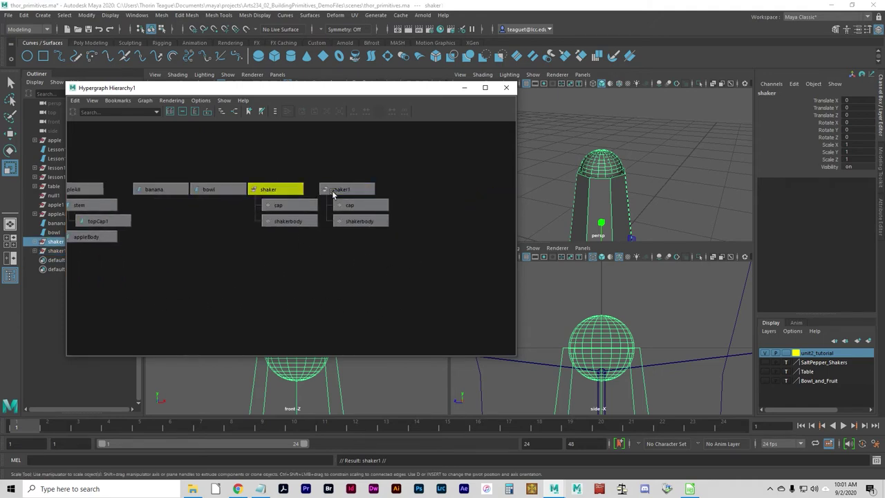
click(333, 191)
click(271, 190)
click(355, 188)
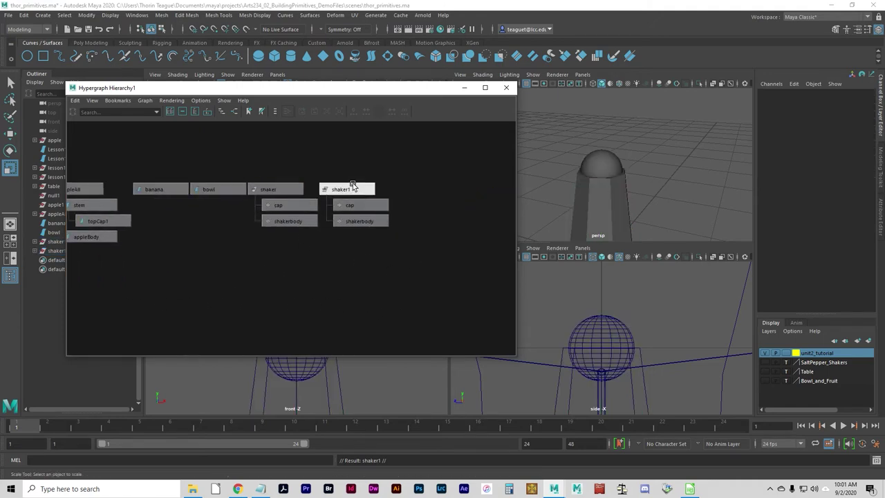
click(279, 188)
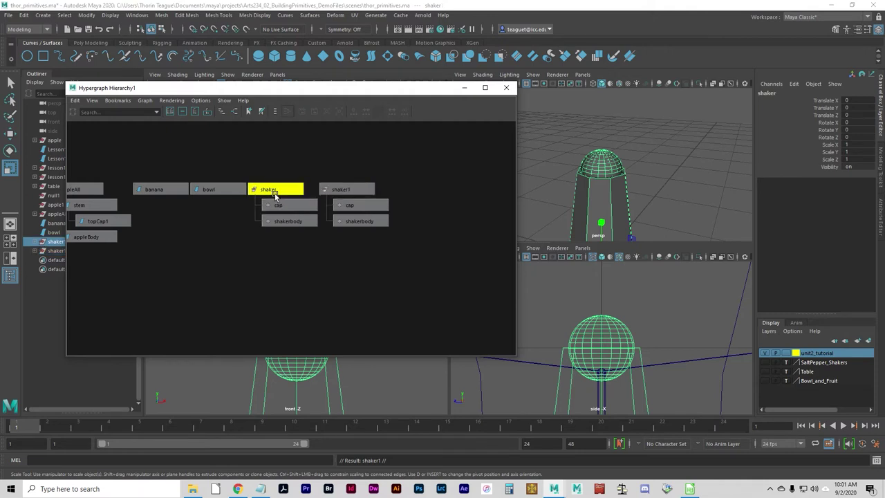
click(337, 190)
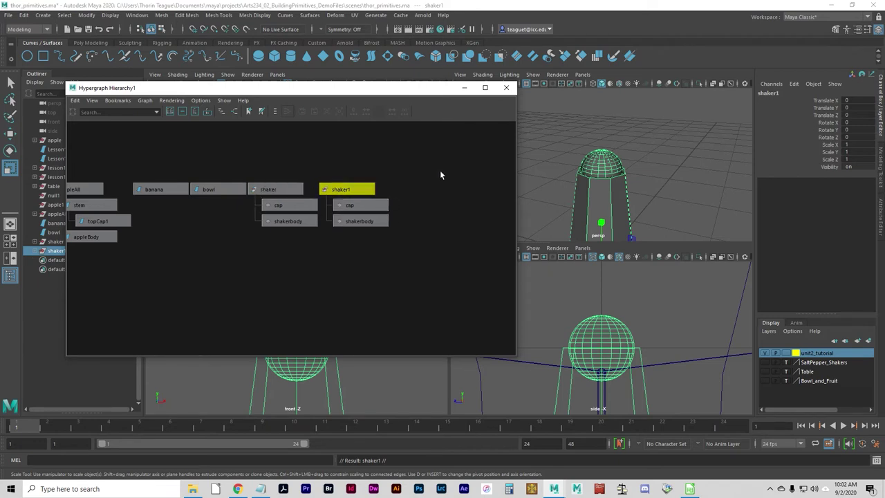
Close the Hypergraph and move the duplicate shaker1 to about 1.06 in X, beside the original shaker
key(w)
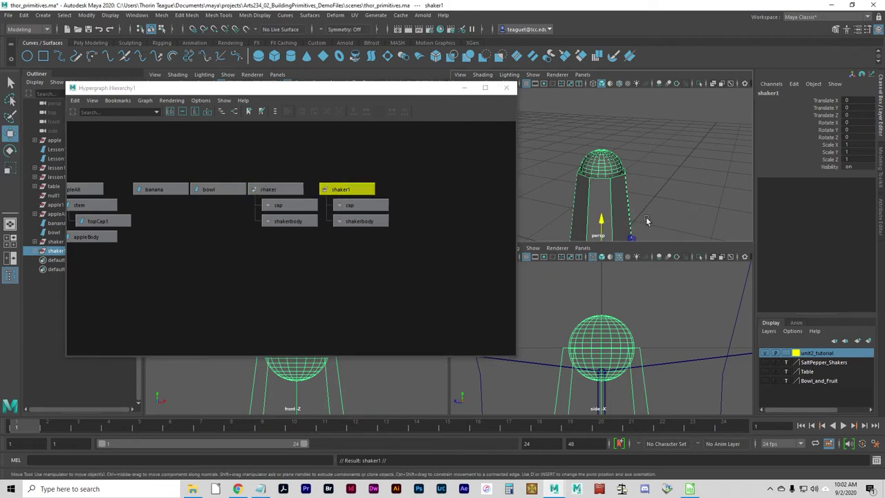
click(506, 87)
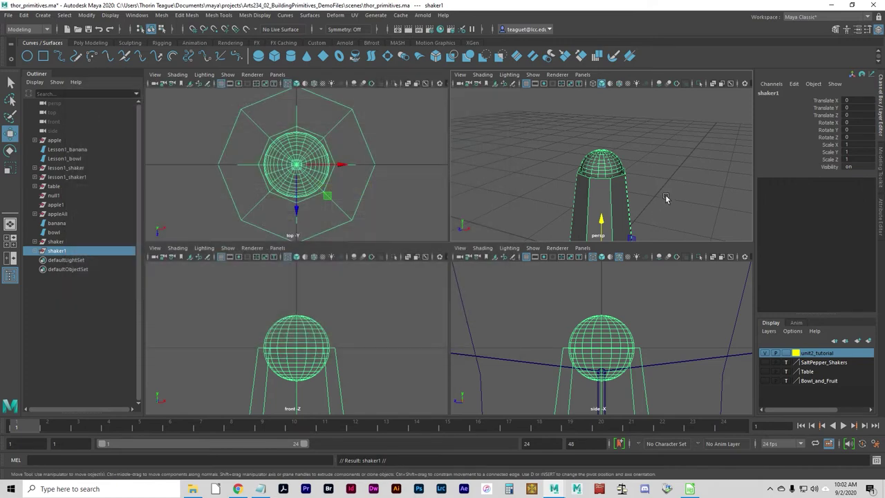
mouse_move(340, 165)
shift+mouse_down()
mouse_move(535, 166)
mouse_move(509, 161)
shift+mouse_up()
alt+drag(740, 219, 543, 185)
scroll(625, 187, up, 5)
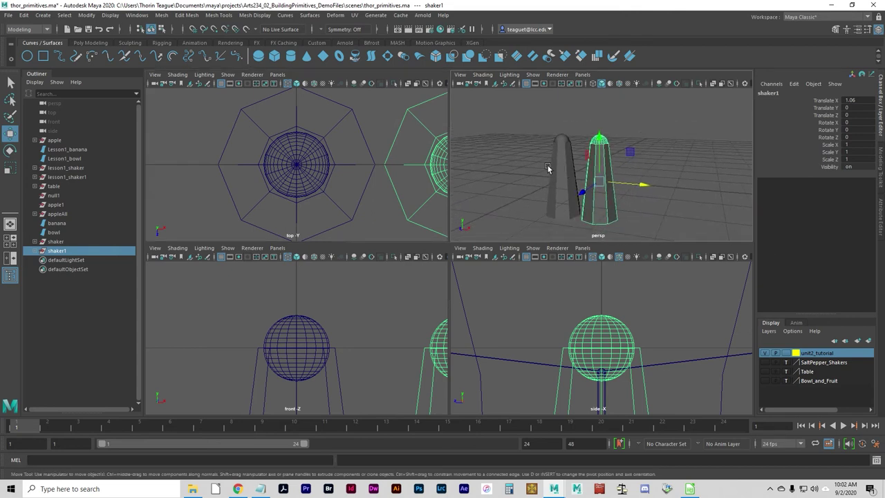
alt+drag(638, 181, 558, 169)
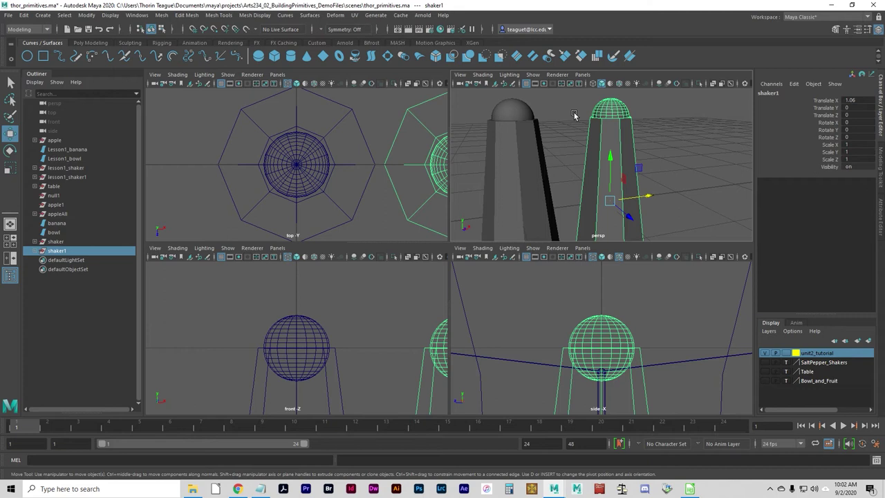
Select both shaker groups and move them together away from the origin along negative Z, leaving nothing selected
ctrl+click(64, 240)
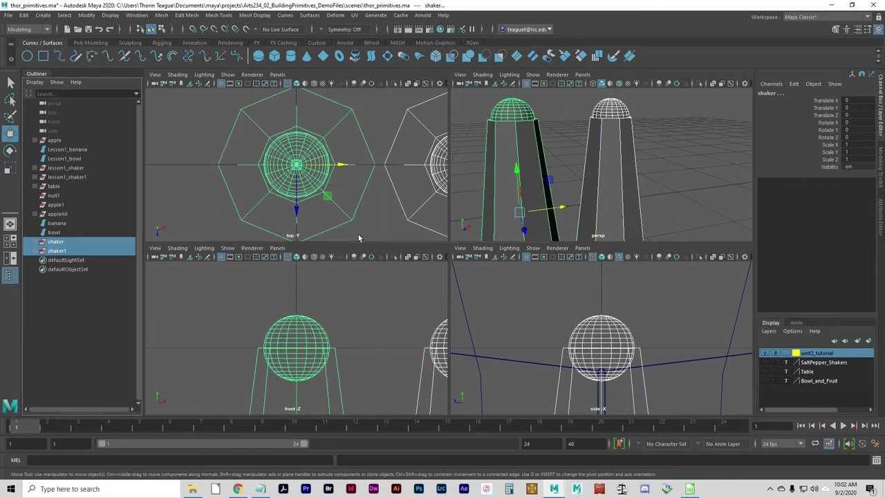
alt+right_drag(401, 207, 257, 201)
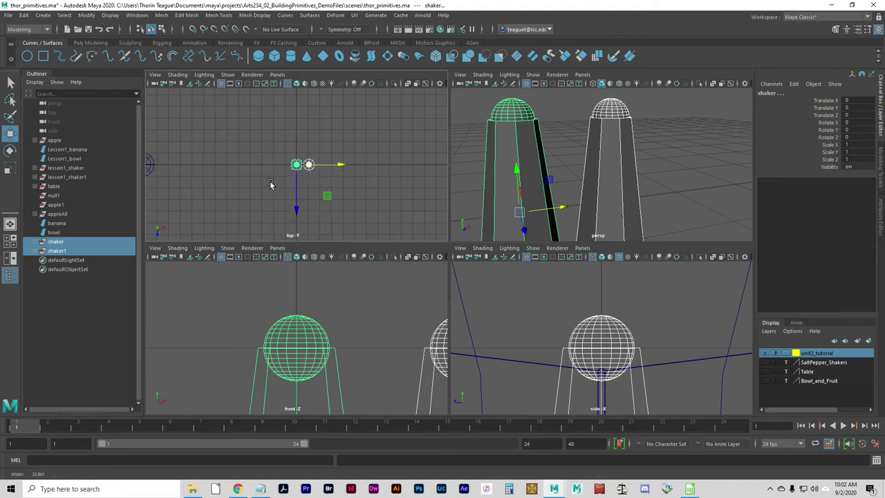
drag(300, 205, 302, 137)
alt+right_drag(341, 196, 315, 149)
drag(298, 161, 309, 113)
click(272, 171)
alt+middle_drag(236, 179, 191, 179)
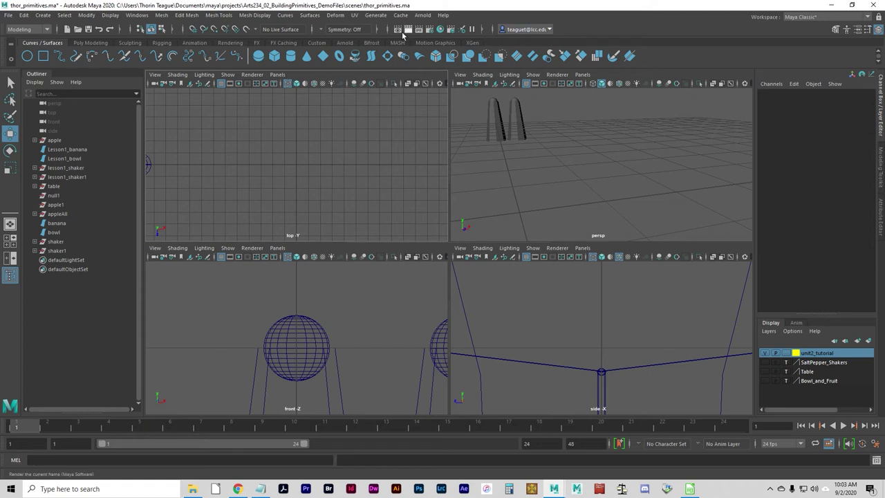
Reset the polygon cube options and create a default cube with width, height and depth 1 and one division per axis
click(43, 15)
mouse_move(69, 48)
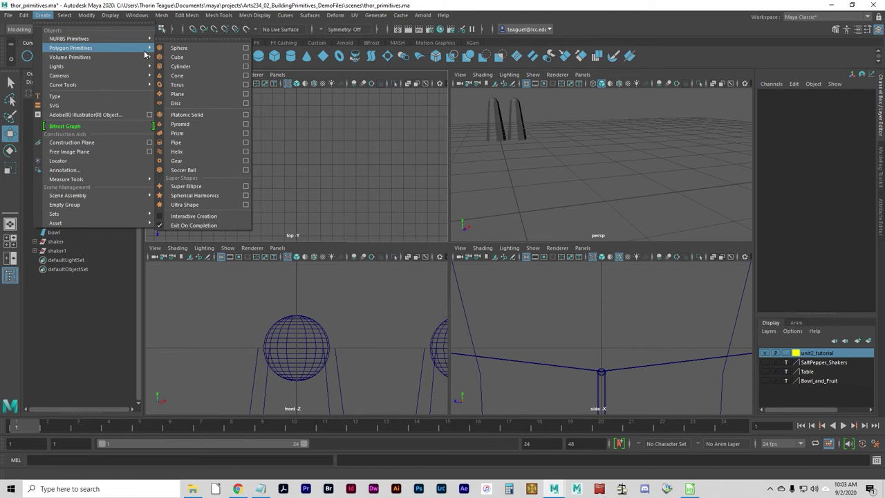
click(246, 57)
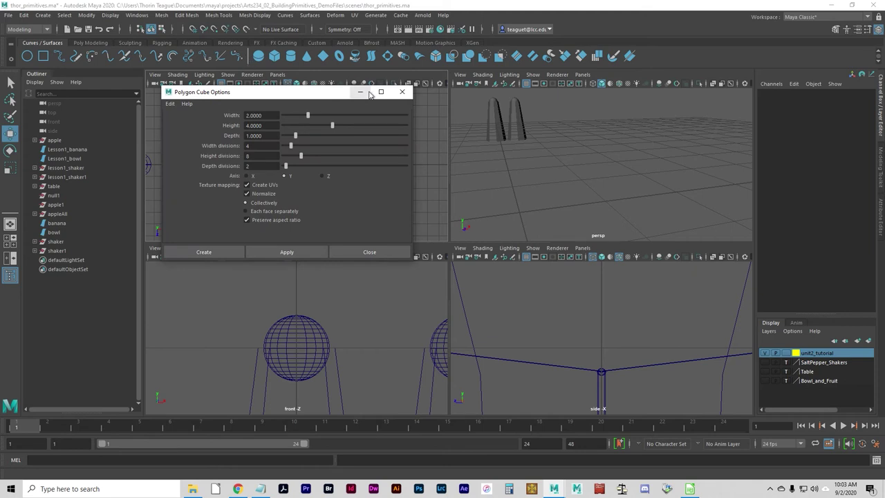
click(170, 104)
click(179, 124)
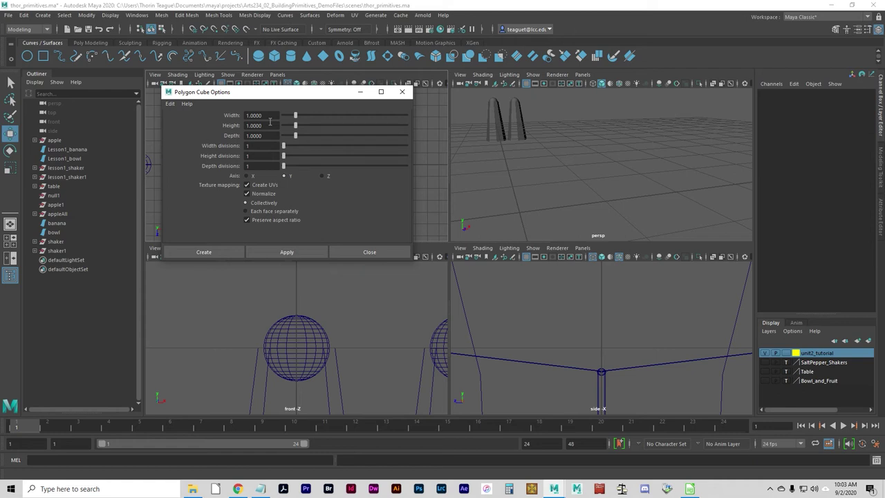
click(203, 252)
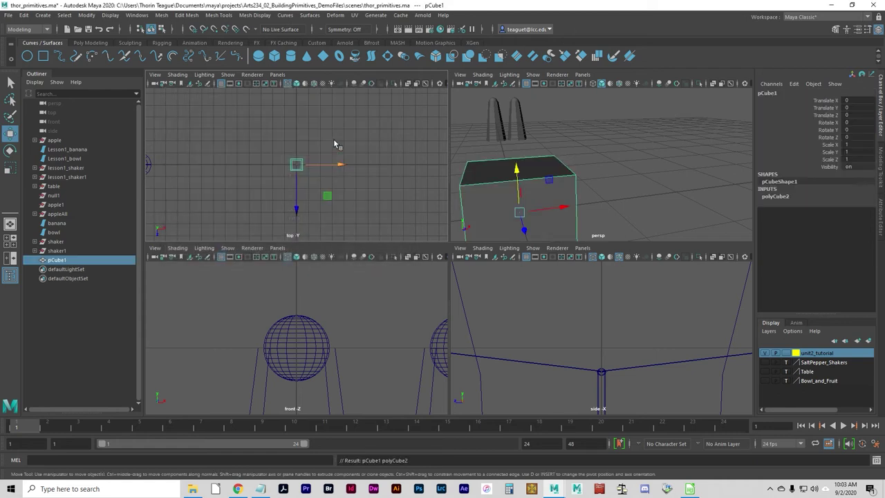
Scale the new cube to 32 in X and 25 in Z to form a flat tabletop
click(858, 145)
text(32)
key(Tab)
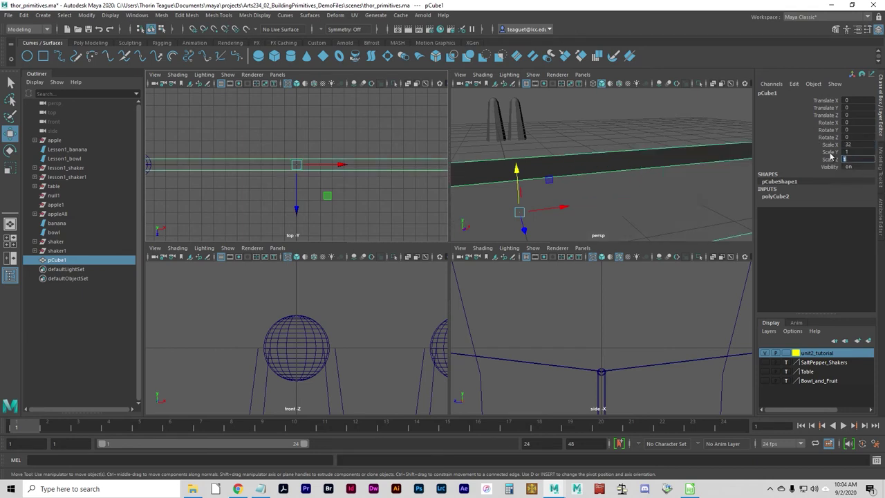
click(846, 160)
text(25)
key(Return)
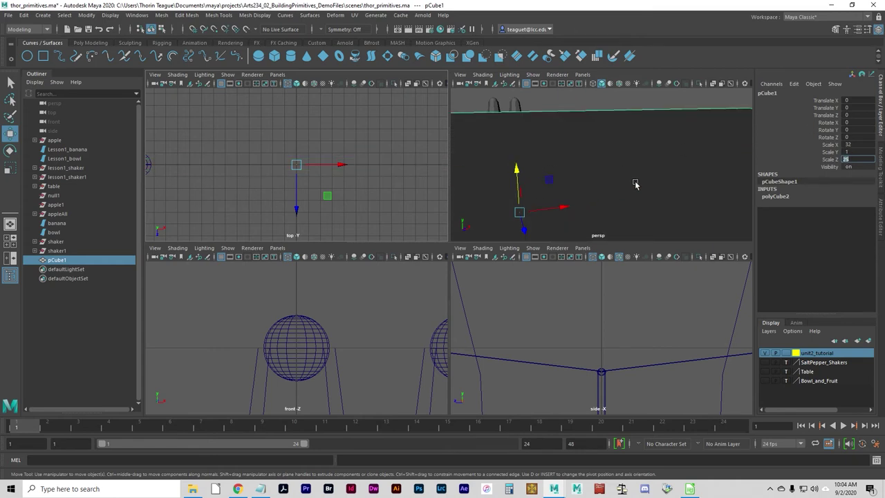
Move the banana along negative X to about -44.6, past the far side of the bowl
alt+drag(635, 184, 550, 197)
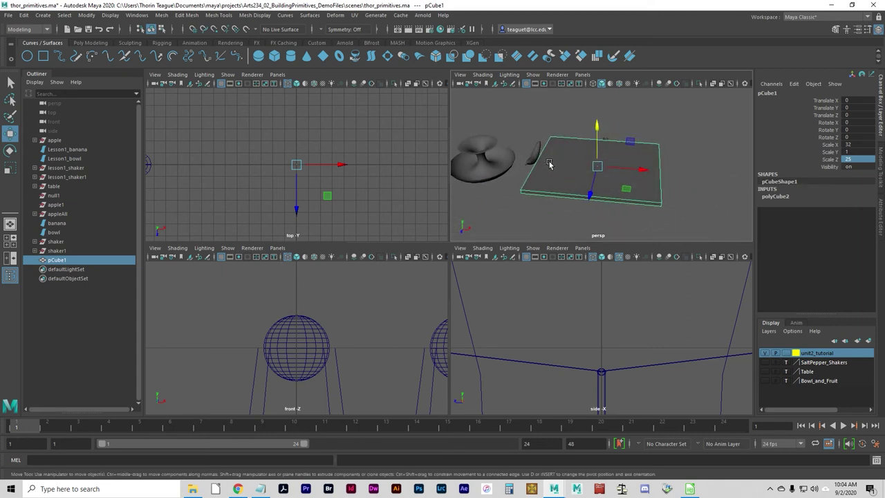
alt+right_drag(295, 178, 197, 182)
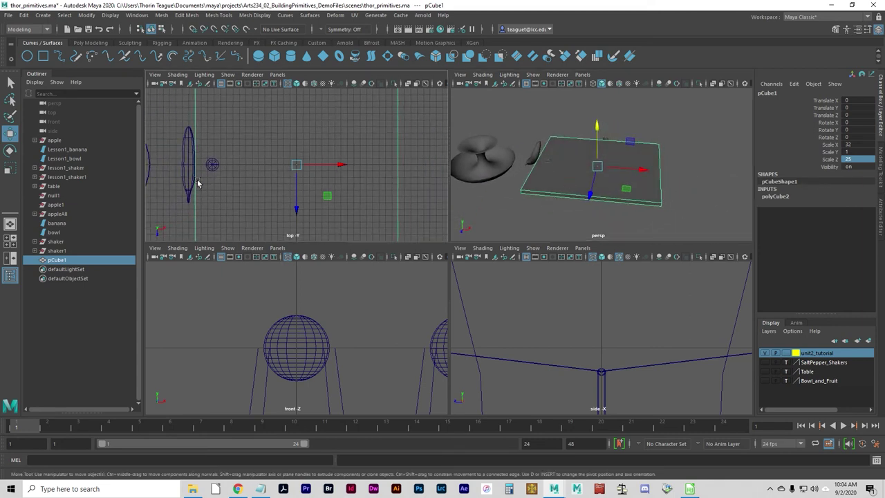
alt+drag(197, 181, 223, 182)
alt+middle_drag(226, 182, 381, 198)
alt+right_drag(381, 198, 270, 172)
click(286, 176)
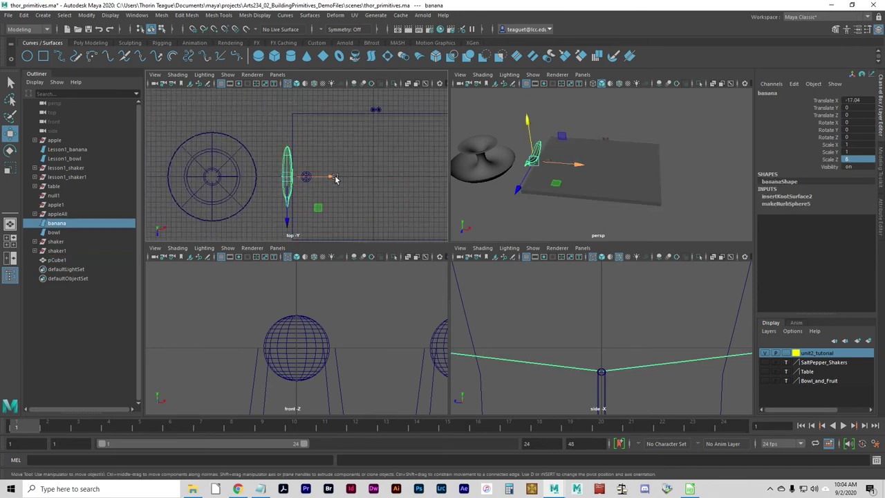
drag(335, 178, 190, 178)
Try to move the apple body alone along negative X past the bowl, and undo the move
click(307, 178)
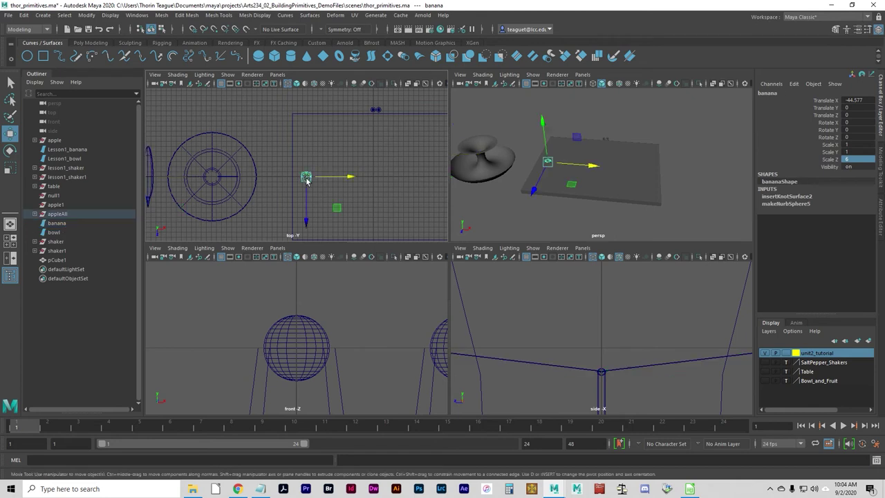
drag(352, 178, 206, 176)
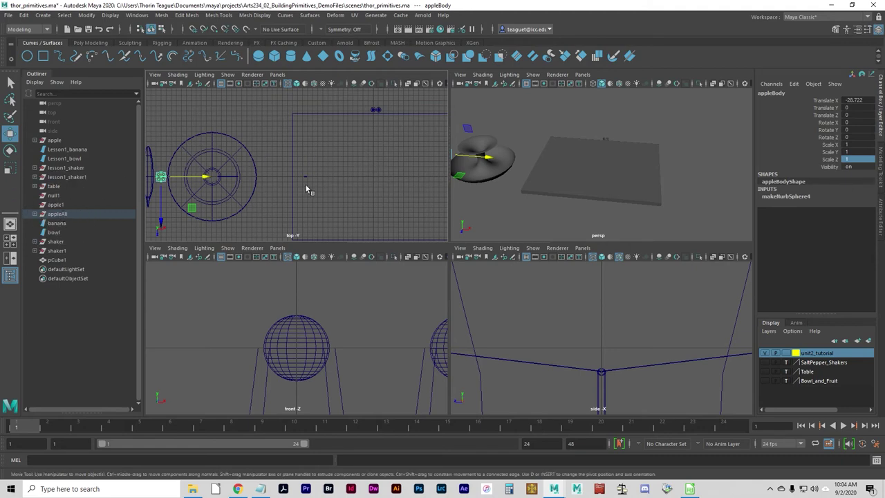
alt+right_drag(305, 185, 527, 201)
alt+right_drag(300, 221, 387, 181)
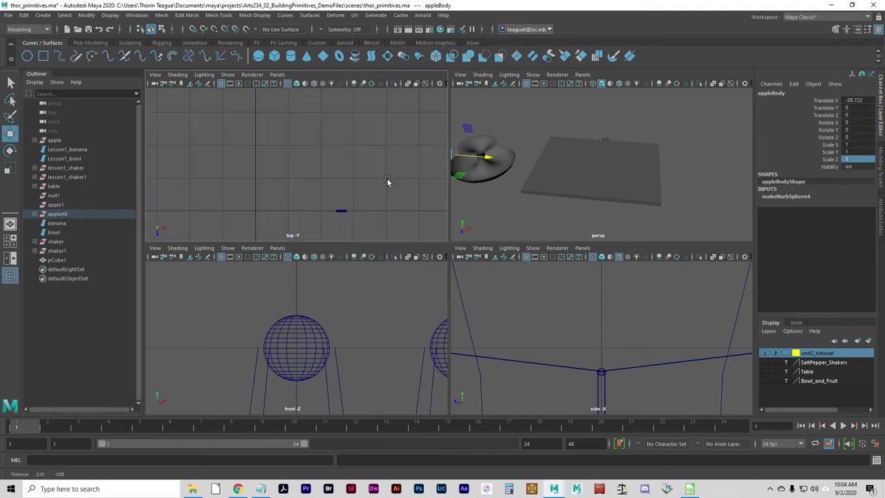
alt+middle_drag(387, 181, 379, 153)
click(331, 184)
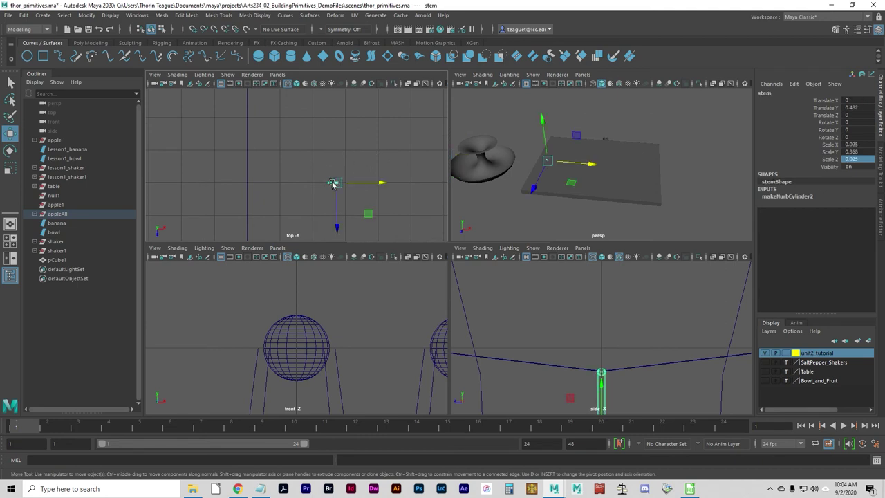
key(Up)
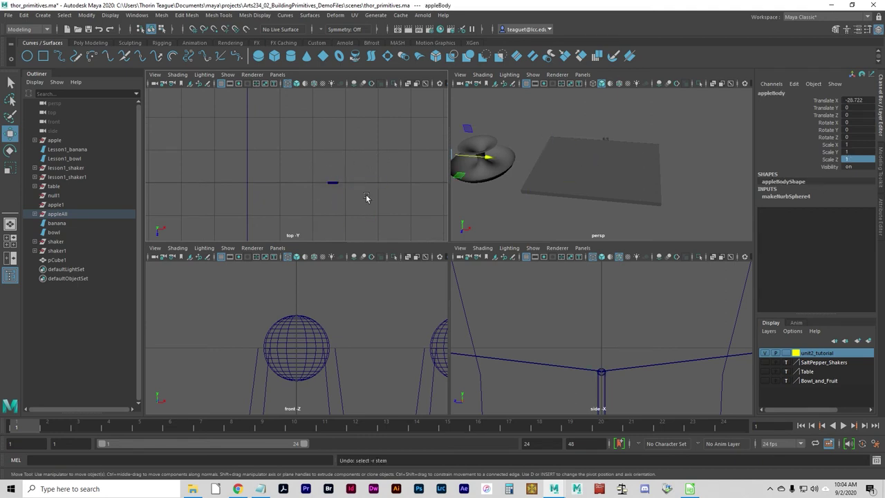
alt+right_drag(365, 197, 251, 185)
click(330, 192)
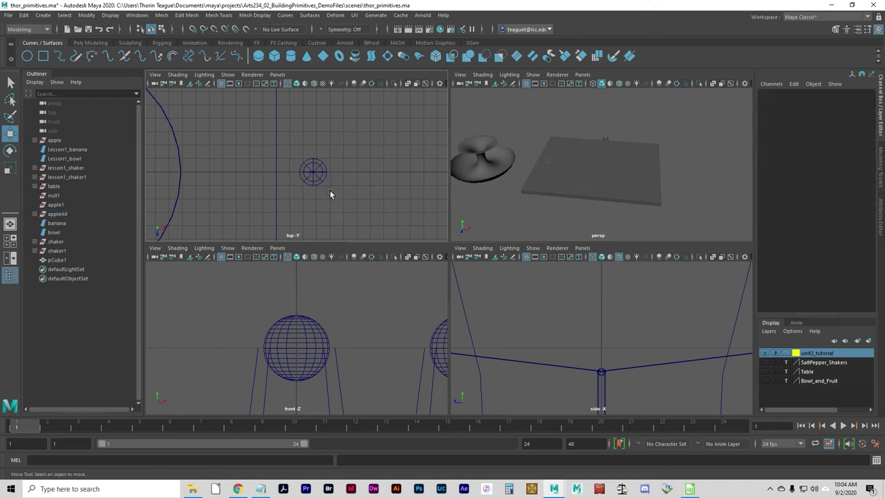
Move the whole appleAll group along negative X to about -42.3, between the banana and the bowl
click(83, 214)
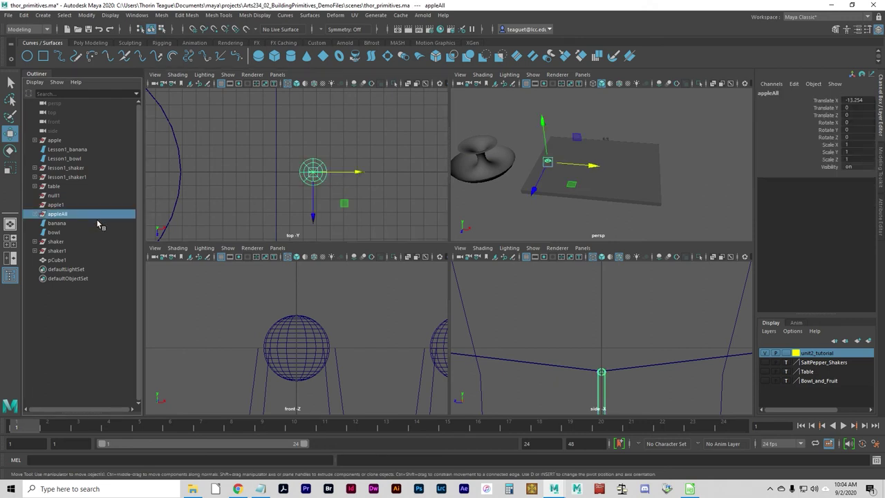
alt+right_drag(436, 196, 226, 194)
scroll(235, 187, down, 2)
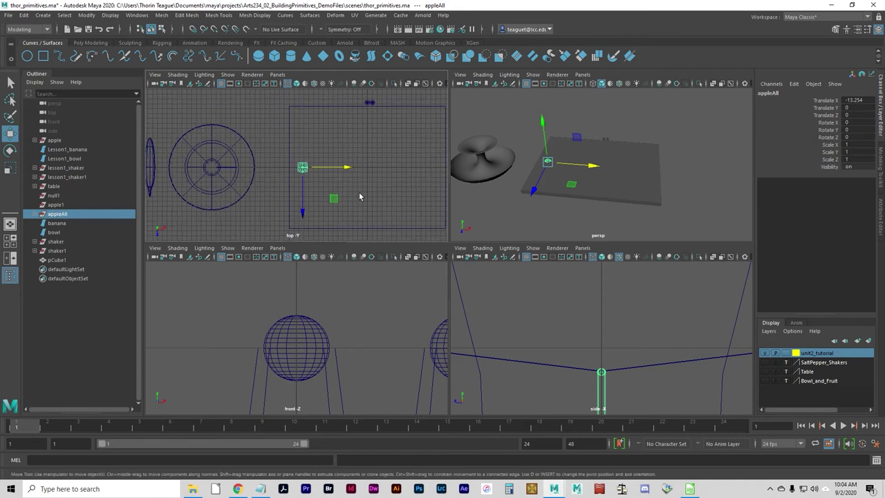
drag(344, 170, 202, 178)
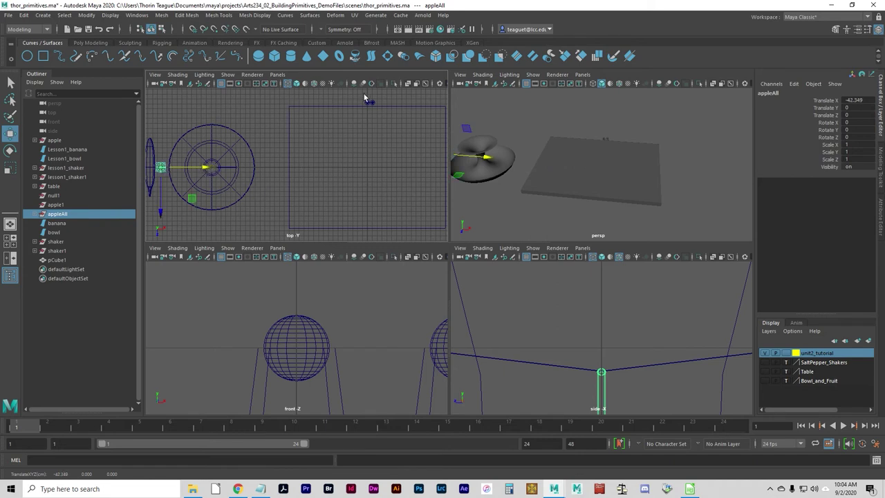
Move the shaker and shaker1 groups together along negative X, bringing shaker1 to about -42.8, and leave nothing selected
click(83, 241)
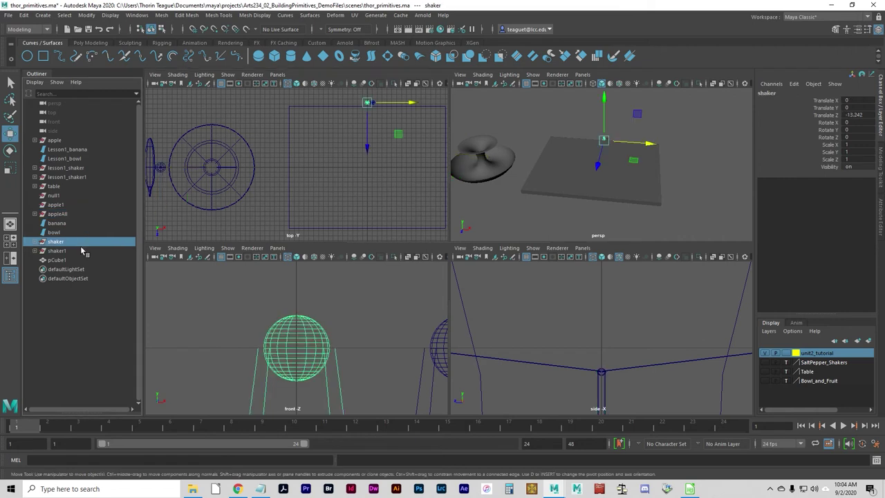
shift+click(80, 250)
drag(417, 102, 204, 103)
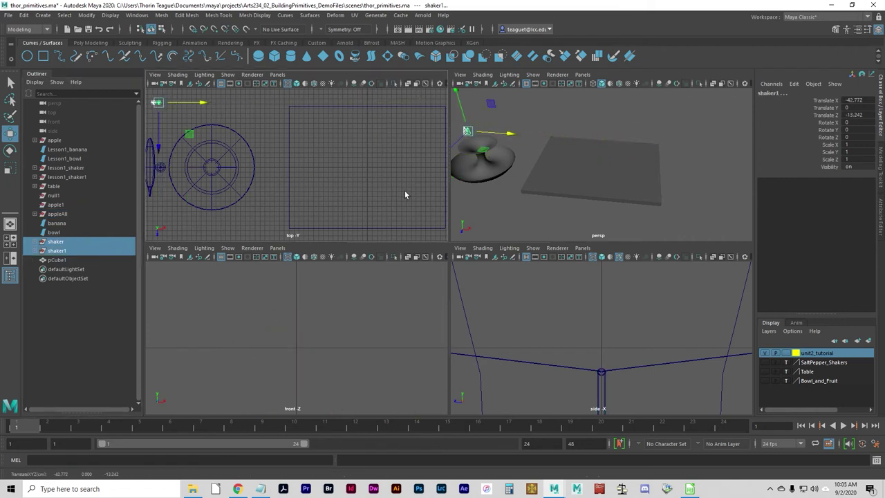
click(405, 190)
Create a default polygon cylinder at the origin, in the centre of the tabletop cube
alt+middle_drag(383, 213, 315, 202)
scroll(395, 190, up, 1)
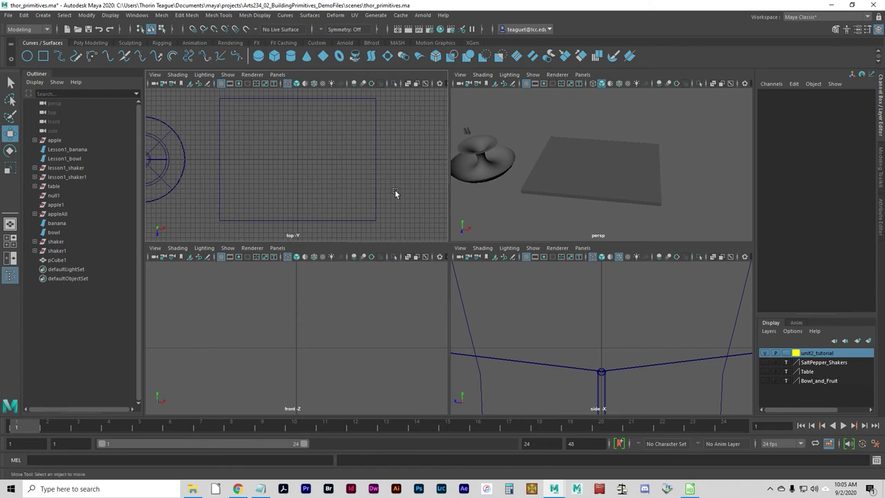
click(394, 189)
key(shift+f)
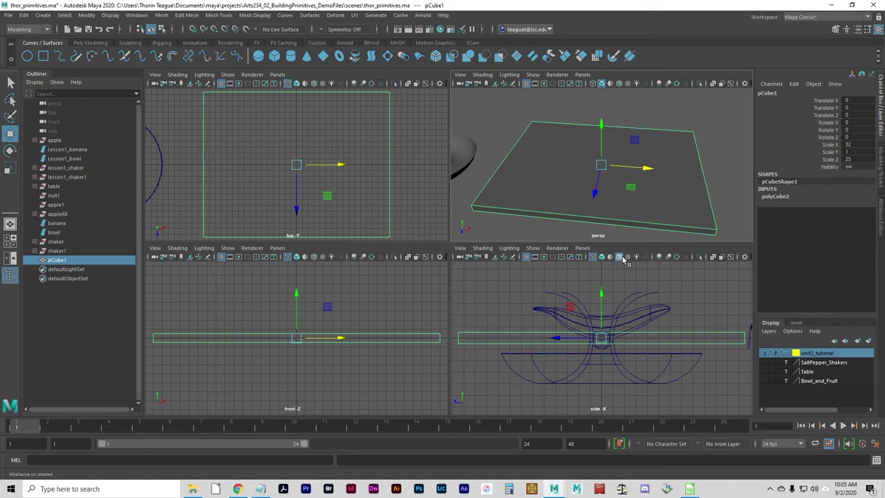
click(41, 15)
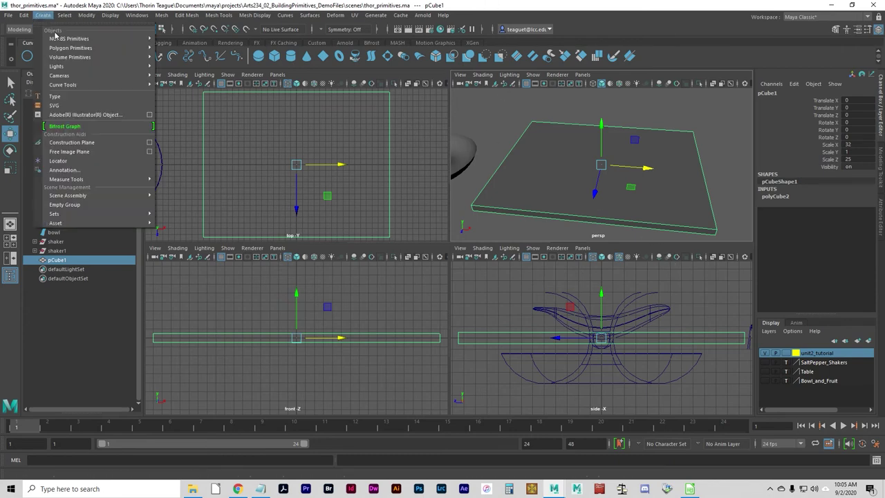
mouse_move(83, 47)
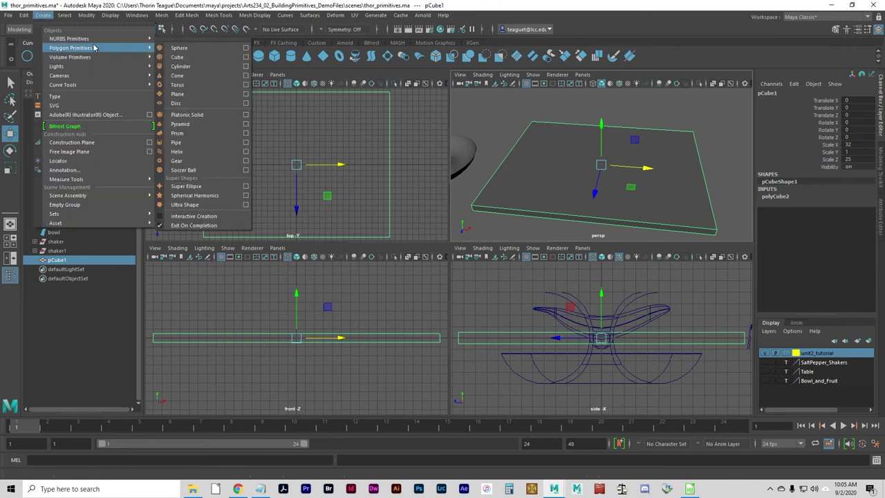
click(182, 66)
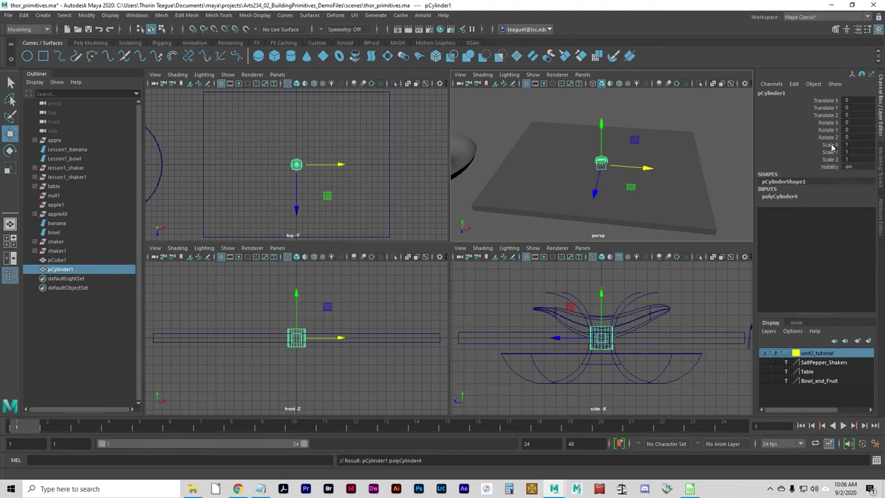
Set the cylinder's radius to 0.8, its height to 25 and its height subdivisions to 5
click(782, 197)
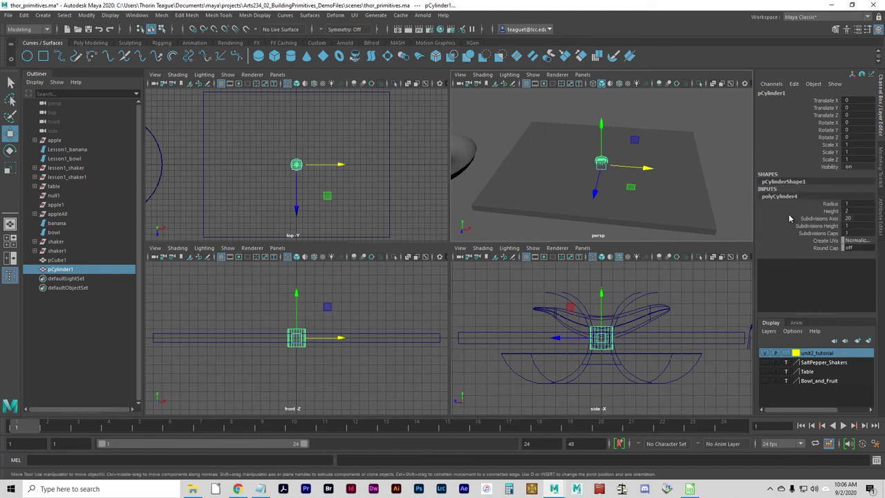
click(794, 204)
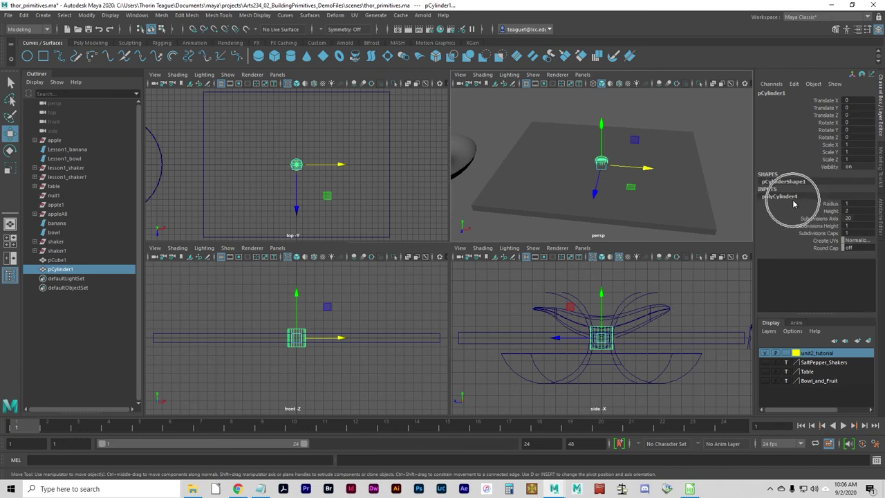
click(787, 194)
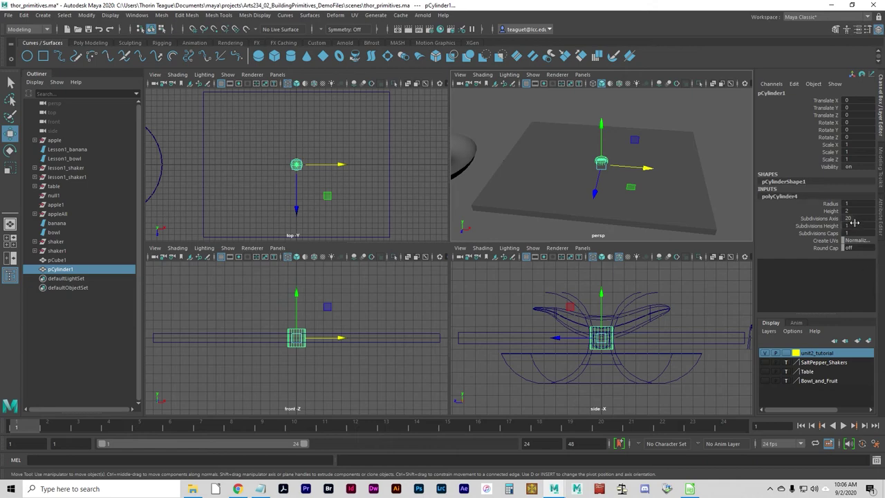
double_click(850, 203)
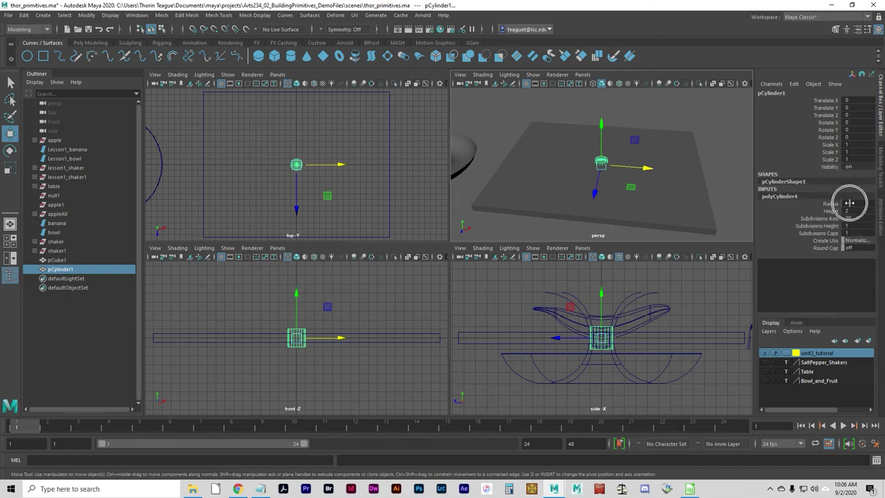
key(Return)
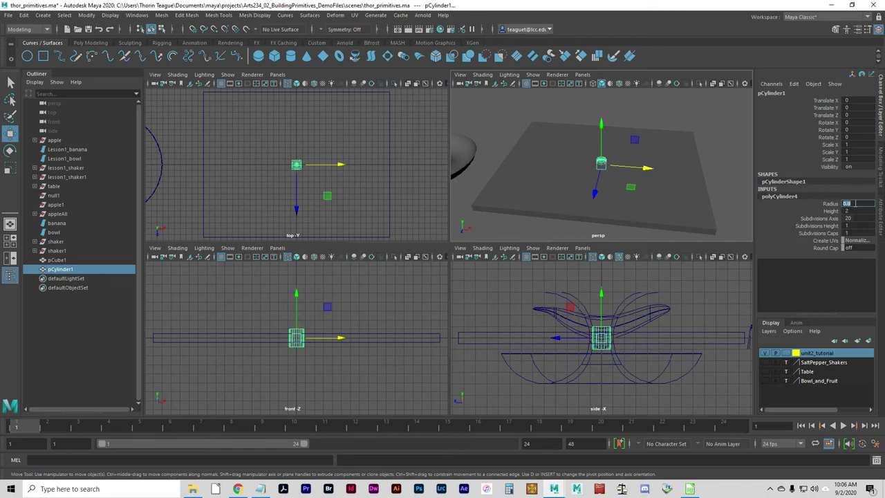
double_click(855, 213)
key(Return)
double_click(855, 226)
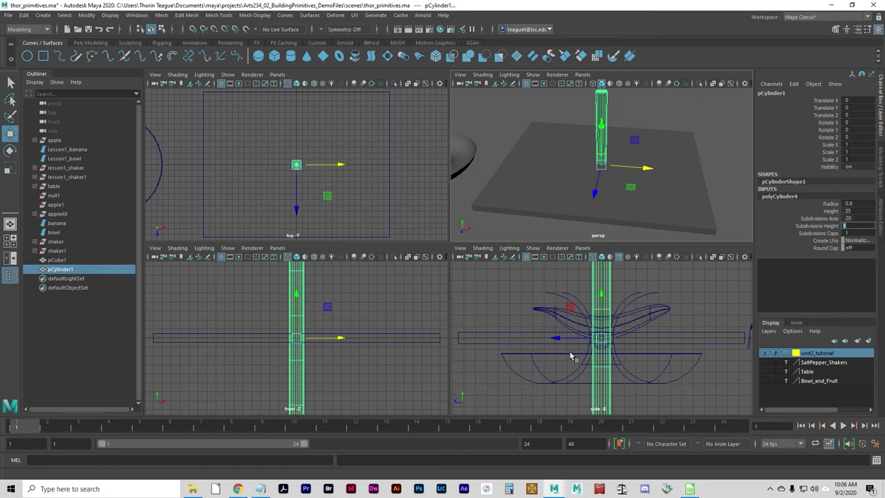
Move the cylinder down in Y to about -13.4 so it sits beneath the tabletop as a leg
scroll(581, 355, down, 6)
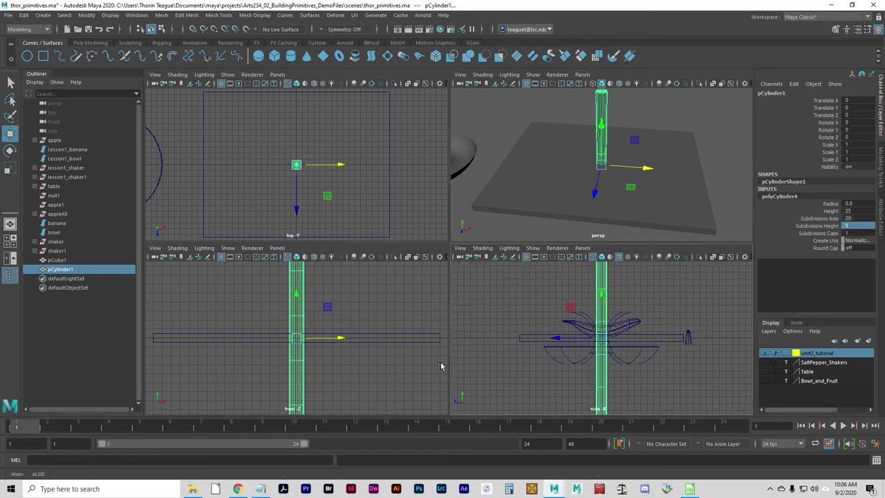
drag(601, 295, 597, 373)
scroll(608, 363, up, 5)
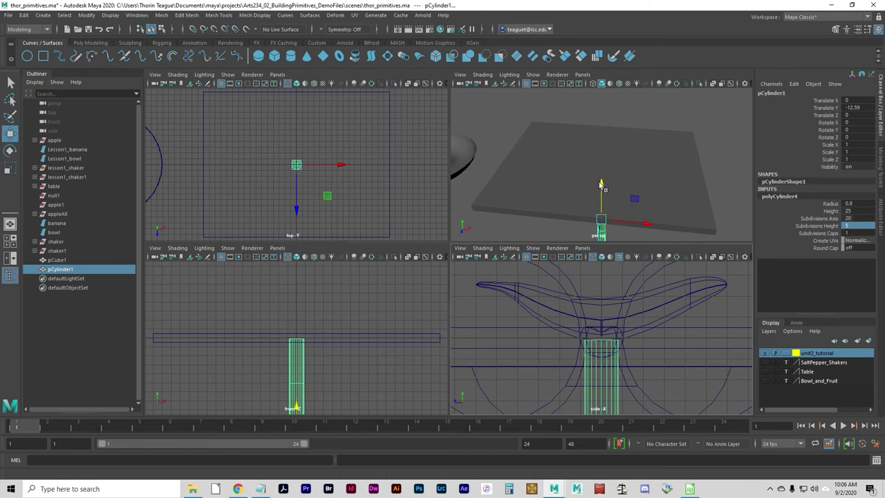
drag(601, 184, 602, 202)
drag(603, 195, 577, 187)
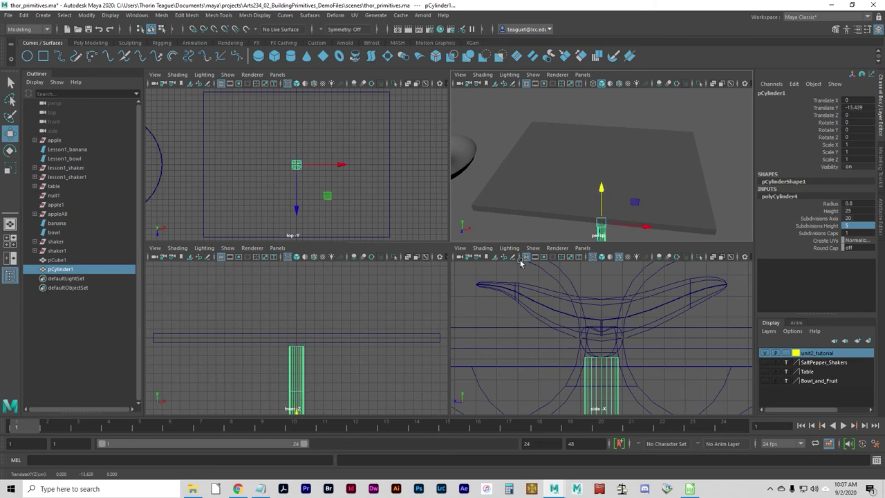
Hide the banana, the bowl and the appleAll group that overlap the table in the side view
click(513, 329)
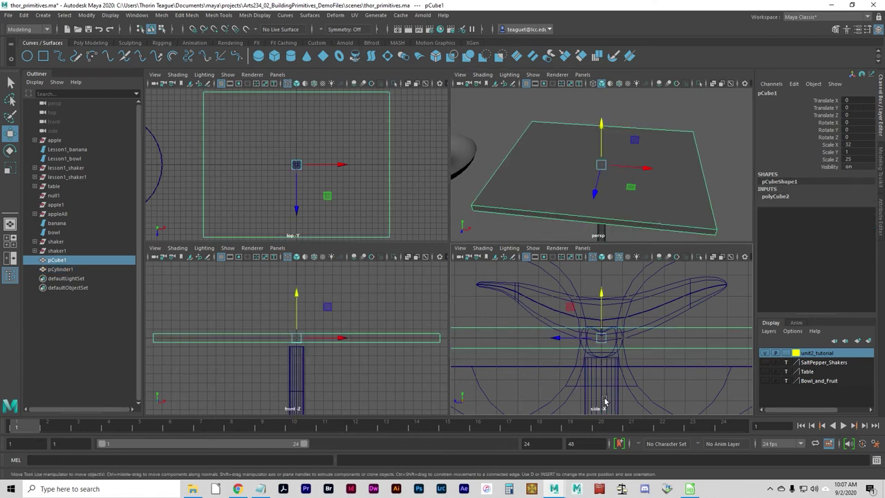
click(551, 370)
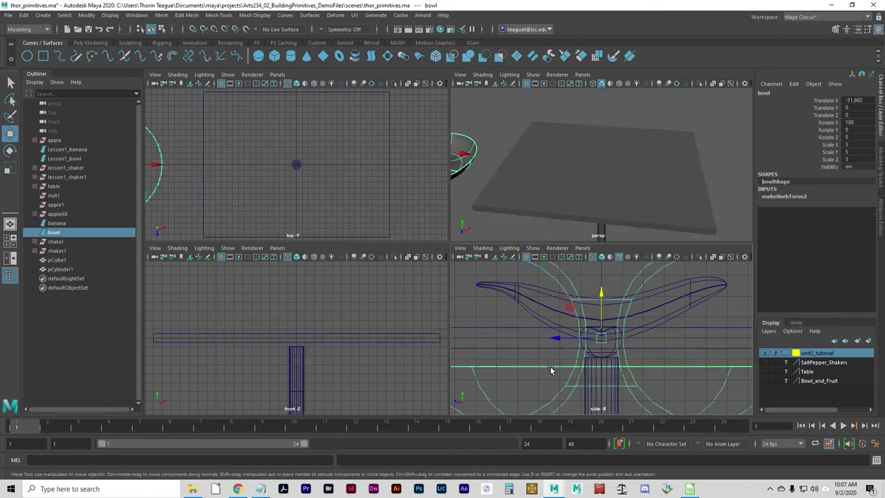
click(536, 352)
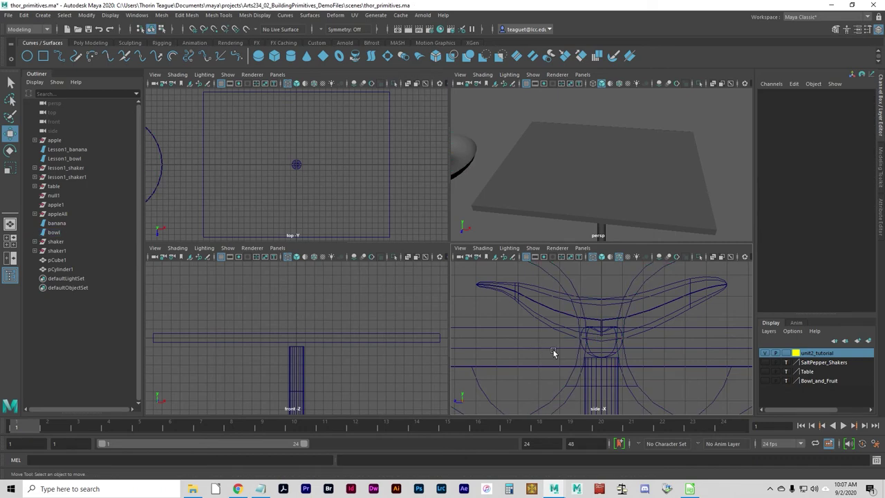
click(551, 349)
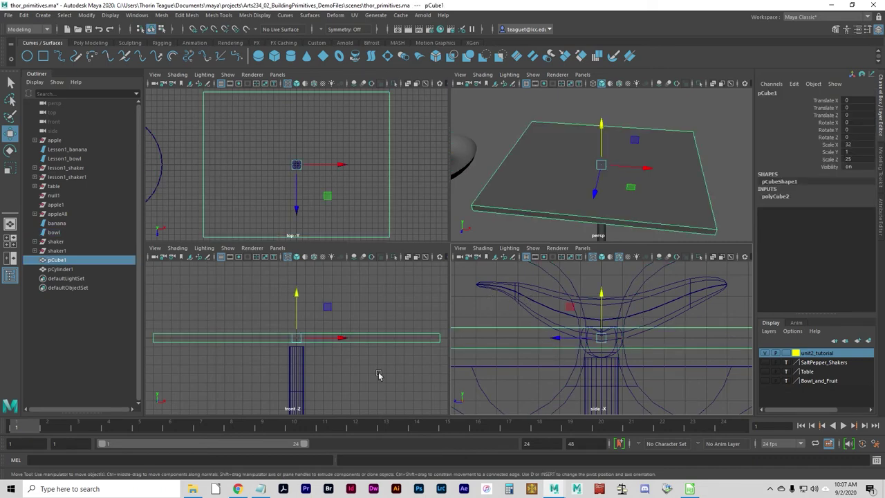
click(510, 296)
shift+click(546, 274)
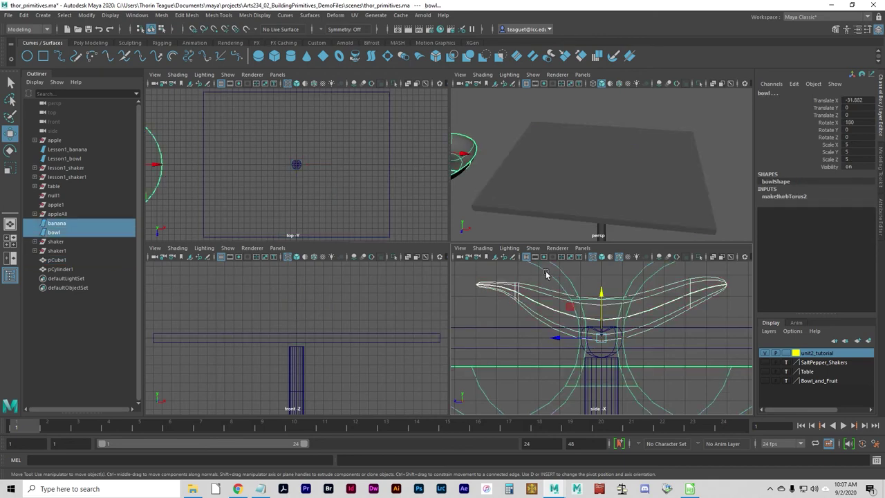
key(ctrl+h)
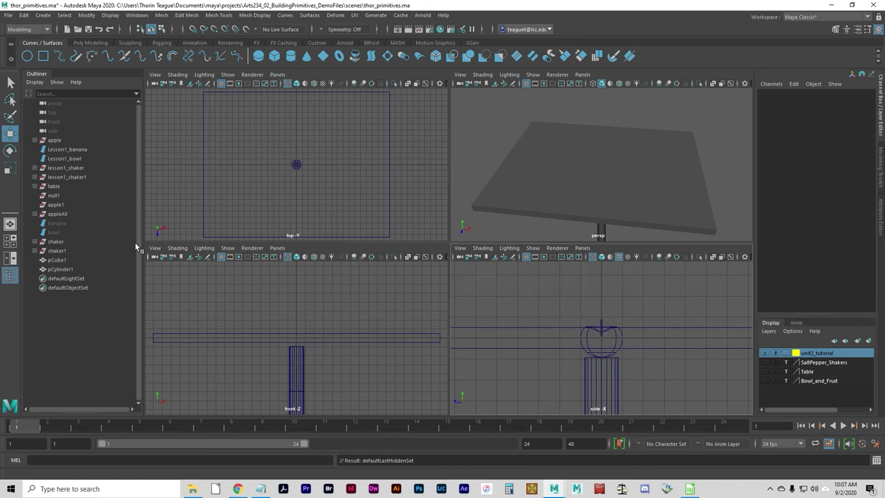
click(67, 213)
key(ctrl+h)
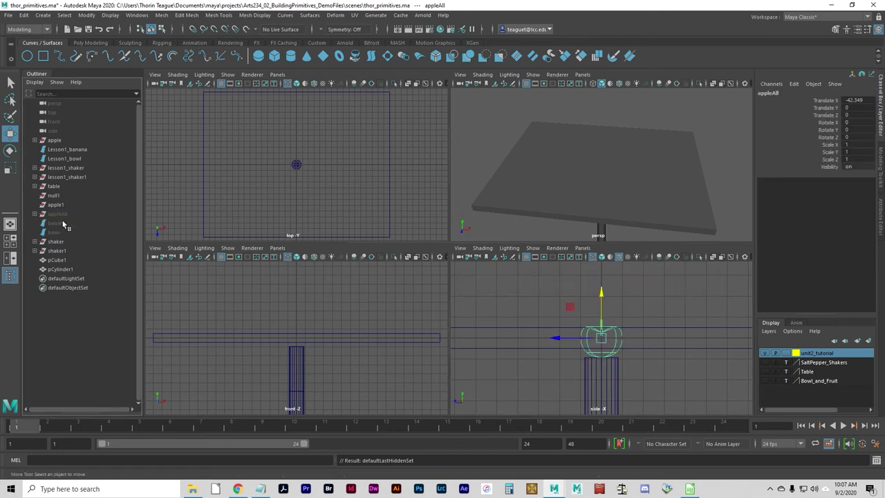
Try to show the hidden objects with the leg cylinder selected, and clear the selection
click(609, 365)
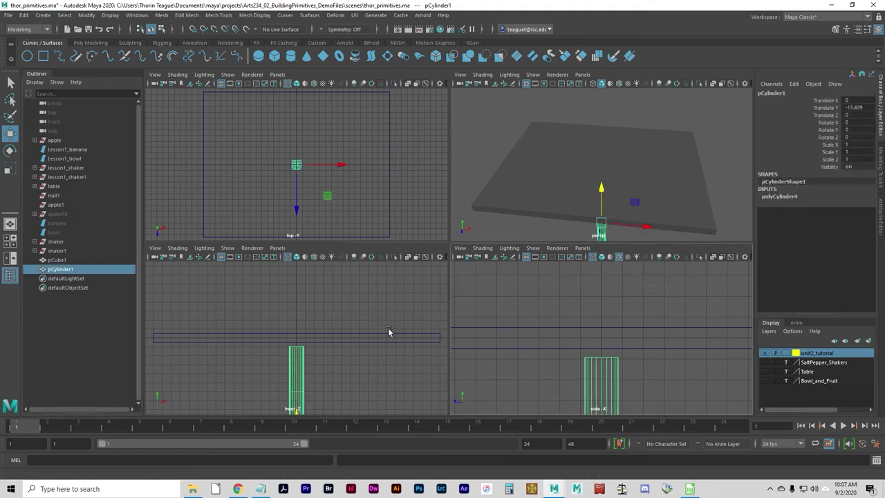
key(shift+h)
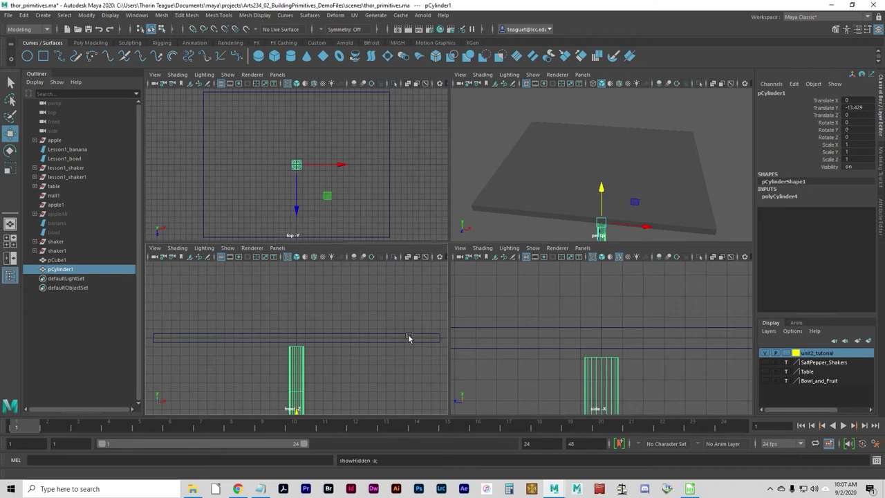
click(540, 334)
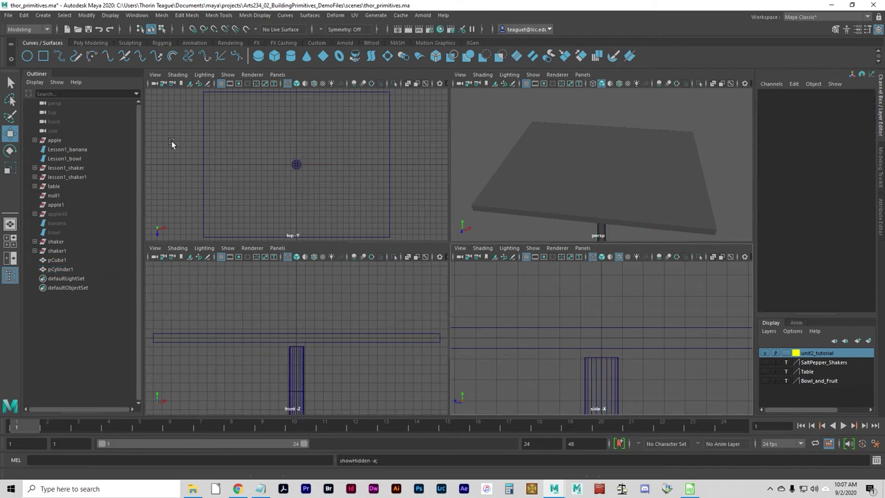
Hide every object in the scene and show all of them again
click(141, 20)
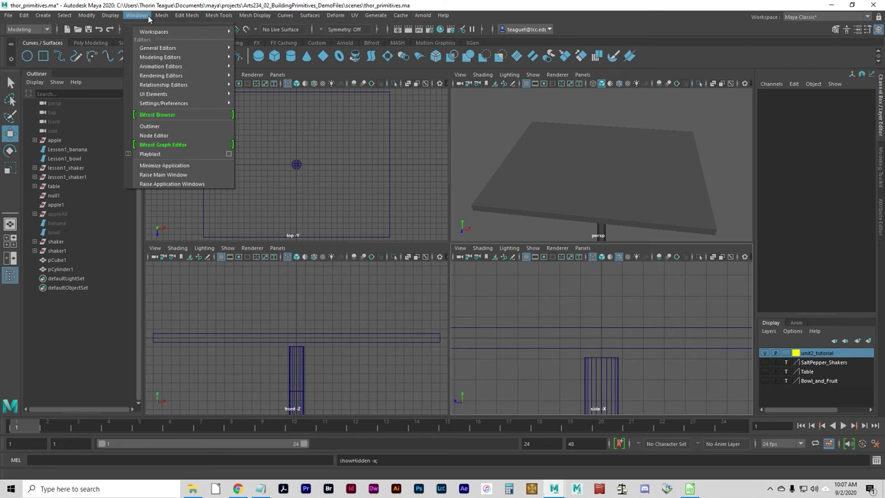
mouse_move(43, 19)
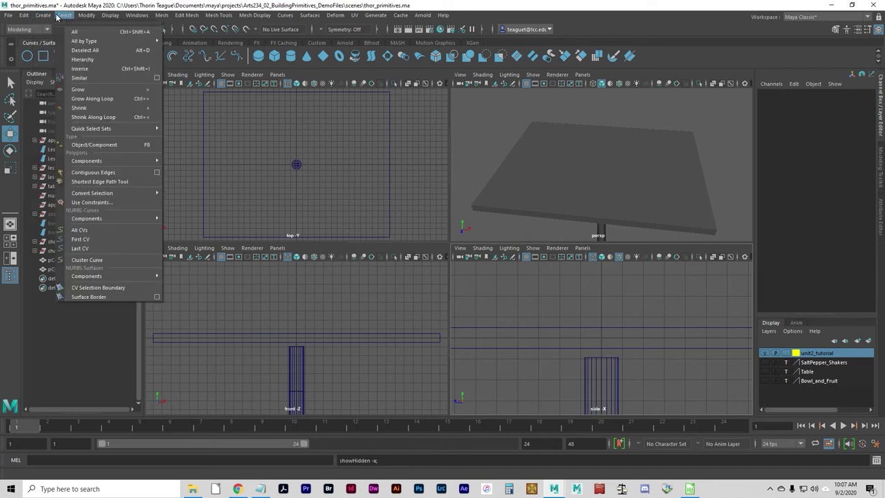
click(27, 15)
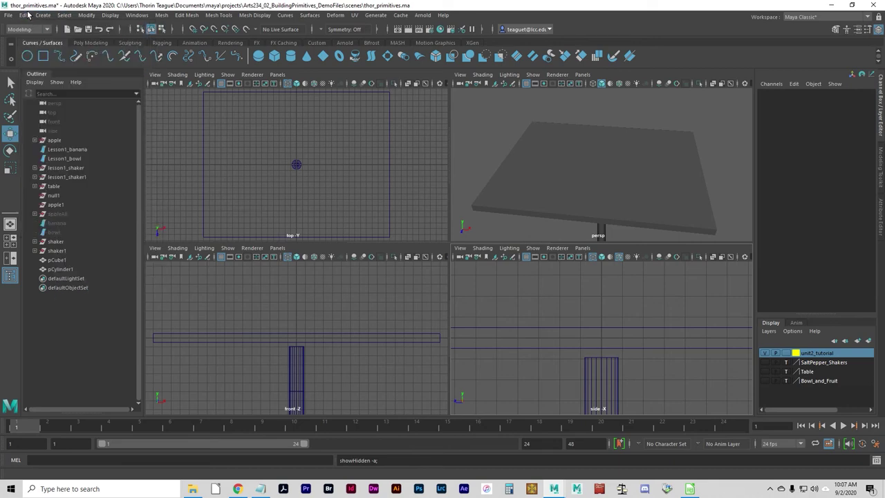
click(112, 16)
mouse_move(145, 64)
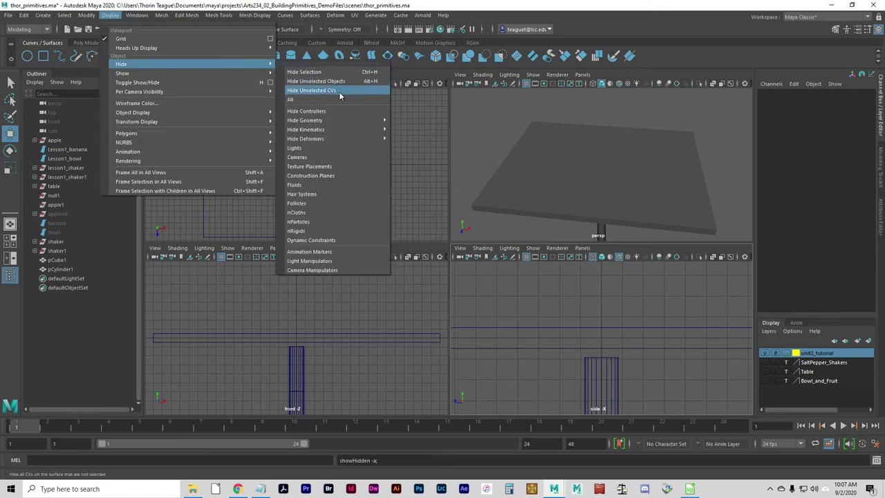
mouse_move(344, 127)
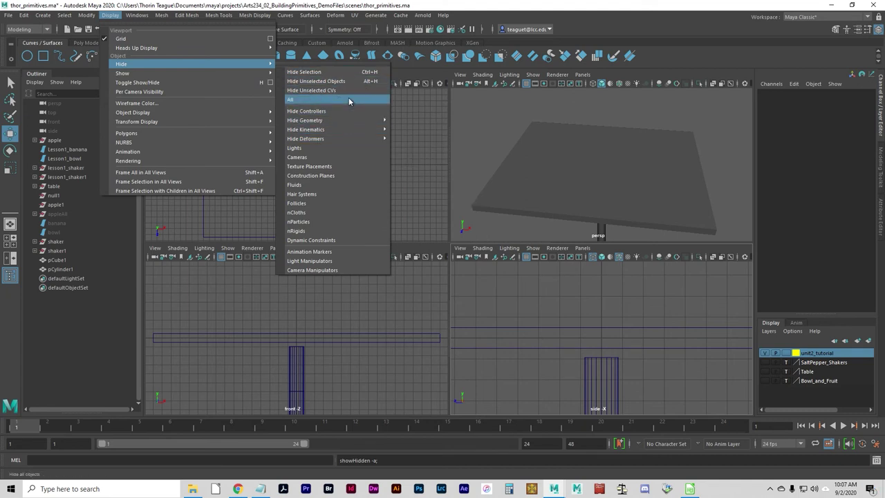
click(349, 97)
click(110, 15)
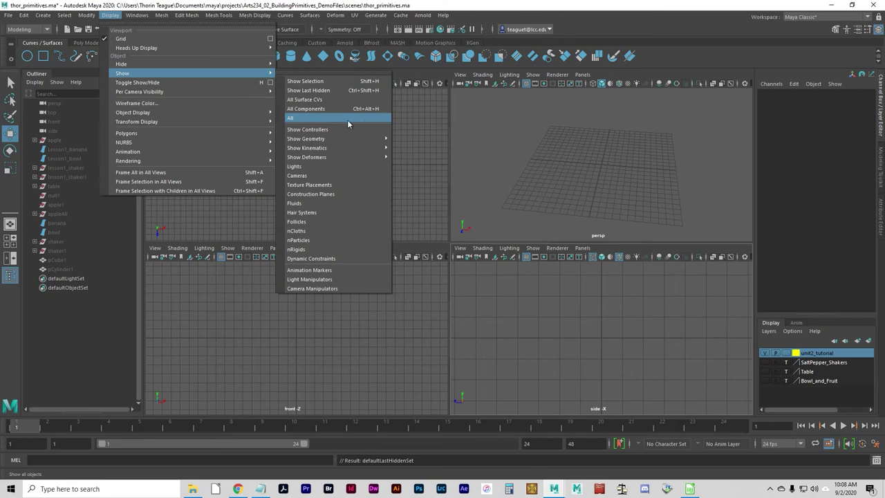
click(302, 118)
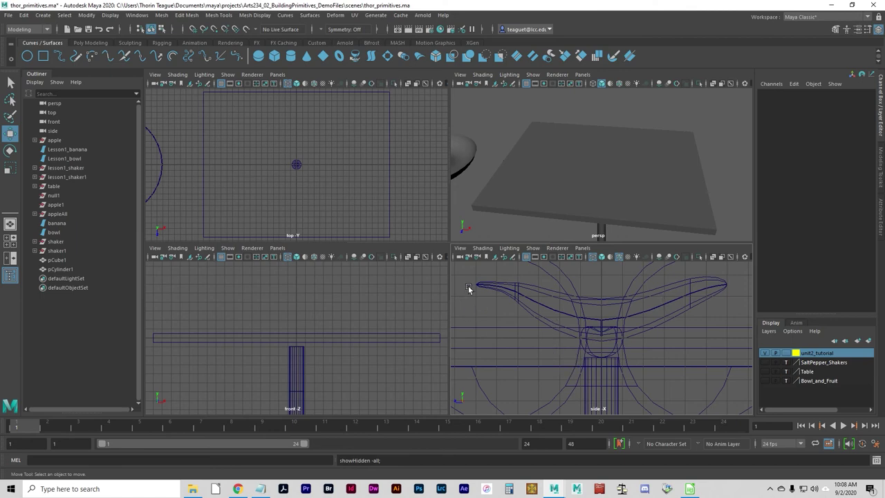
Hide the banana, the bowl, the apple's stem and the apple's body so the table stands clear in the side view
drag(466, 271, 726, 323)
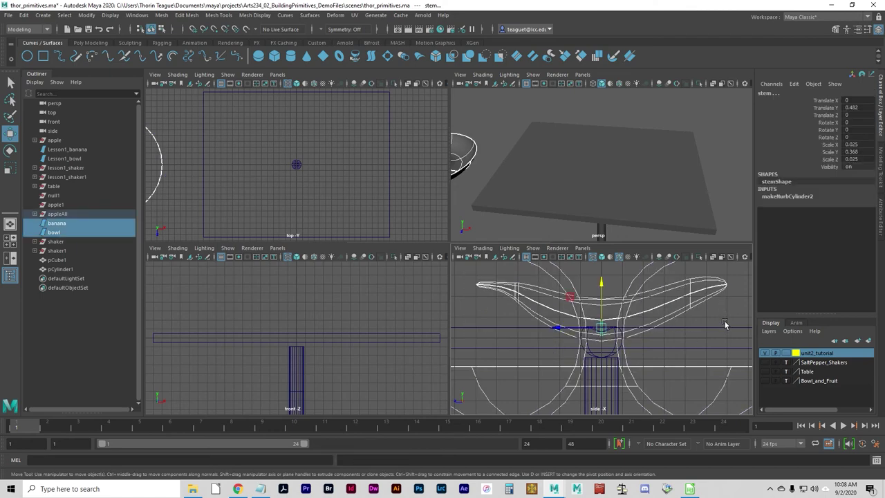
key(ctrl+h)
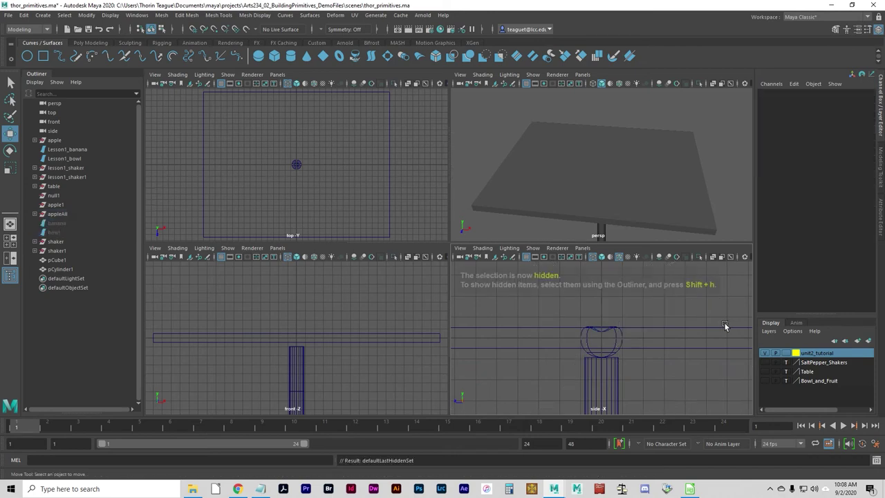
click(589, 354)
key(ctrl+h)
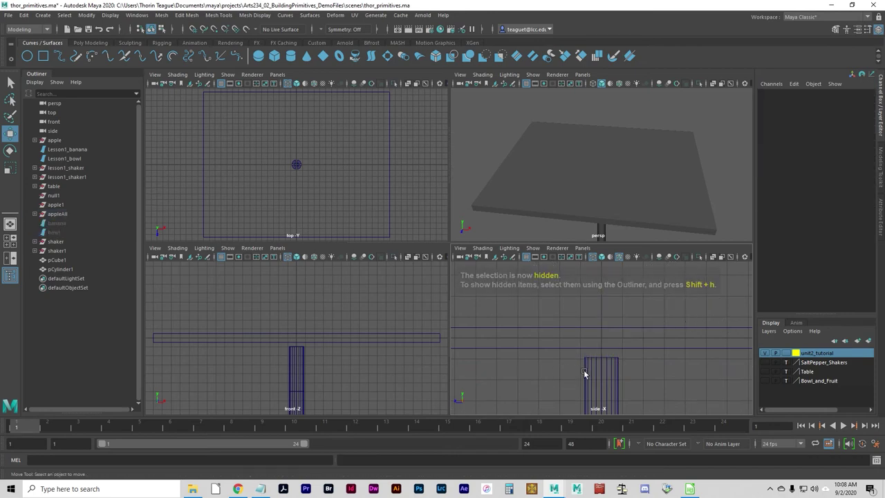
Move the leg cylinder up in Y to about -12.7 so its upper end sits inside the tabletop, and clear the selection
click(584, 371)
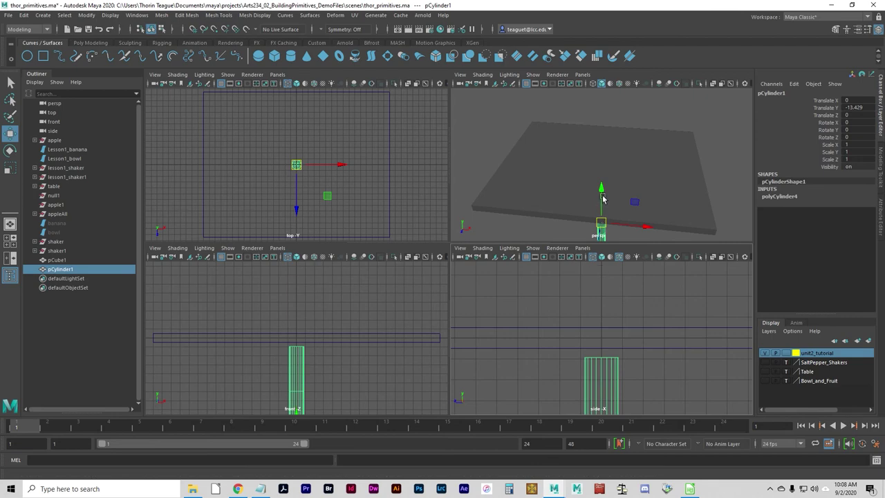
drag(603, 199, 605, 181)
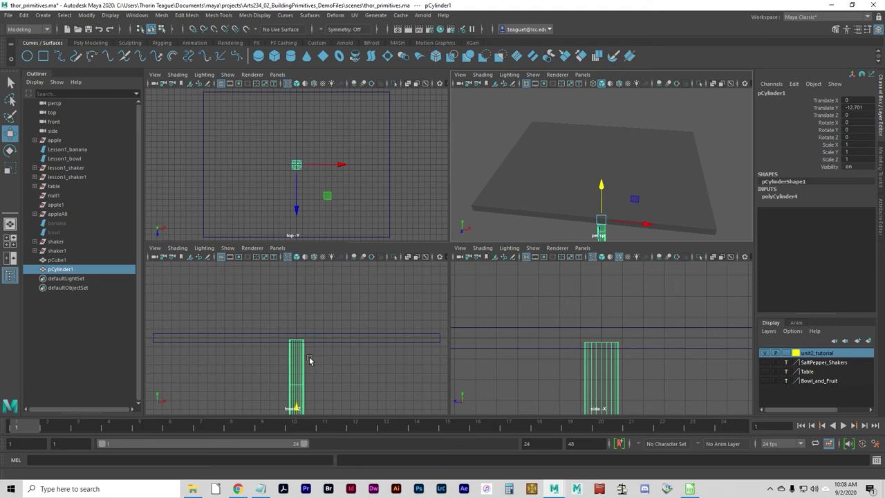
click(335, 407)
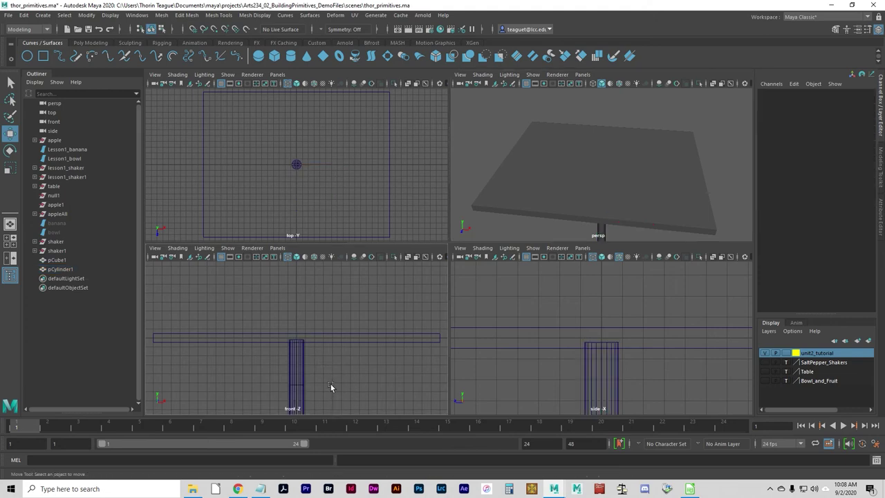
In the enlarged front view, move the leg's third vertex ring from the top up to about -5.8 in Y, just below the second ring
scroll(339, 291, up, 3)
scroll(311, 292, up, 1)
key(space)
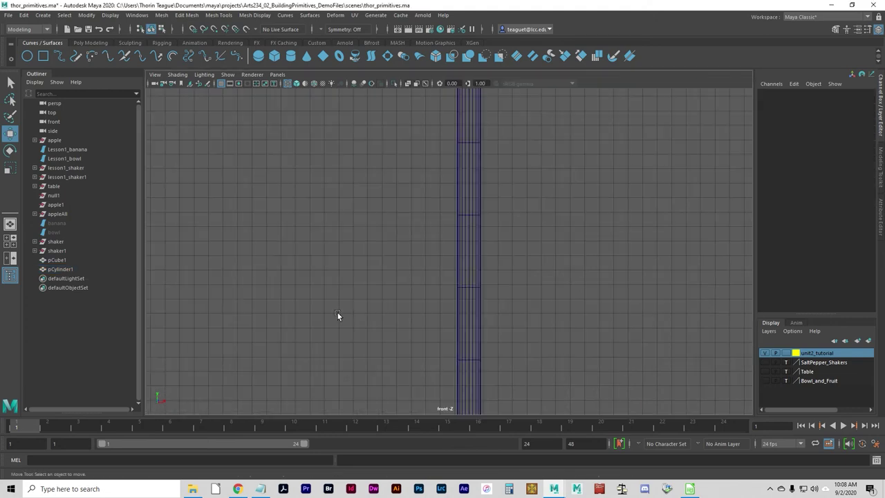
scroll(511, 320, down, 3)
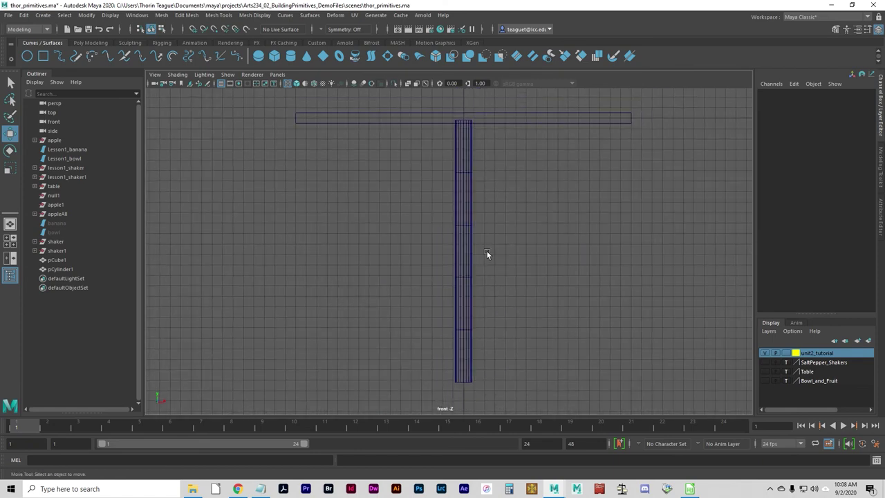
alt+middle_drag(488, 253, 452, 275)
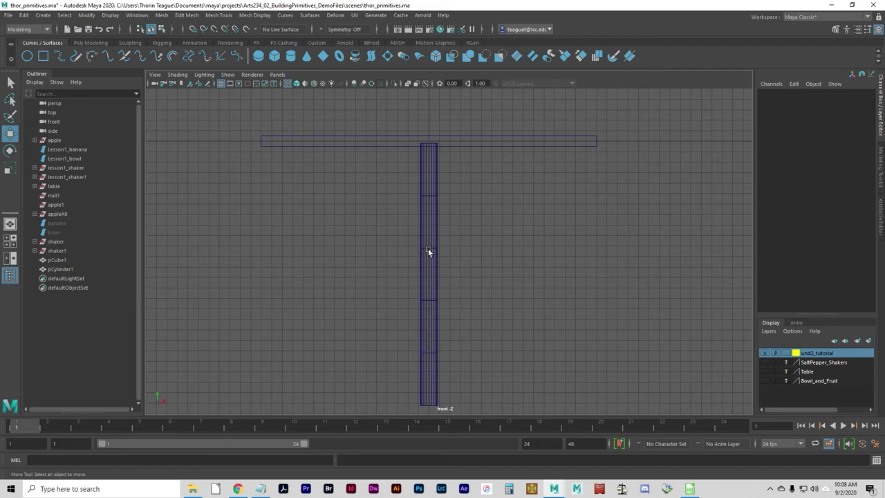
right_drag(430, 235, 387, 239)
drag(433, 242, 475, 275)
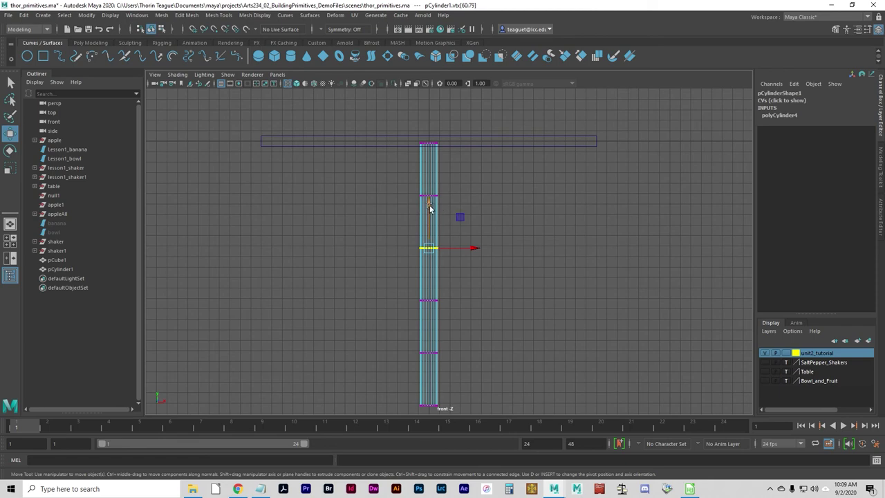
drag(429, 207, 429, 160)
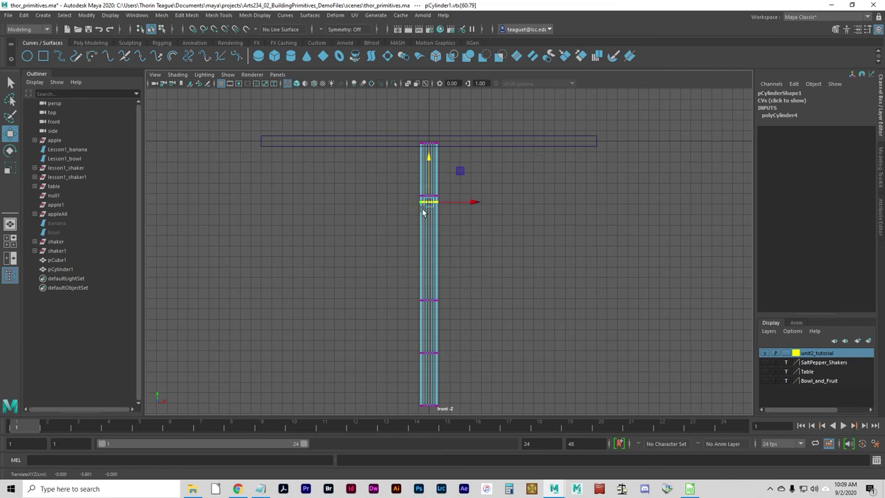
Move the leg's fourth vertex ring from the top down to just above the fifth ring, and clear the selection
drag(457, 318, 400, 288)
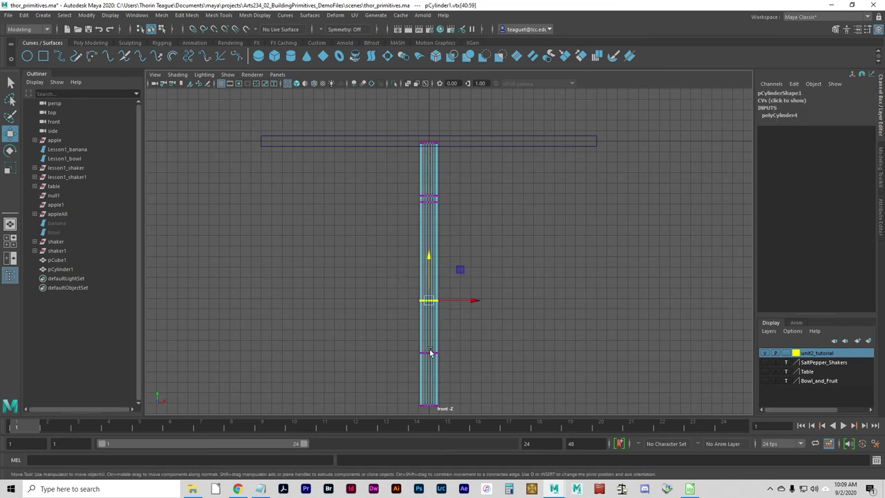
drag(430, 257, 439, 309)
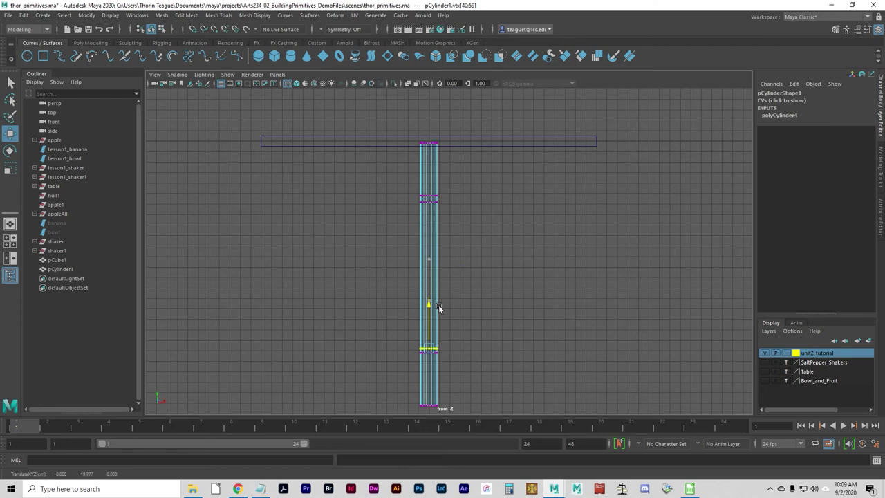
click(468, 336)
Nudge the leg's fourth vertex ring further down to about -19.7 in Y, nearer the ring below it, and clear the selection
click(433, 344)
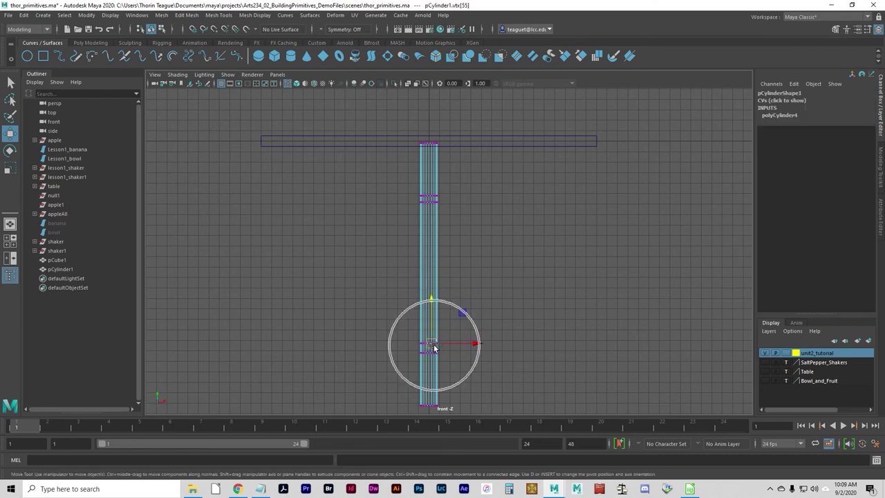
click(431, 196)
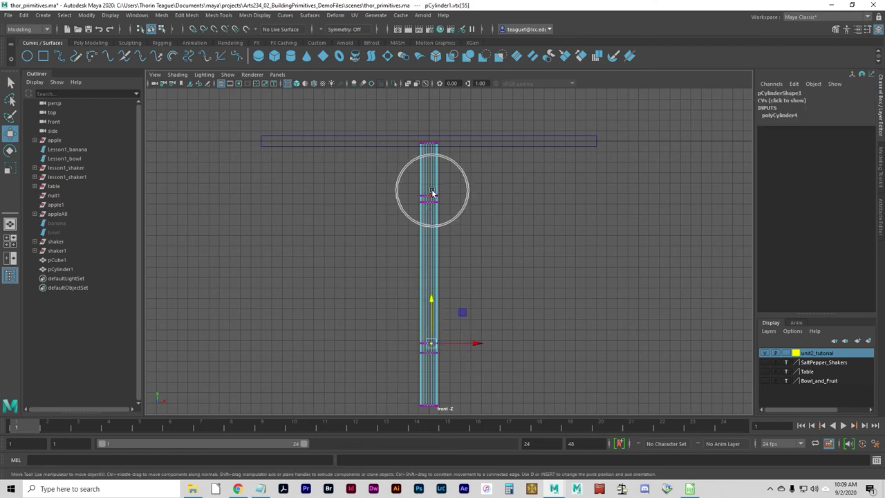
click(448, 228)
drag(472, 230, 476, 350)
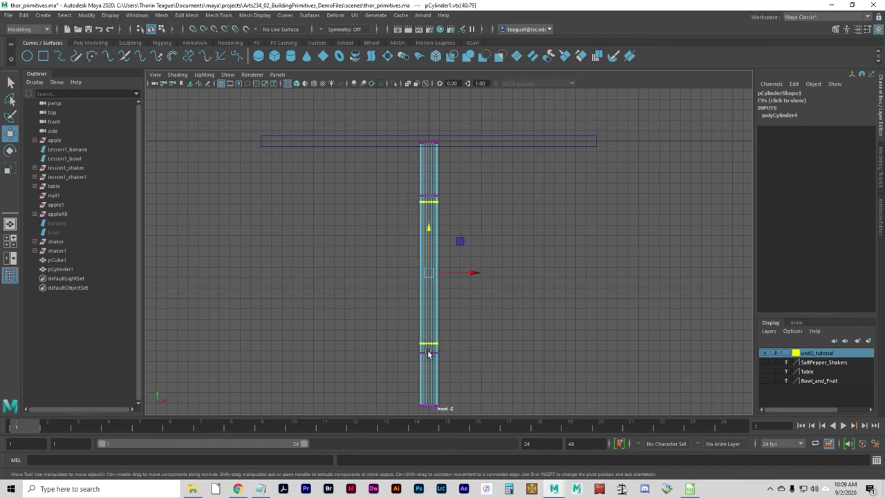
click(452, 349)
drag(453, 347, 431, 305)
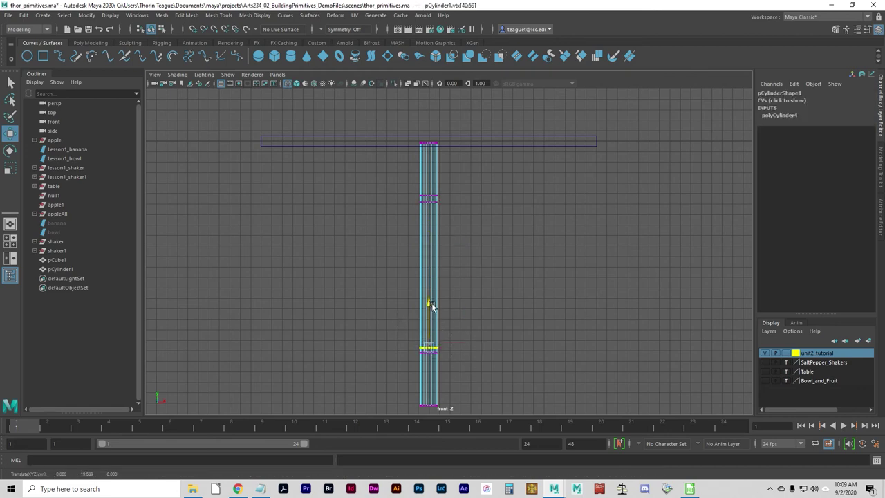
click(462, 338)
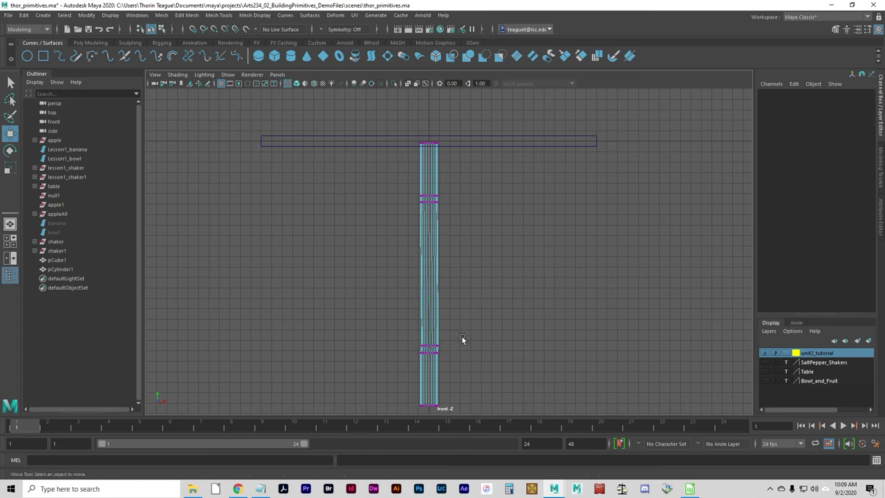
Undo the last changes to the leg's fourth vertex ring, and select the third and fourth rings together
key(ctrl+z)
key(ctrl+z)
key(ctrl+z)
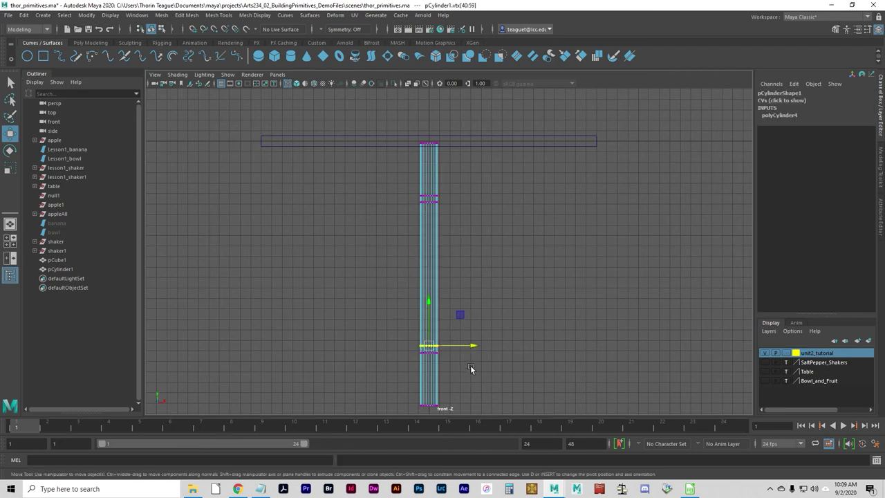
click(470, 367)
key(q)
drag(455, 346, 392, 200)
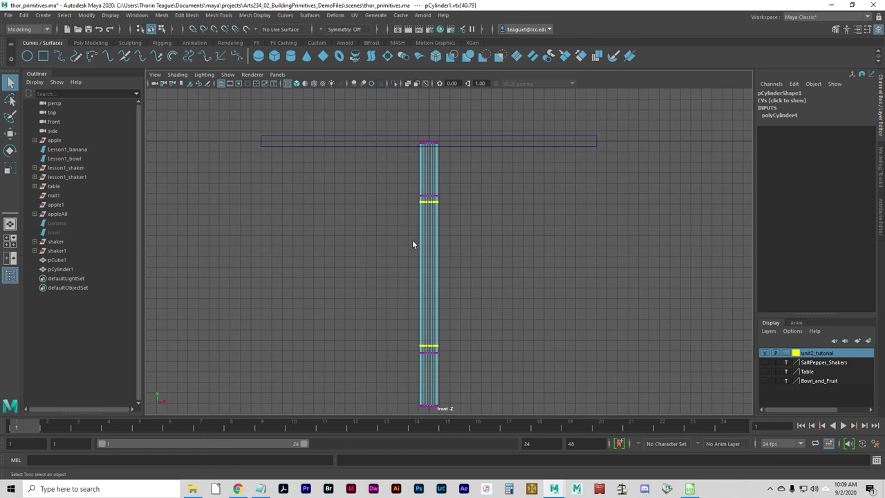
Try to scale the two selected middle rings uniformly from the top view, and undo the scaling
click(13, 238)
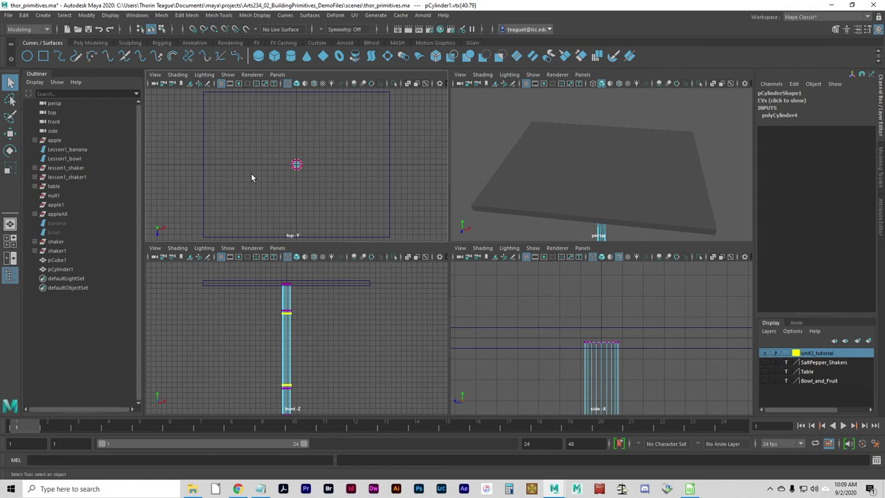
key(space)
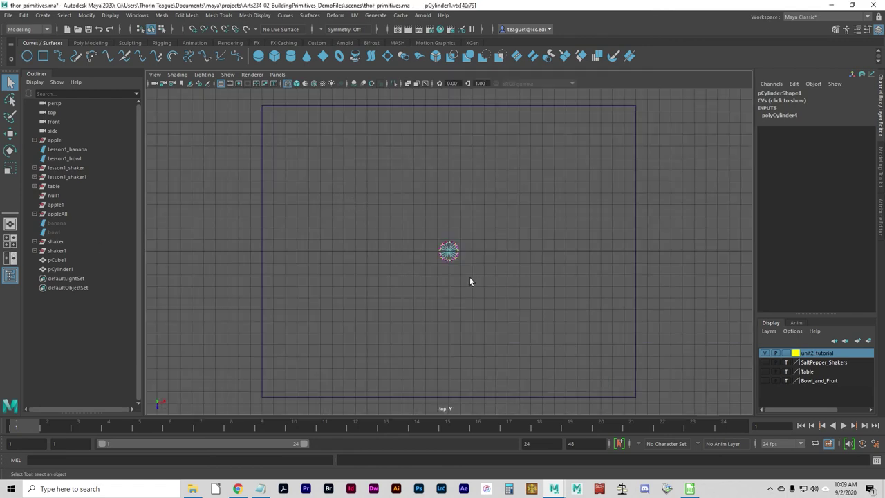
scroll(470, 282, up, 5)
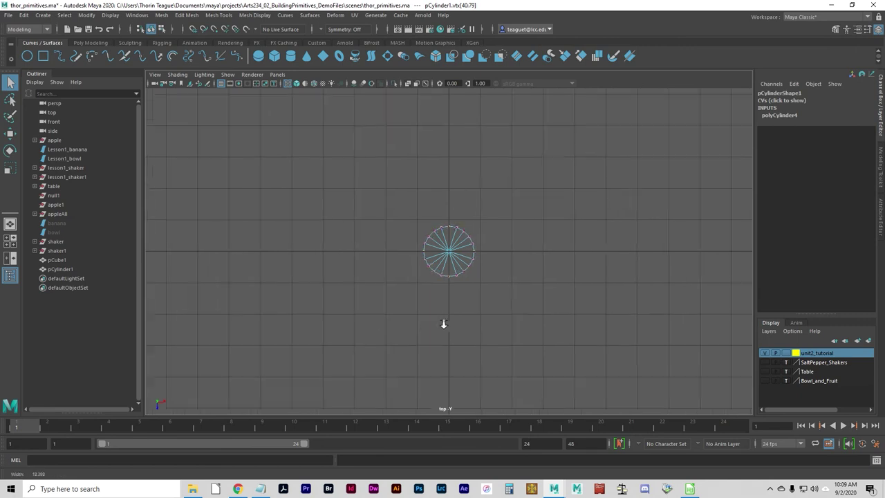
scroll(444, 324, up, 2)
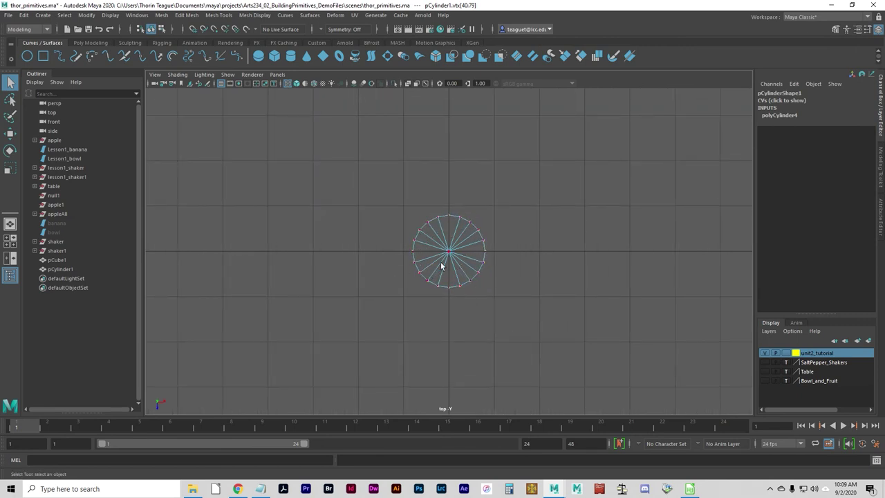
key(r)
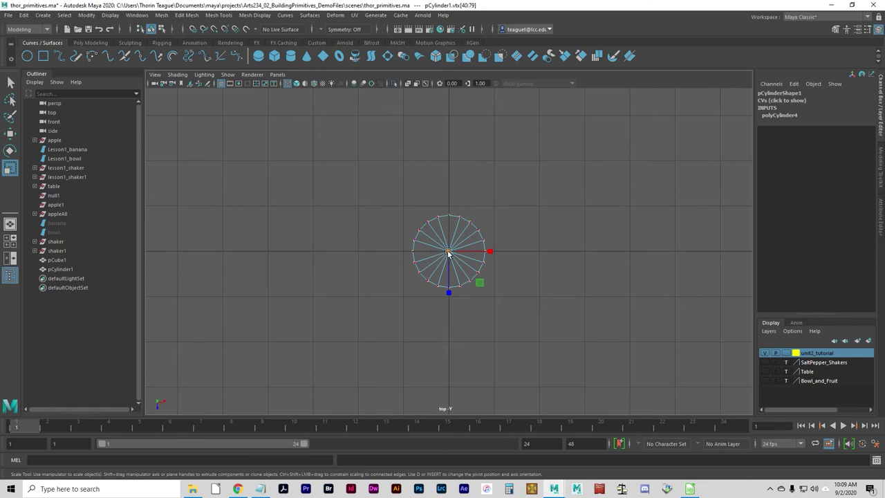
drag(448, 253, 204, 259)
key(space)
alt+drag(641, 219, 603, 213)
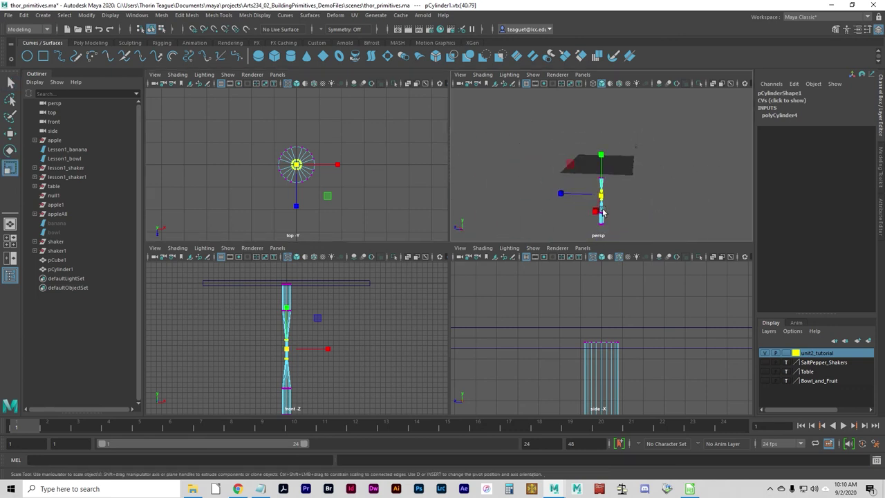
key(ctrl+z)
key(ctrl+z)
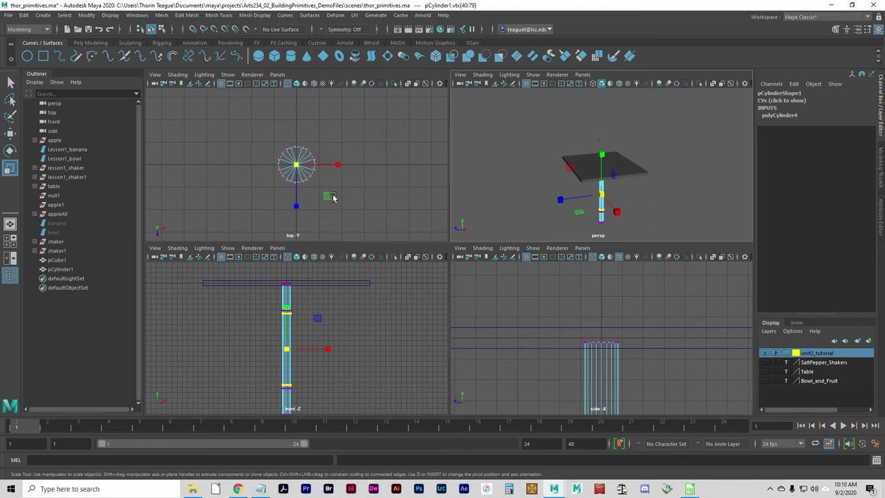
Scale the third and fourth rings inward in X and Z only to thin the leg's middle, and return to object selection
drag(333, 198, 321, 192)
click(631, 231)
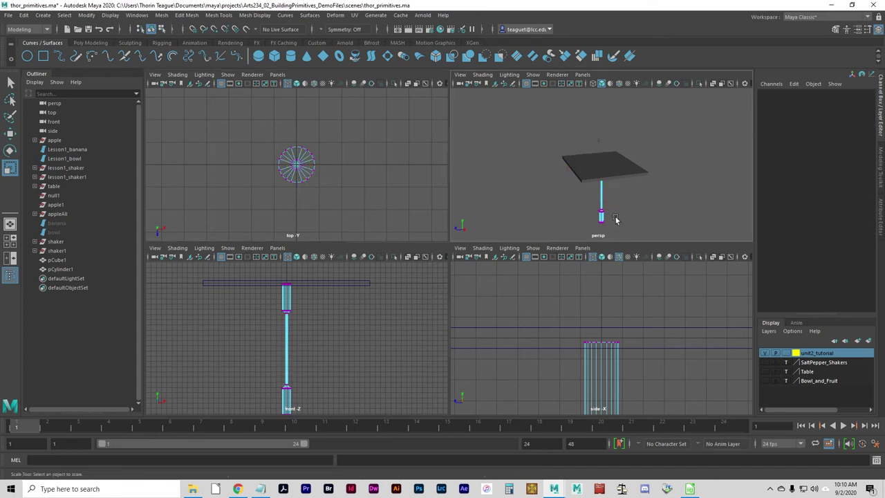
key(F8)
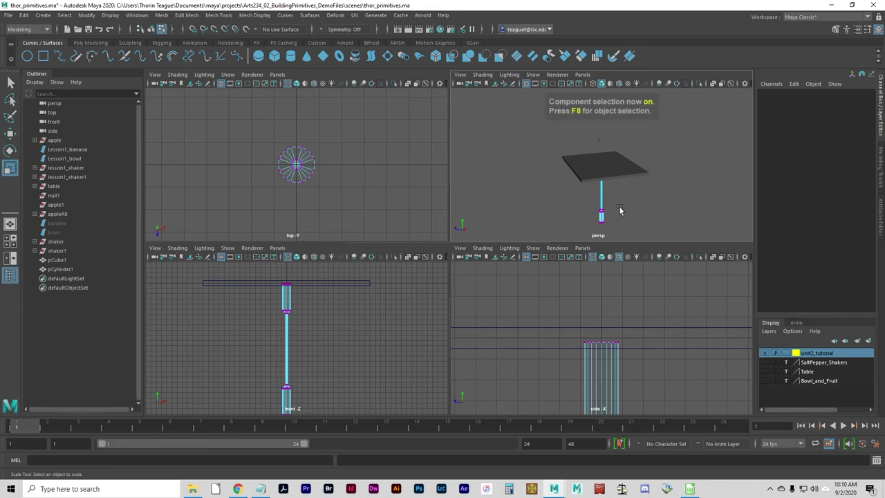
drag(620, 206, 596, 220)
key(F8)
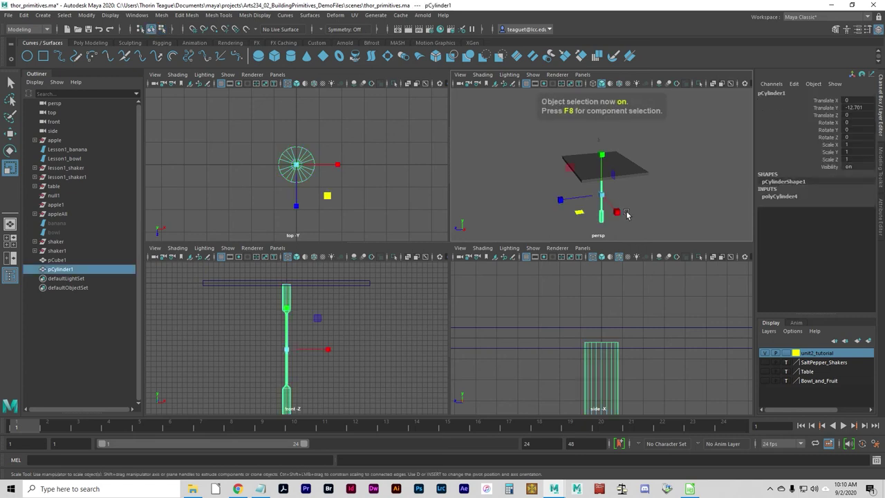
Undo back to the selection of the two narrowed rings, scale them slightly wider in X and Z, and return to object selection
key(ctrl+z)
key(ctrl+z)
key(ctrl+z)
key(ctrl+z)
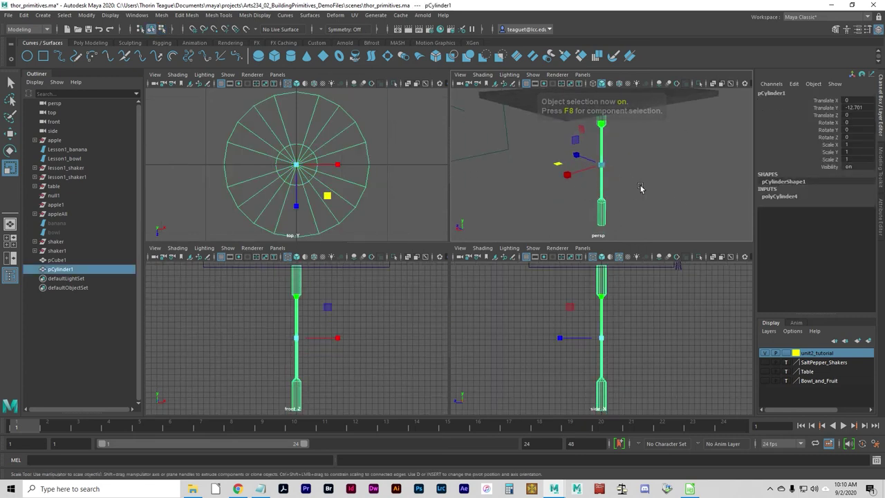
mouse_move(640, 188)
alt+mouse_down()
mouse_move(509, 175)
mouse_move(618, 199)
mouse_move(527, 193)
mouse_move(533, 174)
mouse_move(610, 177)
mouse_move(593, 185)
mouse_move(607, 188)
mouse_move(643, 182)
mouse_move(624, 182)
alt+mouse_up()
key(ctrl+z)
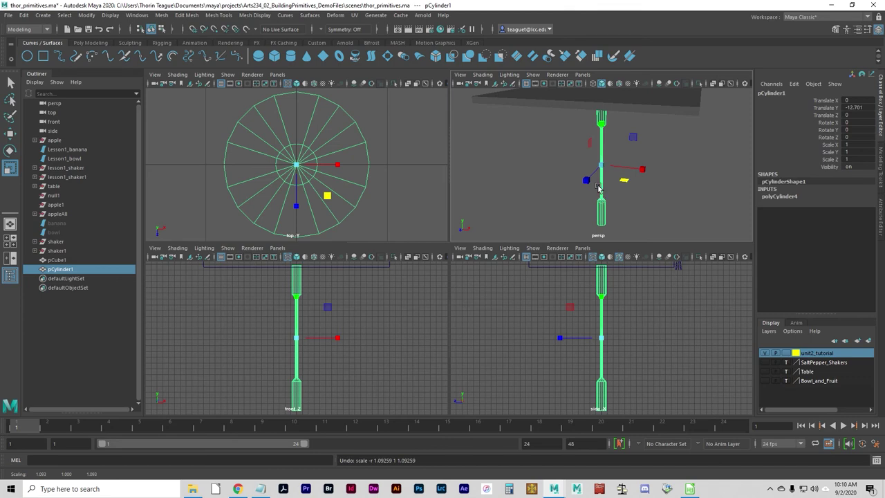
key(ctrl+z)
key(ctrl+z)
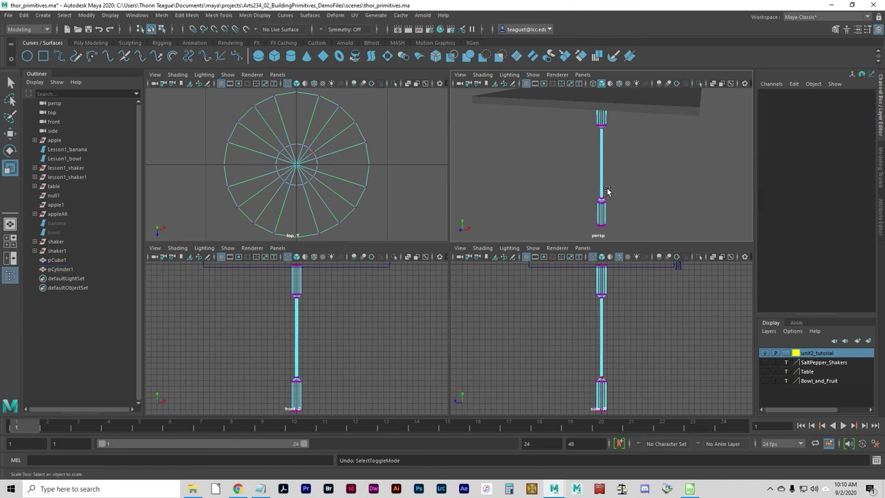
key(ctrl+z)
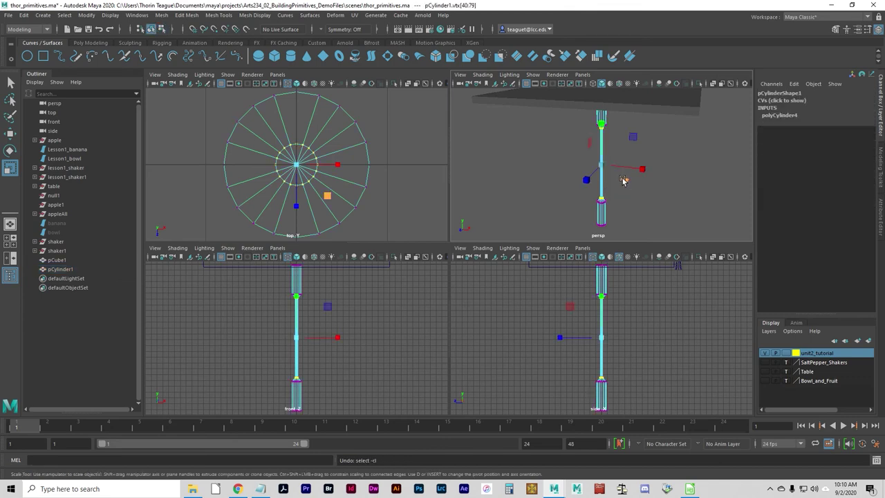
drag(626, 176, 633, 183)
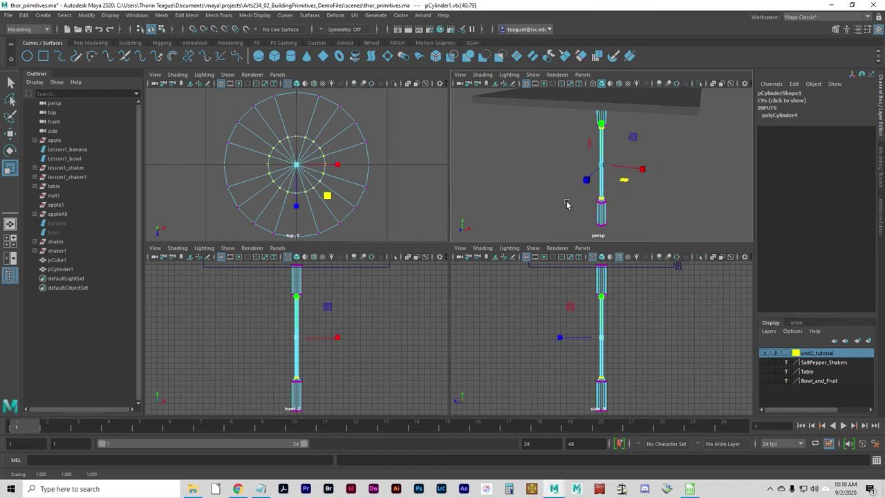
key(F8)
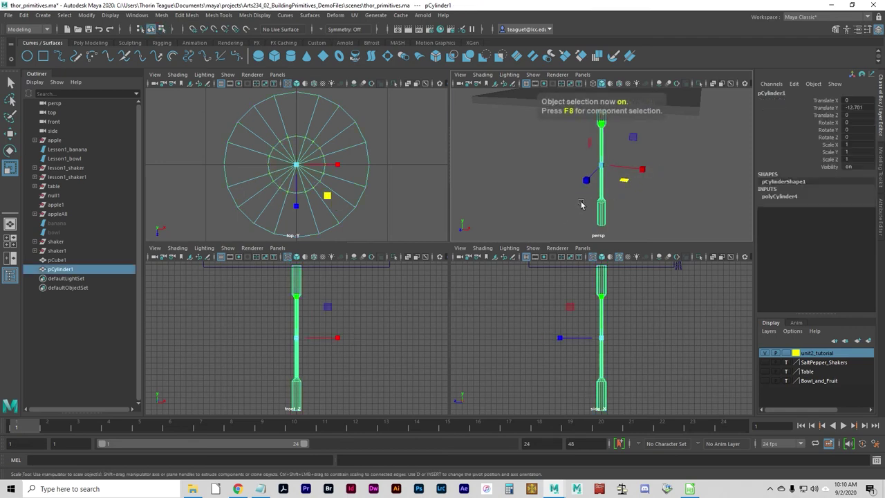
Move the leg in the top view to a tabletop corner at about X 14.1, Z 10.7
alt+drag(559, 187, 569, 164)
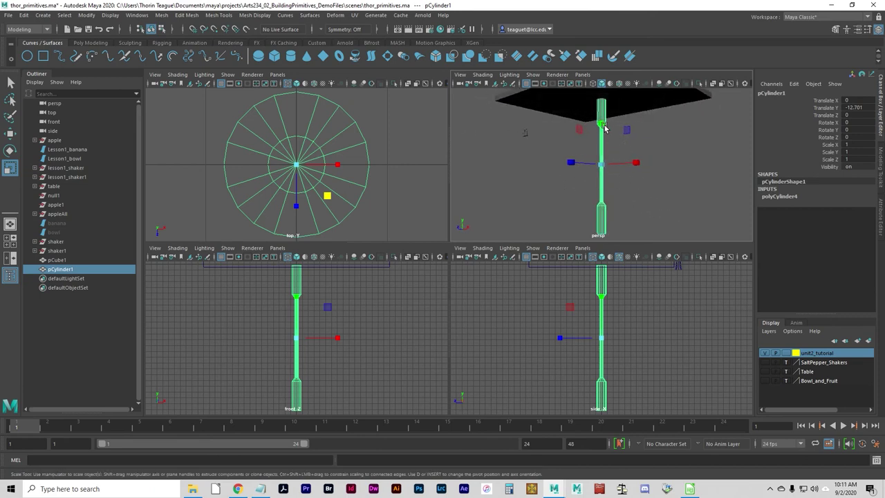
alt+drag(491, 182, 553, 222)
key(w)
alt+right_drag(397, 354, 325, 339)
alt+right_drag(345, 201, 156, 160)
alt+right_drag(319, 192, 211, 184)
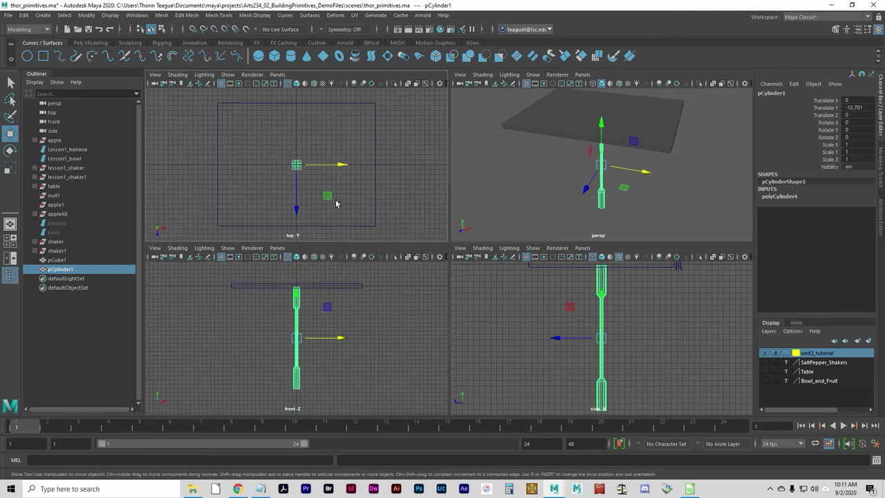
alt+drag(503, 154, 564, 147)
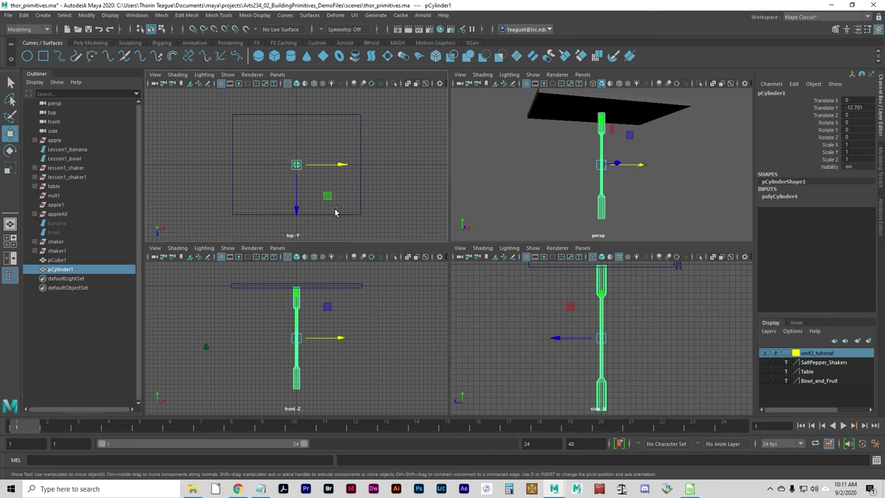
drag(327, 195, 383, 237)
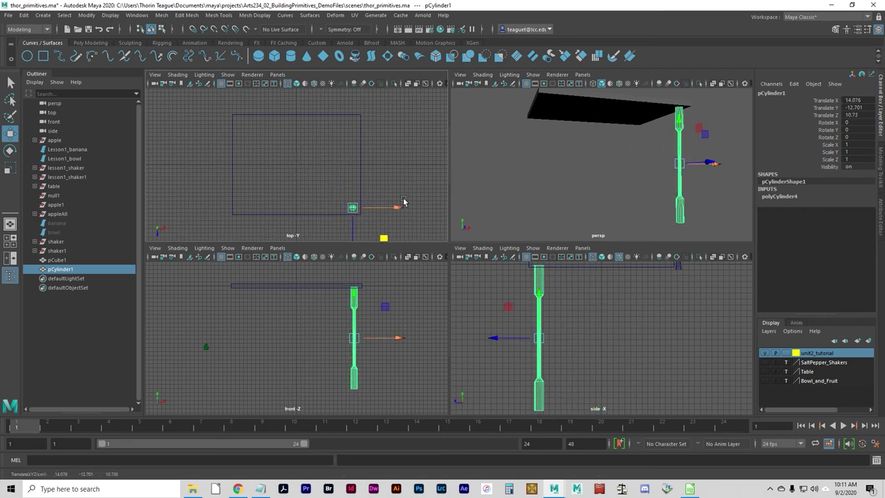
Duplicate the corner leg and move the copy along Z to about -10.4, under the adjacent tabletop corner
scroll(379, 145, down, 4)
alt+middle_drag(398, 155, 390, 141)
key(ctrl+d)
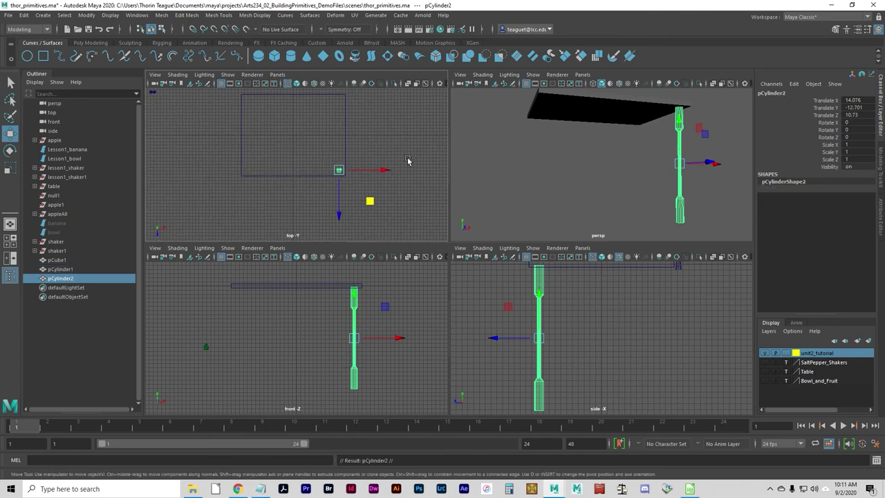
click(61, 279)
alt+middle_drag(395, 163, 388, 176)
drag(334, 234, 330, 163)
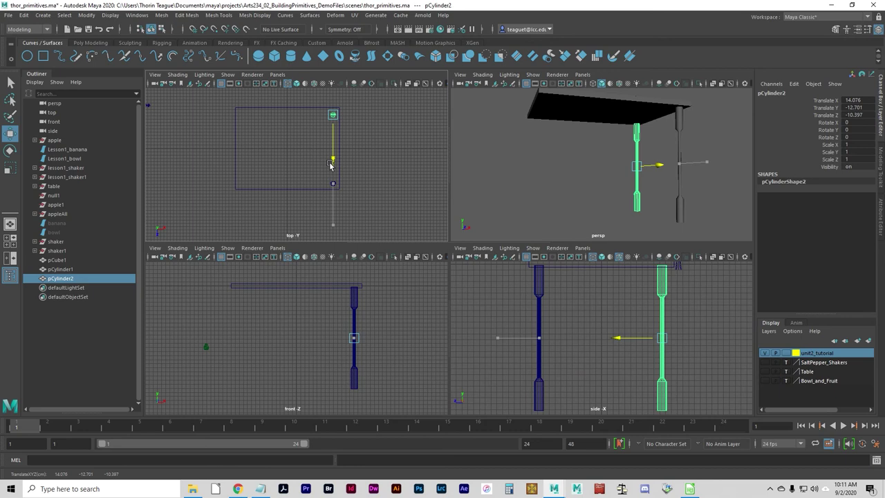
drag(330, 164, 329, 164)
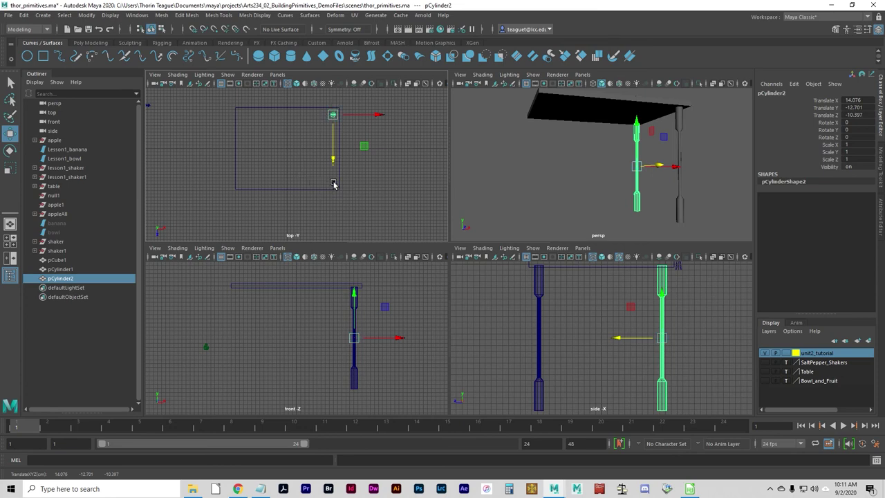
Duplicate both legs together, move the copies along X to about -14.3 under the opposite corners, and clear the selection
shift+click(332, 184)
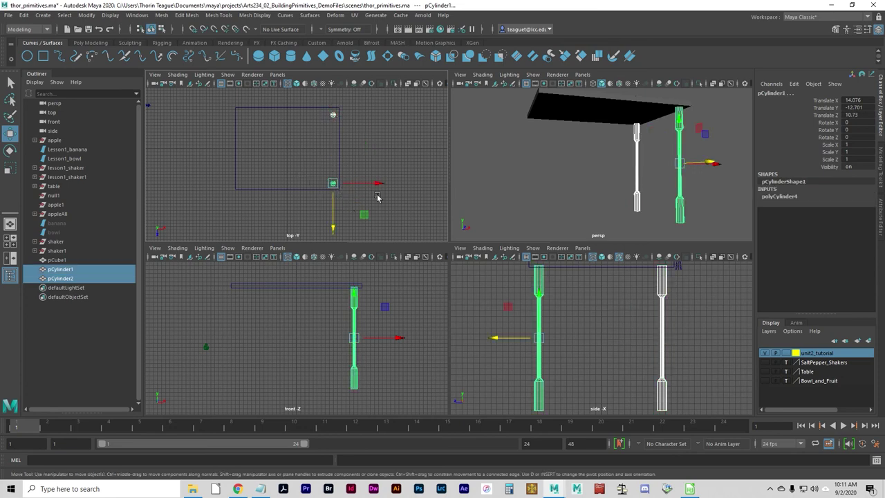
key(ctrl+d)
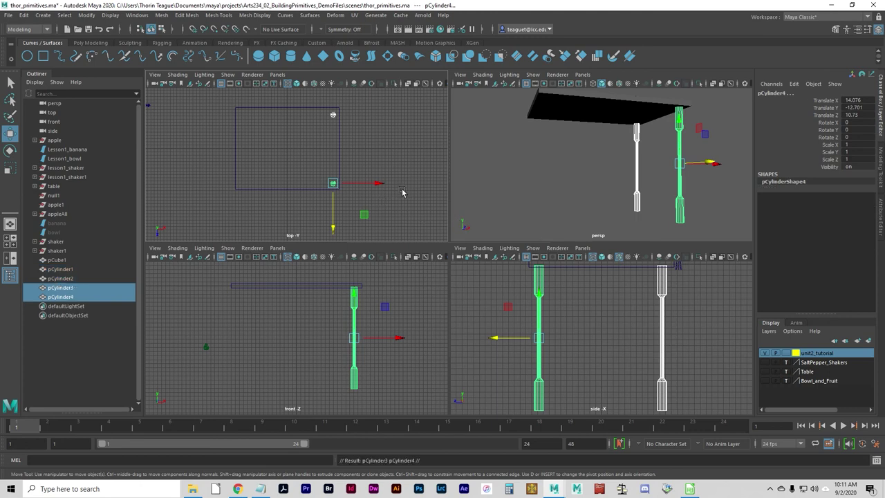
drag(381, 185, 289, 181)
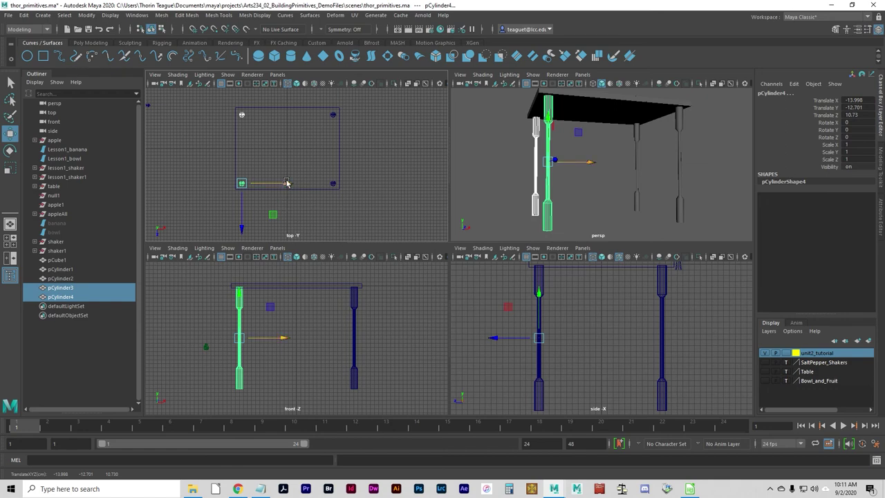
drag(287, 183, 285, 183)
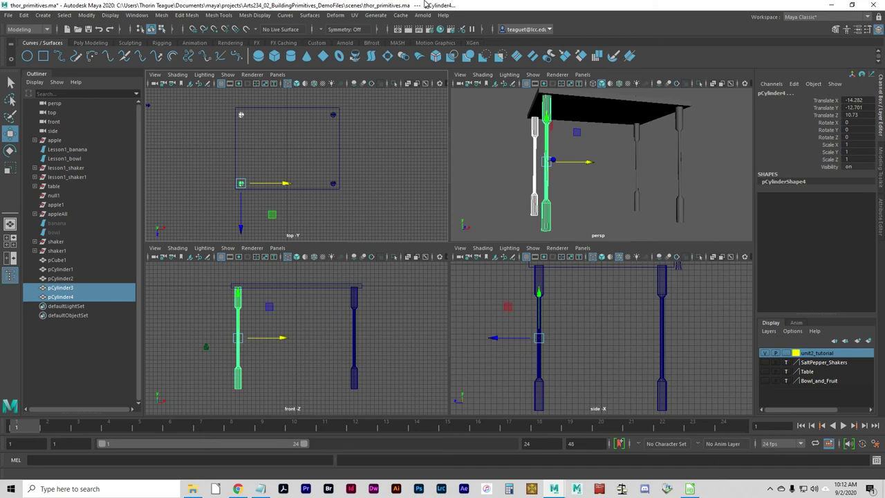
drag(392, 208, 181, 94)
click(385, 225)
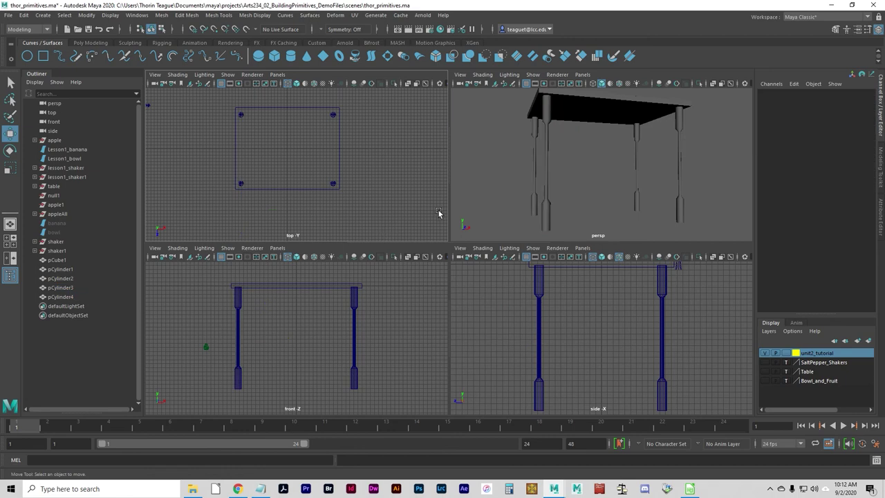
Rename the leg at the negative X, positive Z corner (pCylinder4) as leg1
click(551, 216)
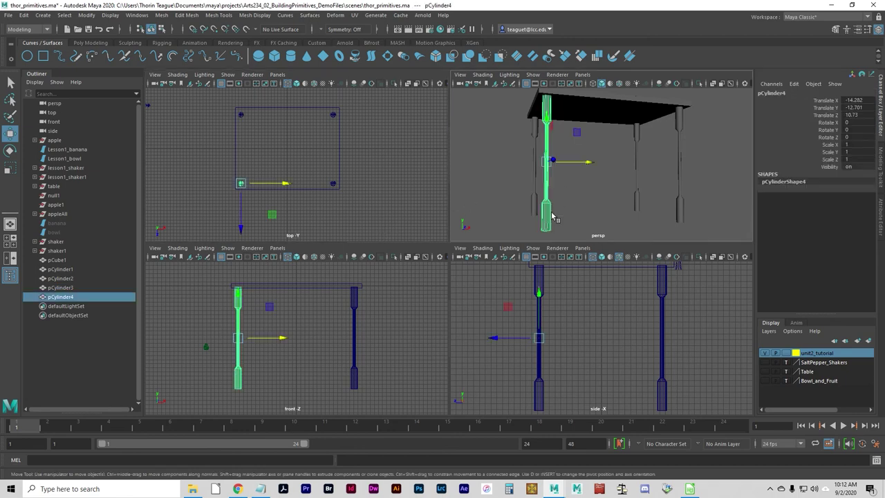
click(781, 94)
text(le)
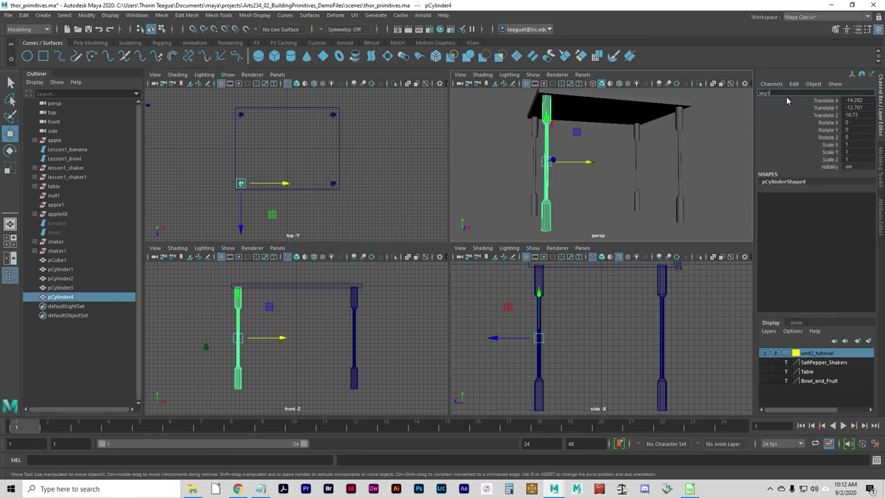
text(g1)
key(Return)
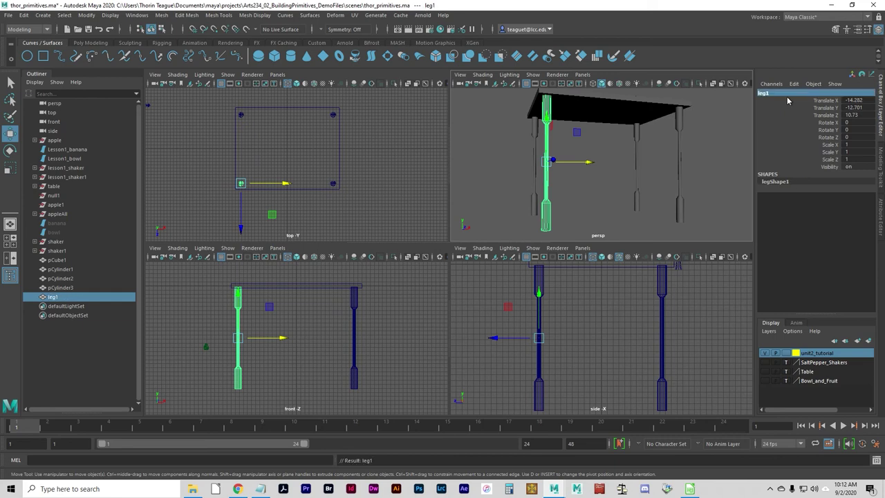
Rename the leg at the negative X, negative Z corner (pCylinder3) as leg2
click(537, 196)
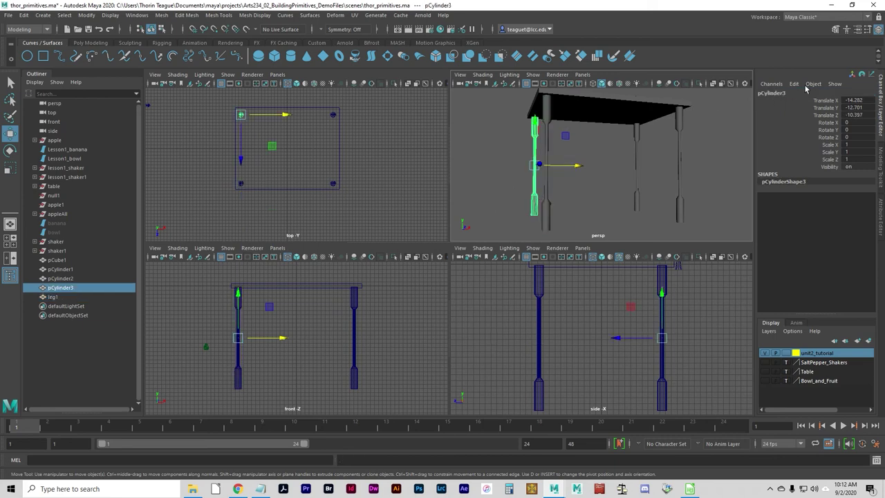
double_click(784, 93)
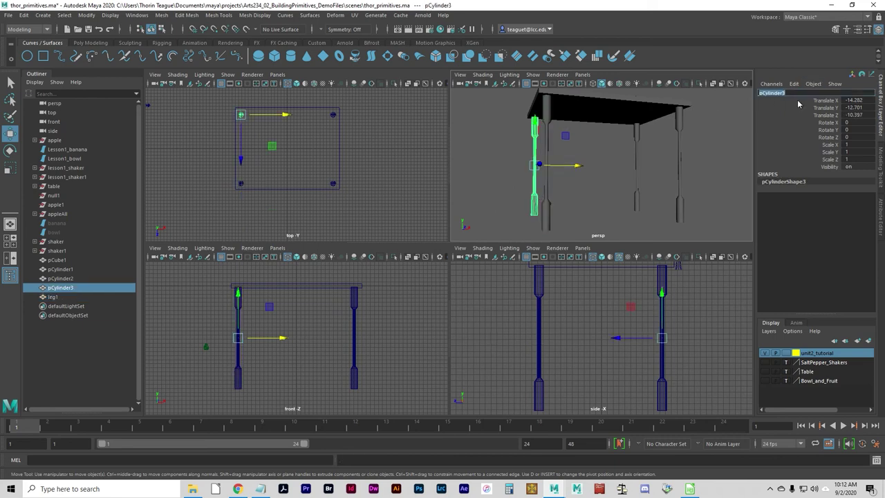
text(leg2)
key(Return)
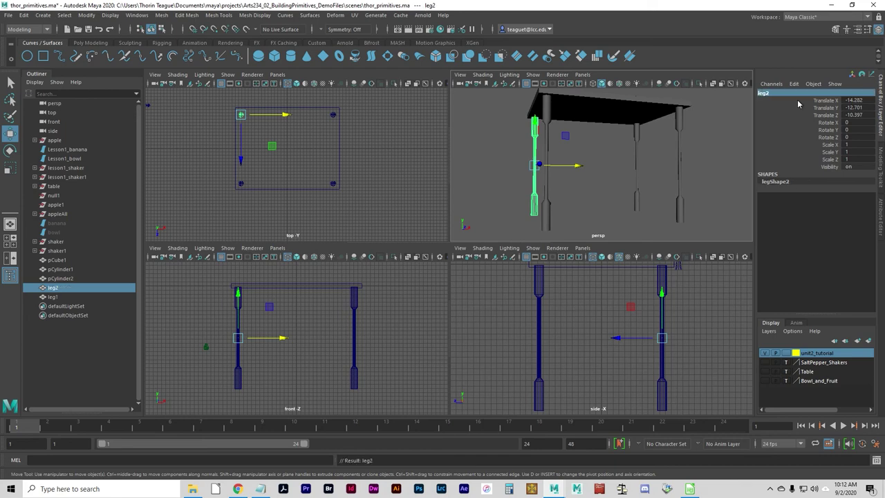
Rename the leg at the positive X, negative Z corner (pCylinder2) as leg3
click(635, 198)
double_click(787, 93)
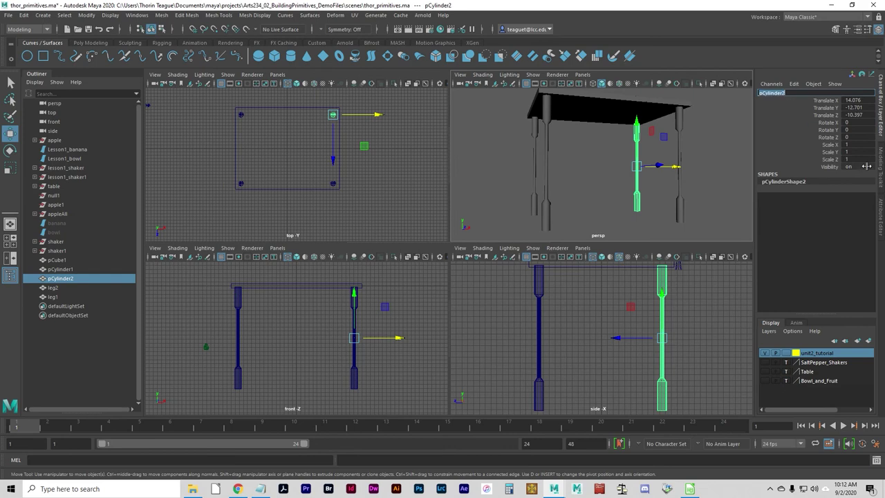
text(leg3)
key(Return)
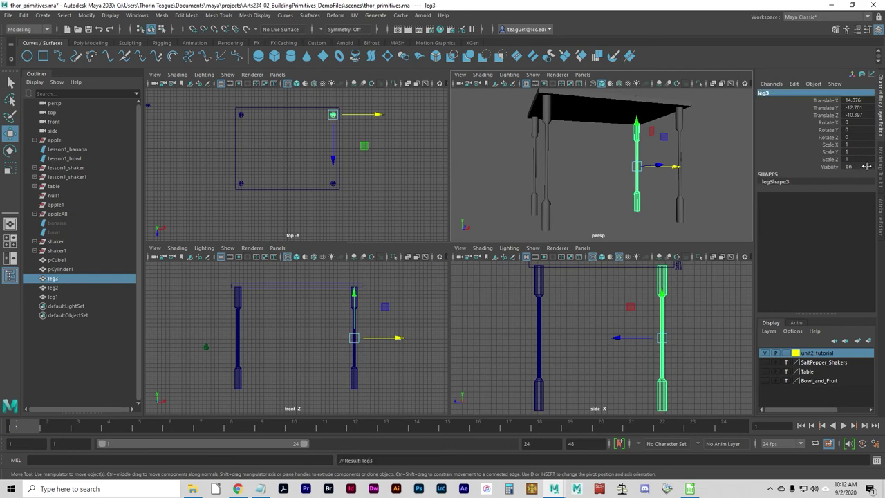
Rename the leg at the positive X, positive Z corner (pCylinder1) as leg4
click(683, 207)
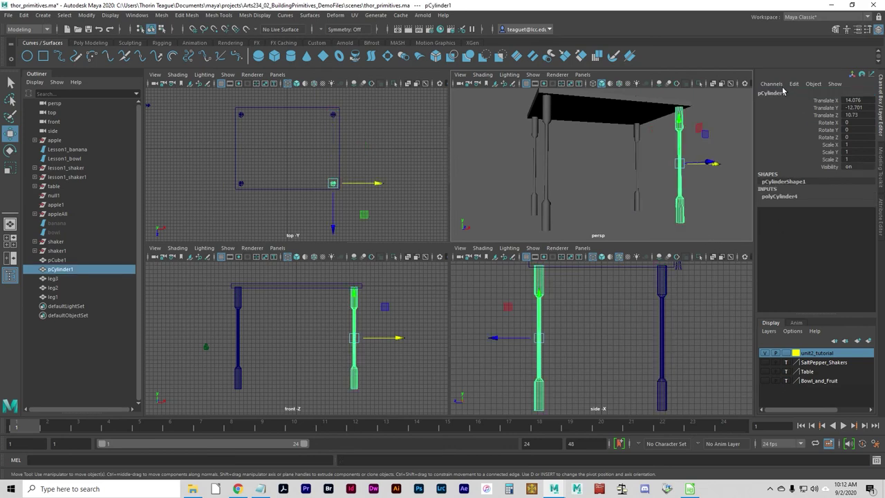
double_click(786, 93)
text(leg4)
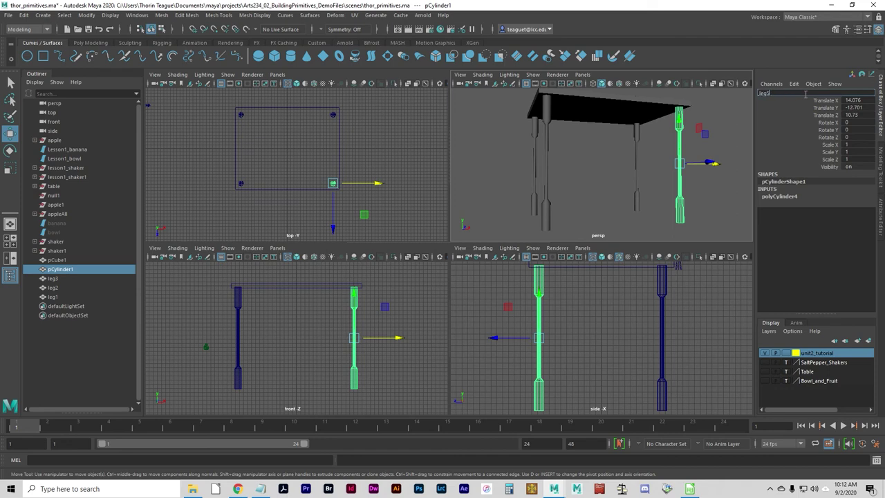
key(Return)
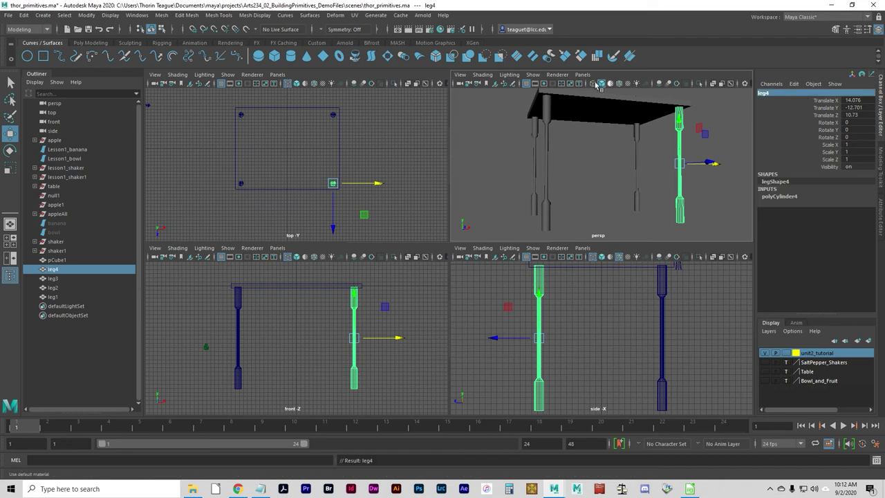
Rename the scaled cube above the legs as tableTop
click(584, 100)
double_click(768, 92)
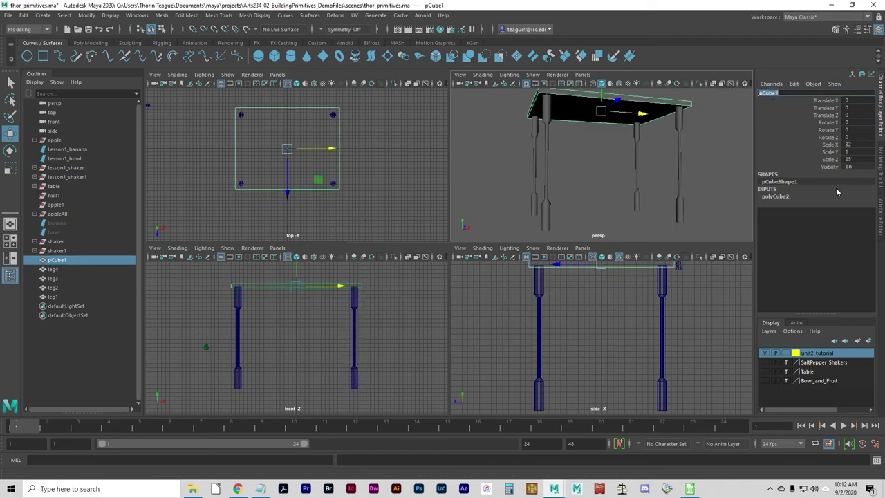
text(tableTop)
key(Return)
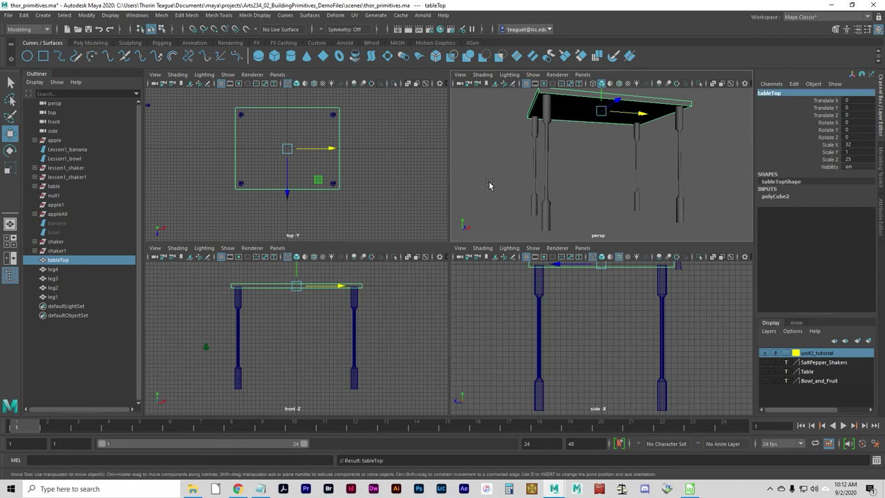
Group the tabletop with its four legs and name the group table
key(q)
click(370, 196)
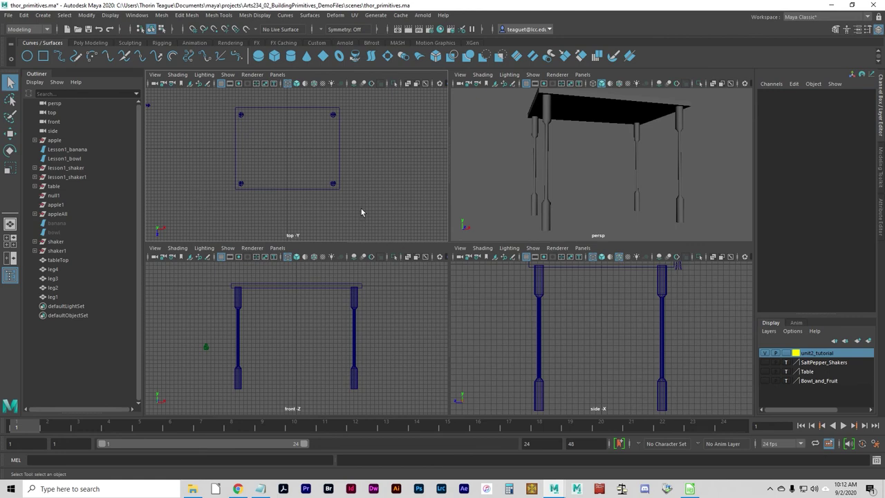
drag(362, 209, 199, 103)
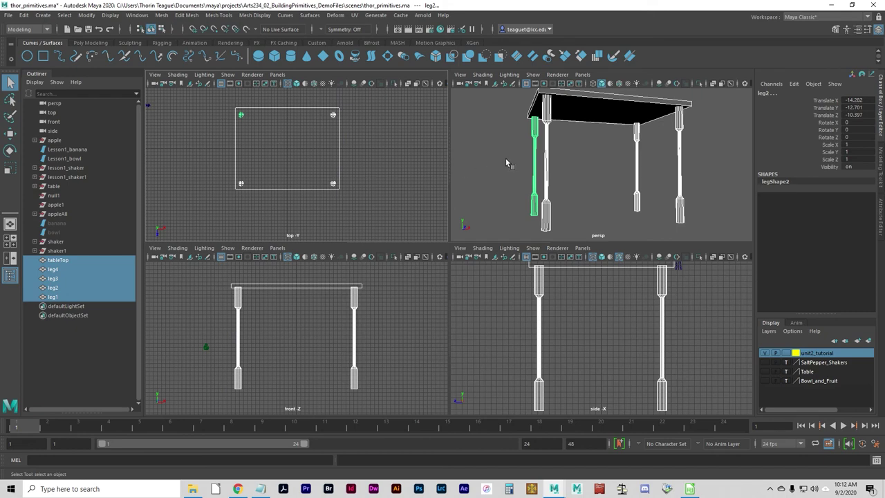
key(ctrl+g)
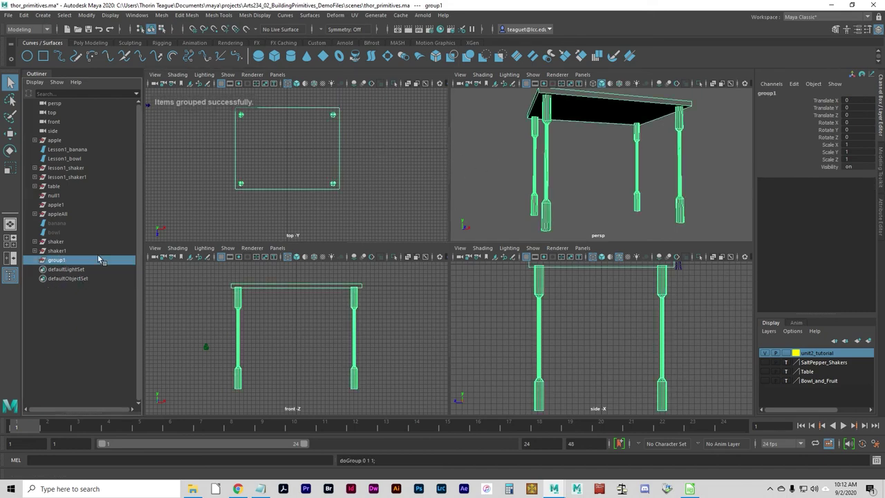
double_click(56, 260)
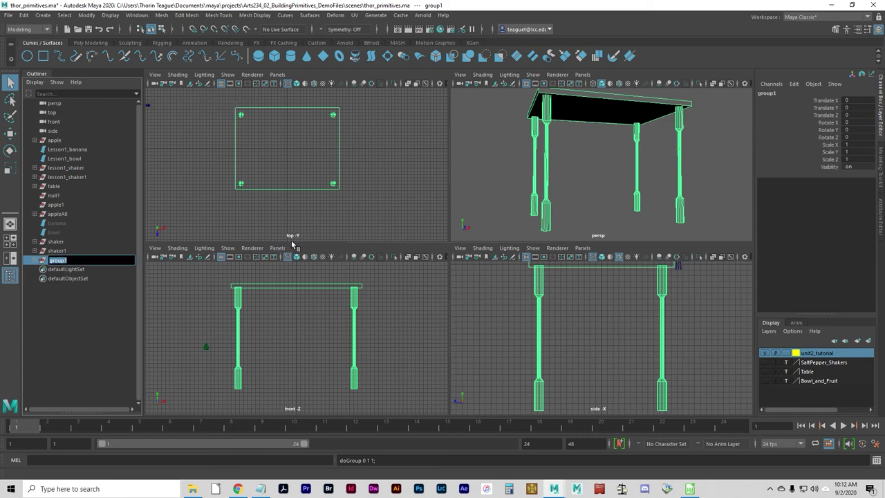
text(table)
key(Return)
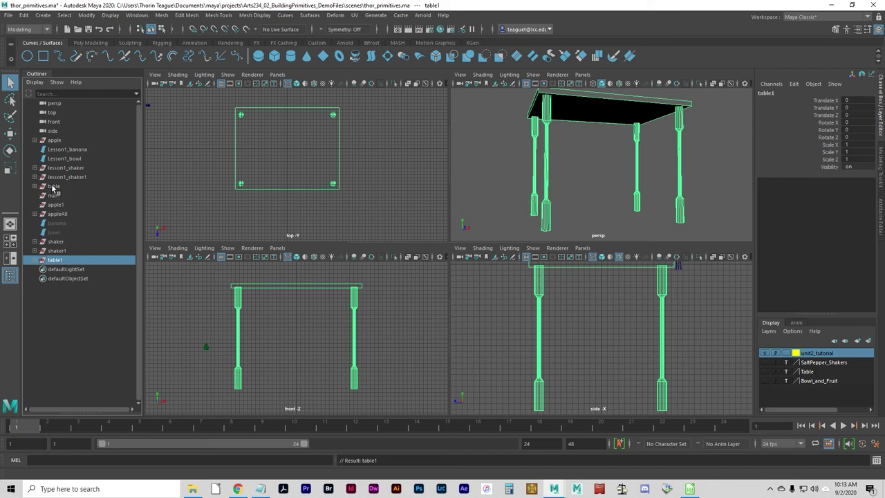
Save the scene with the newly grouped table
click(59, 262)
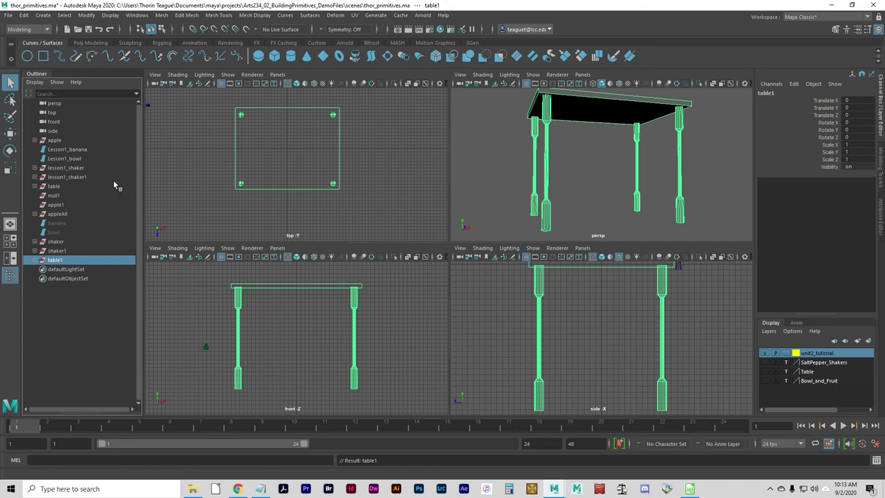
click(10, 14)
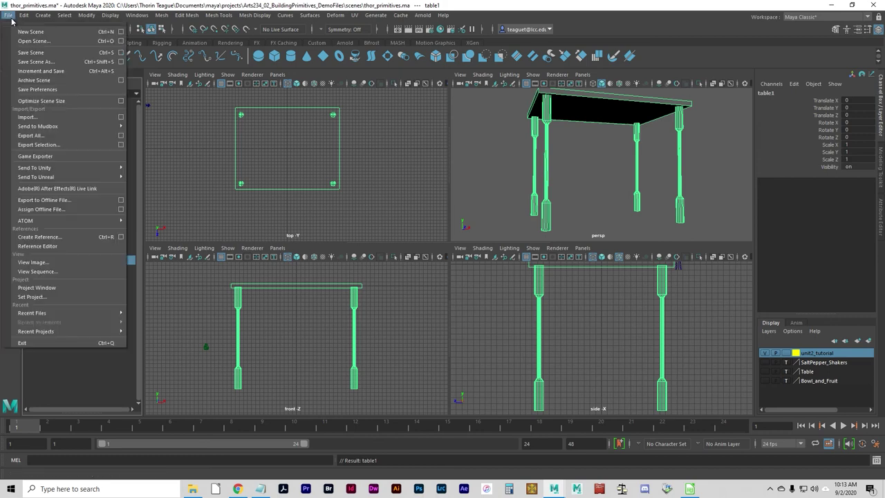
click(30, 56)
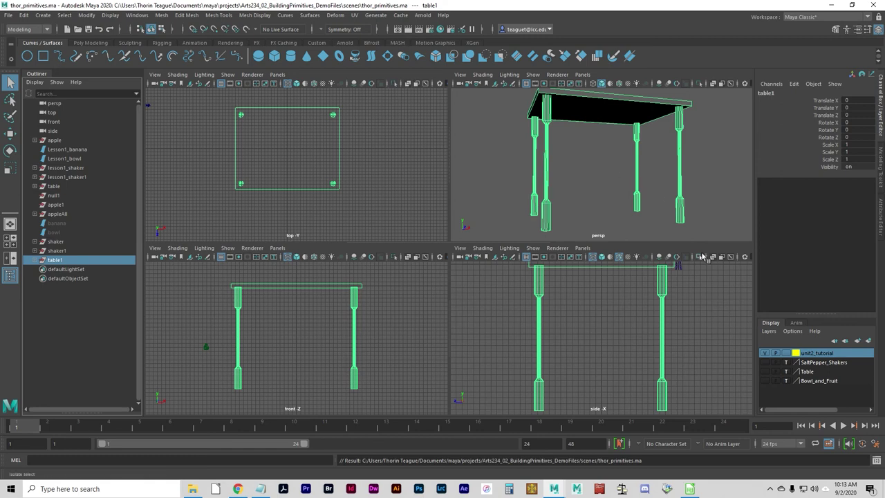
Make the SaltPepper_Shakers, Table and Bowl_and_Fruit layers visible and show the scene in a full-size perspective view
scroll(659, 192, down, 5)
alt+drag(659, 193, 569, 179)
click(764, 361)
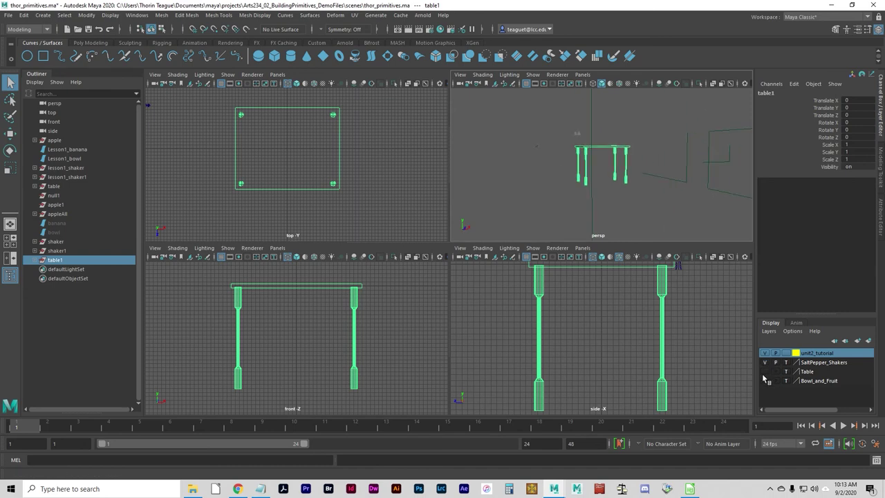
click(764, 372)
click(764, 381)
key(space)
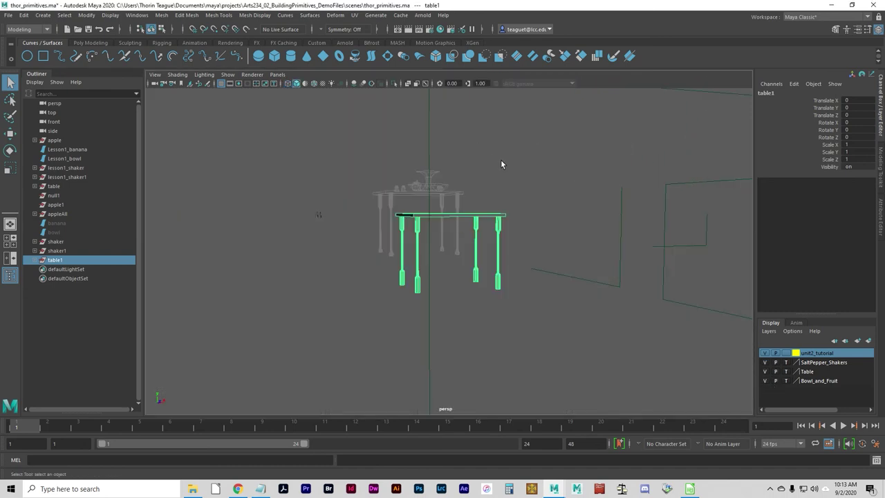
key(space)
drag(413, 243, 318, 212)
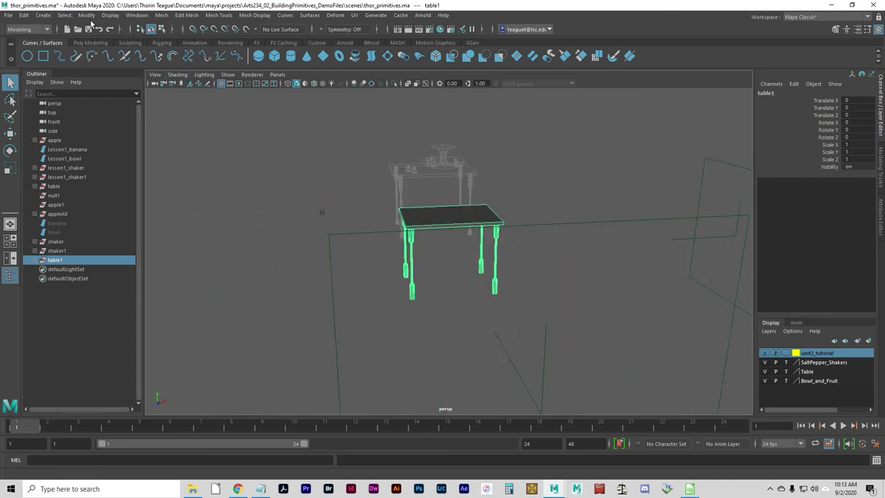
Unhide all hidden objects in the scene, including the banana and the bowl
click(111, 16)
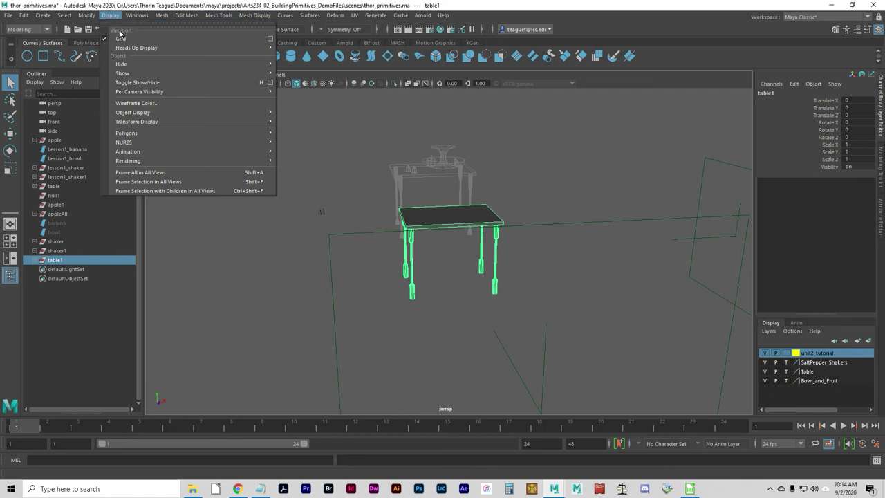
mouse_move(266, 64)
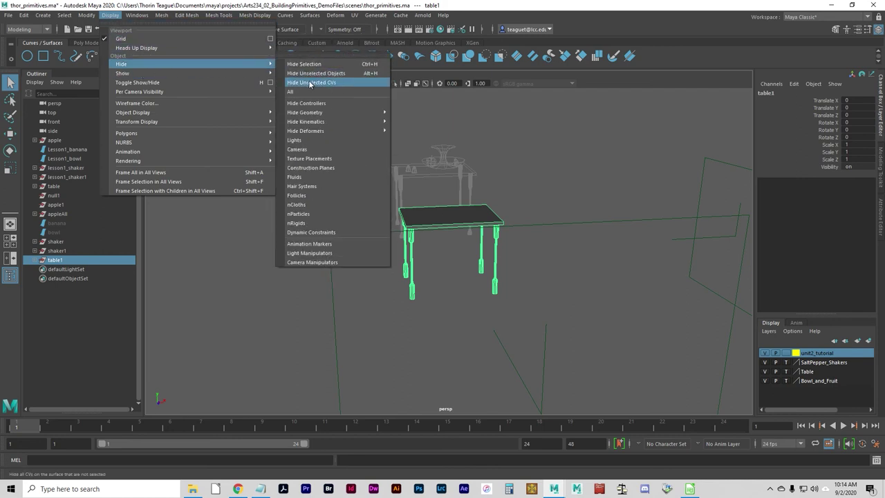
click(305, 110)
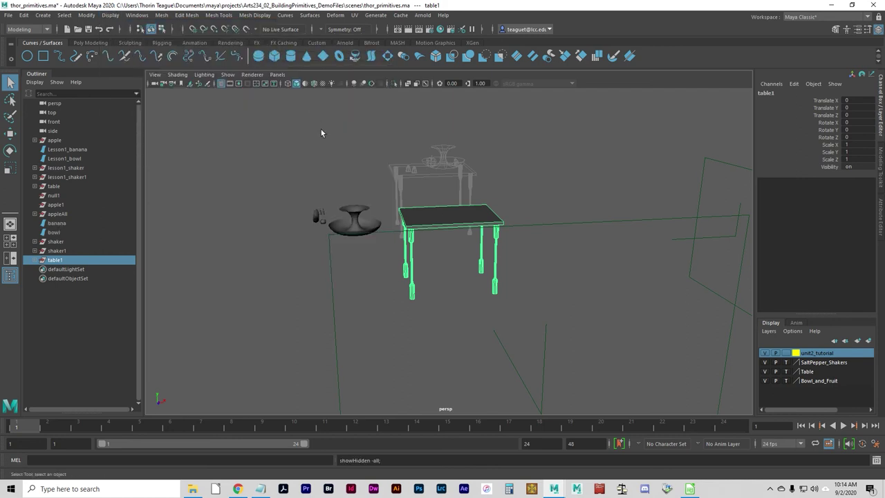
Select the whole new table group (table1) and raise it a short distance along Y
click(364, 229)
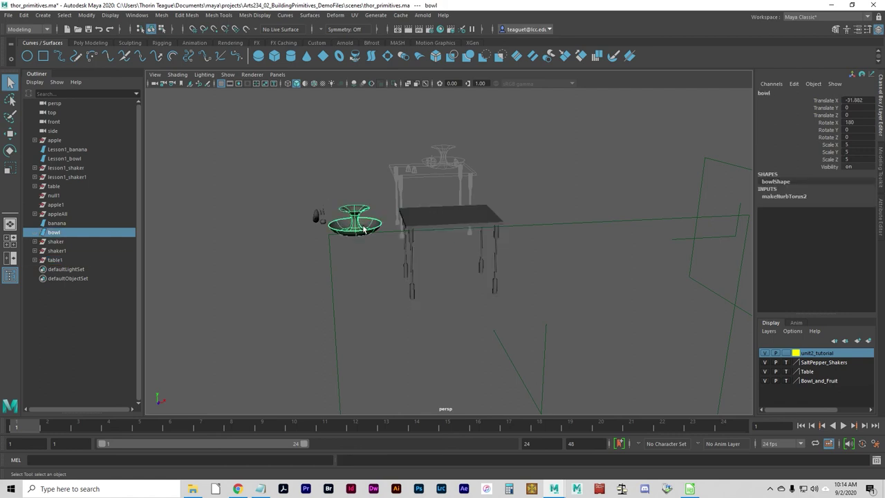
click(444, 227)
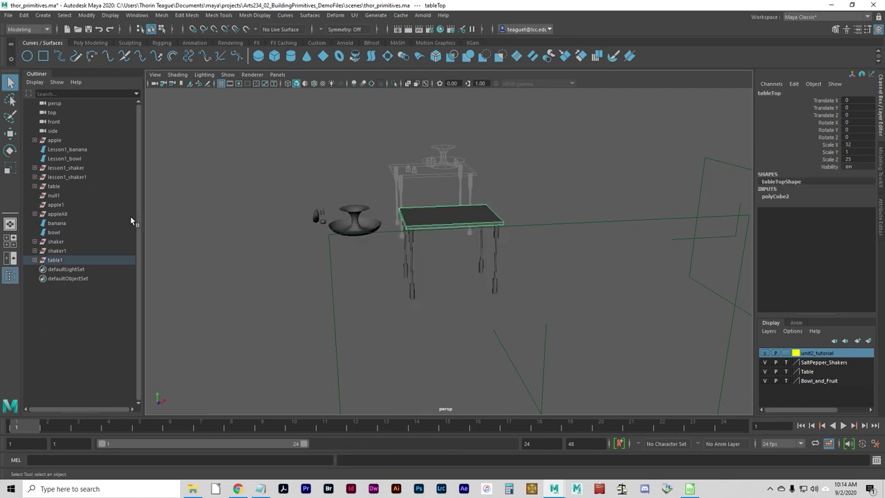
click(66, 261)
click(49, 260)
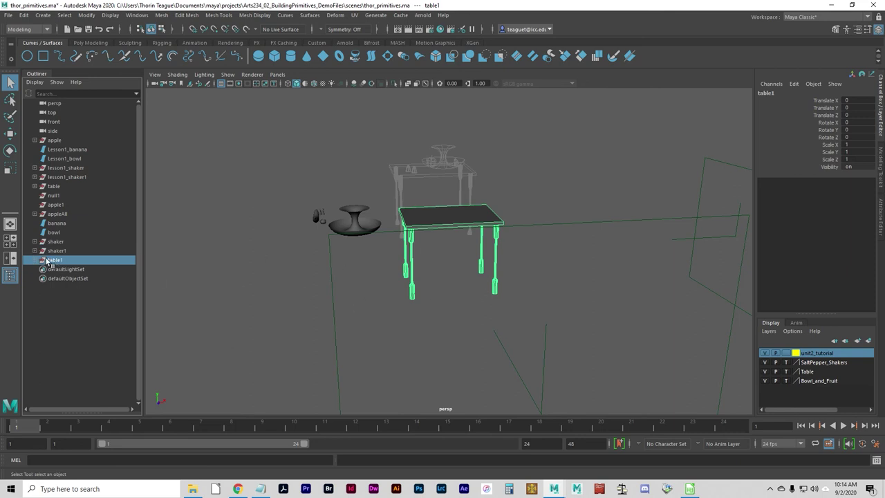
click(47, 260)
key(w)
mouse_move(451, 174)
mouse_down()
mouse_move(450, 185)
mouse_move(457, 161)
mouse_up()
mouse_move(468, 273)
alt+mouse_down()
mouse_move(376, 262)
mouse_move(518, 276)
mouse_move(461, 286)
alt+mouse_up()
Move the bowl up and across onto the middle of the new tabletop, at about X 0.14, Y 10.45
click(354, 247)
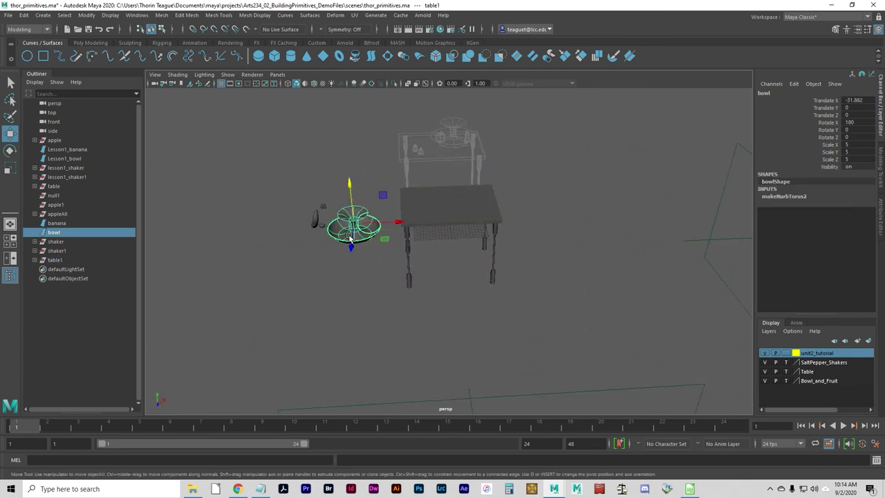
drag(350, 185, 352, 161)
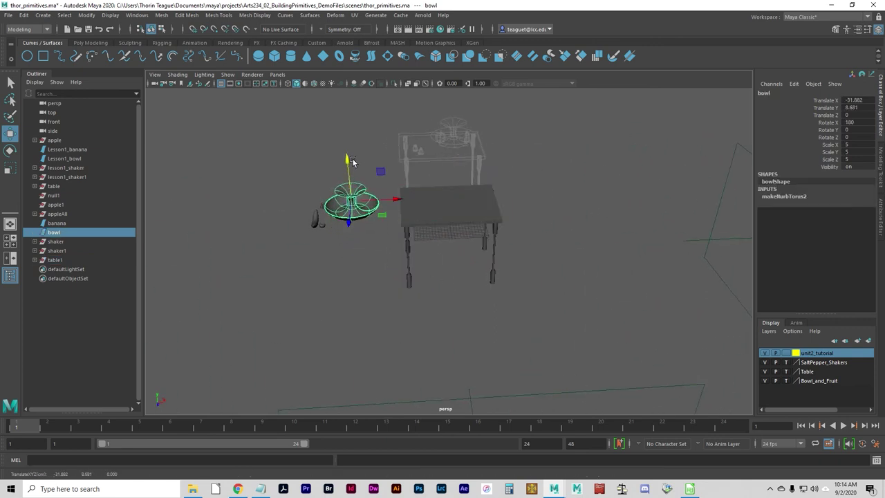
drag(403, 205, 495, 201)
mouse_move(451, 169)
mouse_down()
mouse_move(448, 151)
mouse_move(444, 161)
mouse_up()
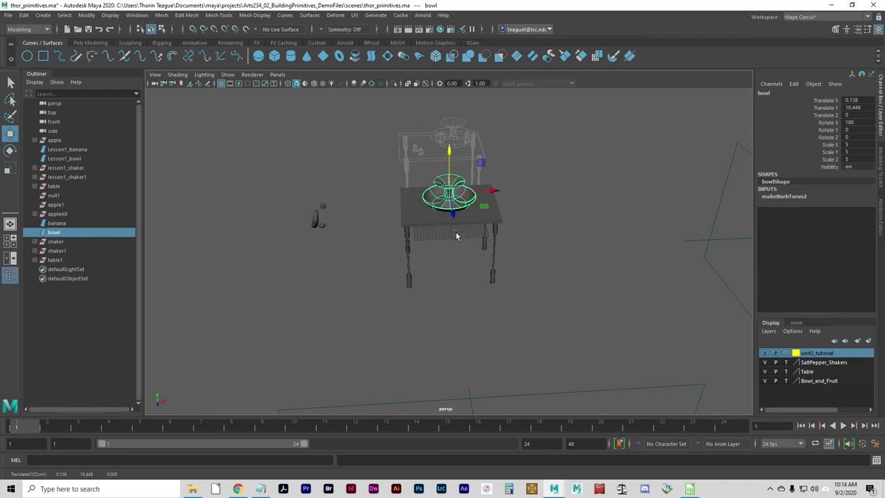
Lower the bowl in the front view to about Y 10.38 so it rests on the tabletop surface
key(space)
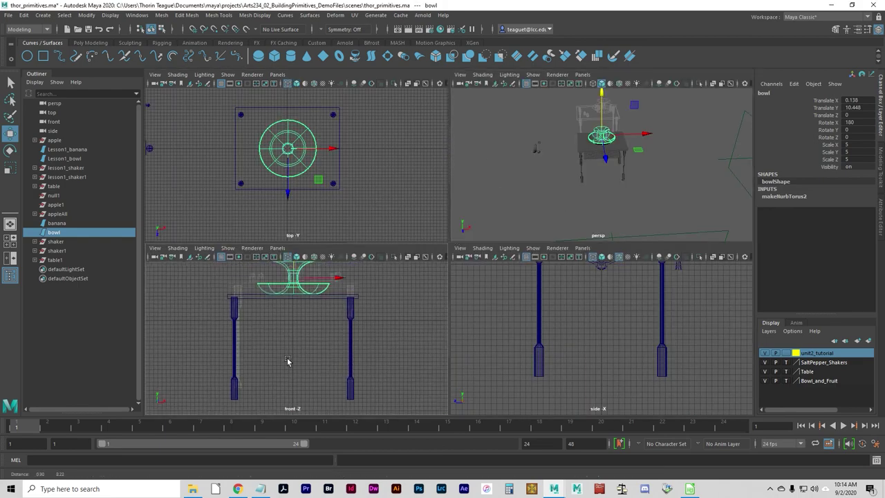
key(f)
key(space)
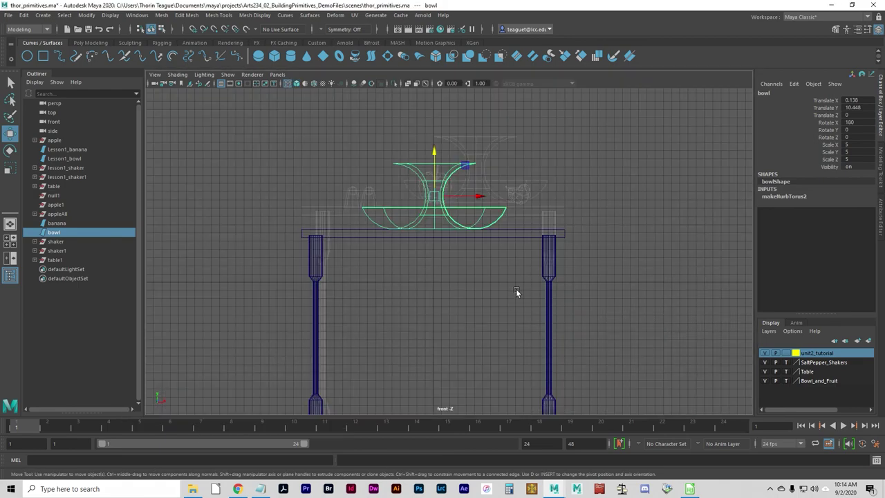
alt+middle_drag(460, 266, 448, 316)
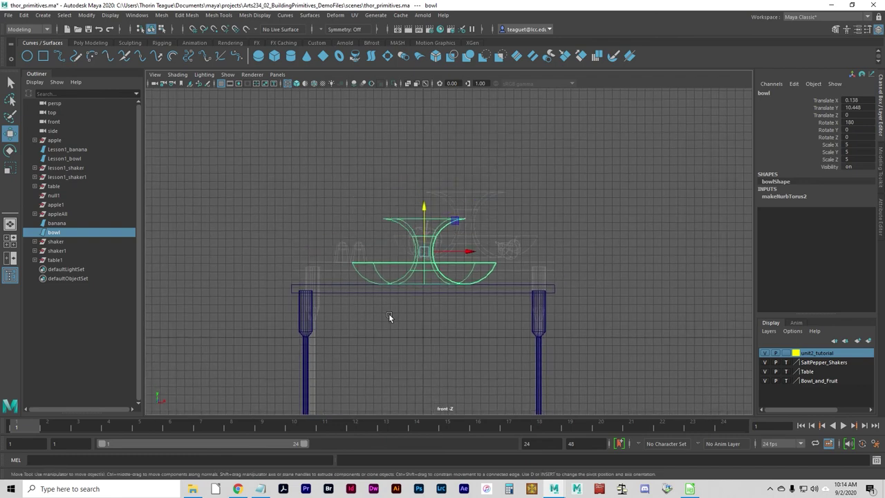
alt+right_drag(389, 313, 585, 340)
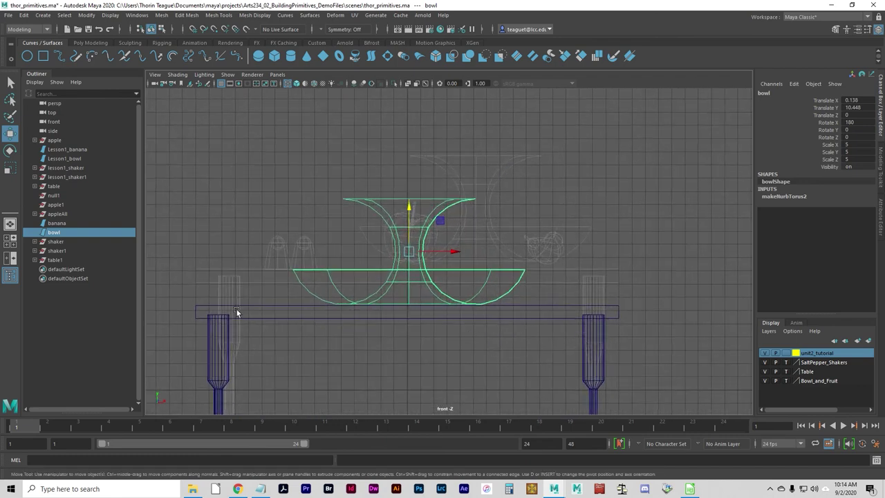
mouse_move(414, 206)
mouse_down()
mouse_move(423, 222)
mouse_move(429, 206)
mouse_move(425, 217)
mouse_up()
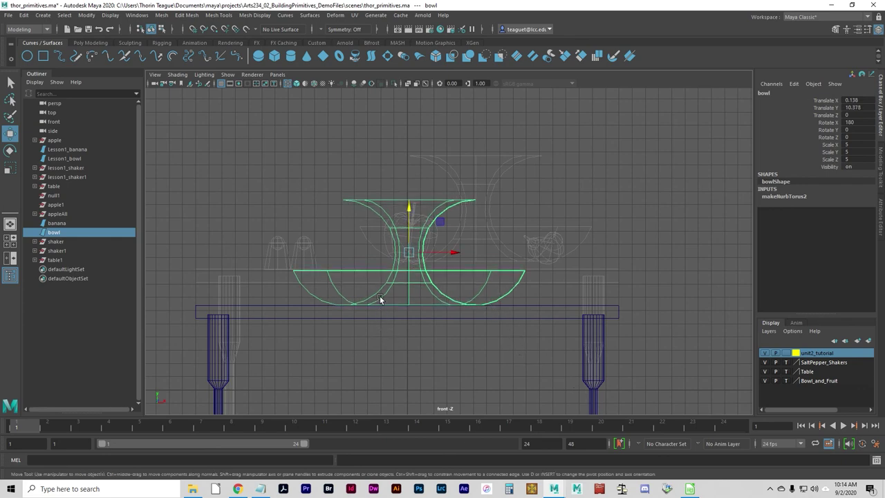
key(alt+Tab)
key(alt+Tab)
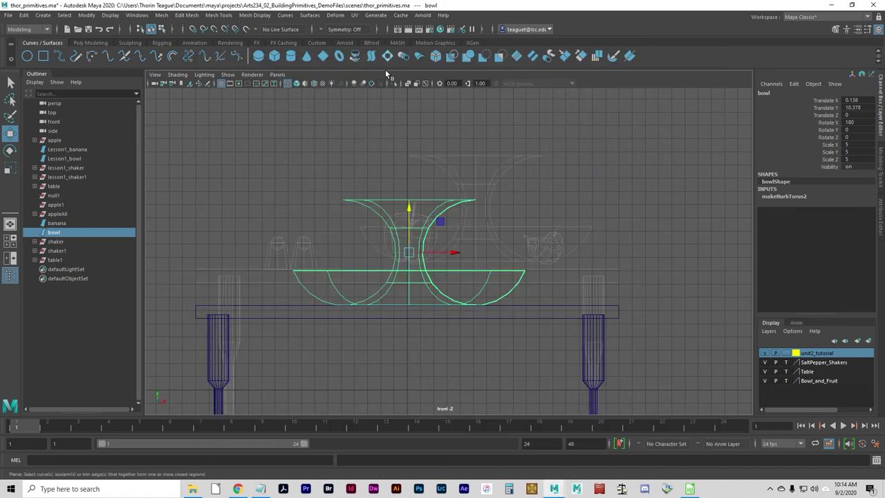
Move the banana into the bowl at about X -5.34, Y 6.11 and tilt it to about -6.5, 18.3, -20 degrees
key(space)
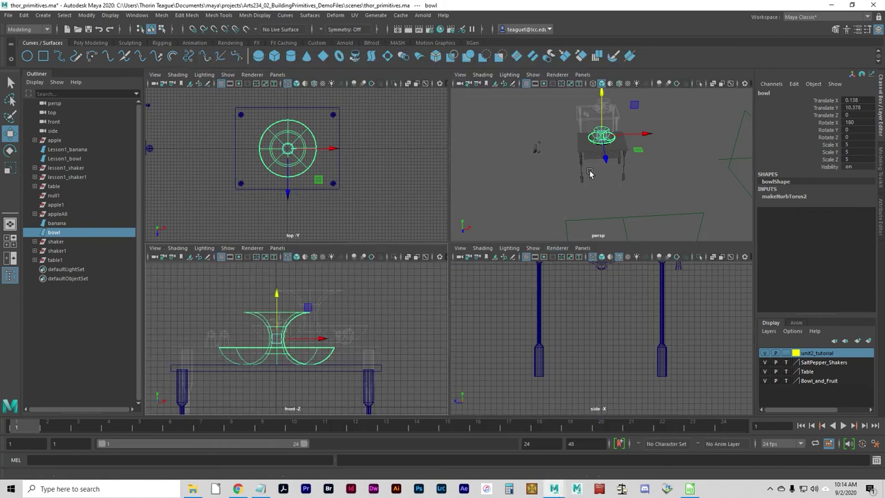
alt+drag(633, 181, 706, 163)
click(523, 143)
drag(670, 139, 674, 123)
key(e)
drag(643, 178, 691, 117)
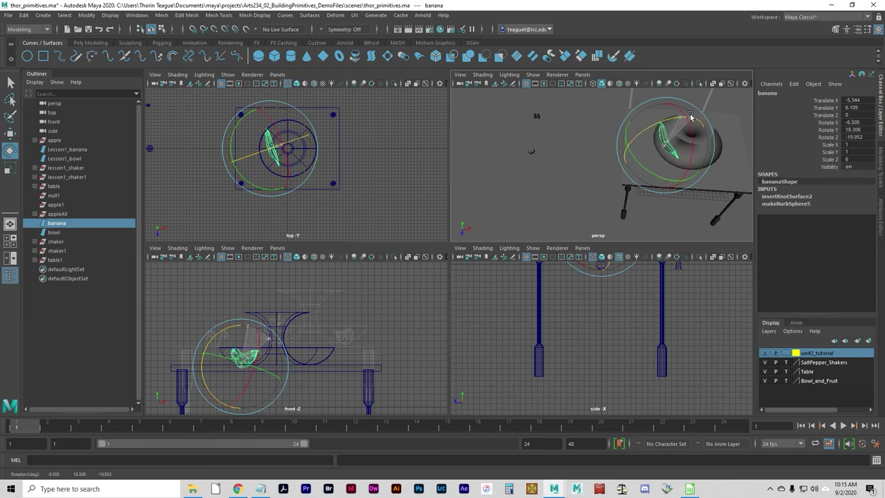
click(625, 187)
alt+drag(624, 187, 636, 147)
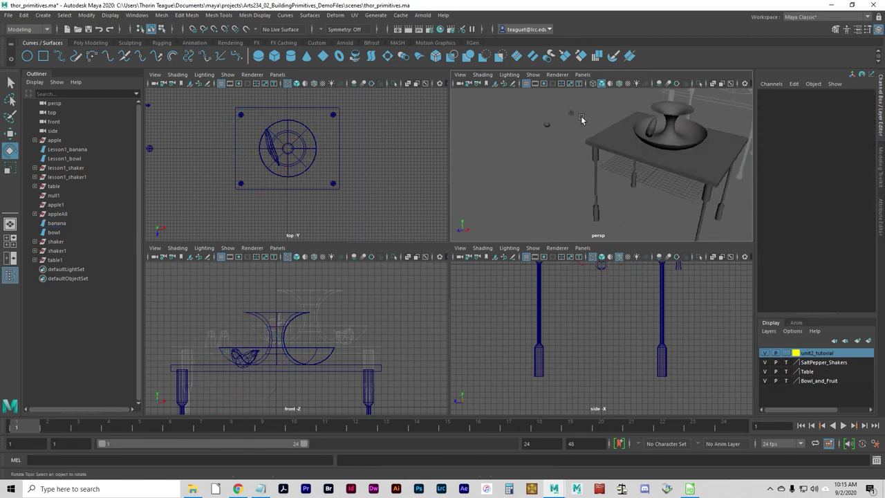
Select shaker and shaker1 together and move them onto the tabletop's front corner, at about X 11.58, Y 7.38, Z 10.64
click(76, 241)
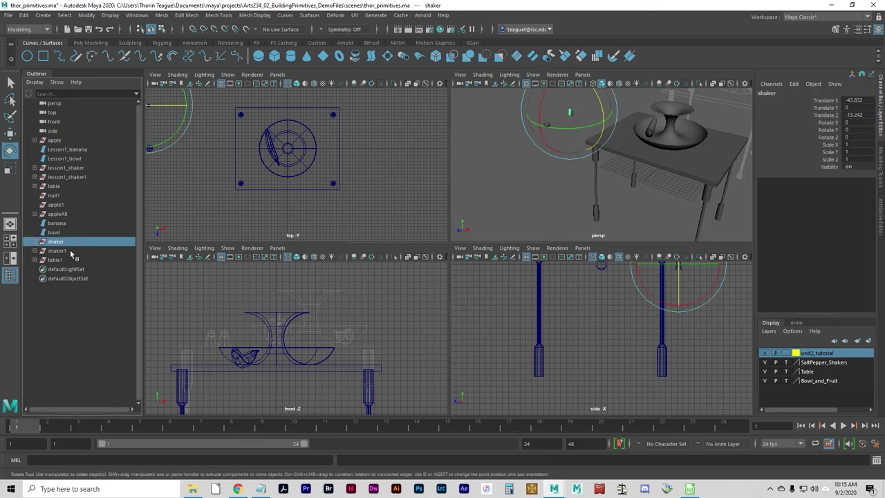
click(70, 250)
ctrl+click(105, 242)
key(w)
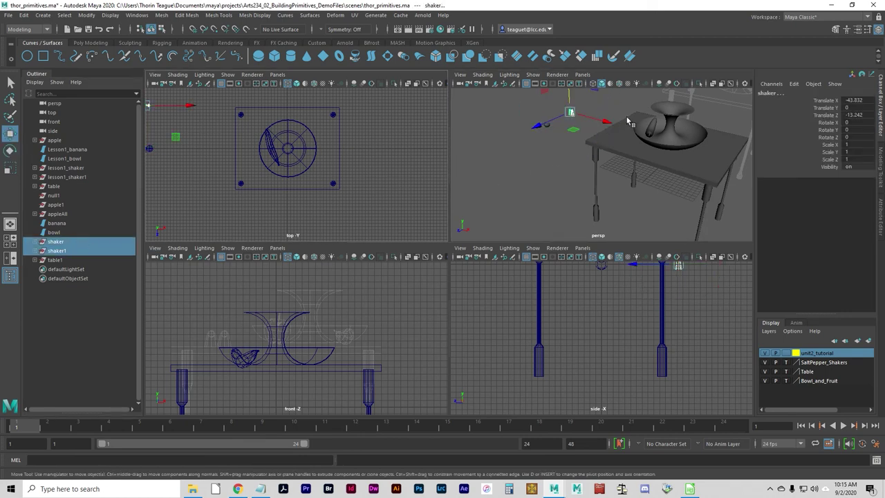
drag(605, 125, 745, 182)
drag(693, 104, 709, 69)
drag(669, 139, 614, 182)
drag(692, 174, 750, 187)
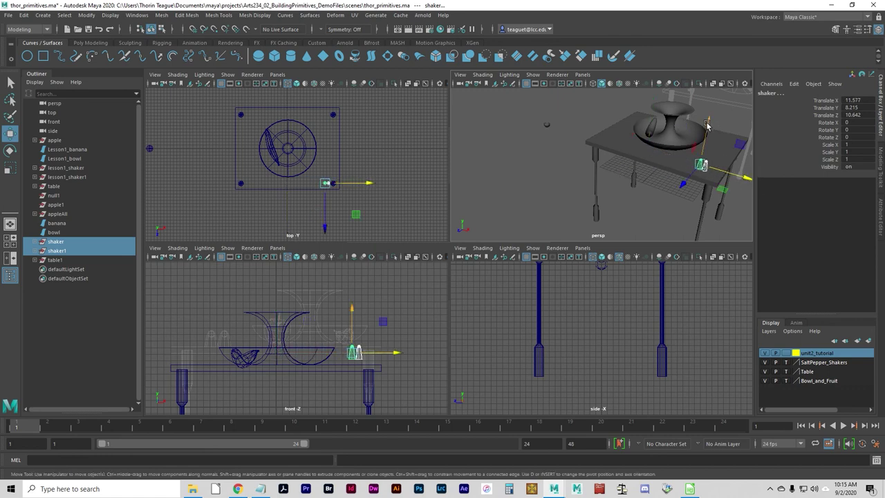
drag(706, 124, 705, 129)
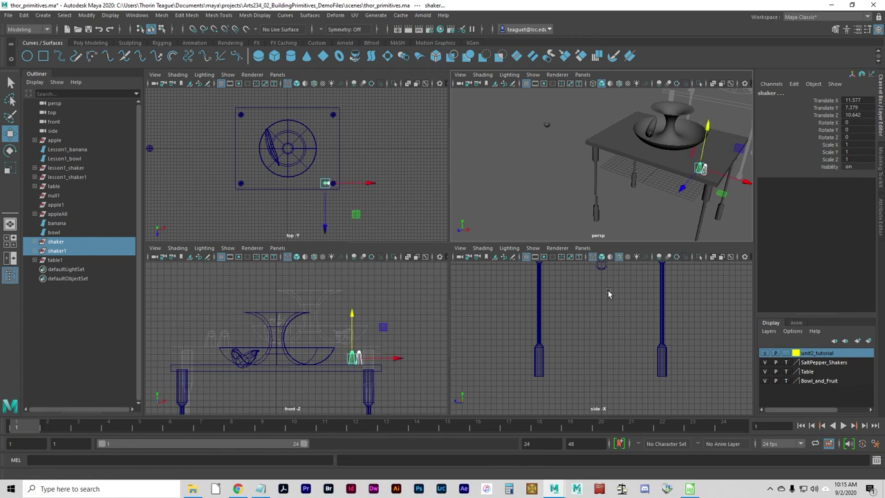
Rotate both shakers about 12 degrees around the Y axis
key(e)
drag(692, 193, 704, 188)
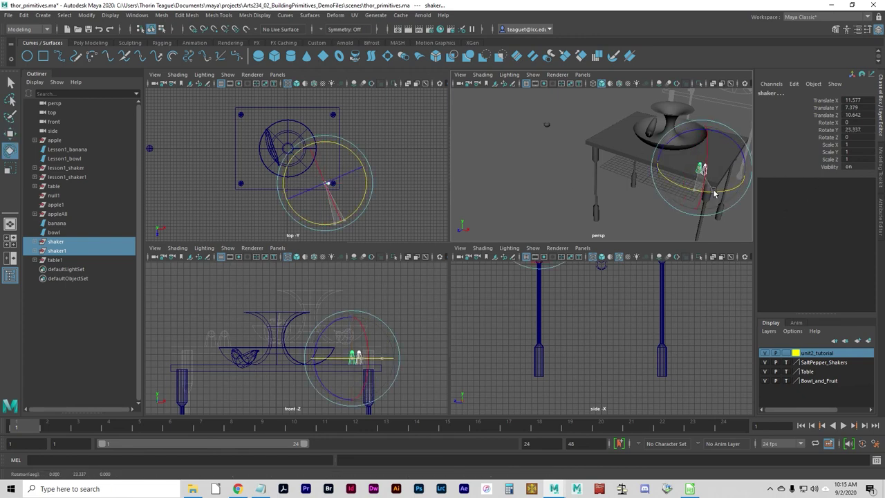
click(412, 364)
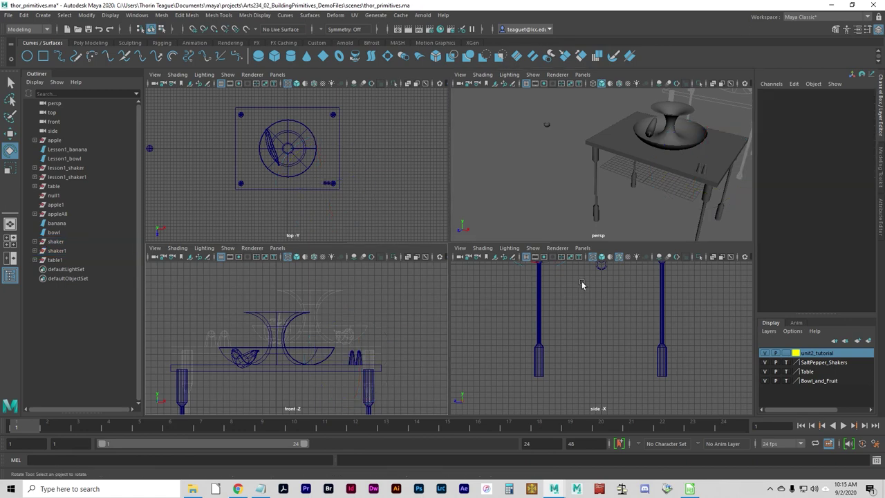
Move shaker alone a short distance across the tabletop in X and Z, away from shaker1 and toward the bowl
click(69, 242)
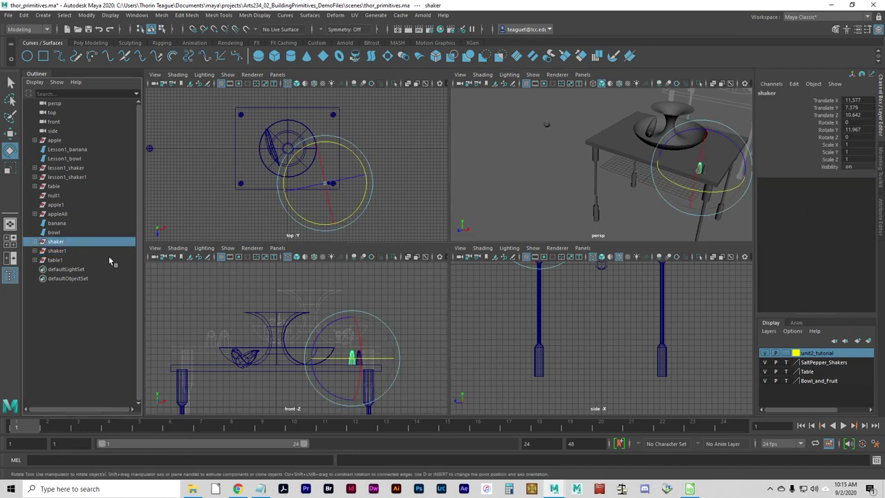
key(w)
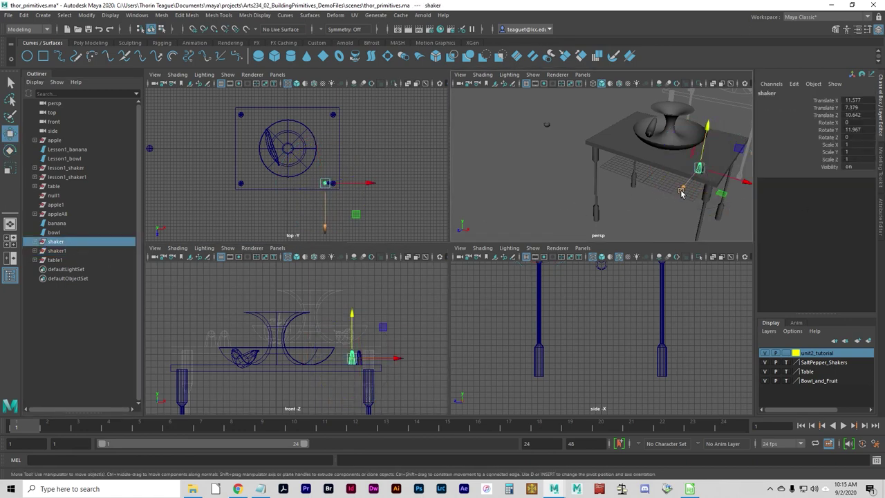
drag(719, 195, 720, 197)
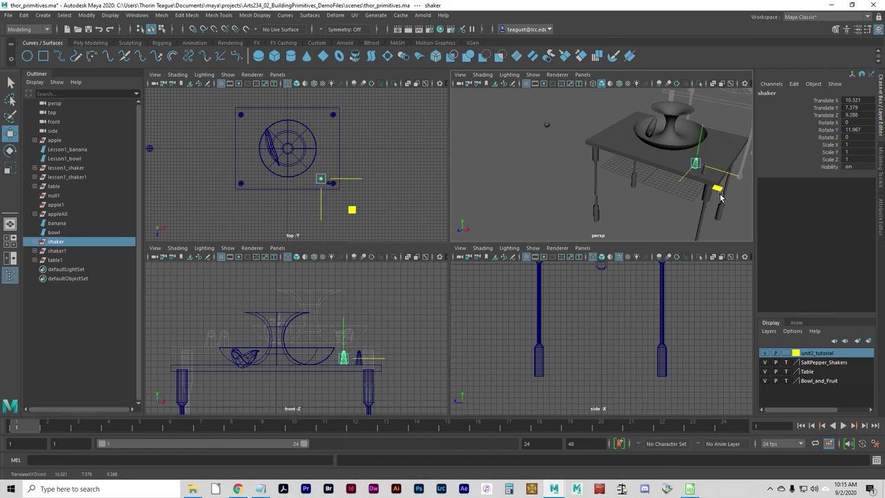
click(516, 166)
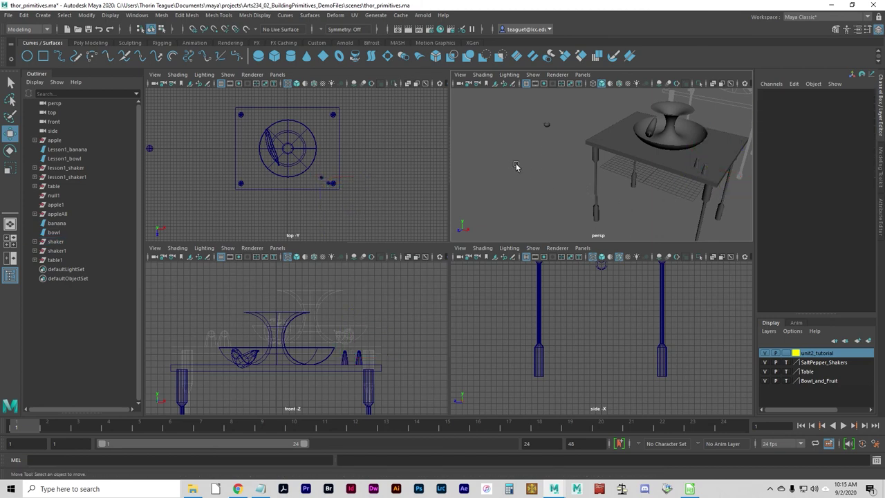
Move the appleAll group into the bowl, at about X 4.30, Y 7.77, Z 1.63
click(71, 214)
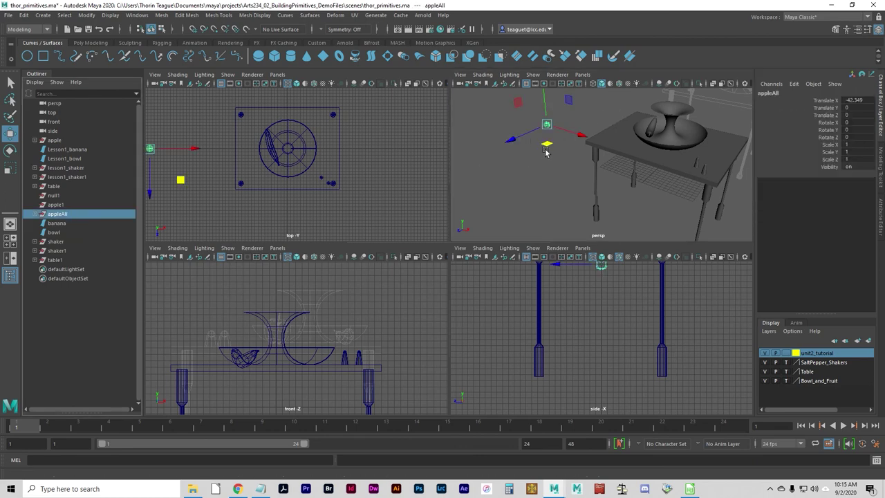
drag(545, 152, 701, 160)
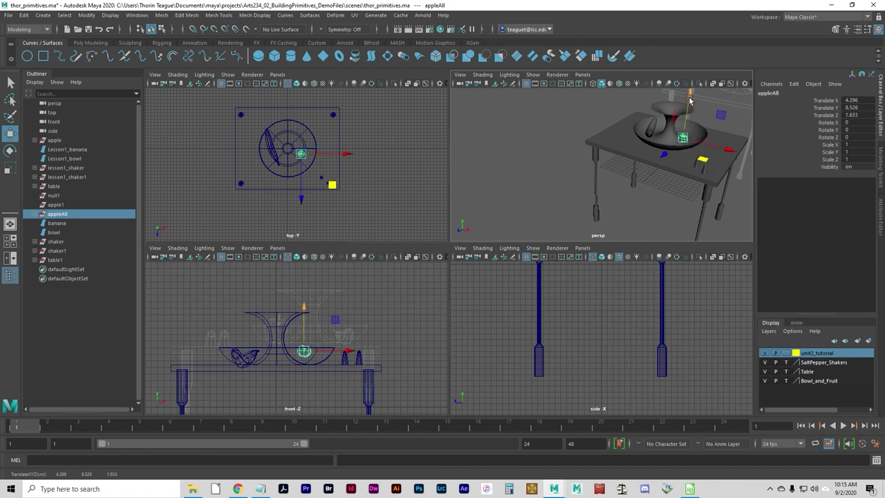
drag(690, 100, 689, 104)
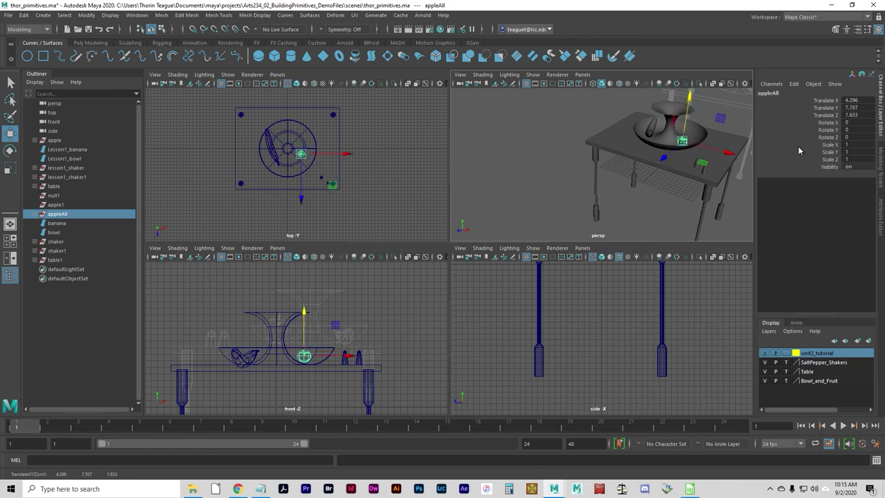
Scale the appleAll group uniformly to about 1.66 and raise it to about Y 8.30 inside the bowl
key(r)
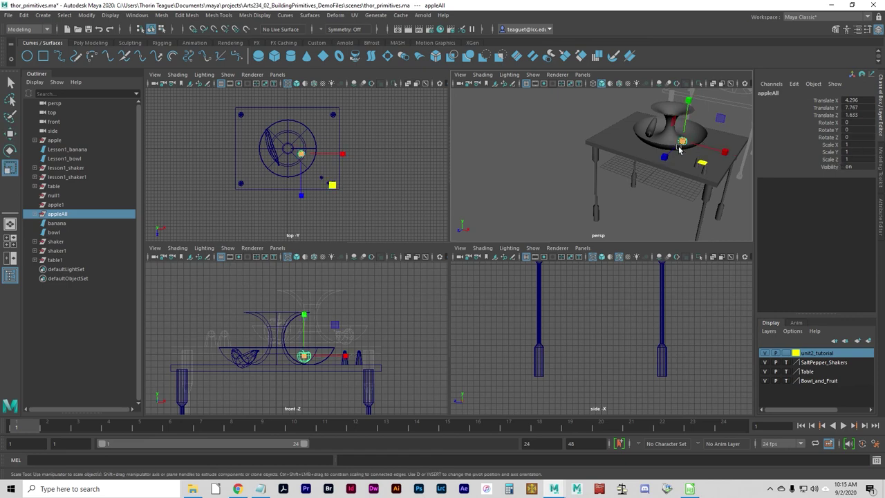
drag(682, 141, 688, 140)
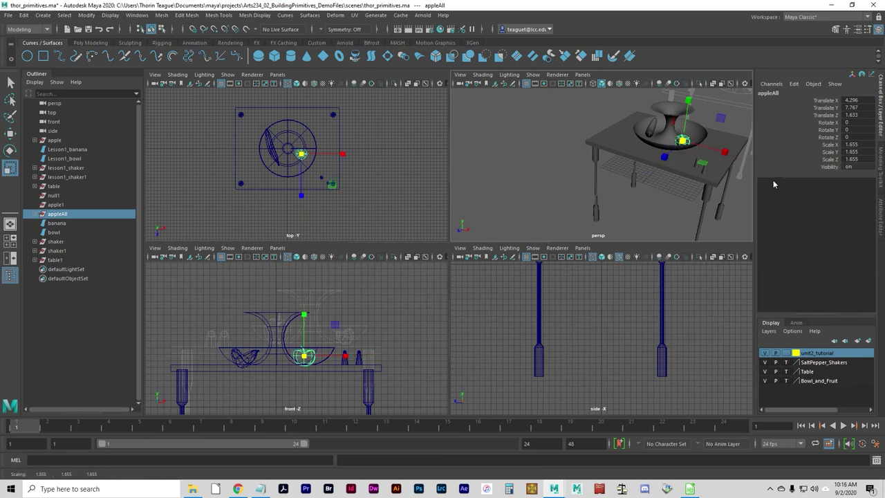
key(w)
click(694, 121)
key(ctrl+z)
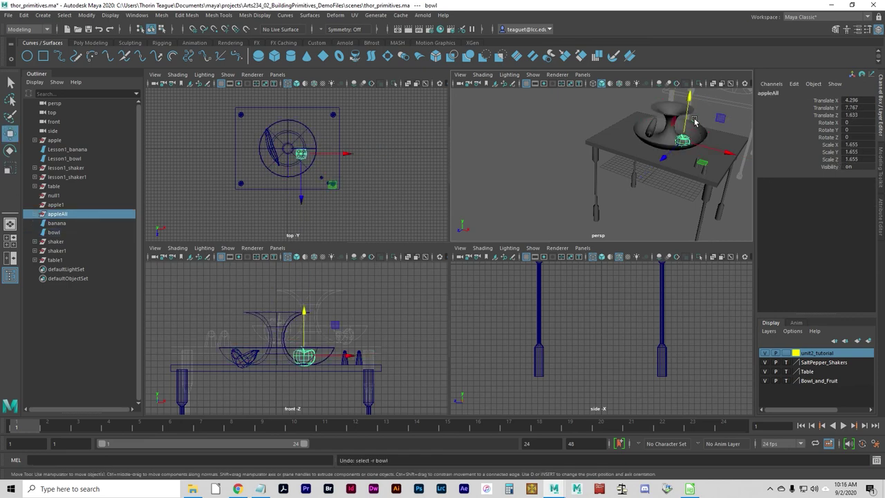
mouse_move(695, 121)
mouse_down()
mouse_move(688, 105)
mouse_move(681, 118)
mouse_up()
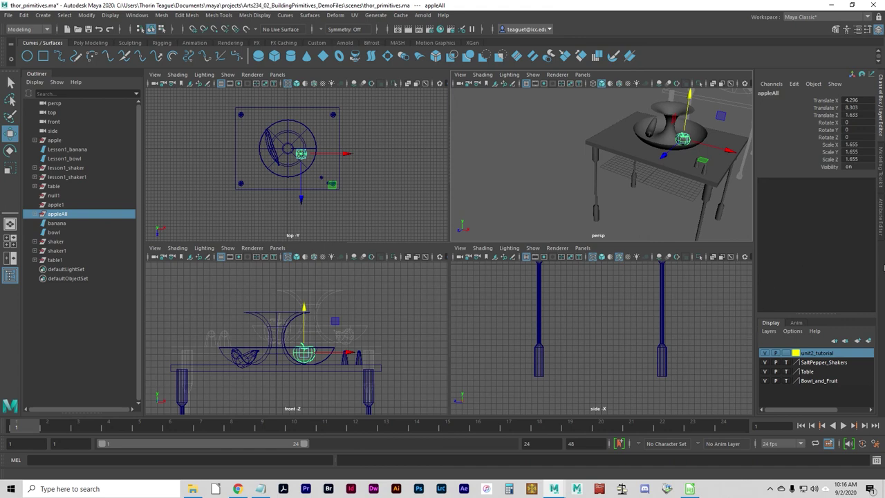
Assign a new Phong material to the banana
click(654, 130)
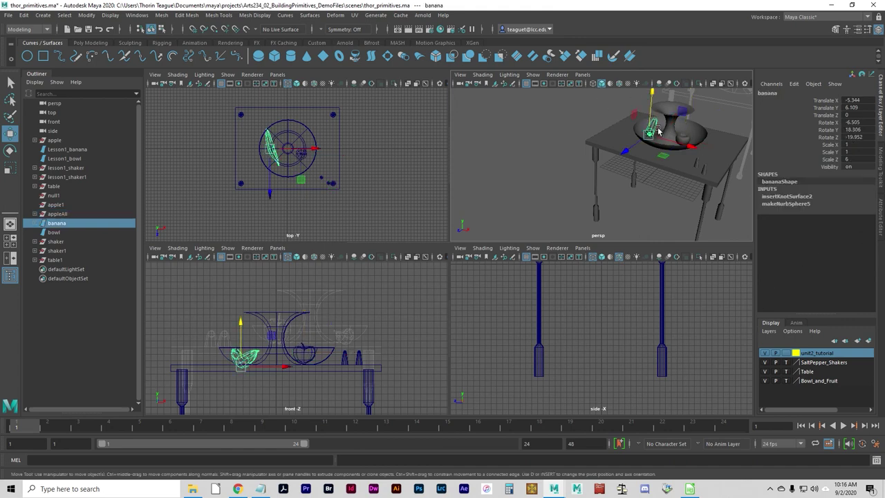
right_click(653, 129)
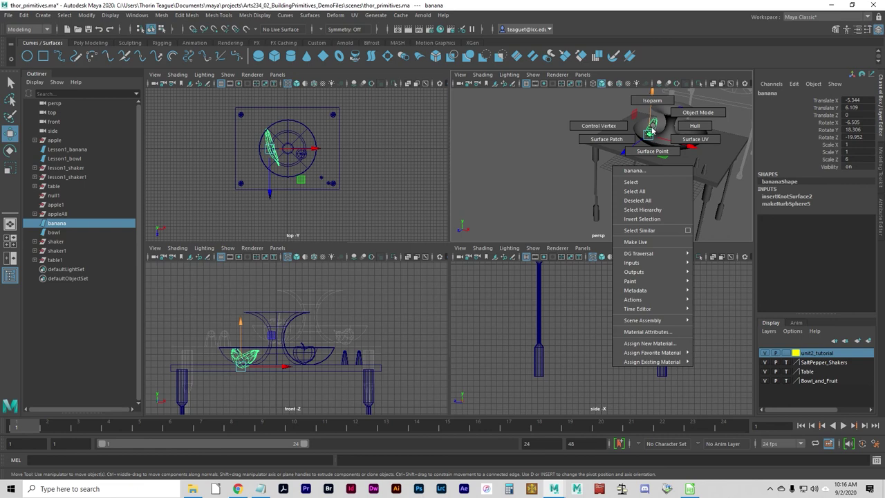
click(641, 344)
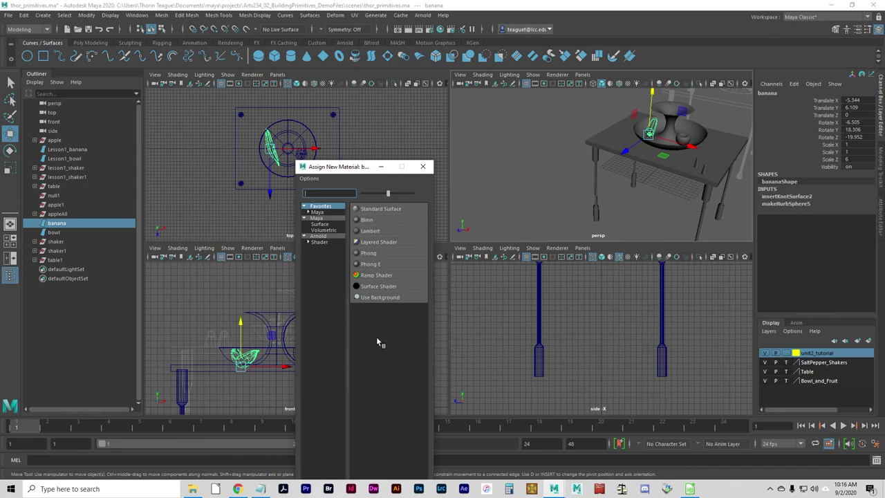
click(382, 254)
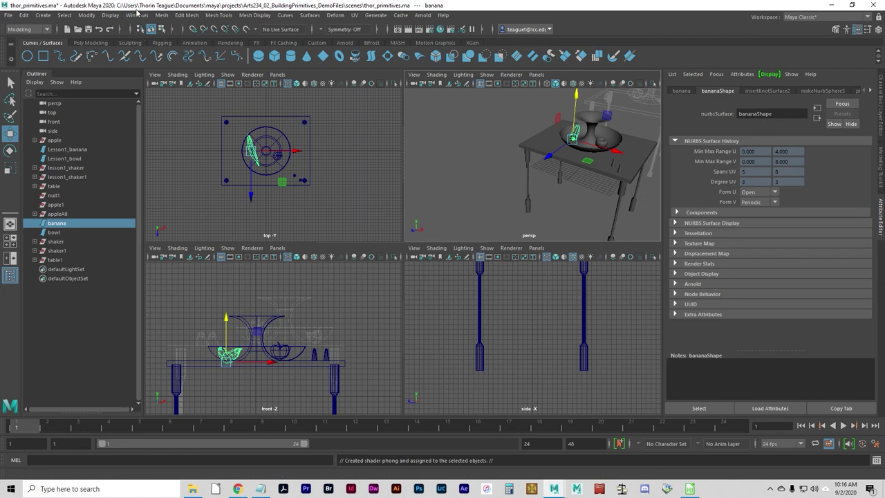
Open the Hypershade, shrink its window and place it so the perspective view of the table remains uncovered
click(137, 14)
mouse_move(157, 68)
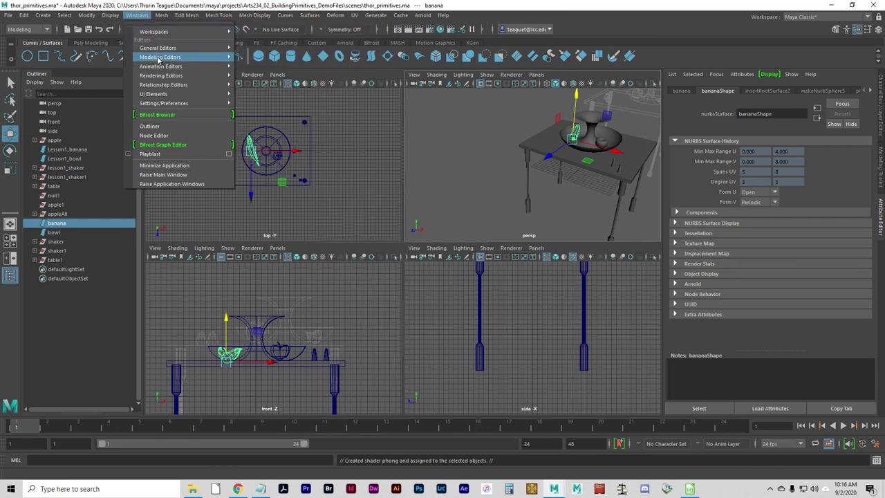
mouse_move(168, 68)
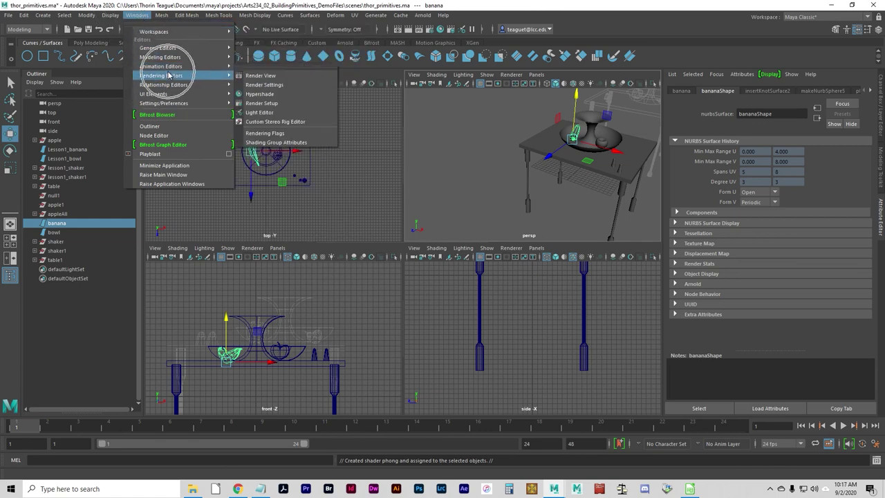
click(262, 95)
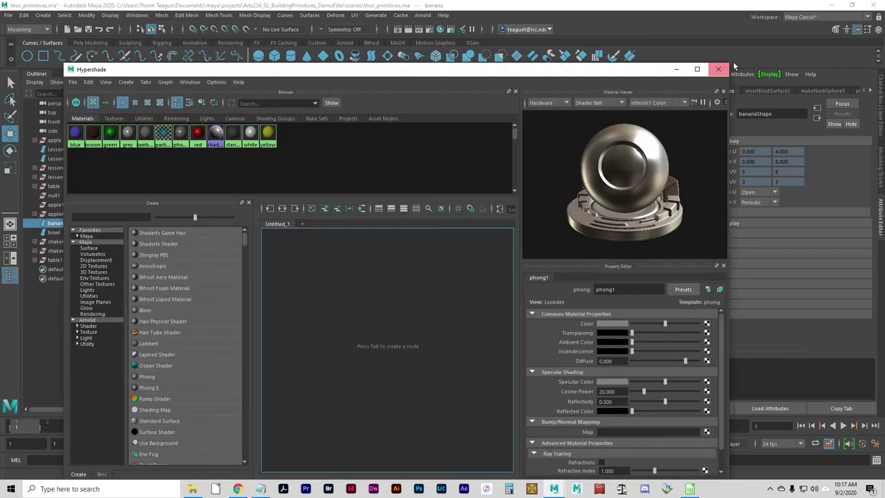
drag(728, 63, 526, 92)
drag(338, 102, 281, 42)
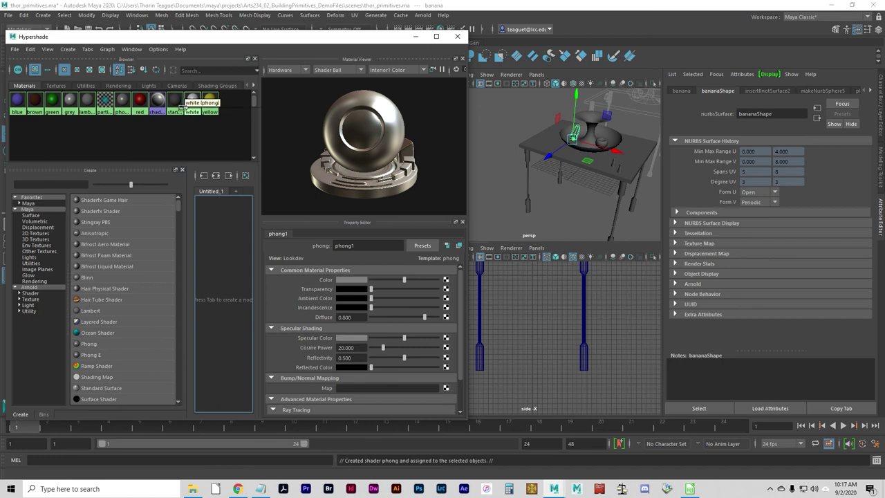
Set the color of the banana's phong1 material to a slightly muted golden yellow with a hue of about 53
click(129, 103)
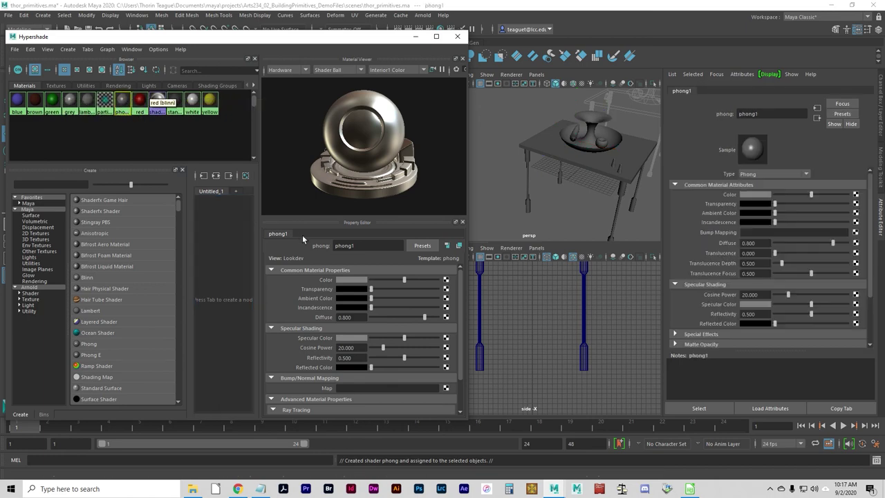
click(350, 280)
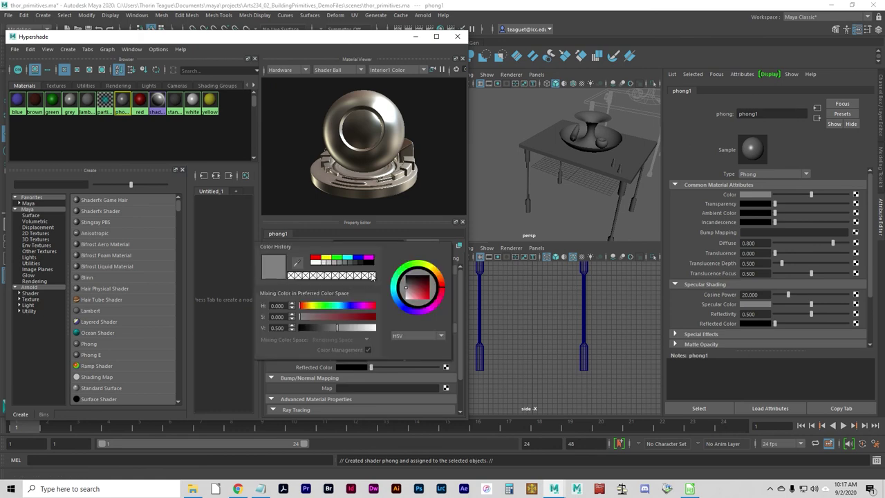
click(327, 258)
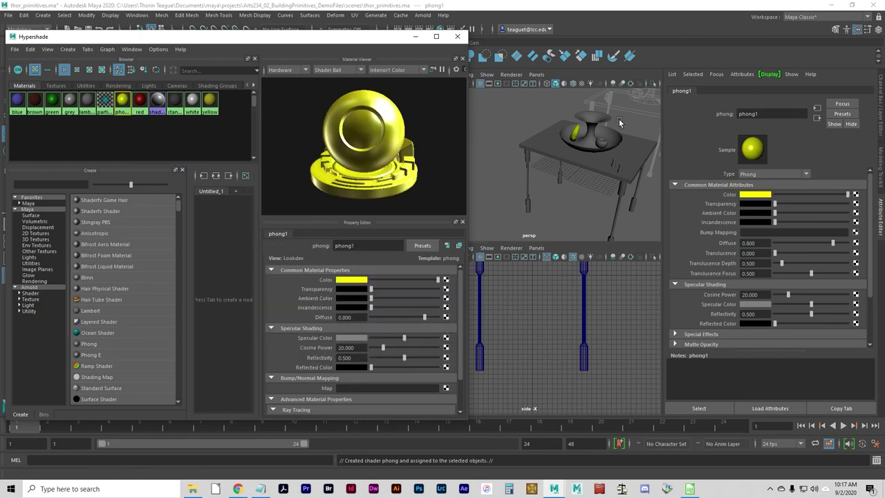
click(354, 281)
drag(437, 270, 438, 274)
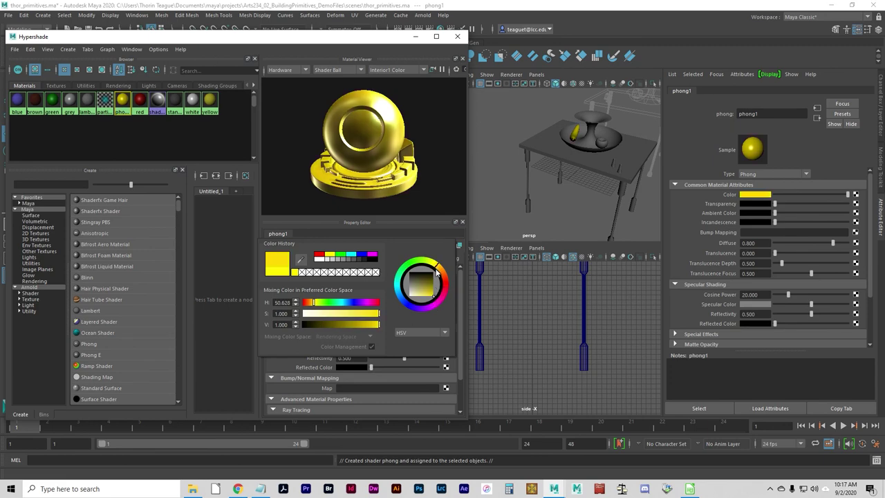
click(437, 270)
click(433, 298)
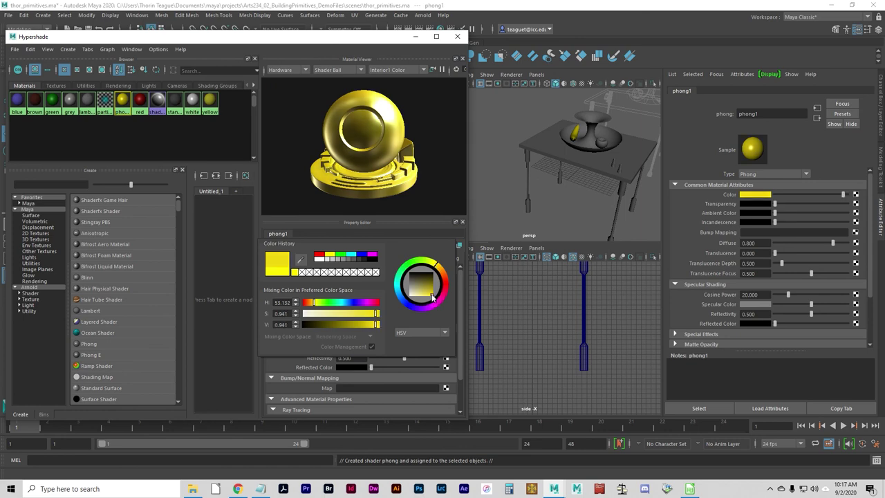
drag(432, 297, 428, 294)
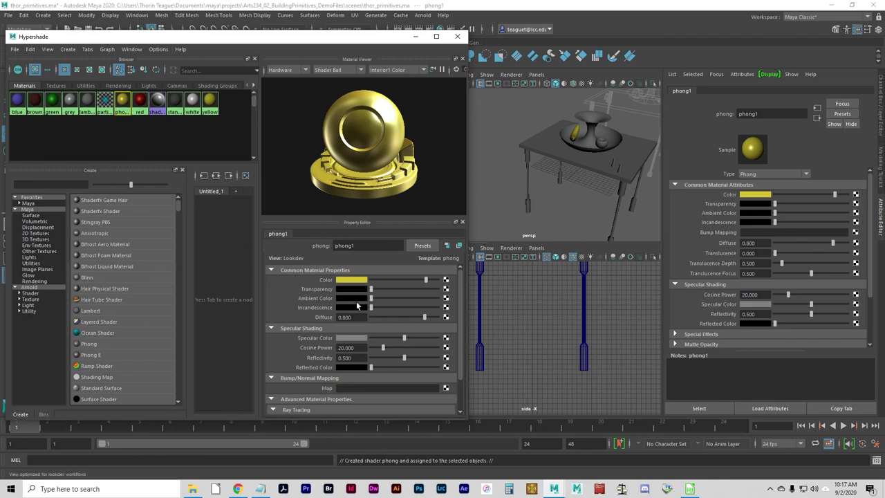
Rename the banana's phong1 material to banana
click(358, 246)
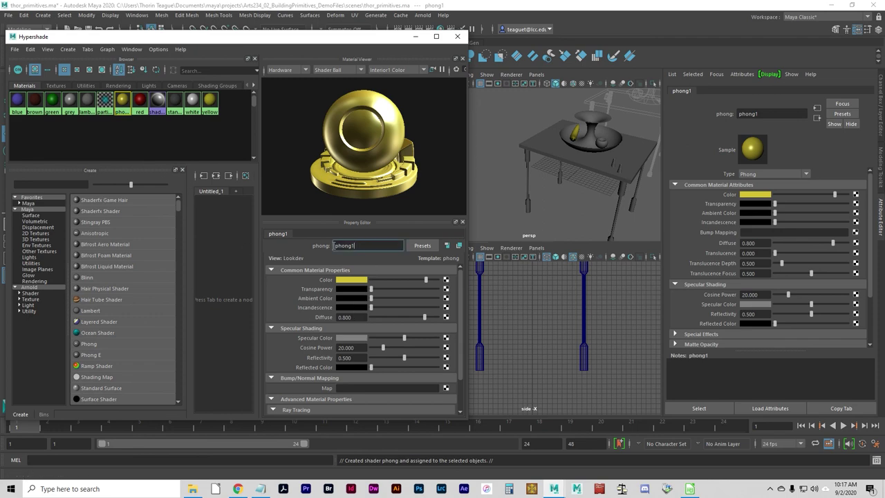
double_click(368, 246)
text(n)
text(banana)
key(Return)
Give the banana material a dark specular color, cosine power of about 4 and reflectivity of 0, and close the Hypershade
mouse_move(384, 348)
mouse_down()
mouse_move(424, 345)
mouse_move(396, 338)
mouse_move(415, 338)
mouse_move(416, 360)
mouse_move(373, 359)
mouse_move(387, 333)
mouse_move(379, 336)
mouse_up()
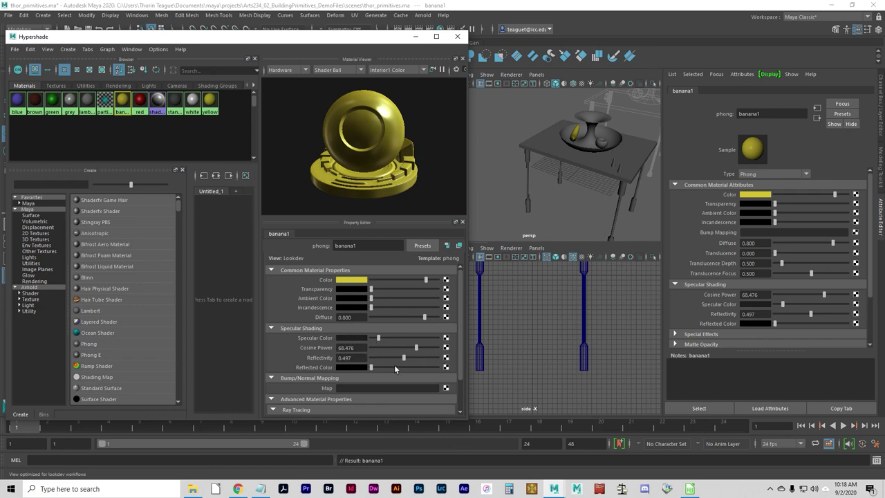
drag(404, 359, 349, 358)
drag(413, 347, 369, 342)
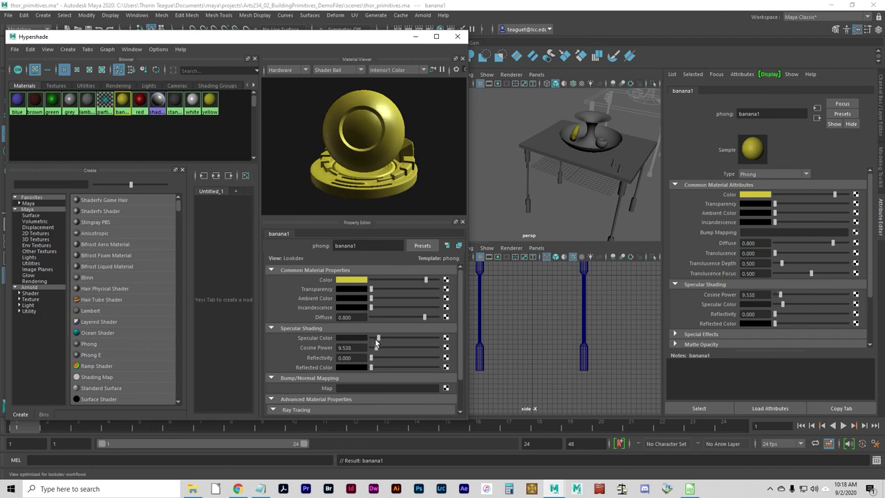
drag(370, 341, 419, 340)
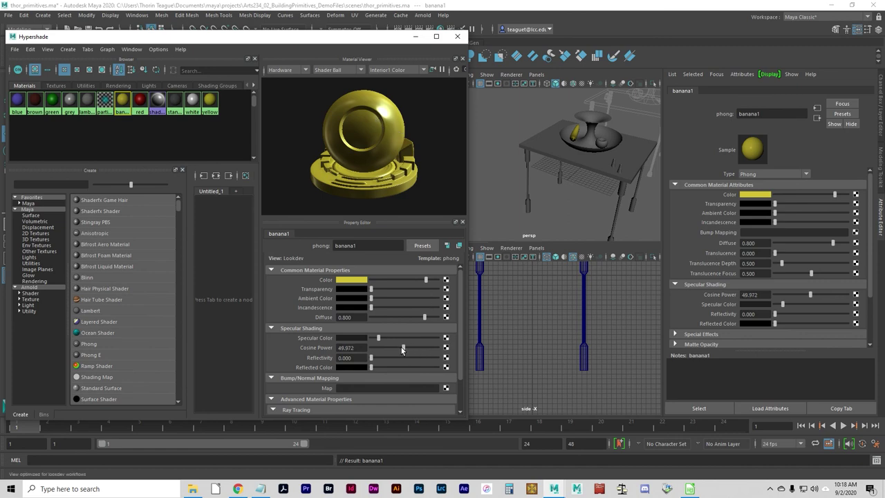
drag(401, 347, 371, 351)
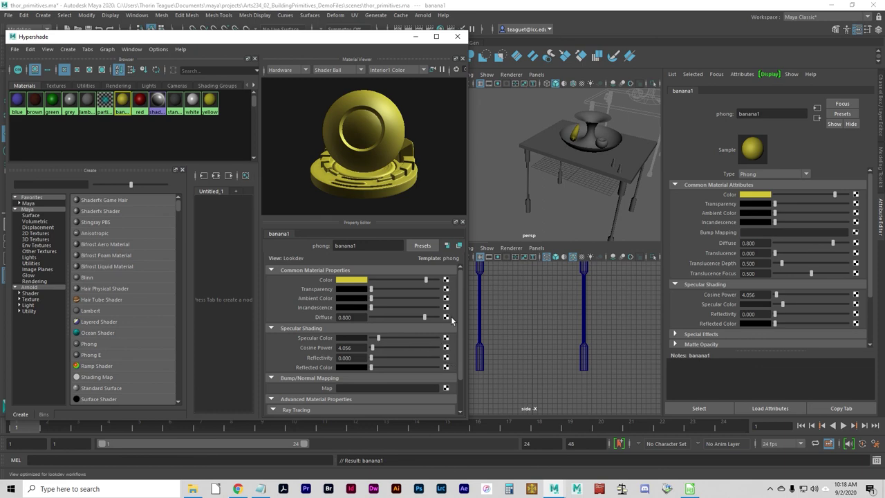
scroll(460, 318, down, 2)
scroll(459, 319, up, 2)
click(457, 36)
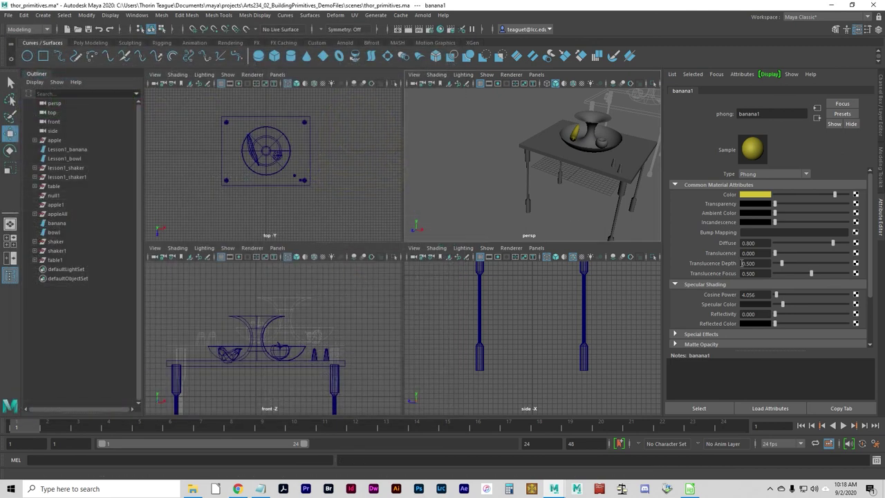
Assign a new Phong material to the bowl
click(590, 144)
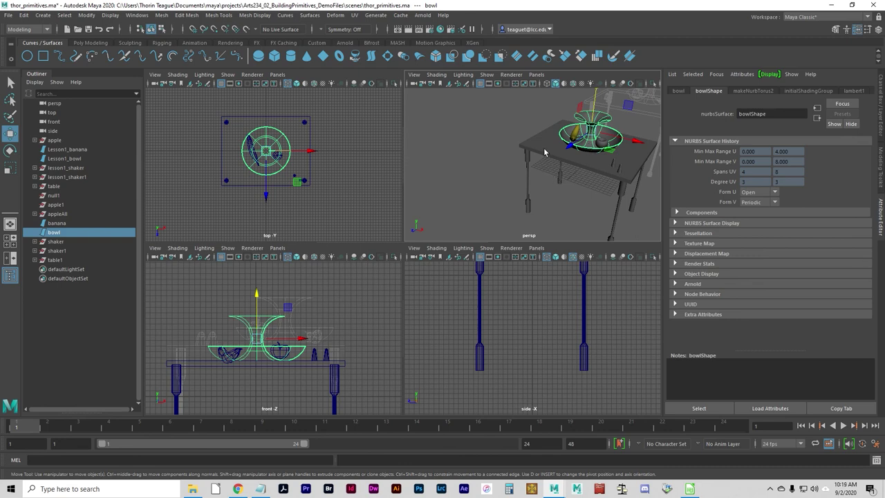
right_click(589, 147)
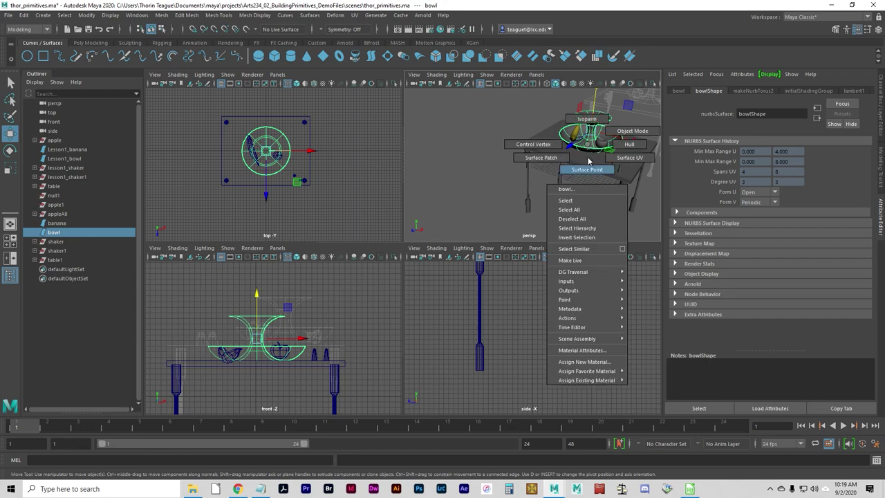
click(607, 361)
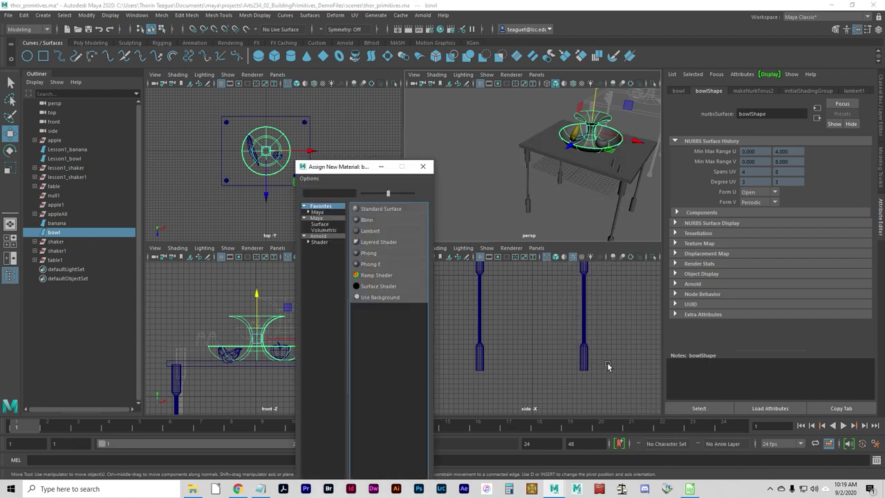
click(405, 251)
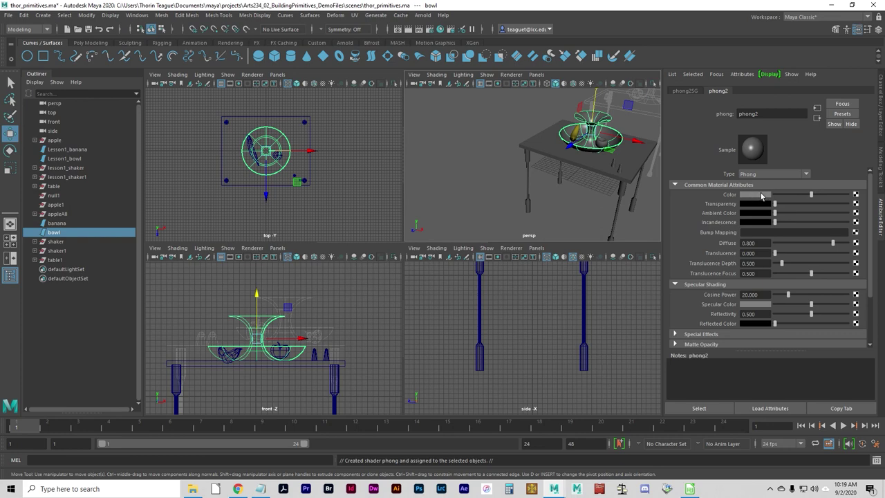
Rename the bowl's phong2 material to porc_bowl
click(758, 114)
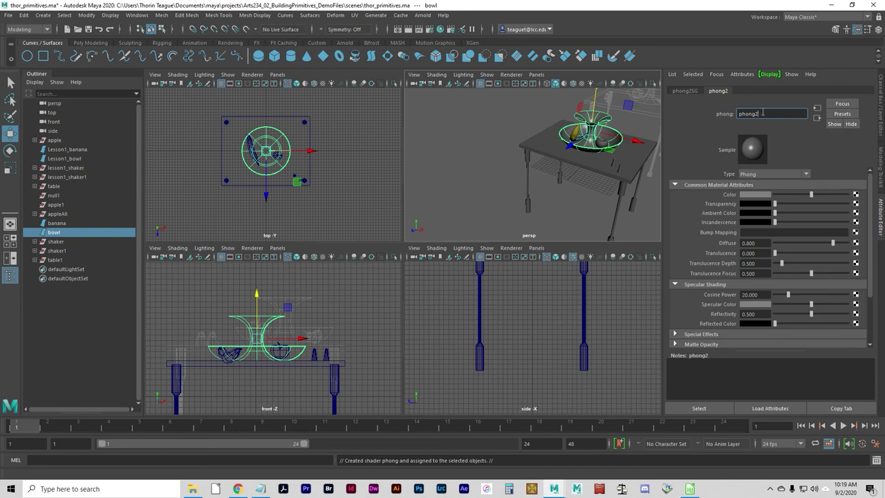
double_click(760, 114)
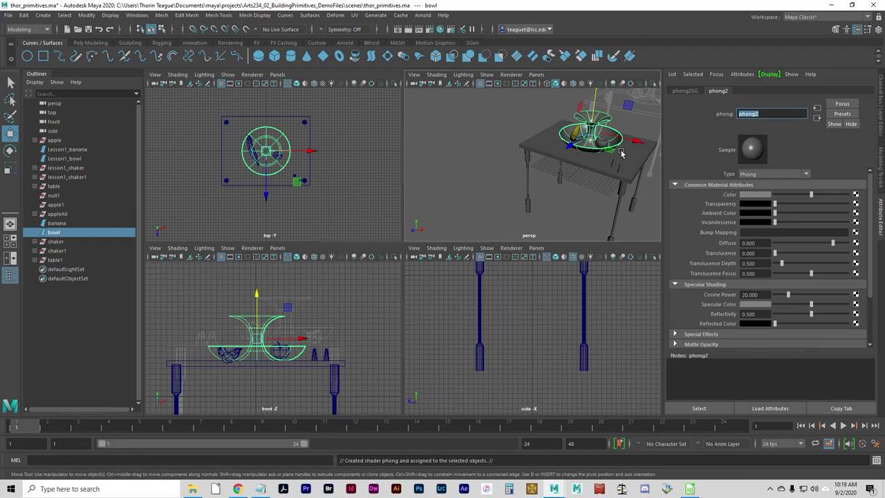
text(porc_bowl)
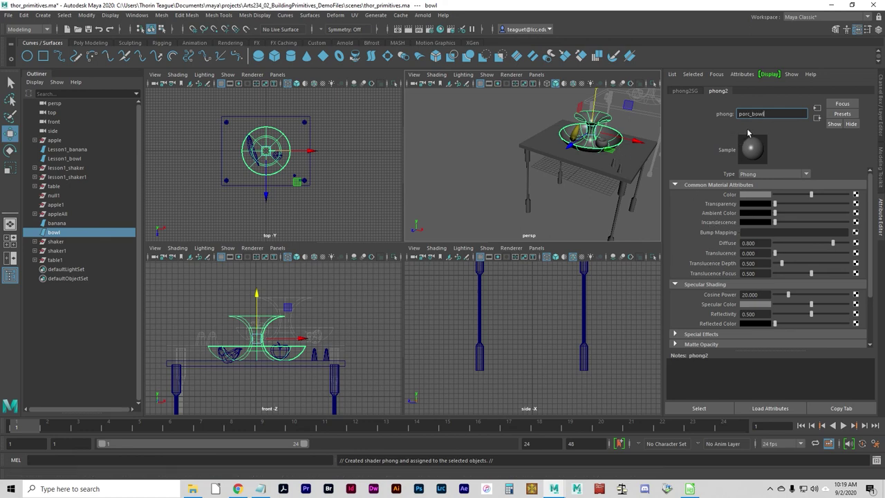
key(Return)
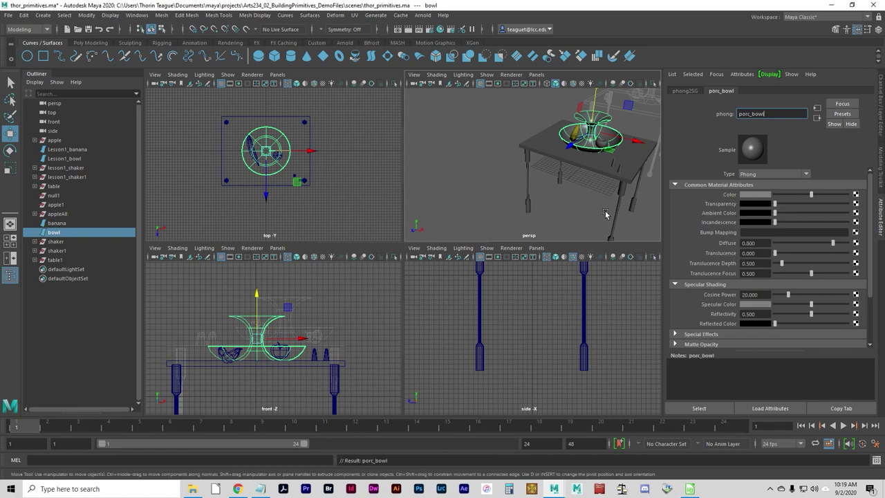
Set the color of the porc_bowl material to a light, barely saturated cream
click(763, 196)
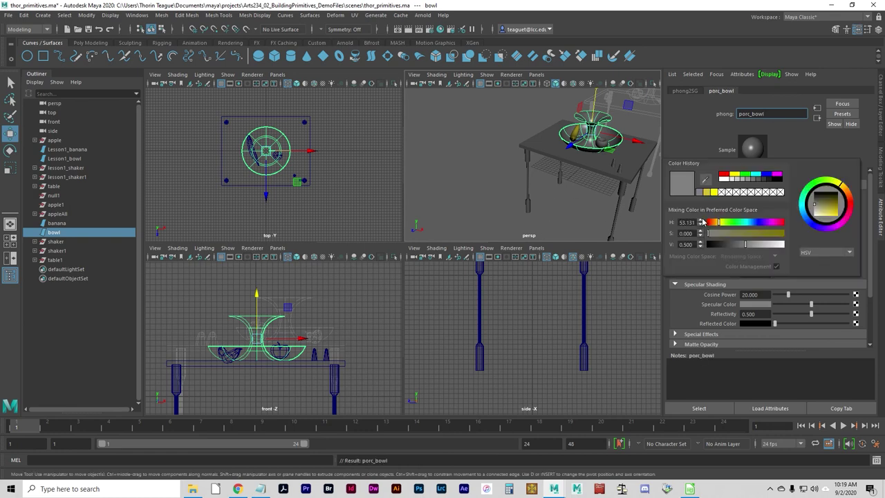
click(818, 215)
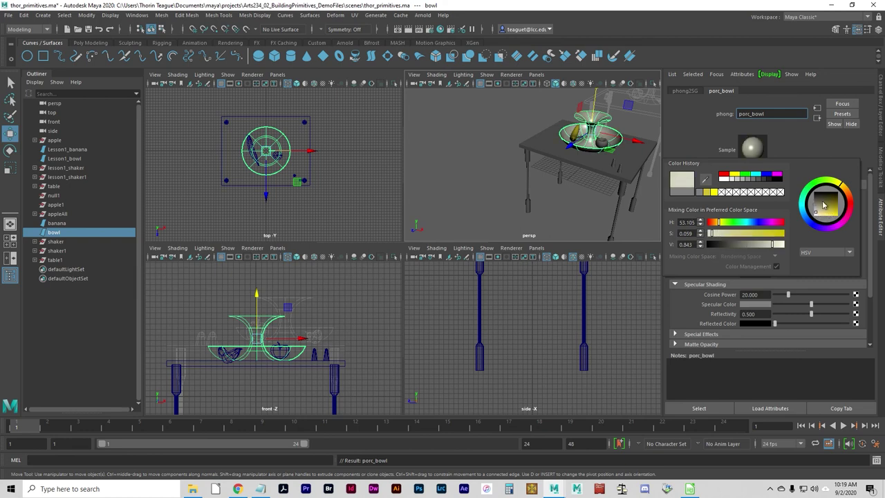
click(843, 188)
click(816, 213)
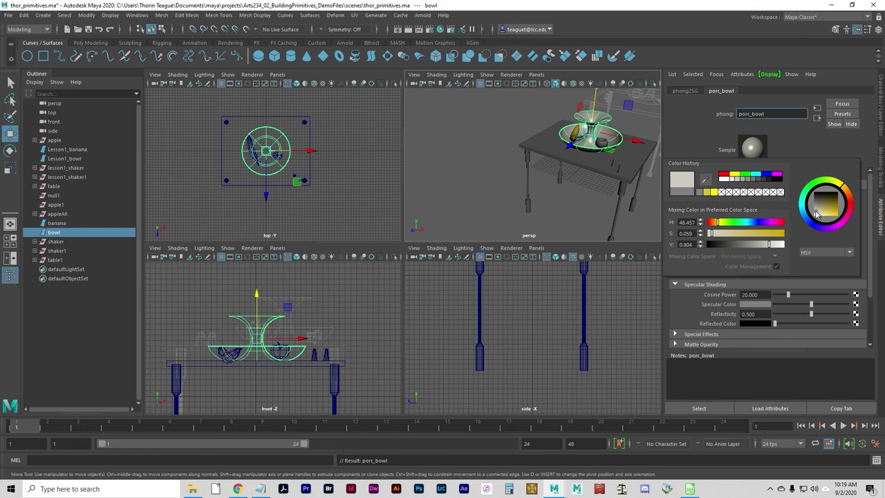
drag(816, 214, 819, 215)
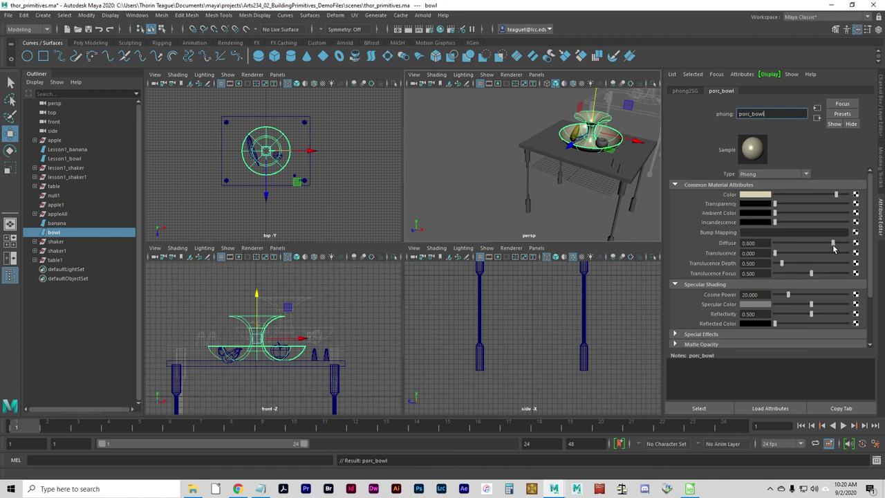
Set porc_bowl's diffuse to about 0.70, cosine power to about 56, specular color to near white and reflectivity to 0, and save the scene
drag(834, 248, 825, 249)
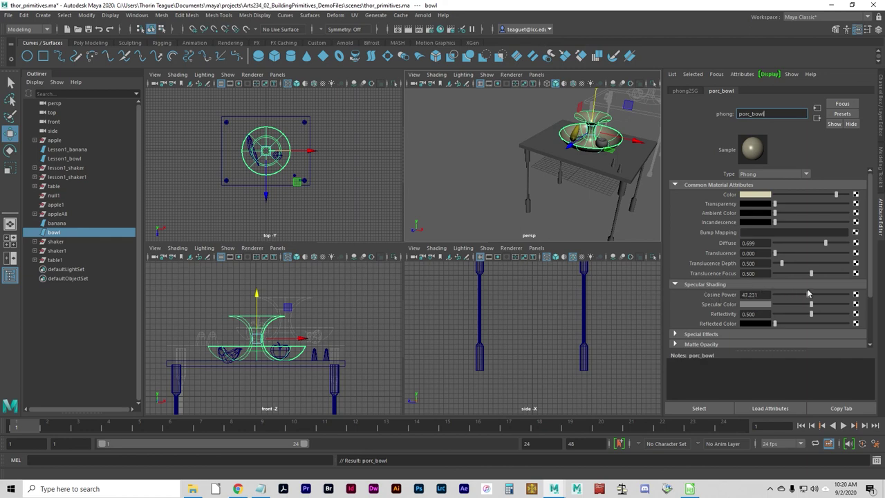
drag(785, 294, 828, 305)
drag(788, 313, 811, 316)
drag(791, 315, 772, 314)
click(9, 15)
click(16, 52)
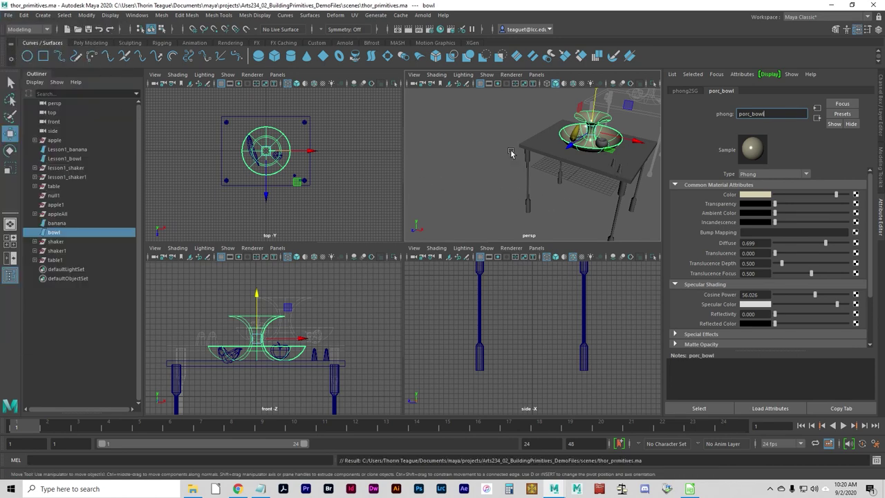
Render a close perspective view of the bowl and fruit, placing the Render View beside the perspective viewport for comparison
alt+drag(532, 197, 606, 199)
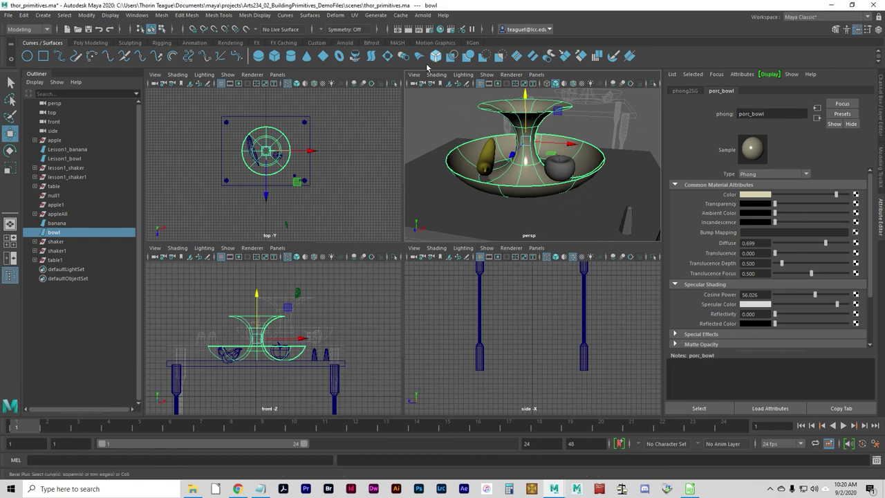
click(412, 30)
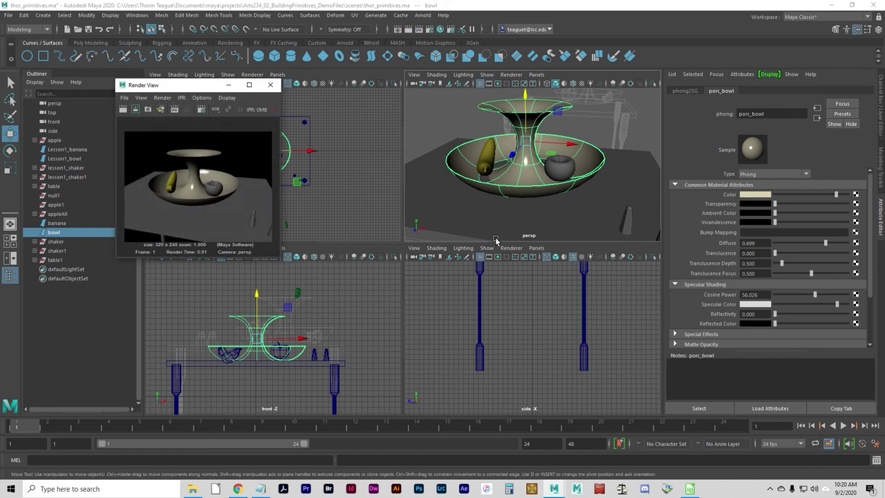
drag(168, 87, 285, 81)
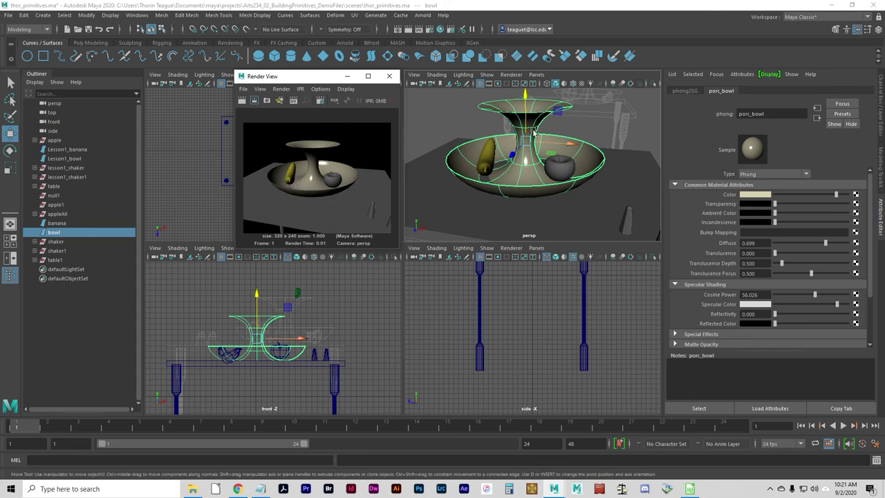
Nudge the bowl vertically to about Y 10.47, close the Render View and save the scene
drag(528, 98, 527, 98)
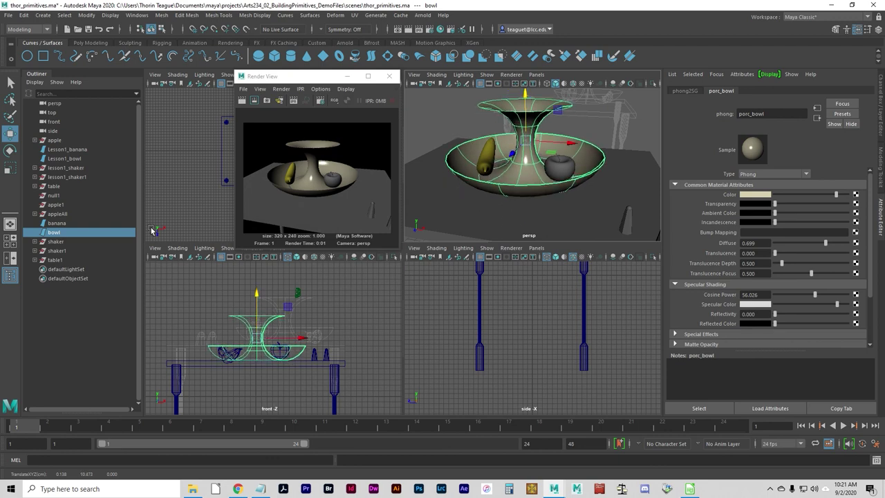
click(390, 76)
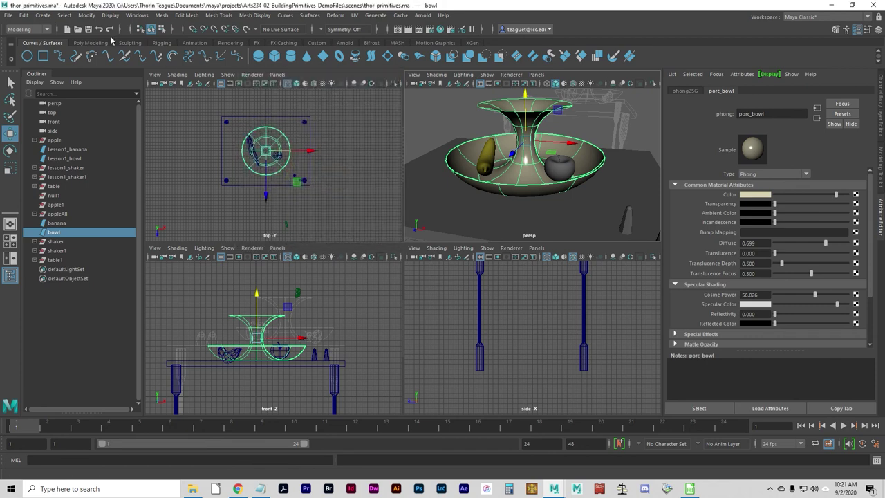
click(15, 15)
click(14, 15)
click(15, 16)
click(30, 53)
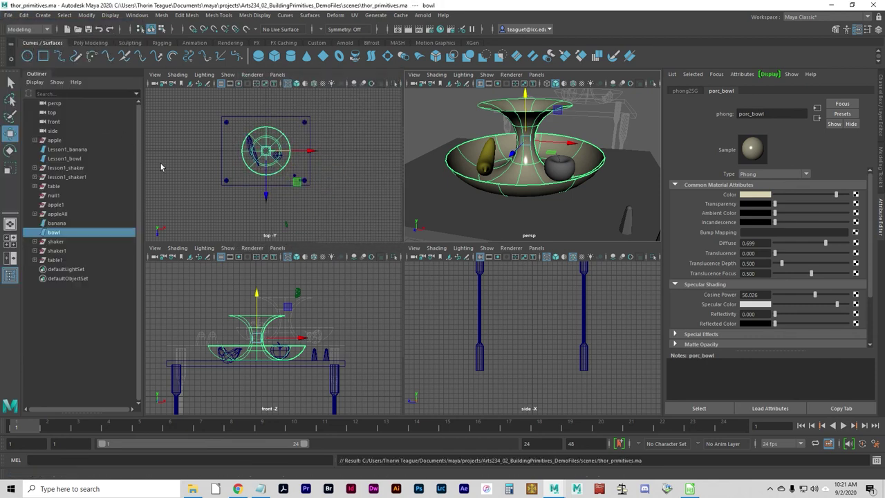